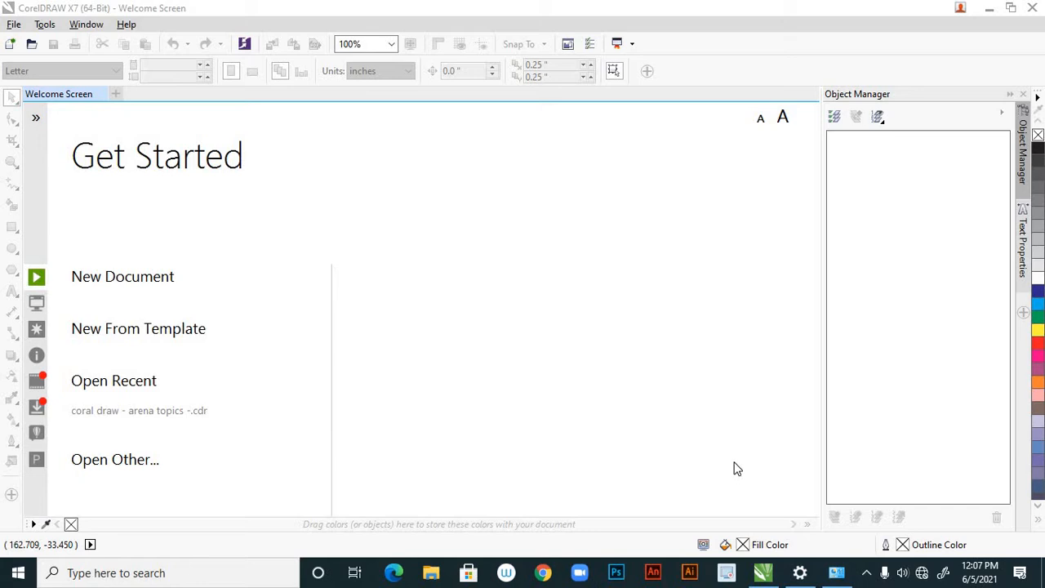
Create a new portrait A4 document, 210 x 297 mm, in CMYK at 300 dpi
{"action": "left_click", "coordinate": [134, 282]}
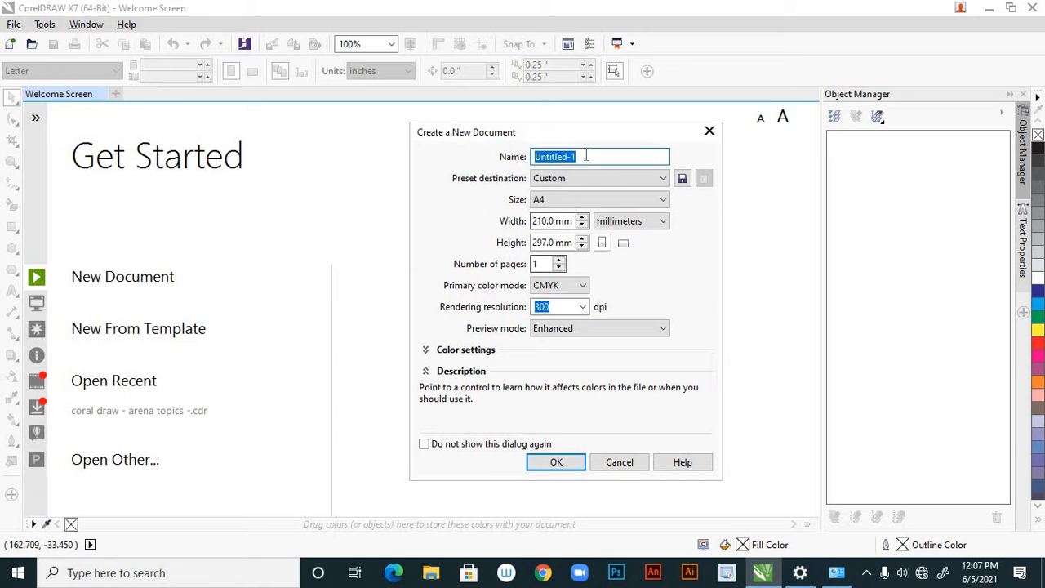
{"action": "left_click_drag", "start_coordinate": [669, 134], "coordinate": [669, 138]}
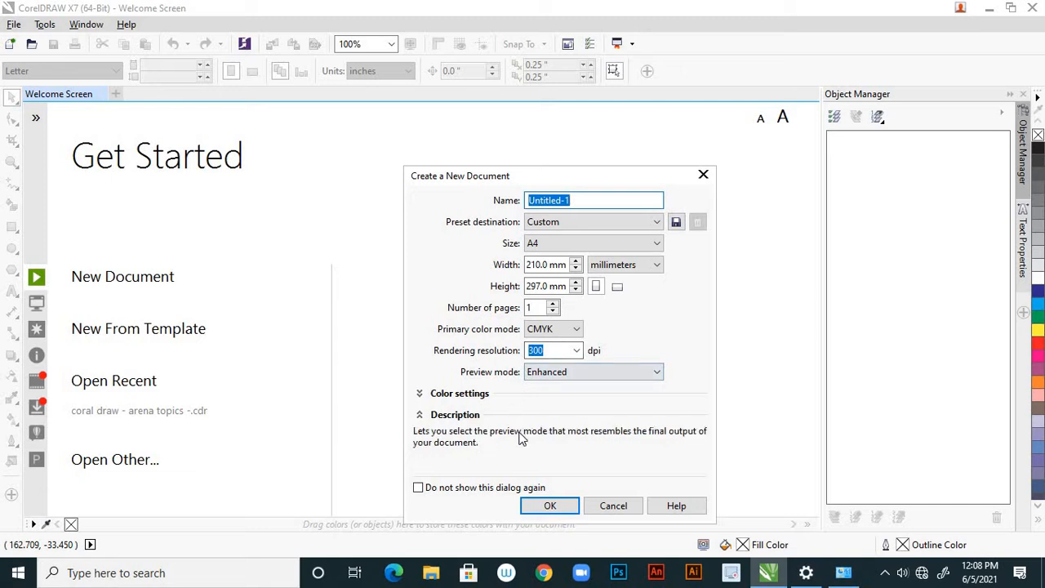
{"action": "left_click", "coordinate": [550, 506]}
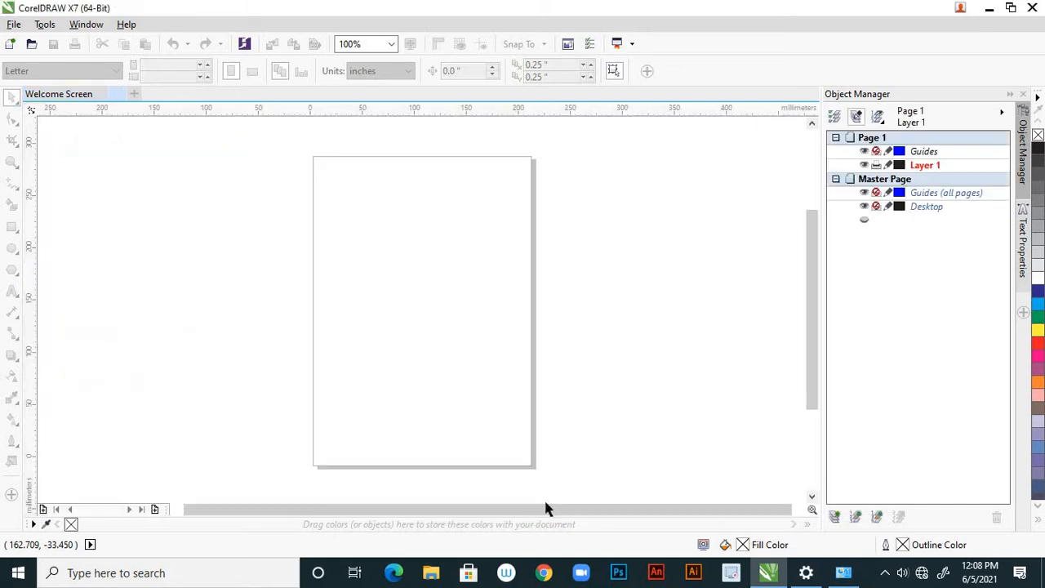
{"action": "scroll", "coordinate": [506, 382], "scroll_direction": "down", "scroll_amount": 2}
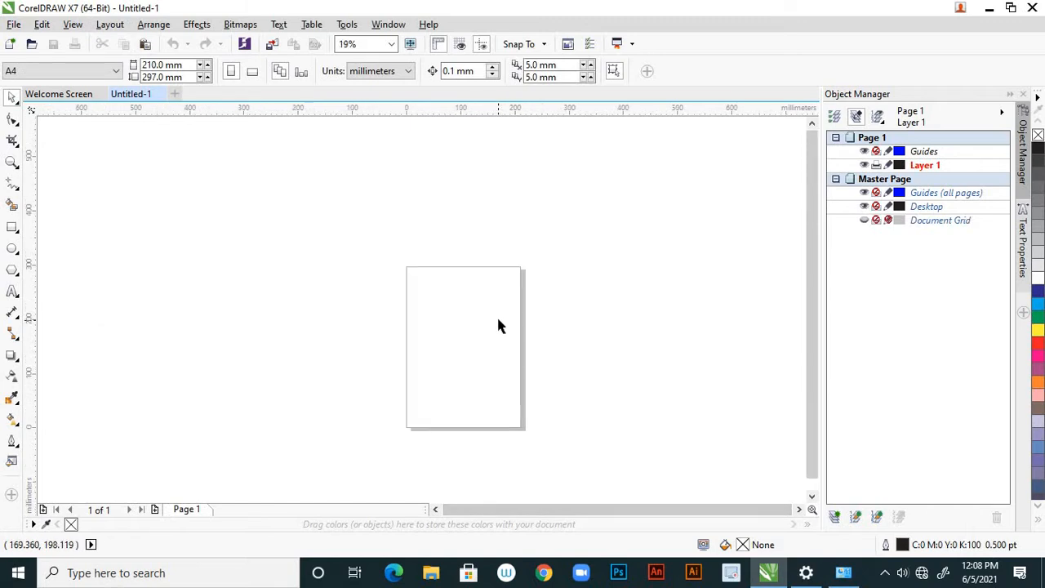
{"action": "scroll", "coordinate": [496, 318], "scroll_direction": "up", "scroll_amount": 2}
{"action": "scroll", "coordinate": [493, 296], "scroll_direction": "down", "scroll_amount": 1}
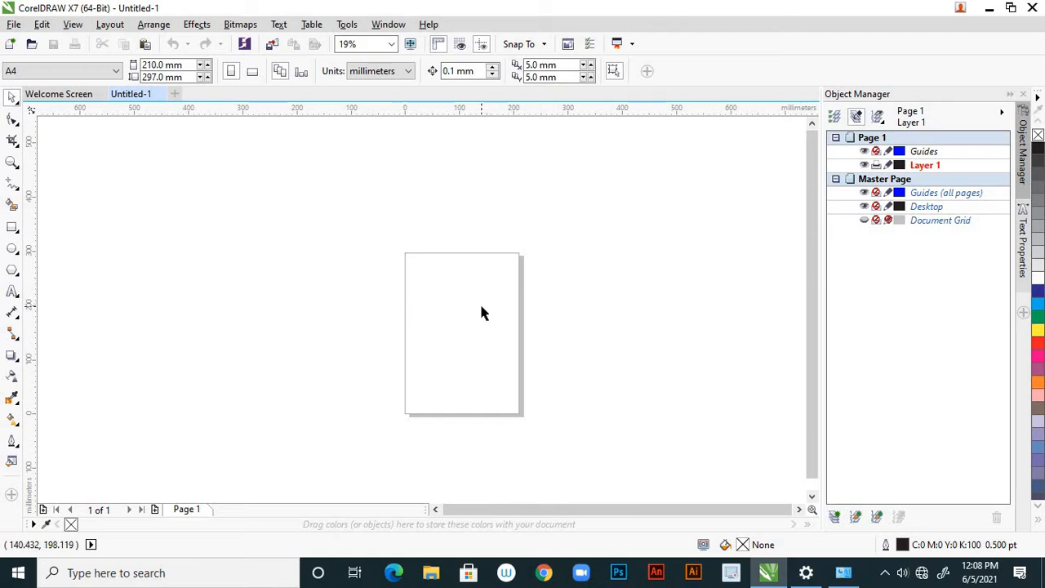
{"action": "key", "text": "h"}
{"action": "left_click_drag", "start_coordinate": [481, 303], "coordinate": [449, 296]}
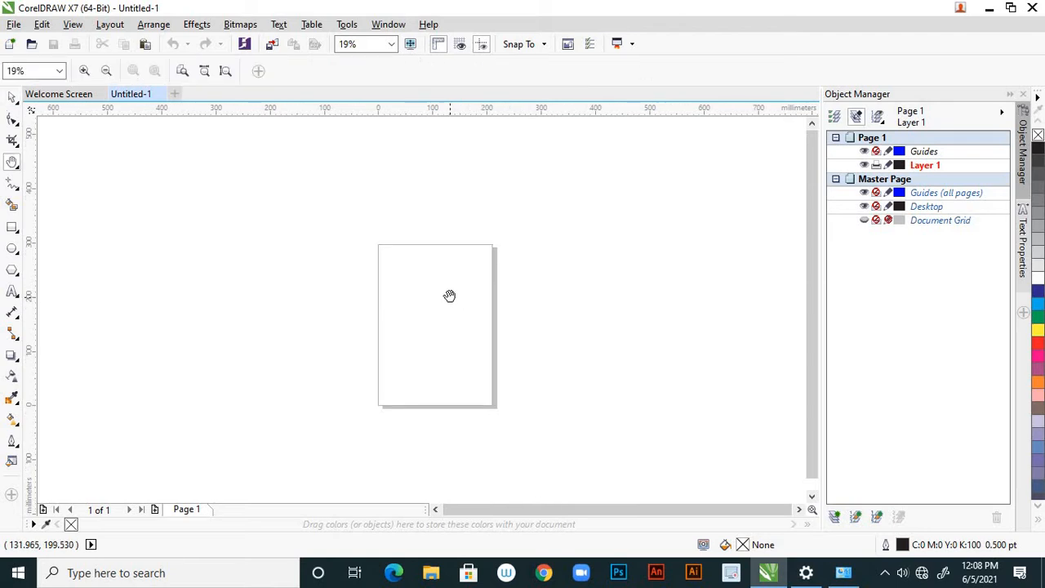
{"action": "left_click", "coordinate": [12, 98]}
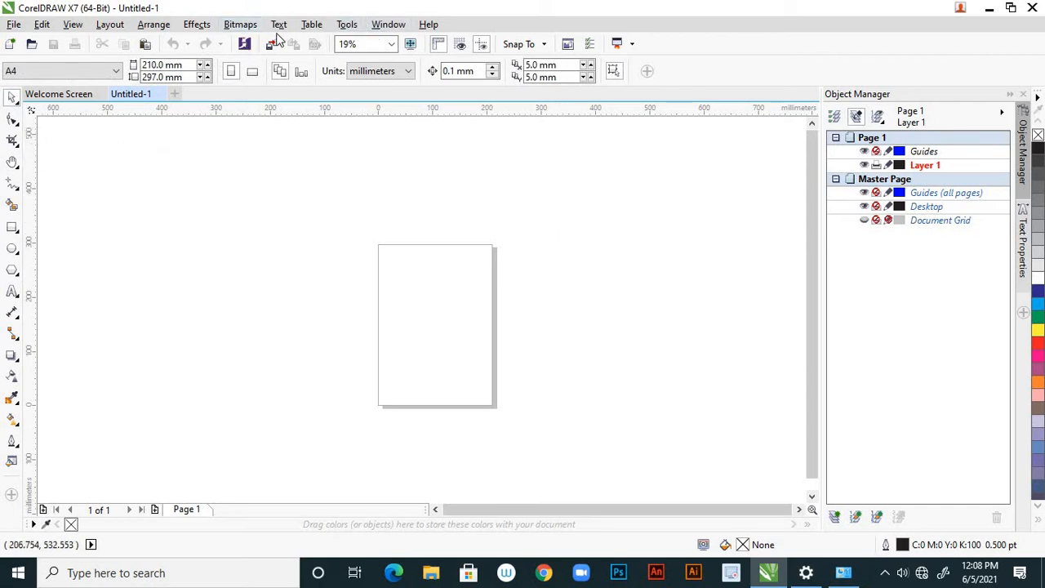
Run the Wizard.CreateCalendar macro from the CalendarWizard project
{"action": "left_click", "coordinate": [349, 30]}
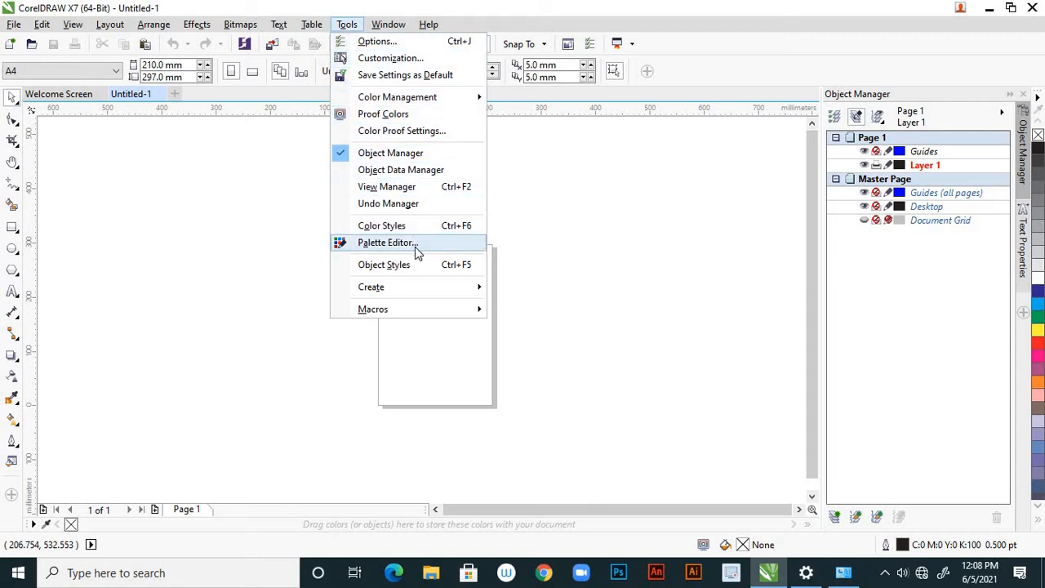
{"action": "mouse_move", "coordinate": [420, 295]}
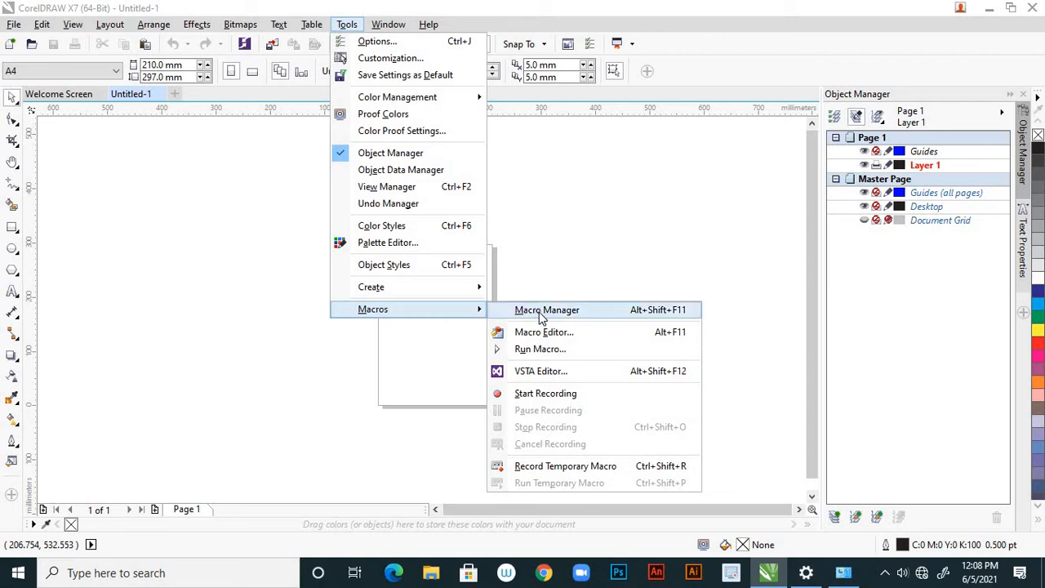
{"action": "left_click", "coordinate": [549, 353]}
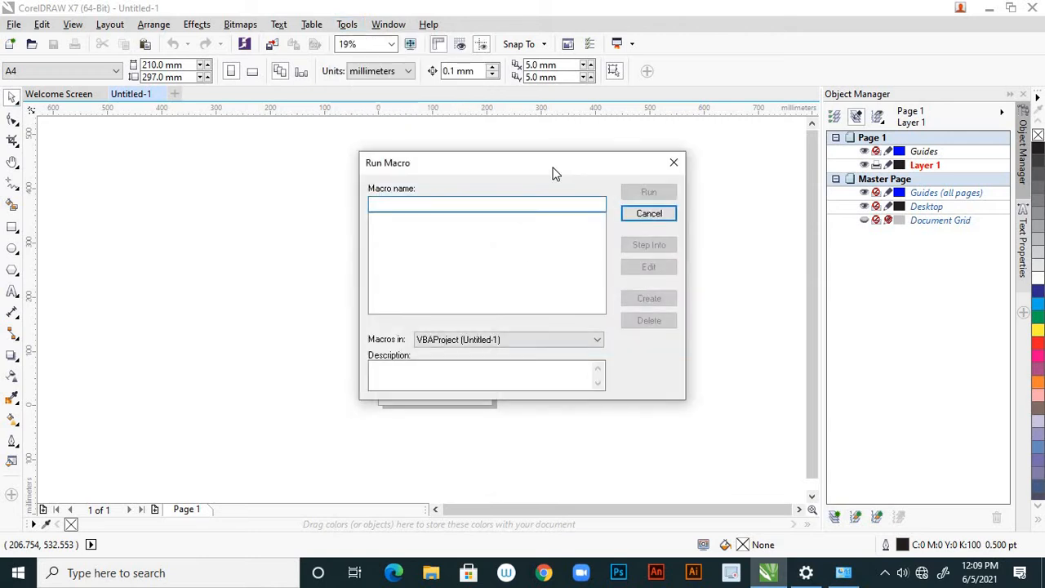
{"action": "left_click_drag", "start_coordinate": [557, 174], "coordinate": [598, 220]}
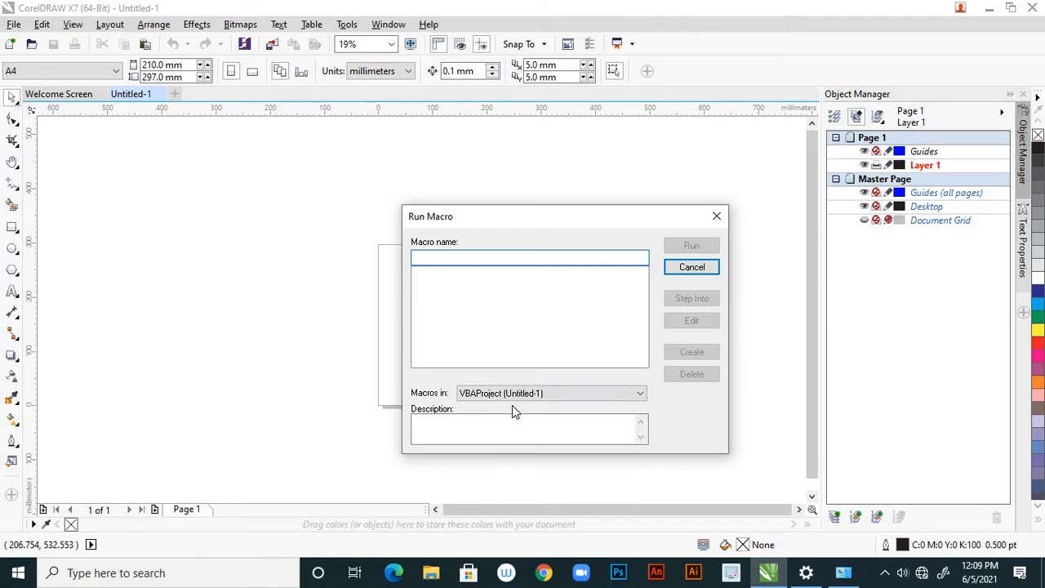
{"action": "left_click", "coordinate": [640, 394]}
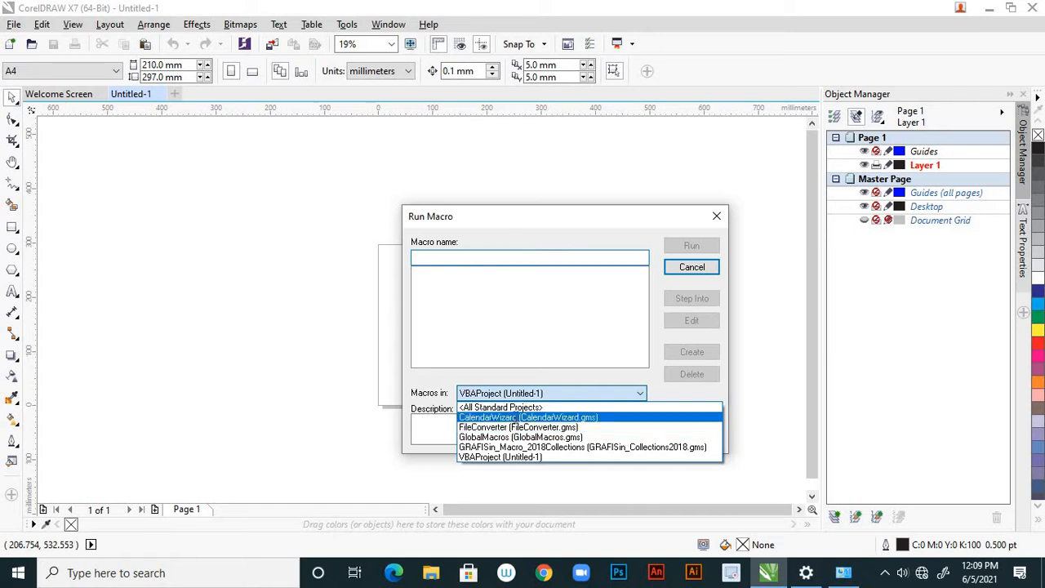
{"action": "left_click", "coordinate": [514, 417]}
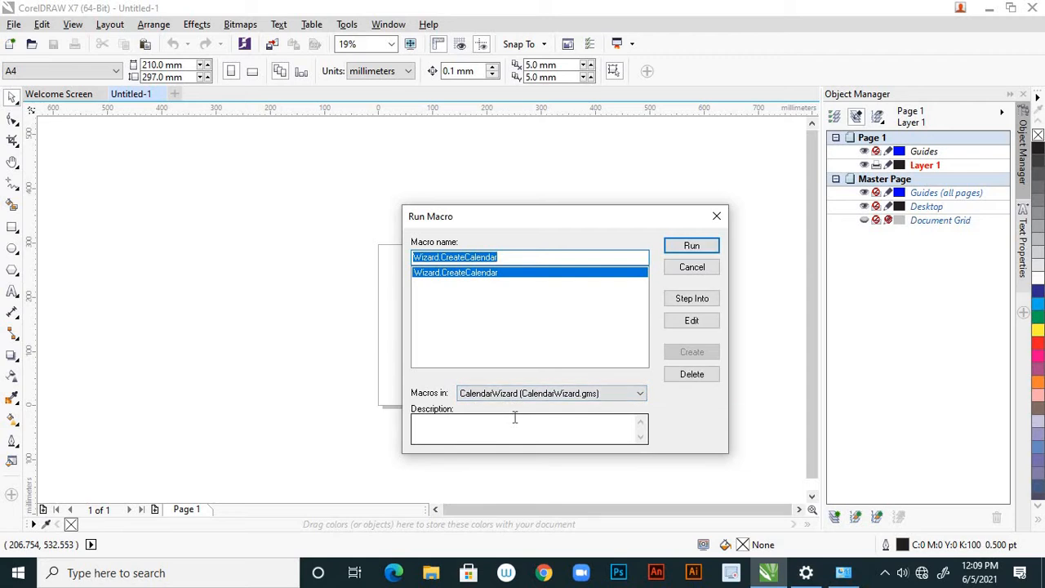
{"action": "left_click", "coordinate": [685, 249]}
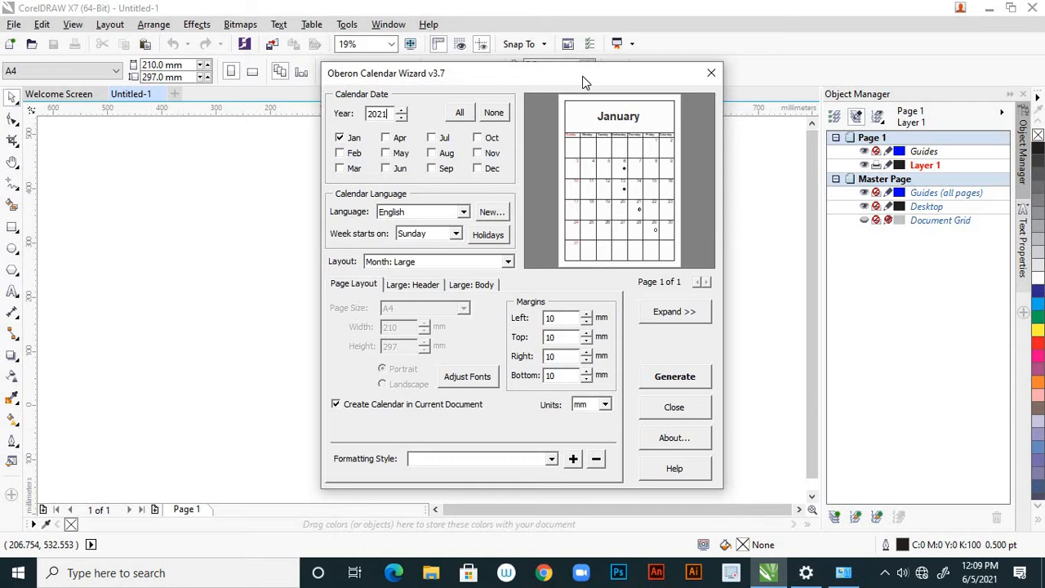
Include all twelve months of 2021 in the calendar
{"action": "left_click_drag", "start_coordinate": [584, 82], "coordinate": [669, 220]}
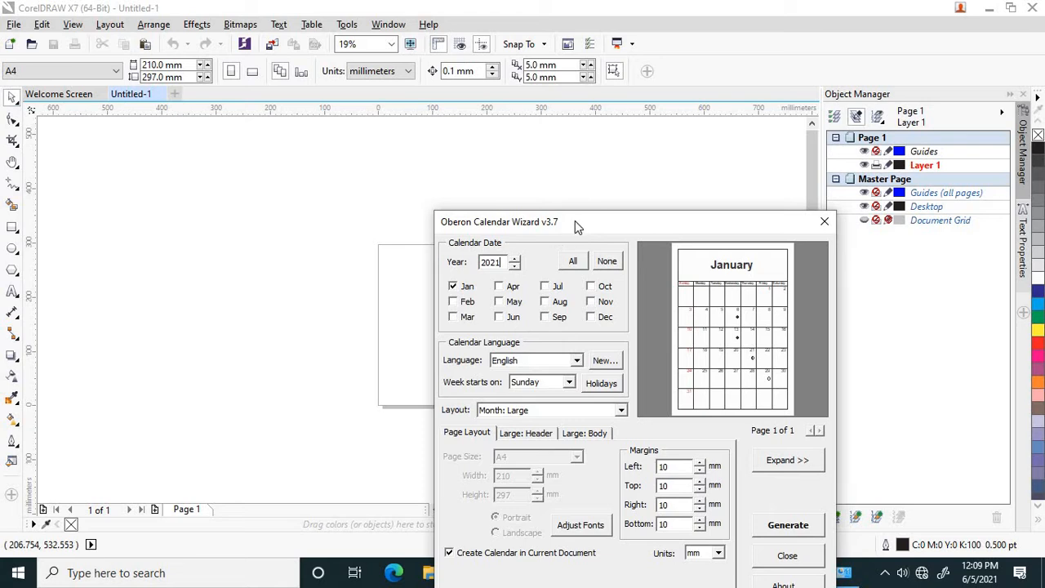
{"action": "left_click_drag", "start_coordinate": [574, 220], "coordinate": [568, 212]}
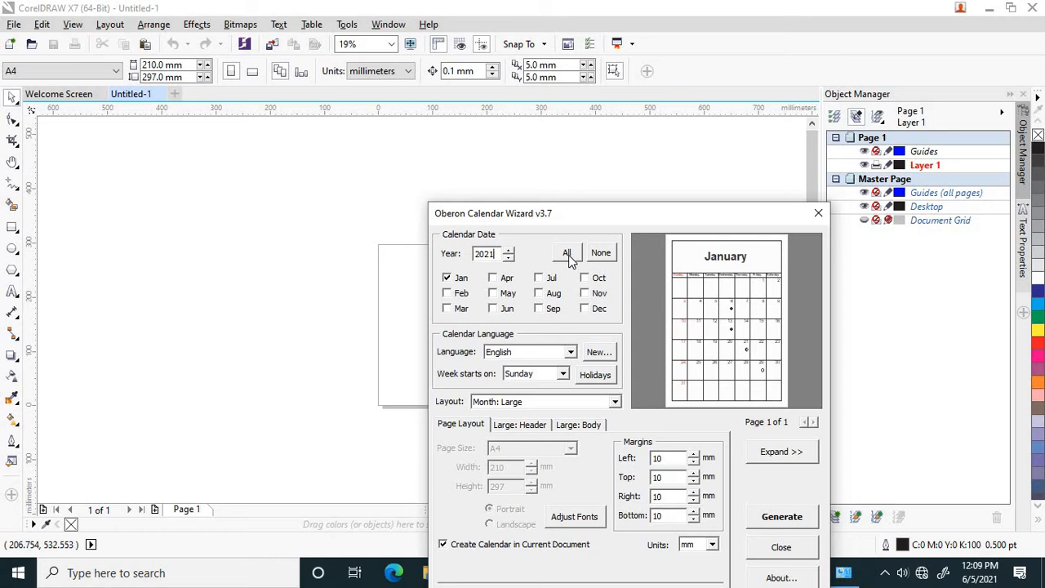
{"action": "left_click", "coordinate": [568, 255]}
{"action": "left_click_drag", "start_coordinate": [605, 222], "coordinate": [597, 179]}
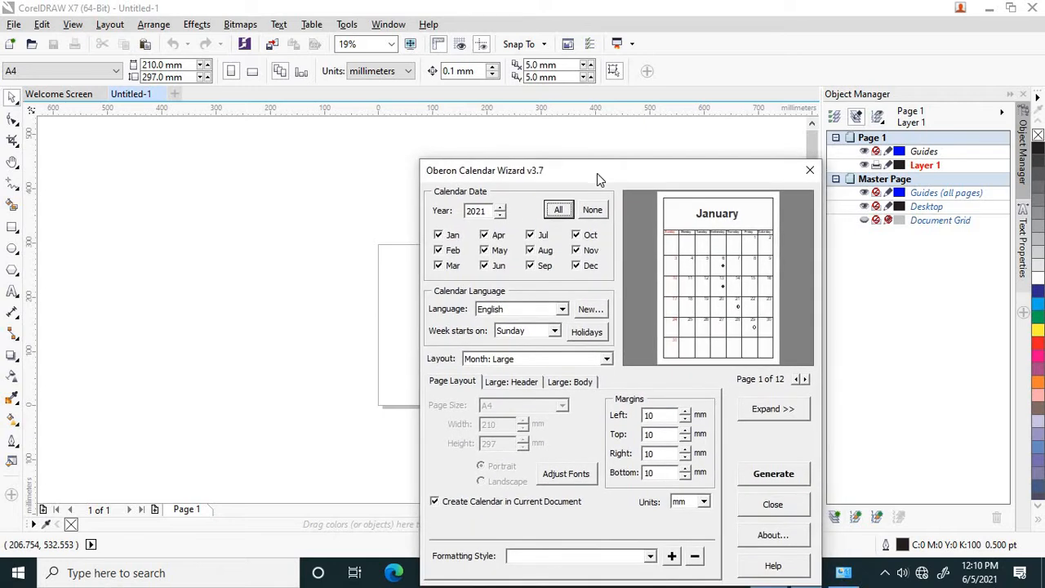
Examine the available calendar languages, the form for defining a new language and the choices for the first day of the week
{"action": "left_click", "coordinate": [562, 310]}
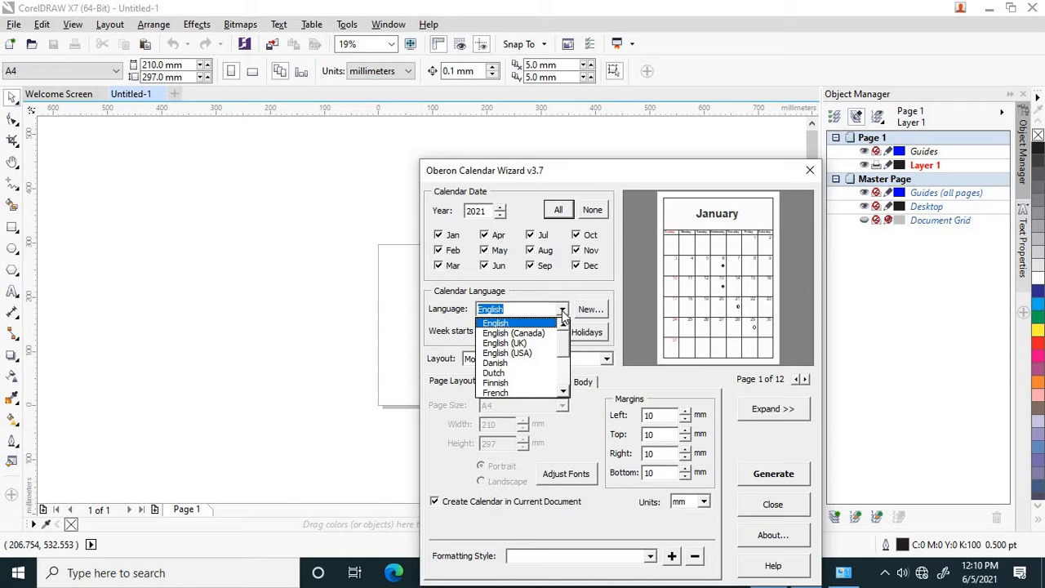
{"action": "mouse_move", "coordinate": [564, 344]}
{"action": "left_mouse_down"}
{"action": "mouse_move", "coordinate": [563, 377]}
{"action": "mouse_move", "coordinate": [567, 336]}
{"action": "left_mouse_up"}
{"action": "left_click", "coordinate": [563, 307]}
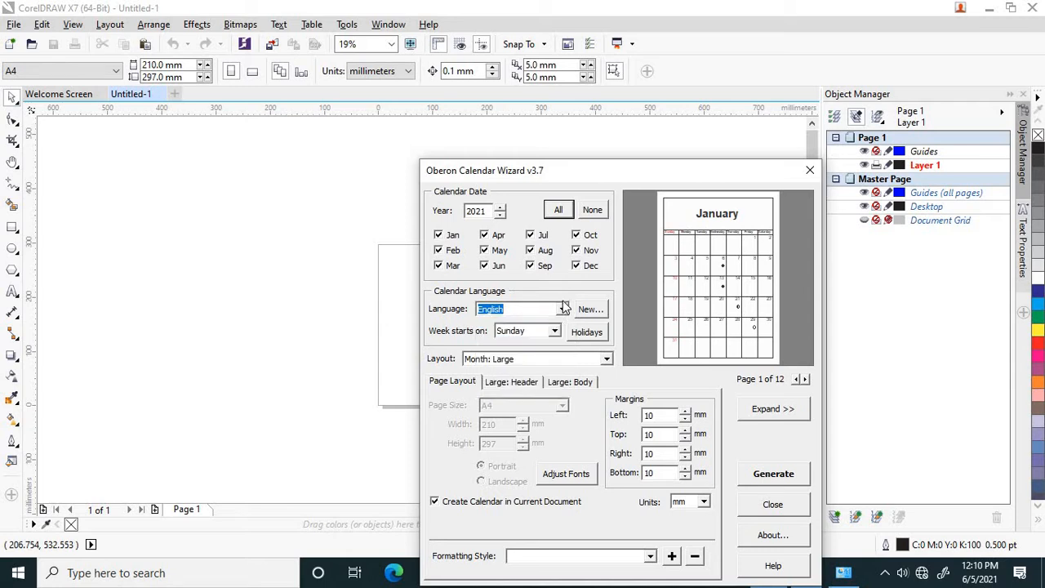
{"action": "left_click", "coordinate": [591, 312]}
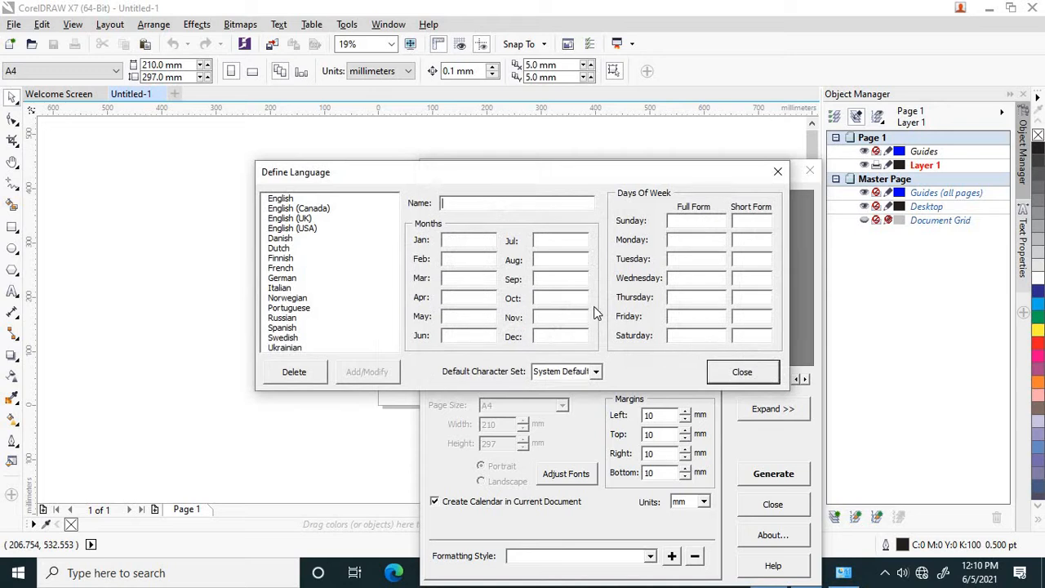
{"action": "left_click", "coordinate": [740, 373]}
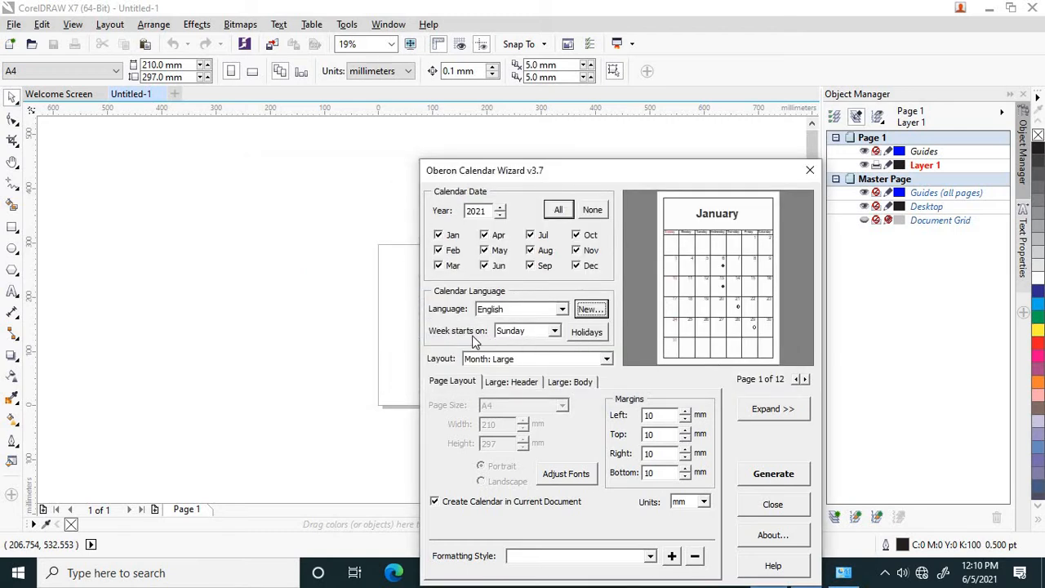
{"action": "left_click", "coordinate": [554, 333]}
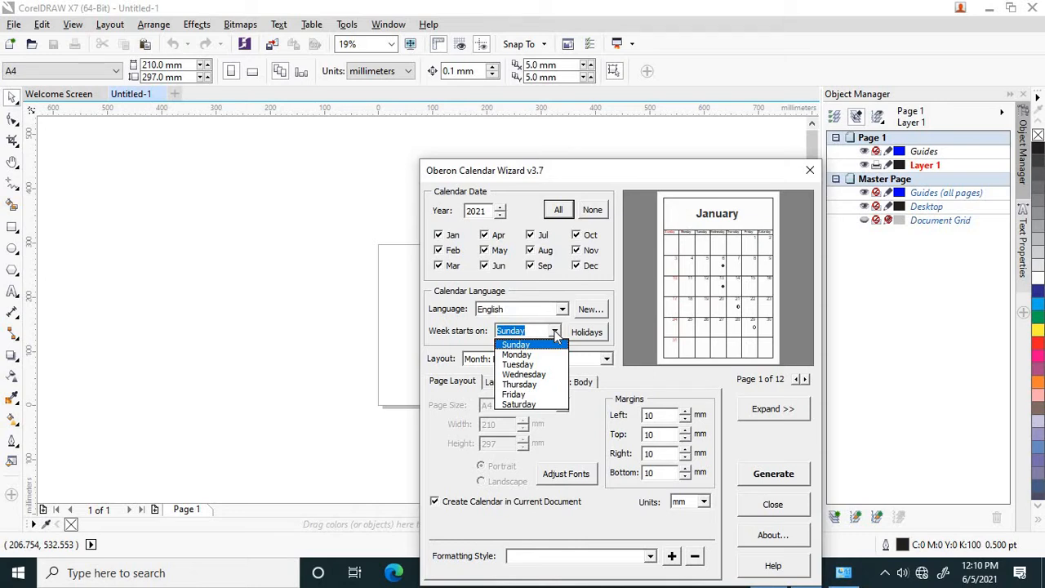
{"action": "left_click", "coordinate": [555, 335]}
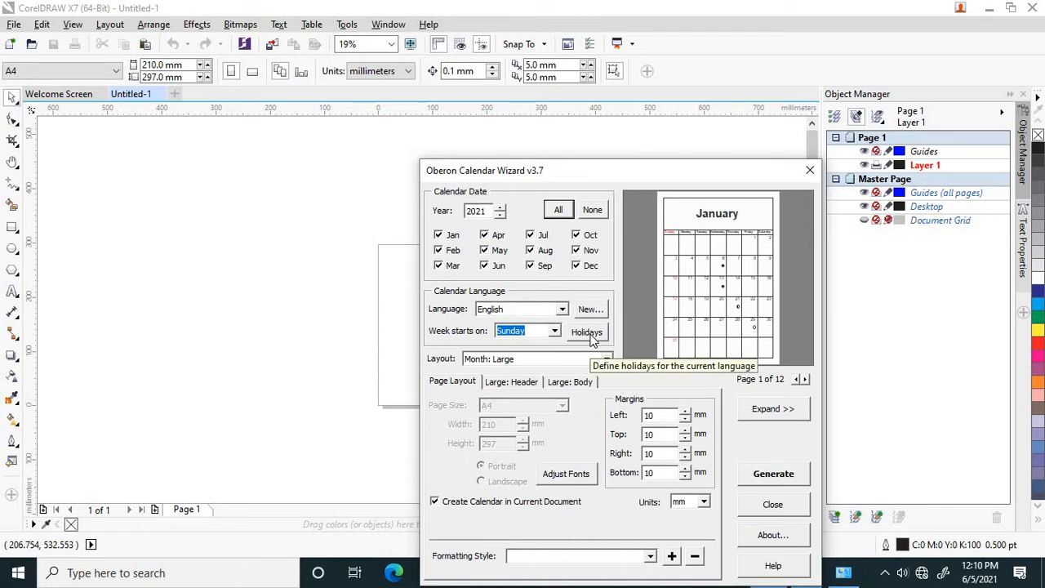
Add a holiday named bogi on January 13 to the English calendar
{"action": "left_click", "coordinate": [587, 332]}
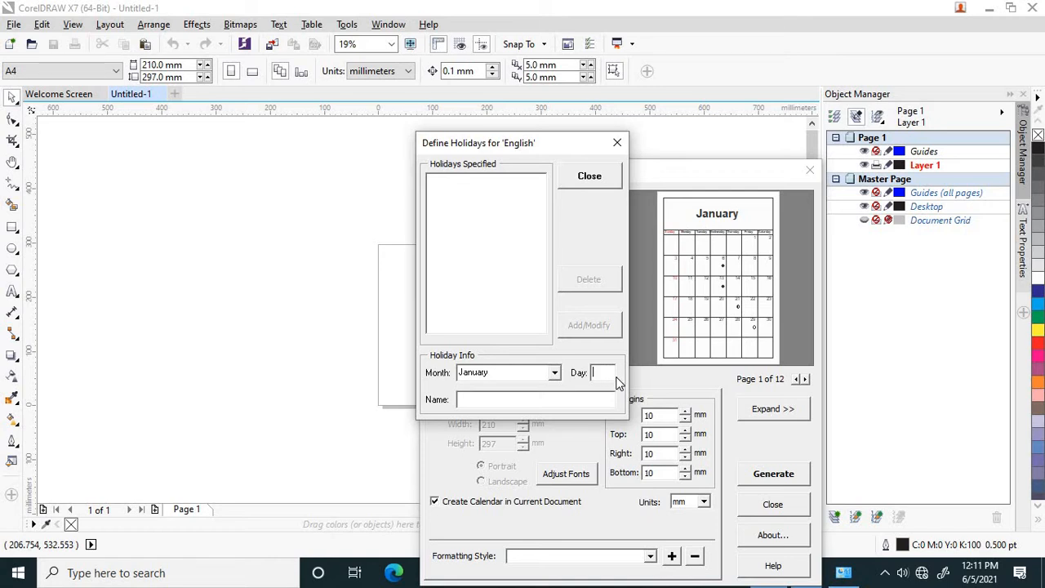
{"action": "type", "text": "13"}
{"action": "type", "text": "b"}
{"action": "type", "text": "oh"}
{"action": "key", "text": "BackSpace"}
{"action": "type", "text": "gi"}
{"action": "left_click", "coordinate": [571, 327]}
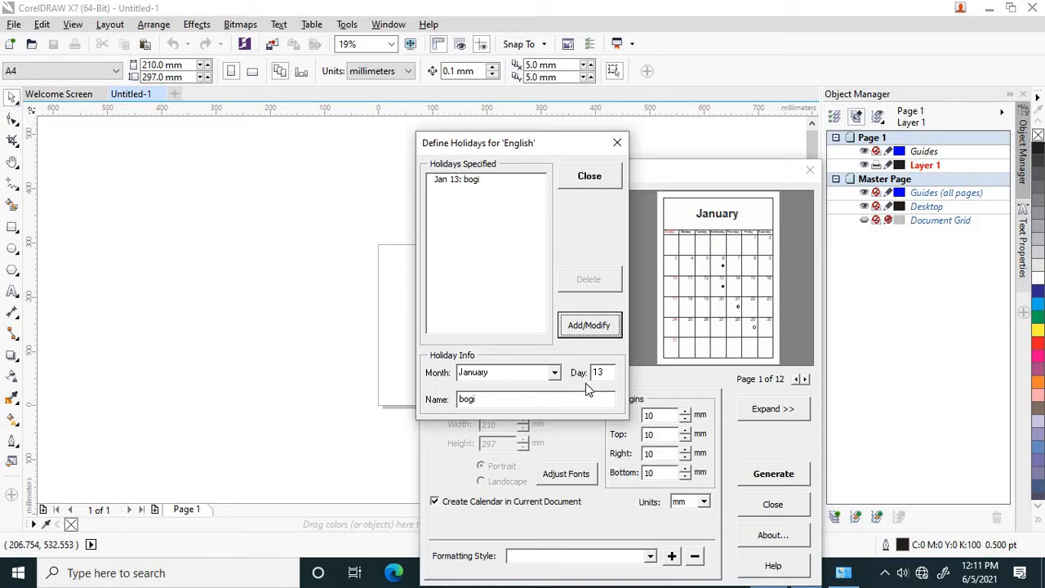
Add a second holiday named sankranthi on January 14
{"action": "left_click", "coordinate": [489, 281]}
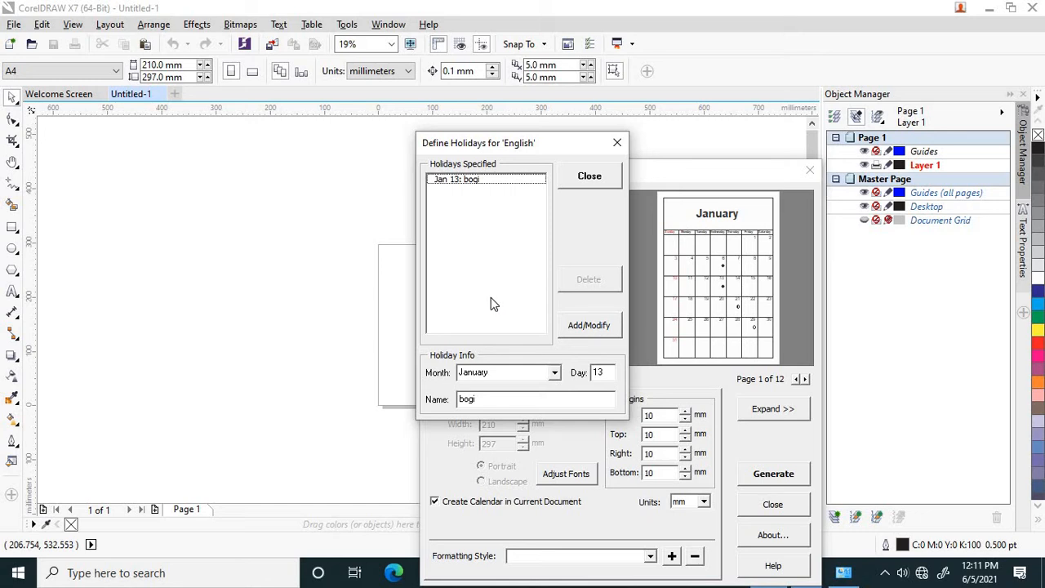
{"action": "left_click", "coordinate": [602, 372]}
{"action": "type", "text": "4"}
{"action": "left_click_drag", "start_coordinate": [472, 398], "coordinate": [453, 398]}
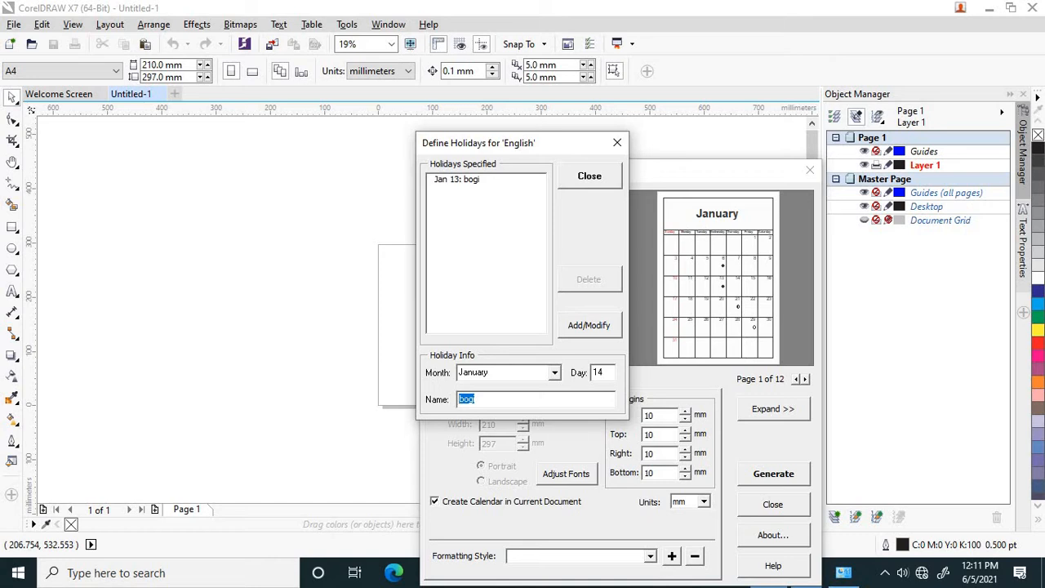
{"action": "type", "text": "sankranthi"}
{"action": "left_click", "coordinate": [577, 326]}
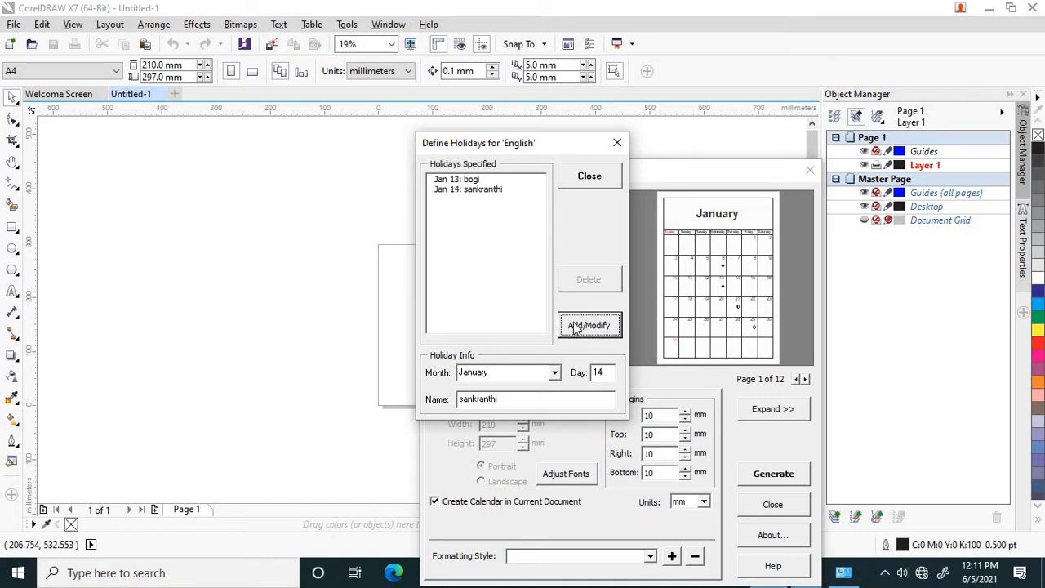
Add a third holiday named kanuma on January 15 and finish defining holidays
{"action": "left_click", "coordinate": [607, 374]}
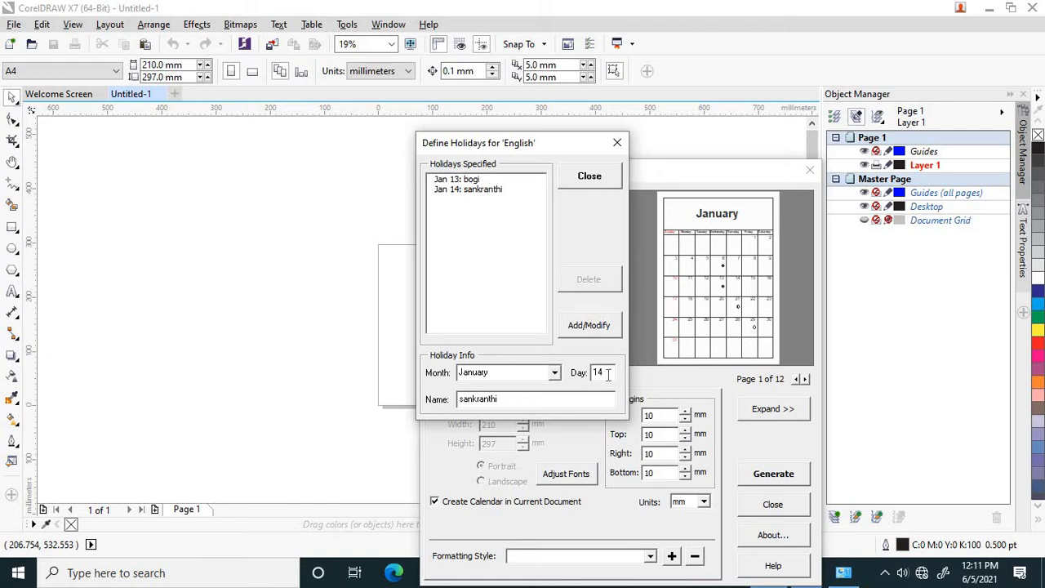
{"action": "key", "text": "BackSpace"}
{"action": "type", "text": "5"}
{"action": "left_click_drag", "start_coordinate": [497, 398], "coordinate": [453, 398]}
{"action": "type", "text": "kanuma"}
{"action": "left_click", "coordinate": [586, 326]}
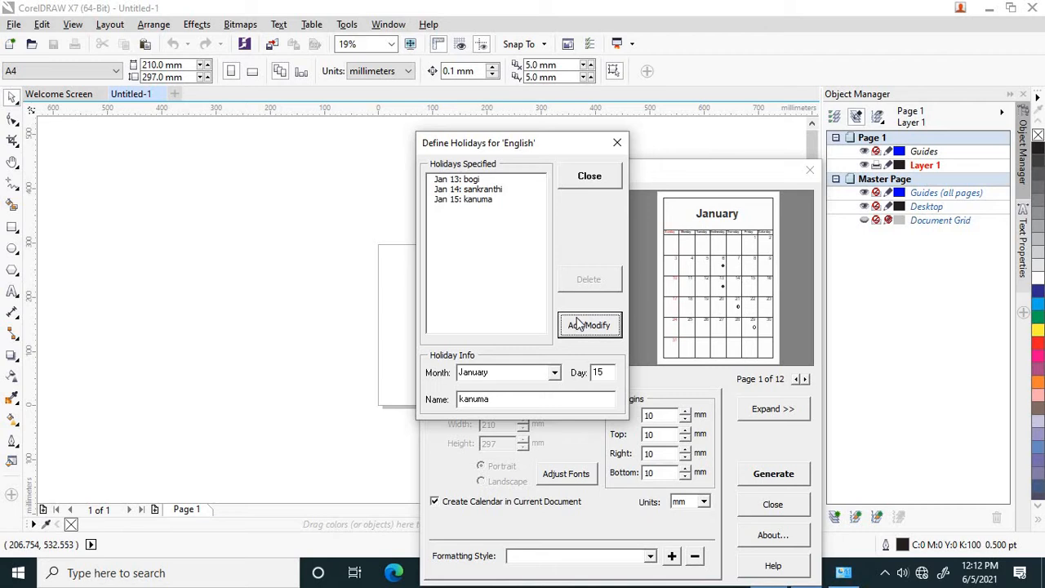
{"action": "left_click", "coordinate": [586, 177]}
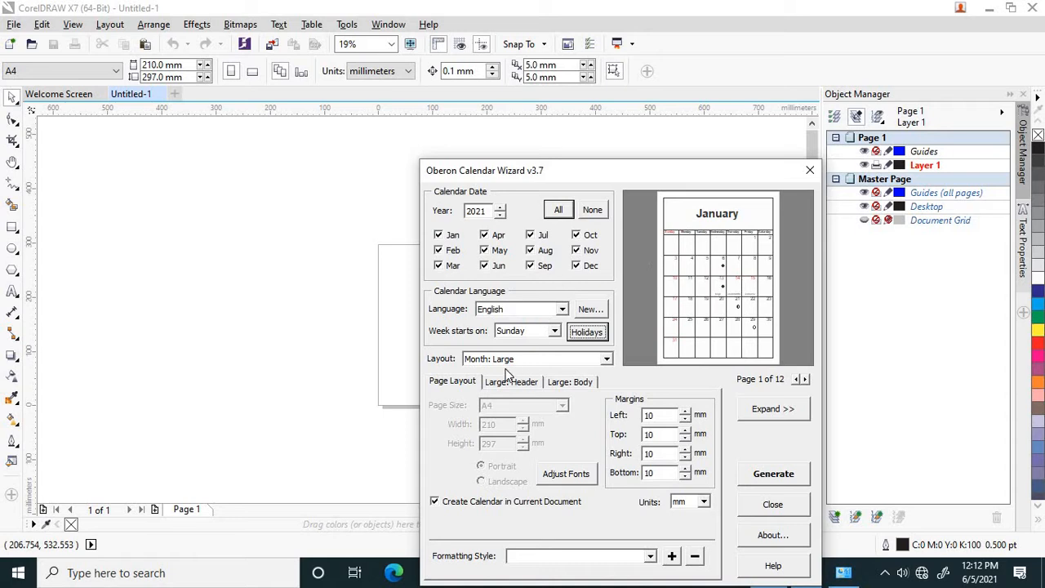
Preview the Month: Large + 2 Small, Year: 12 Small [4x3] and Year: Image + 12 Small [Right] layouts, returning to Month: Large
{"action": "left_click", "coordinate": [606, 359]}
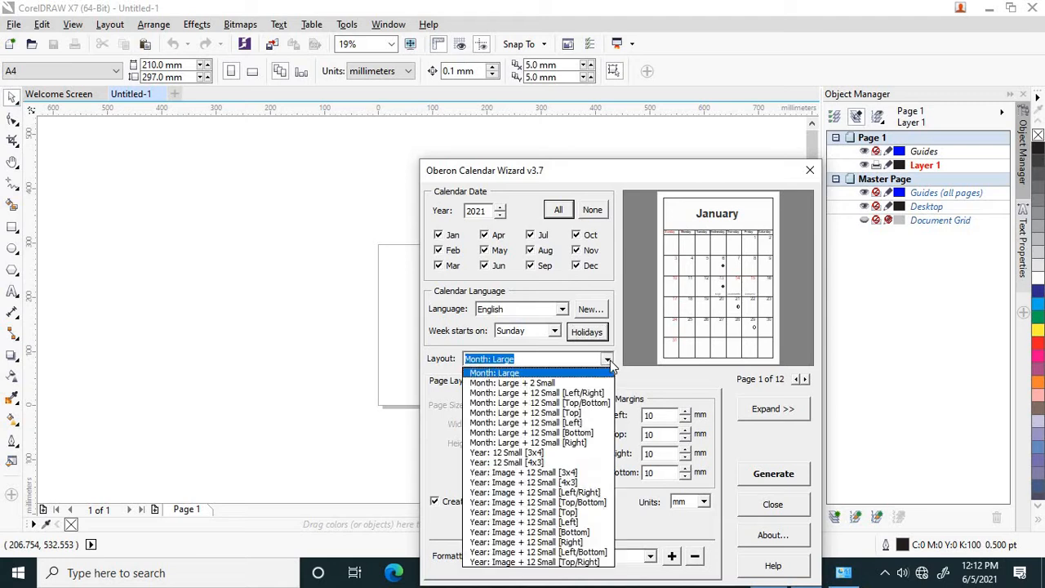
{"action": "left_click", "coordinate": [553, 383]}
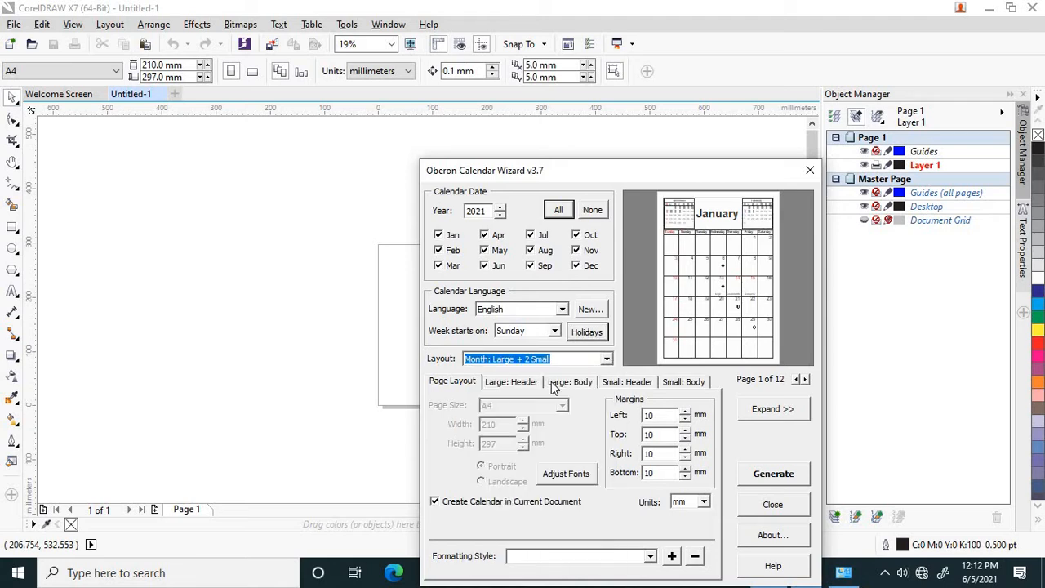
{"action": "left_click", "coordinate": [604, 359]}
{"action": "left_click", "coordinate": [538, 463]}
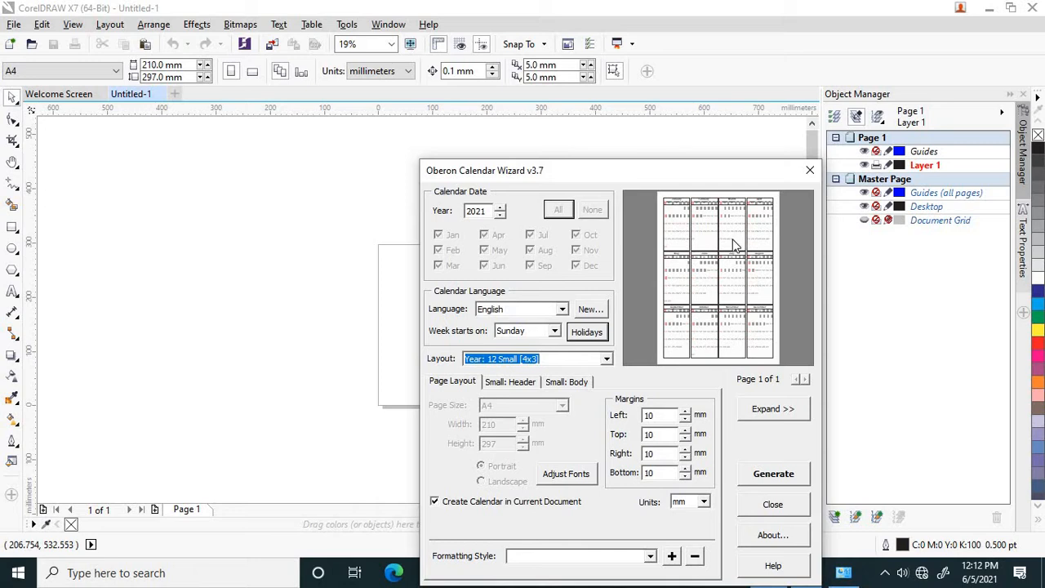
{"action": "left_click", "coordinate": [608, 360]}
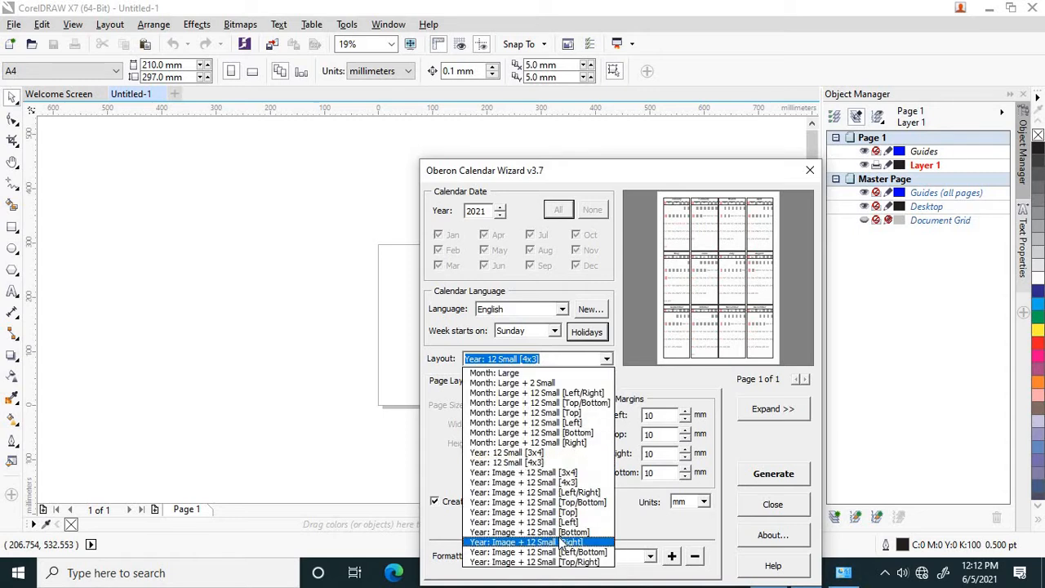
{"action": "left_click", "coordinate": [561, 543]}
{"action": "left_click", "coordinate": [607, 361]}
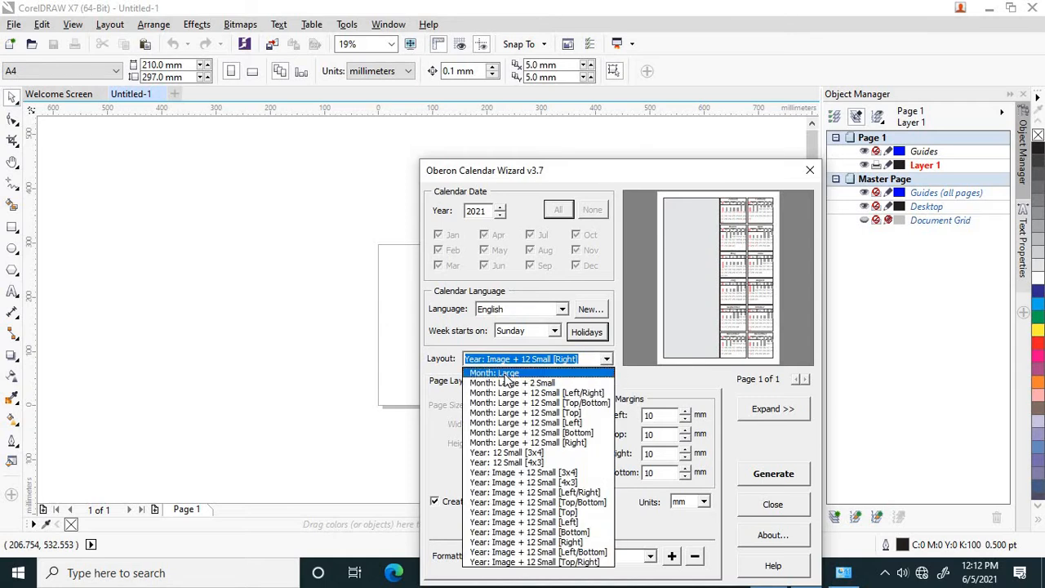
{"action": "left_click", "coordinate": [510, 373]}
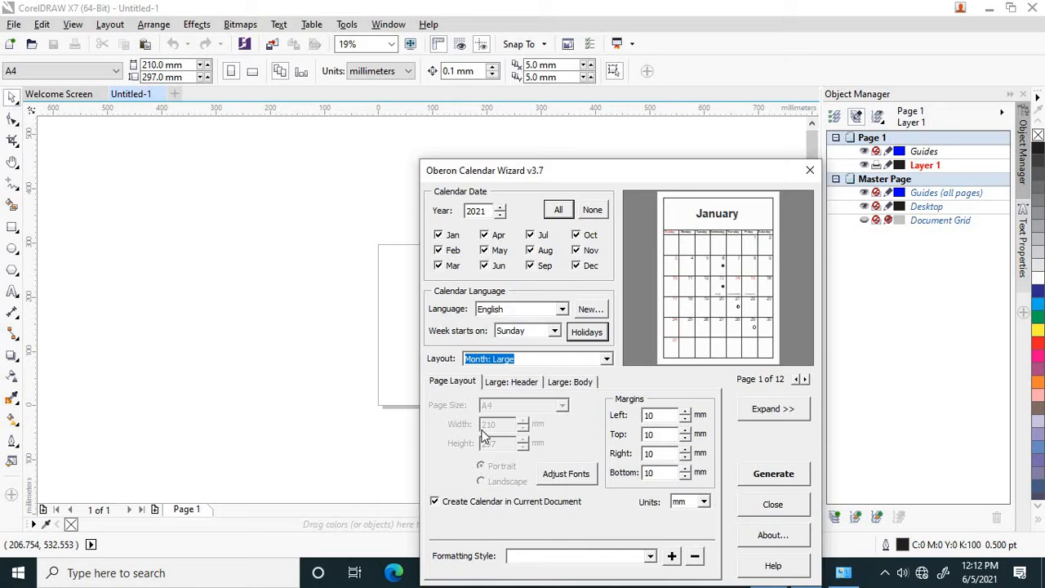
Show the year in the large calendar's title and set the title height to 55.4 mm
{"action": "left_click_drag", "start_coordinate": [604, 173], "coordinate": [594, 120]}
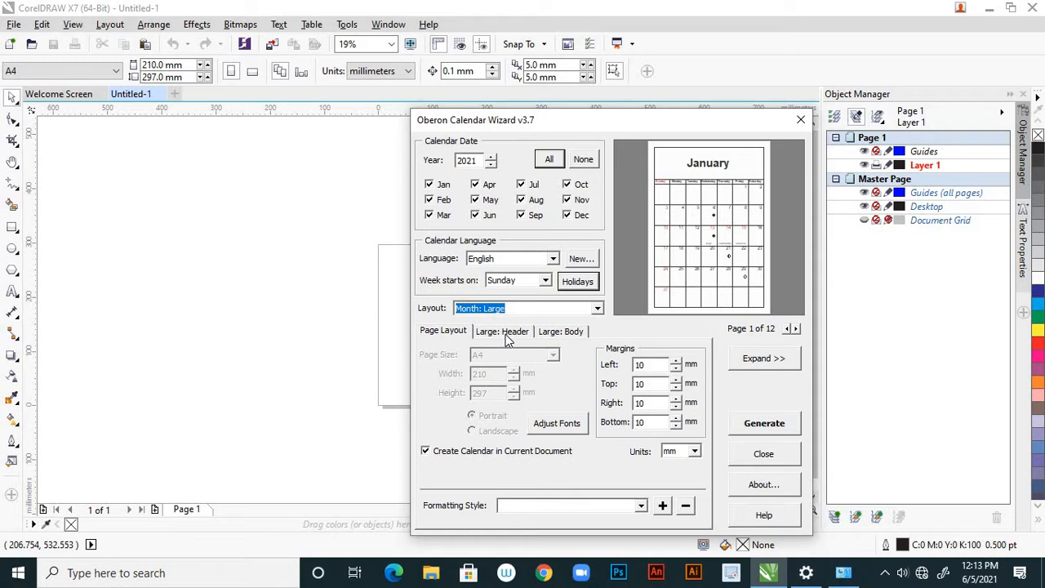
{"action": "left_click", "coordinate": [506, 332]}
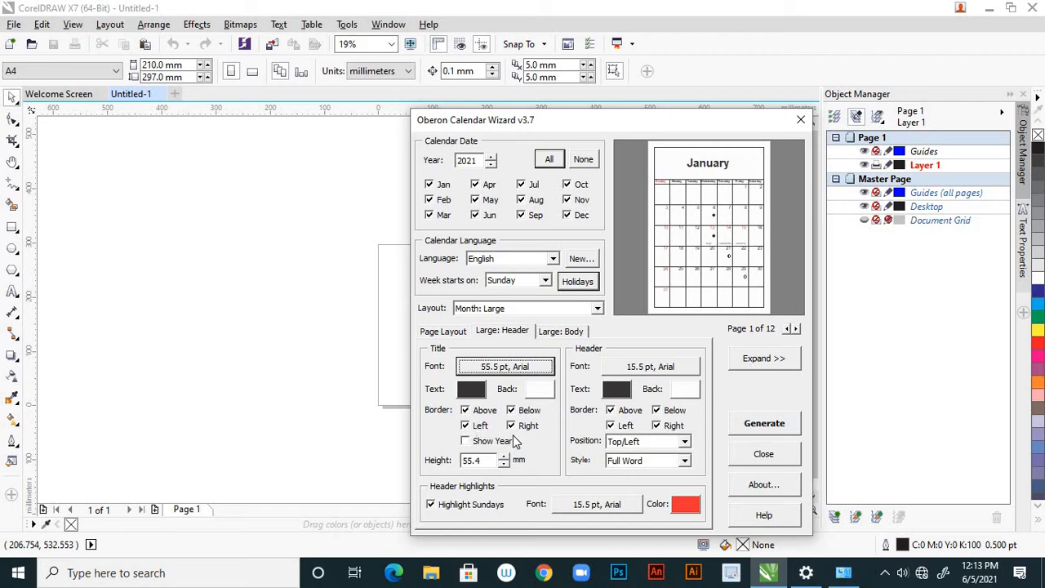
{"action": "left_click", "coordinate": [466, 442]}
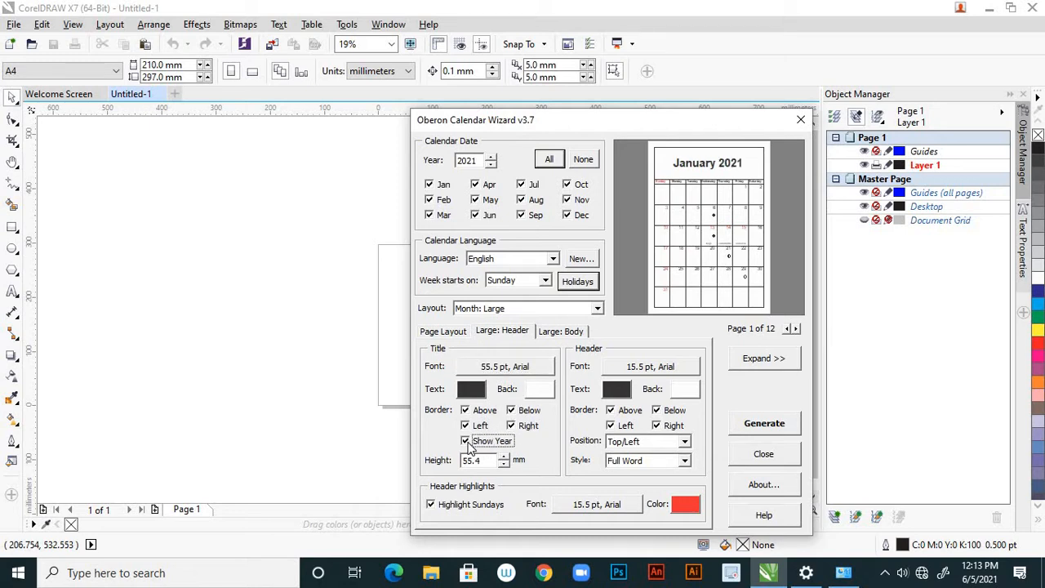
{"action": "left_click", "coordinate": [466, 442]}
{"action": "left_click", "coordinate": [466, 442]}
{"action": "left_click", "coordinate": [503, 456]}
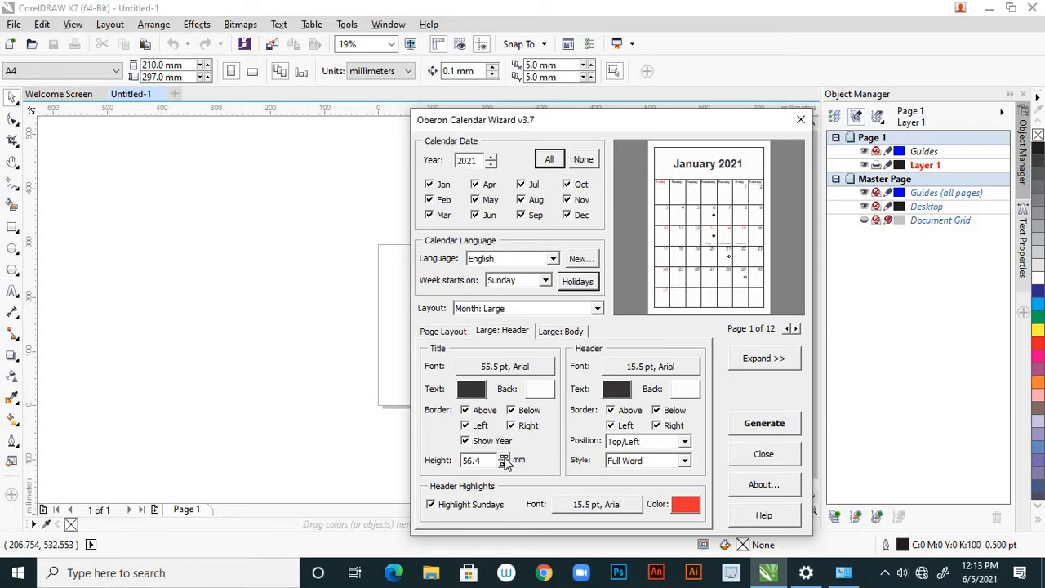
{"action": "left_click", "coordinate": [503, 463]}
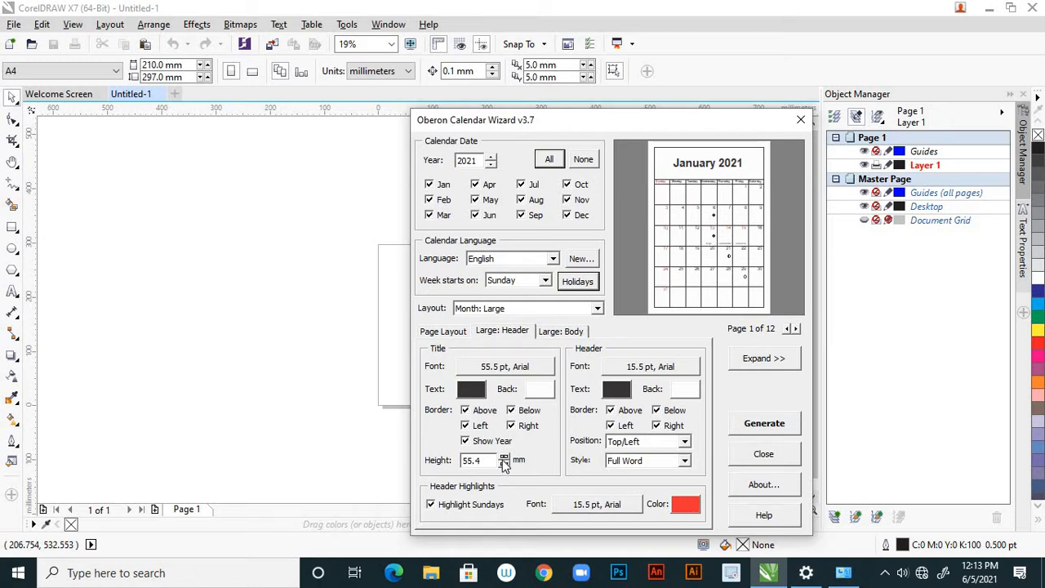
Keep Sundays highlighted in the large calendar's header and set the highlight font to Arial Bold, 16 pt
{"action": "left_click", "coordinate": [431, 505]}
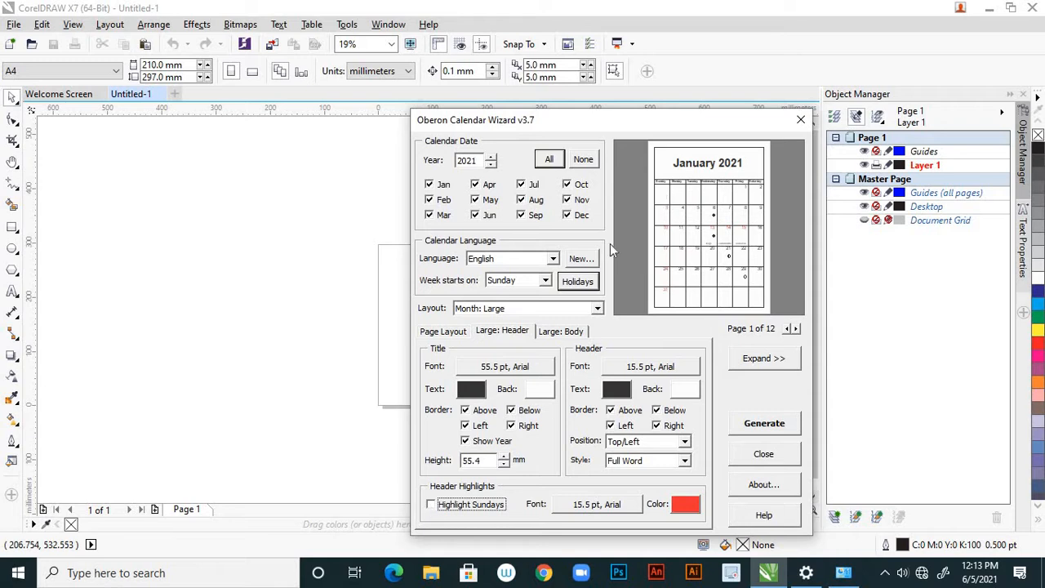
{"action": "left_click", "coordinate": [432, 506]}
{"action": "left_click", "coordinate": [576, 504]}
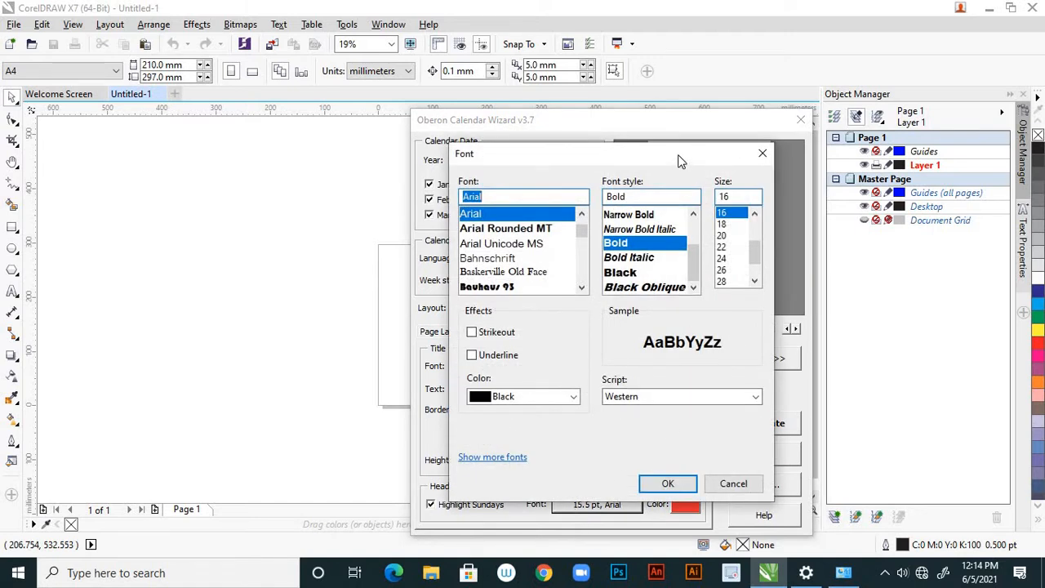
{"action": "left_click_drag", "start_coordinate": [676, 169], "coordinate": [657, 228]}
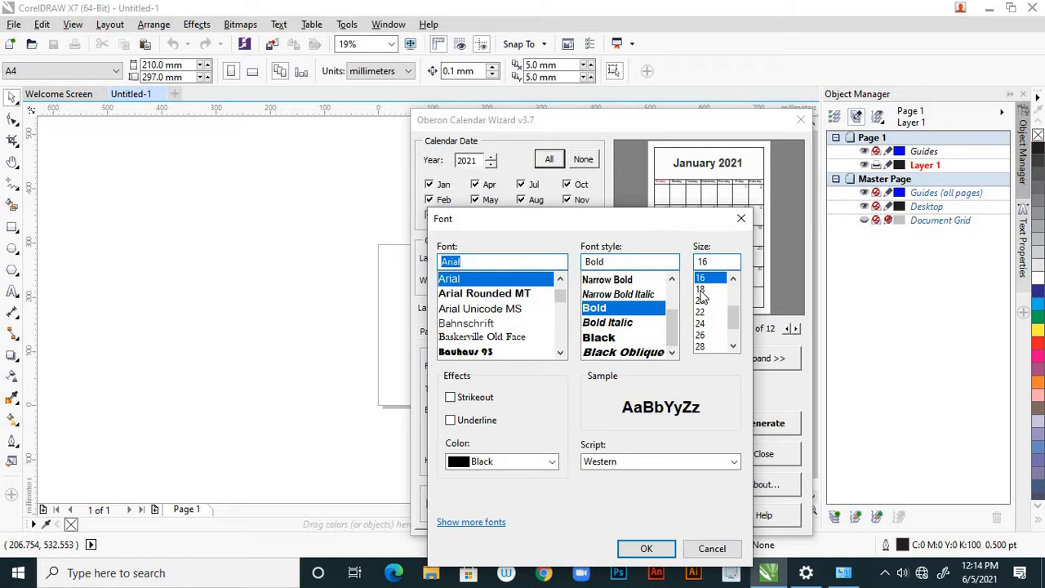
{"action": "left_click", "coordinate": [626, 551]}
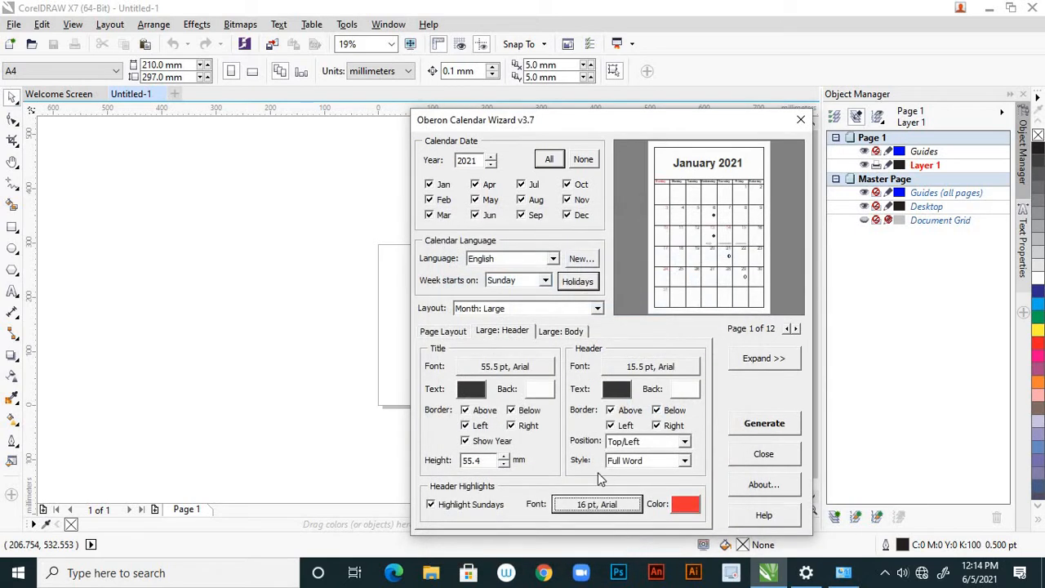
Try the vertical orientation for the large calendar's body and switch back to horizontal
{"action": "left_click", "coordinate": [510, 335]}
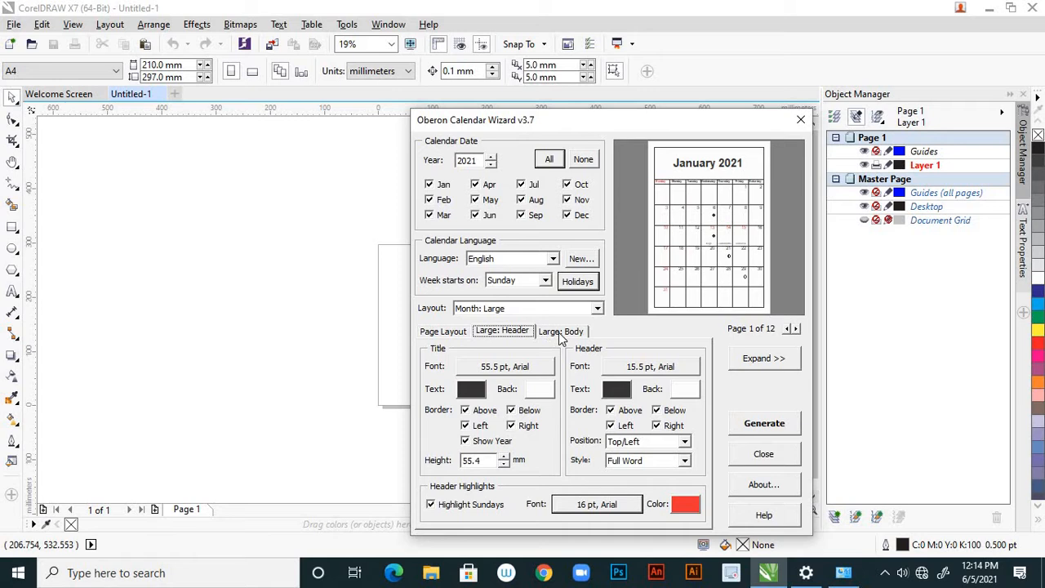
{"action": "left_click", "coordinate": [561, 331]}
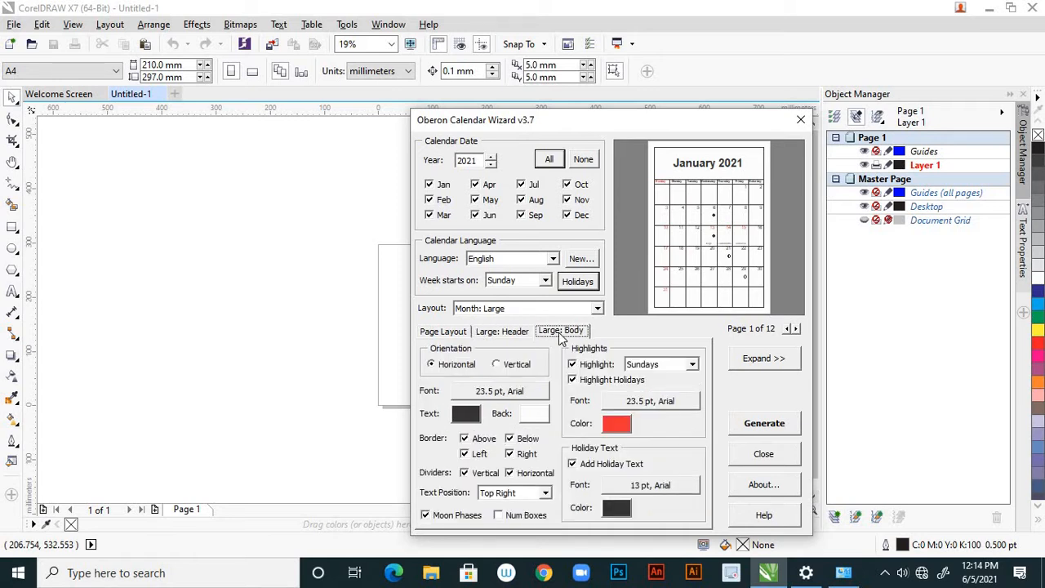
{"action": "left_click", "coordinate": [519, 334]}
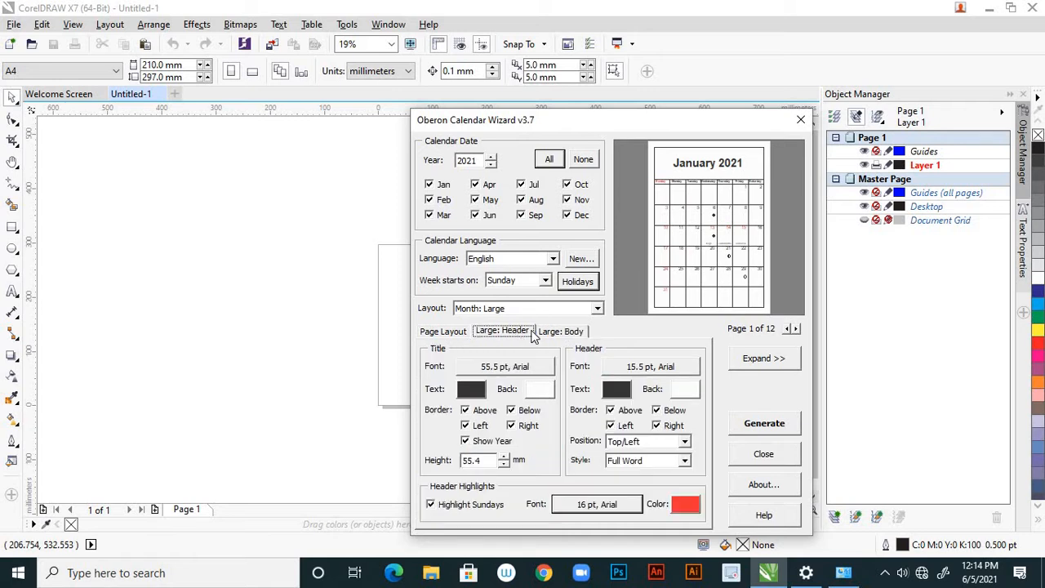
{"action": "left_click", "coordinate": [550, 333]}
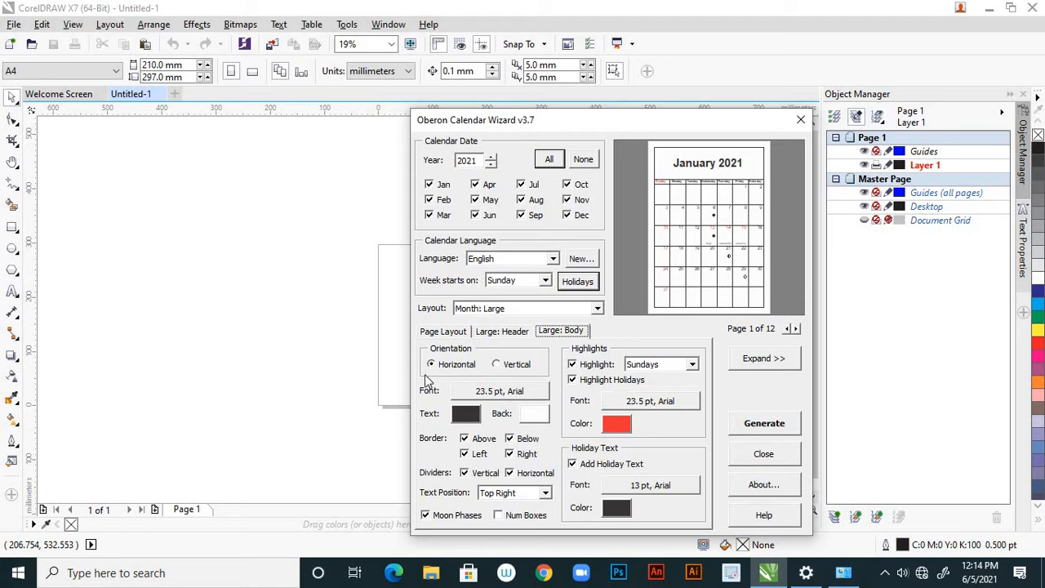
{"action": "left_click", "coordinate": [498, 365]}
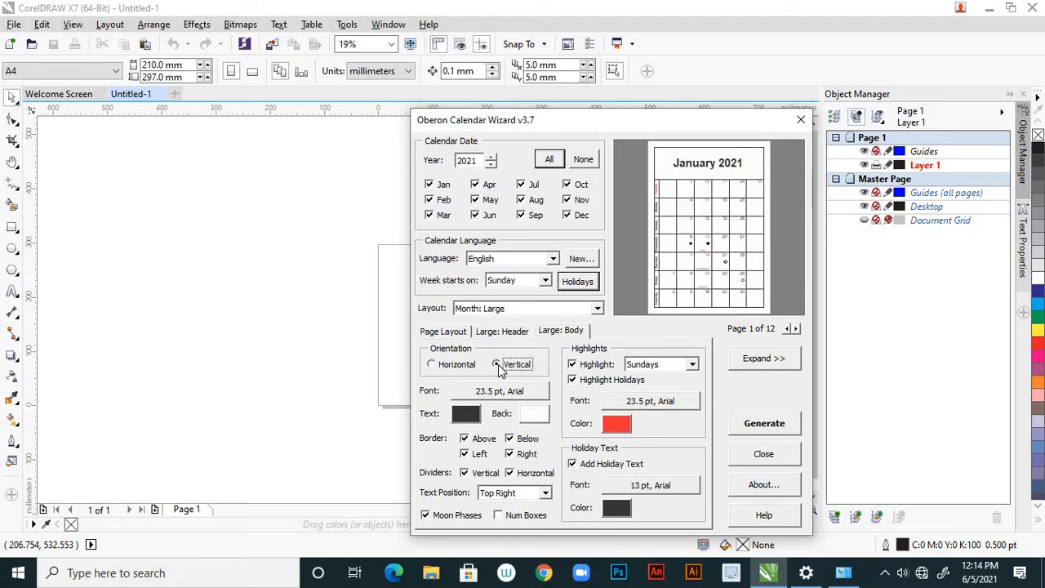
{"action": "left_click", "coordinate": [433, 365]}
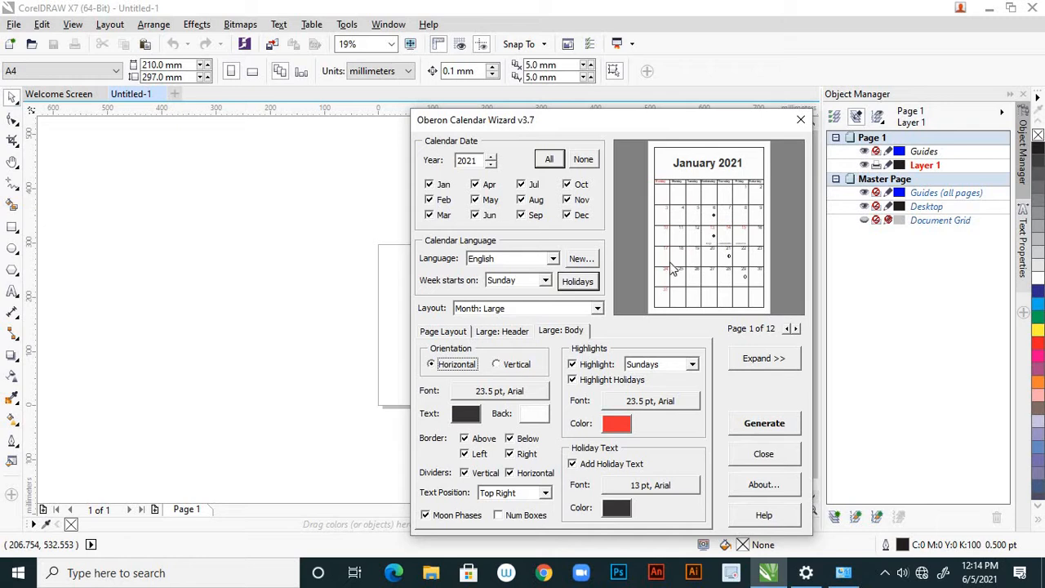
Try the Top Left text position for the body dates, set it to Center, and turn on Num Boxes
{"action": "left_click", "coordinate": [545, 493]}
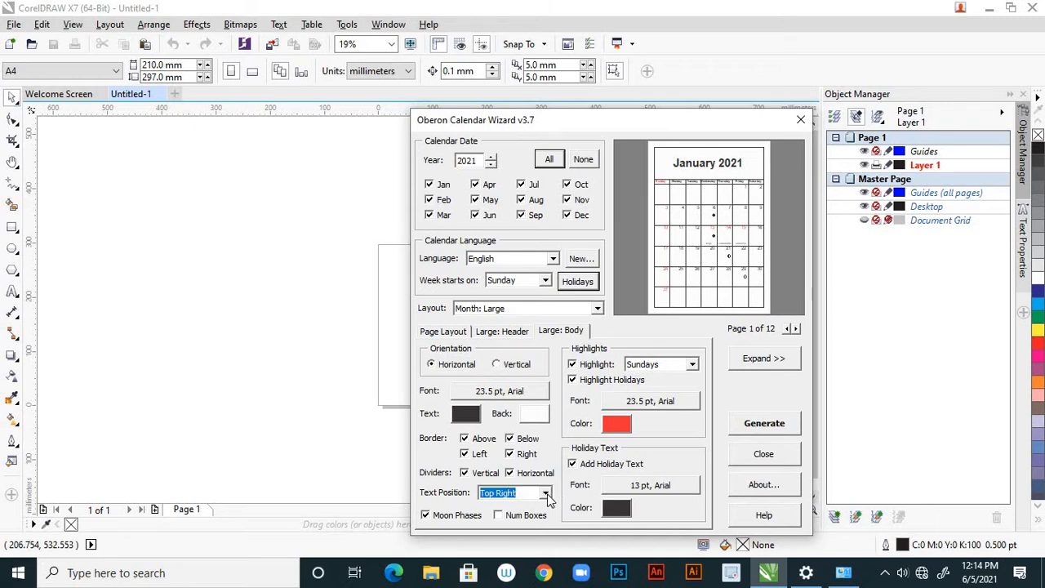
{"action": "left_click", "coordinate": [545, 493]}
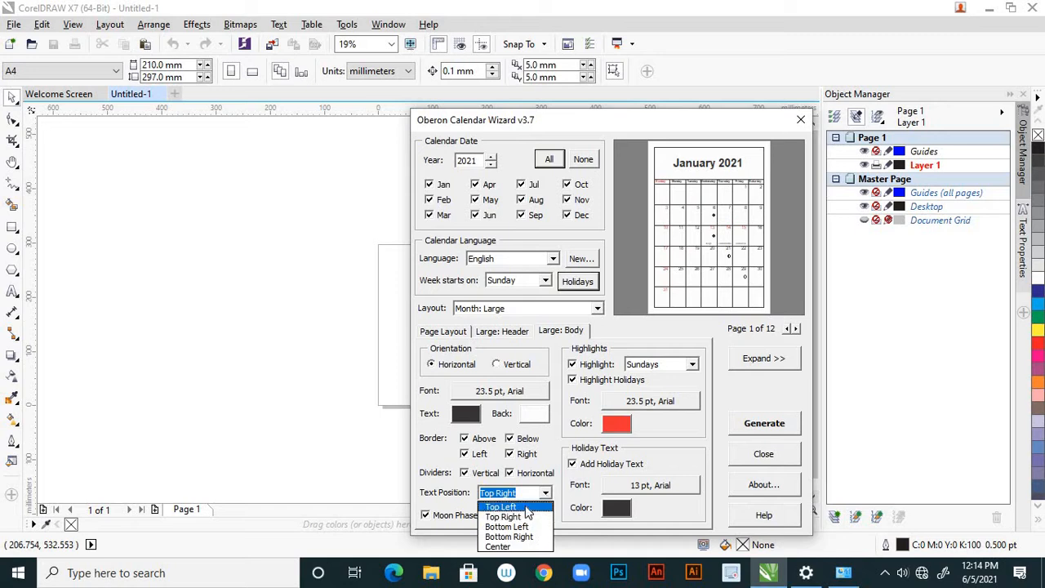
{"action": "left_click", "coordinate": [526, 508]}
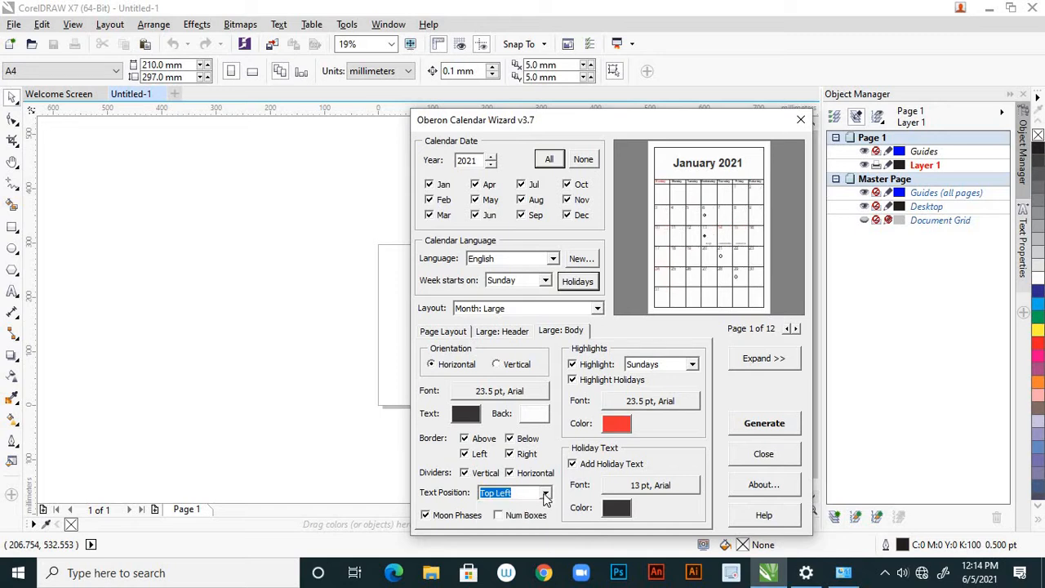
{"action": "left_click", "coordinate": [544, 495]}
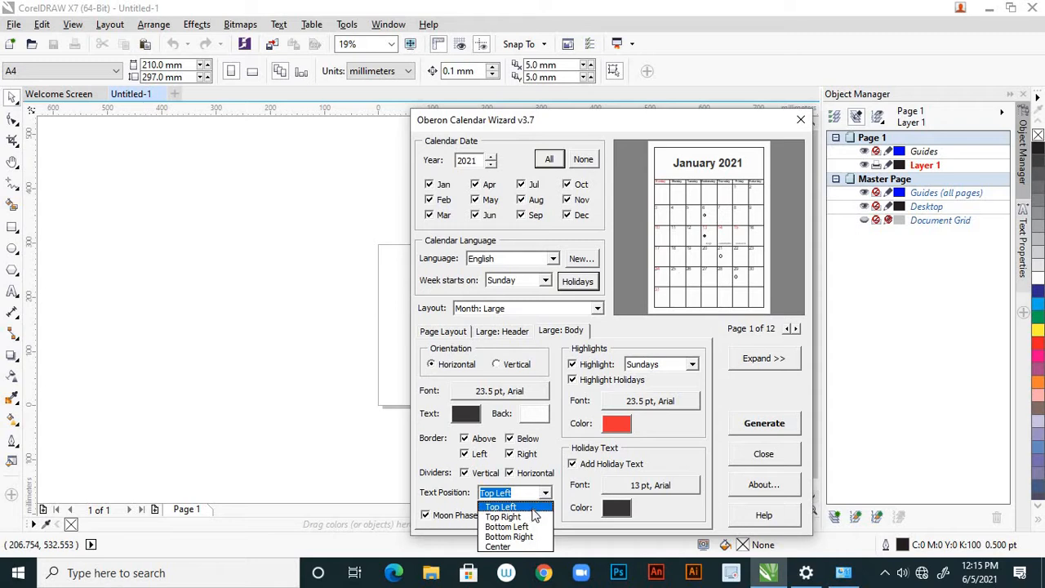
{"action": "left_click", "coordinate": [499, 546]}
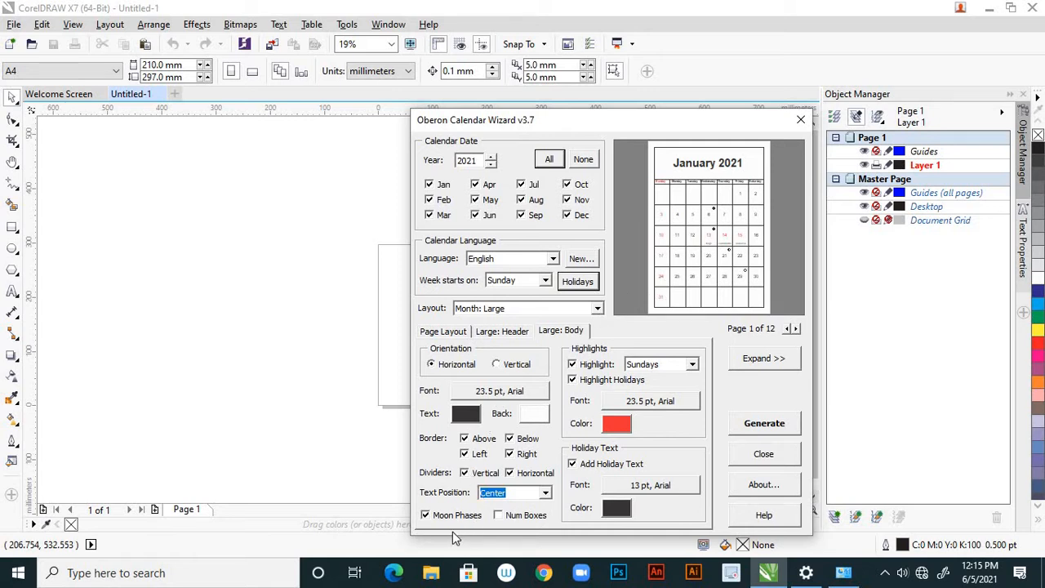
{"action": "left_click", "coordinate": [497, 516]}
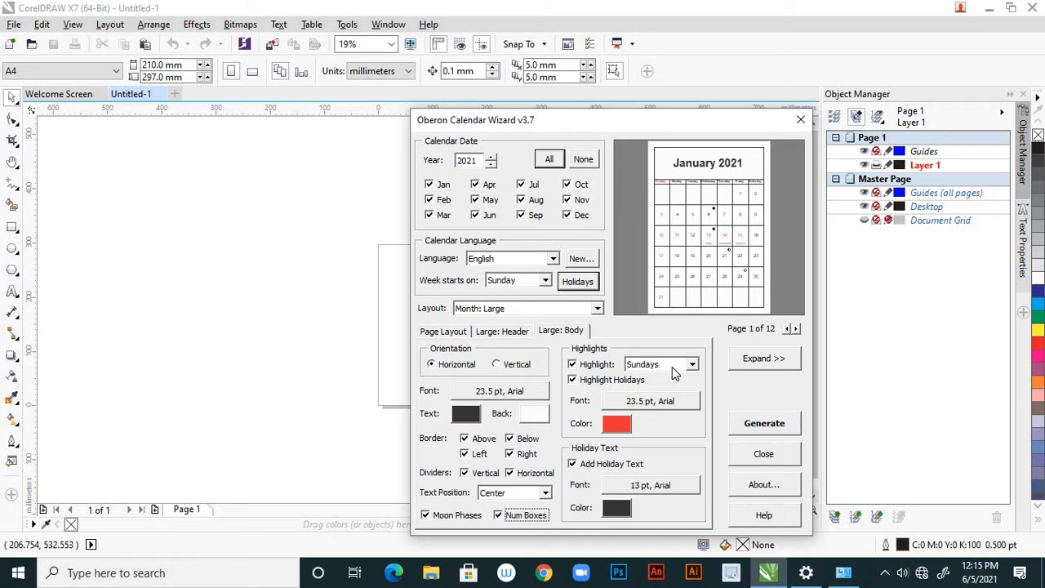
Toggle the Sunday highlight and the holiday text in the calendar body, leaving both turned on
{"action": "left_click", "coordinate": [573, 364]}
{"action": "left_click_drag", "start_coordinate": [617, 120], "coordinate": [592, 131]}
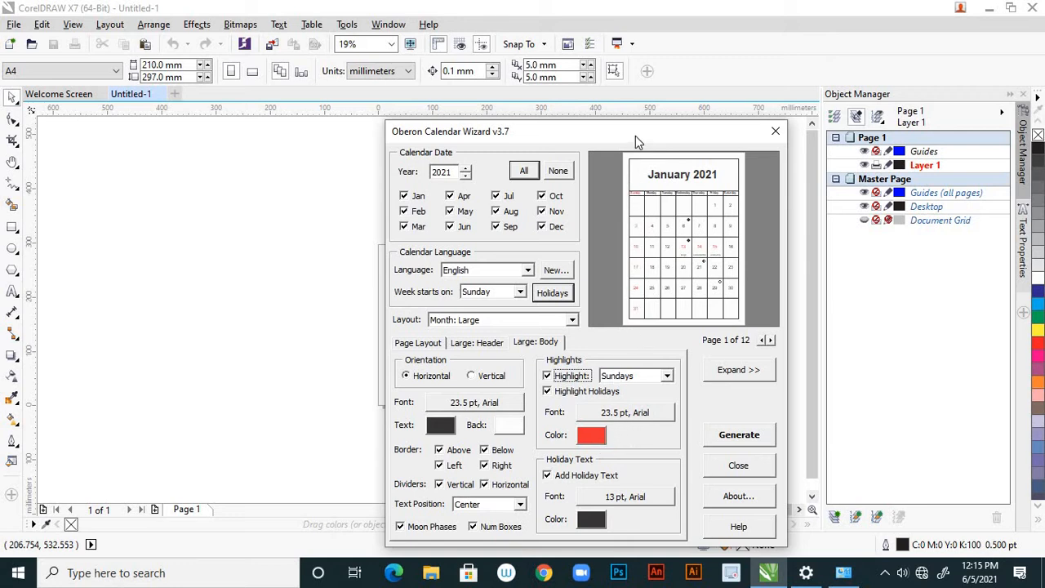
{"action": "left_click_drag", "start_coordinate": [635, 135], "coordinate": [633, 119]}
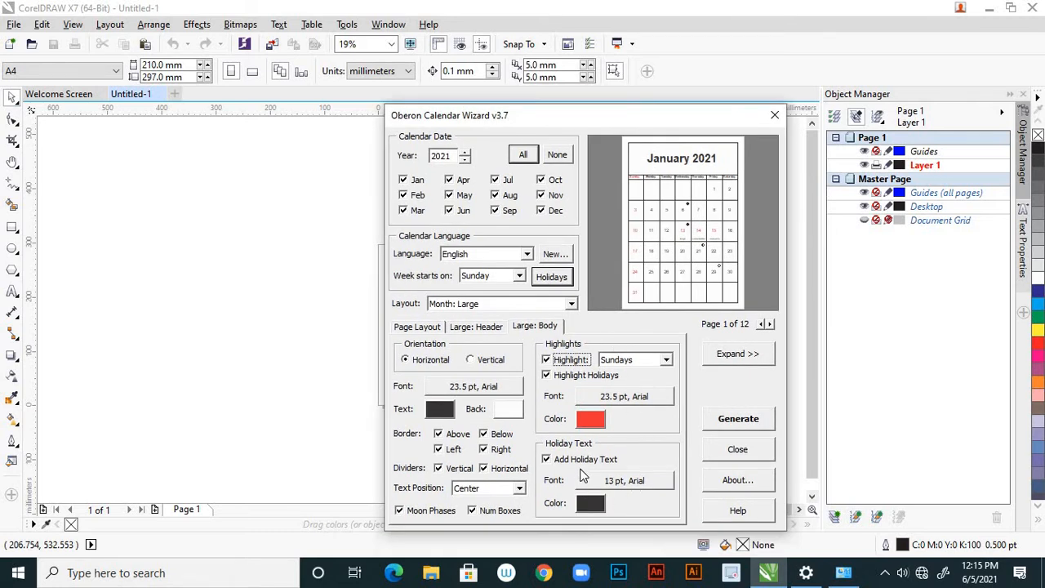
{"action": "left_click", "coordinate": [546, 460]}
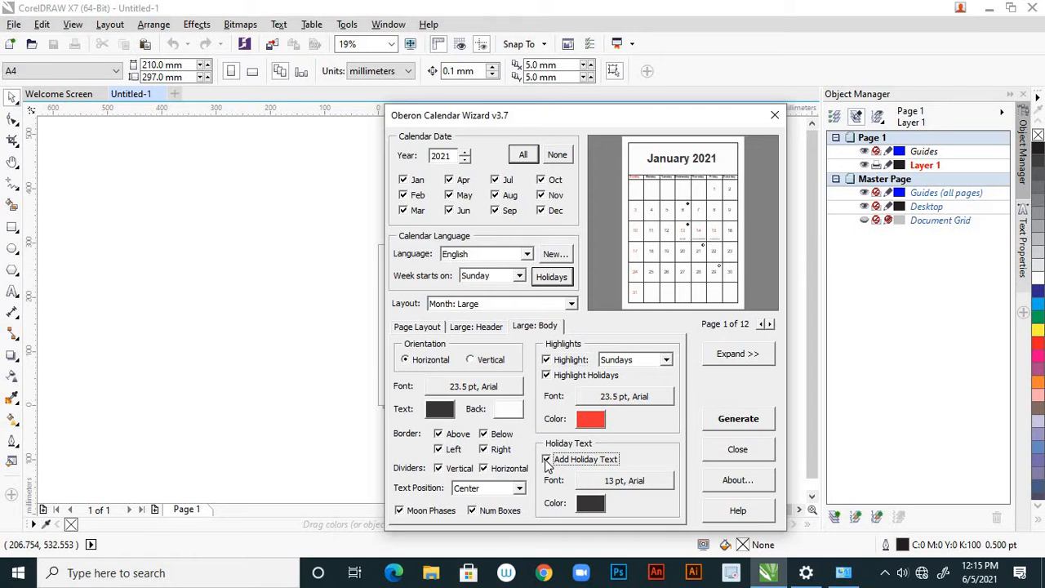
{"action": "left_click", "coordinate": [546, 461]}
In the page layout settings, try a 20 mm left margin and set it back to 10 mm
{"action": "left_click", "coordinate": [417, 328]}
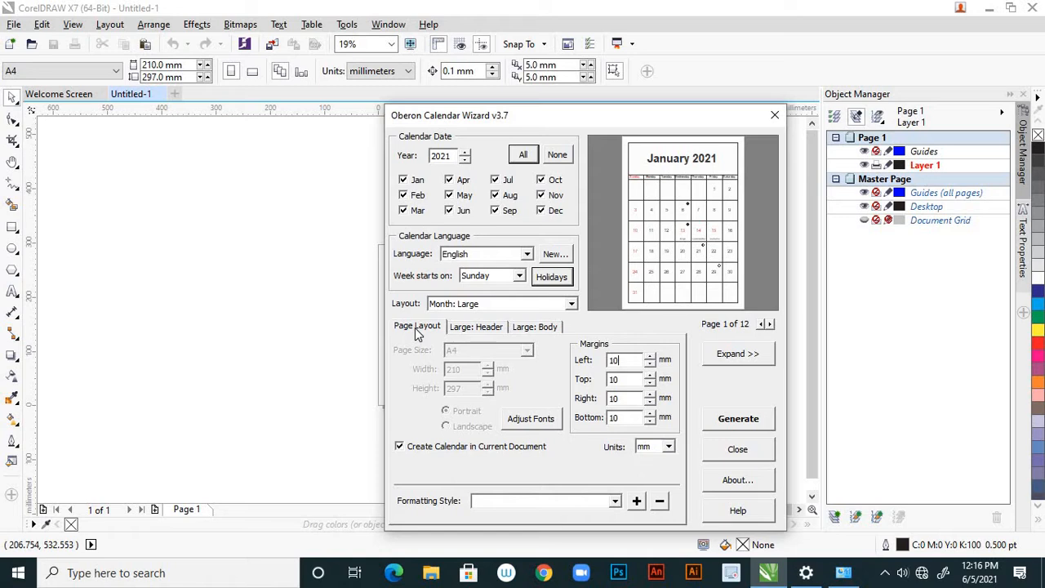
{"action": "left_click_drag", "start_coordinate": [651, 360], "coordinate": [651, 360]}
{"action": "left_click", "coordinate": [651, 358]}
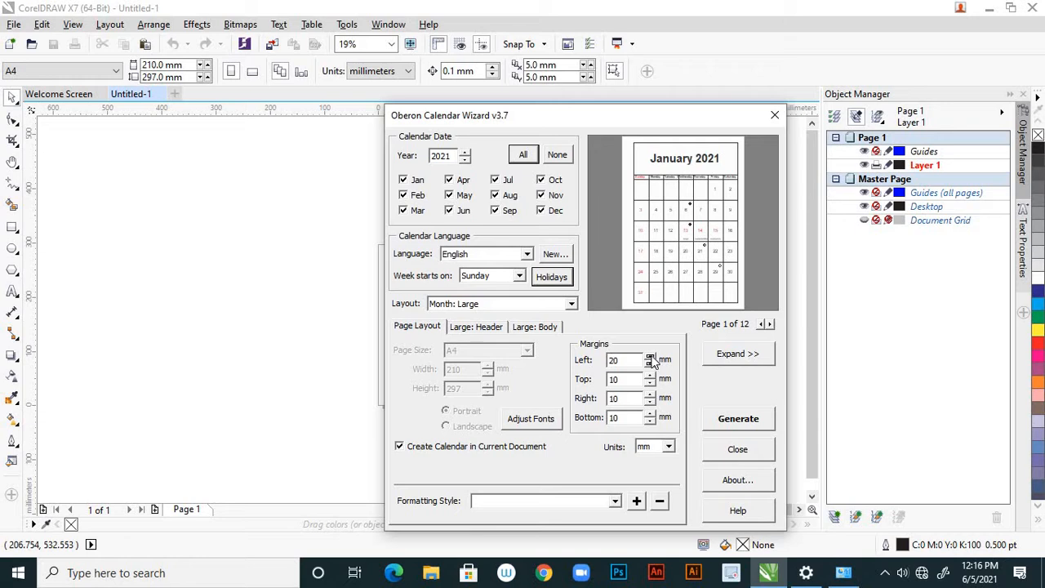
{"action": "left_click", "coordinate": [650, 365]}
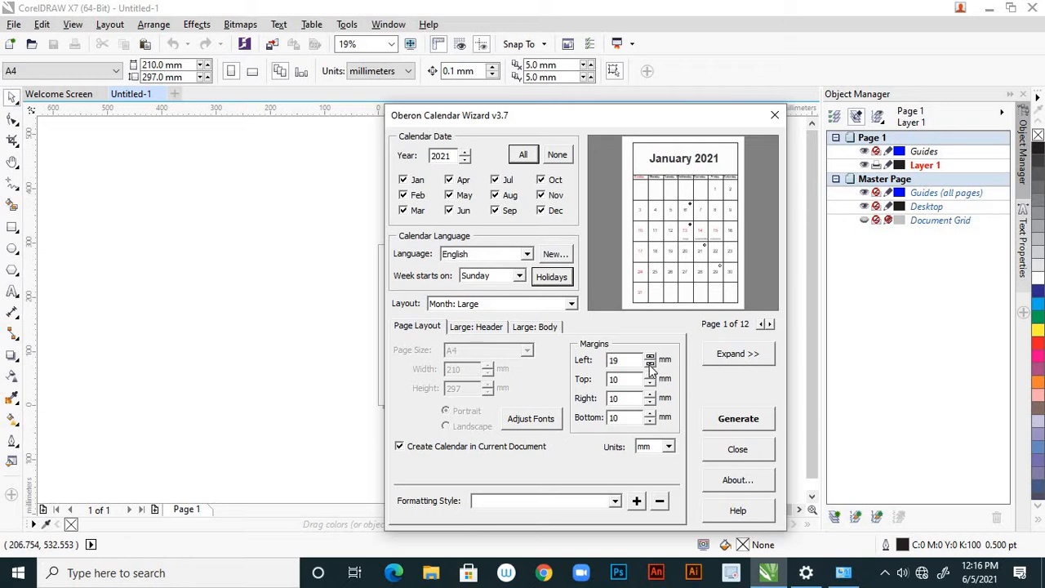
{"action": "left_click", "coordinate": [649, 365]}
{"action": "left_click", "coordinate": [650, 364]}
{"action": "left_click", "coordinate": [650, 365]}
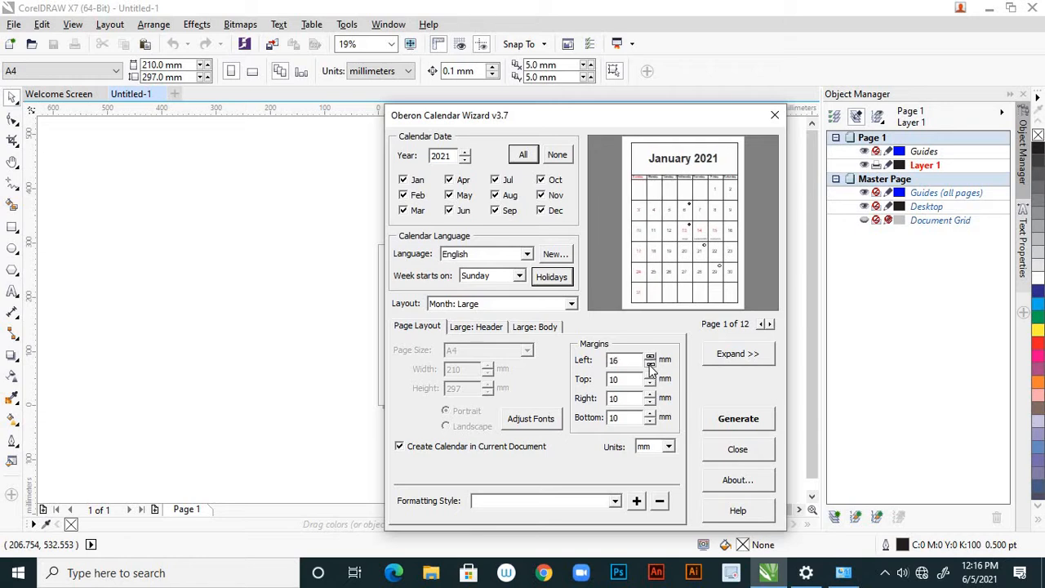
{"action": "left_click", "coordinate": [649, 366]}
{"action": "left_click", "coordinate": [650, 366]}
{"action": "left_click", "coordinate": [650, 365]}
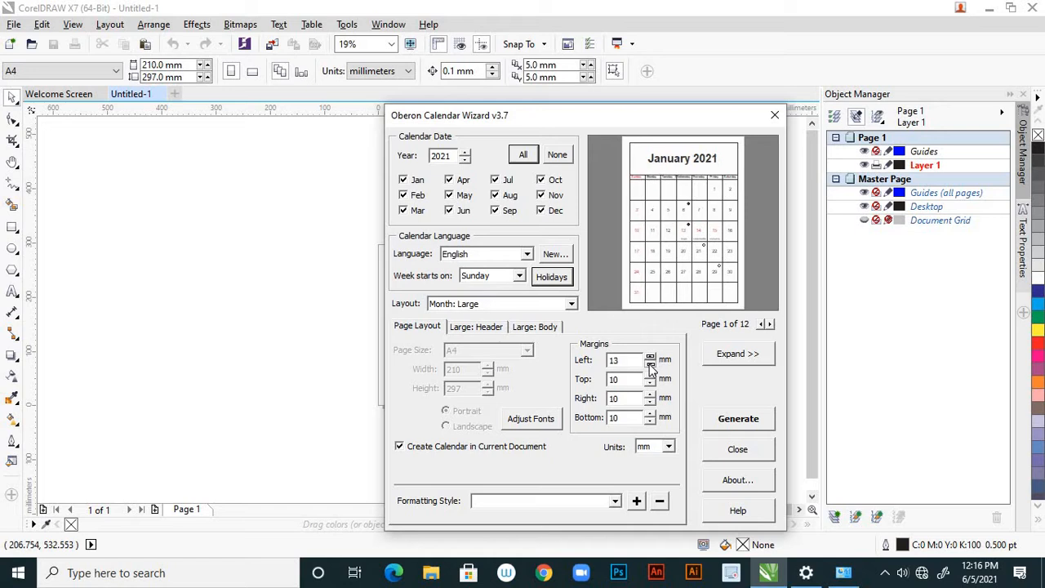
{"action": "left_click", "coordinate": [649, 366]}
{"action": "left_click", "coordinate": [650, 366]}
{"action": "left_click", "coordinate": [650, 365]}
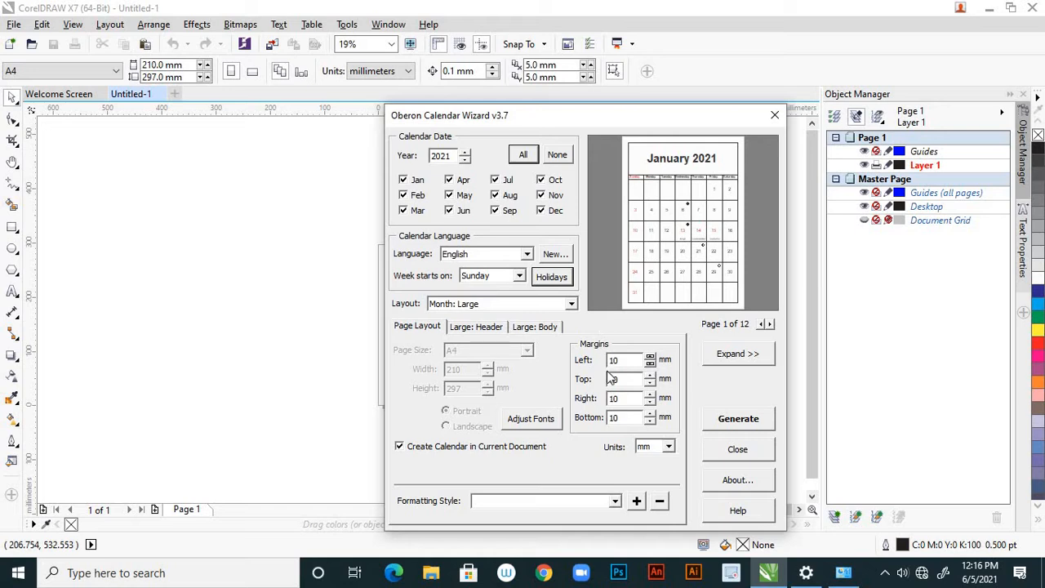
Try an 18 mm bottom margin for the calendar and return it to 10 mm
{"action": "left_click", "coordinate": [650, 414]}
{"action": "left_click", "coordinate": [651, 414]}
{"action": "left_click", "coordinate": [650, 413]}
{"action": "left_click", "coordinate": [650, 414]}
{"action": "left_click", "coordinate": [651, 413]}
{"action": "left_click", "coordinate": [651, 413]}
{"action": "left_click", "coordinate": [650, 414]}
{"action": "left_click", "coordinate": [650, 414]}
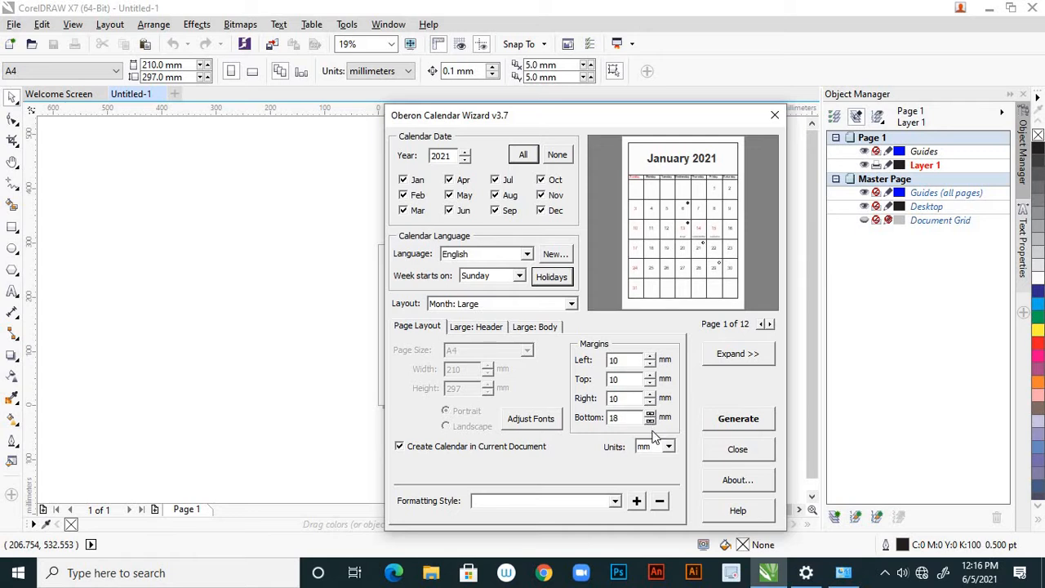
{"action": "left_click", "coordinate": [650, 421]}
{"action": "left_click", "coordinate": [649, 421]}
{"action": "left_click", "coordinate": [650, 421]}
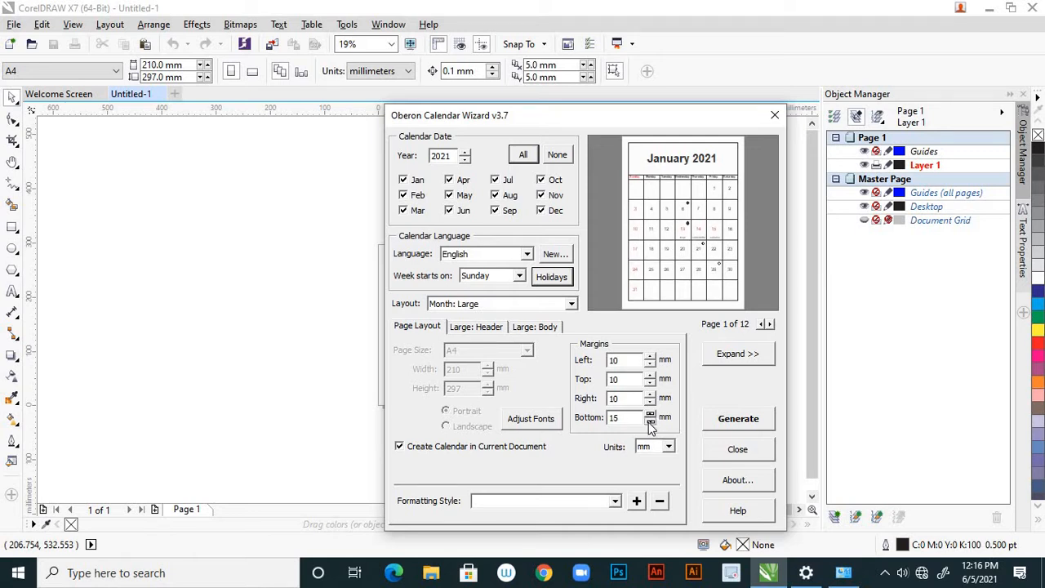
{"action": "left_click", "coordinate": [650, 421]}
{"action": "left_click", "coordinate": [649, 421]}
{"action": "left_click", "coordinate": [649, 422]}
{"action": "left_click", "coordinate": [650, 421]}
{"action": "left_click", "coordinate": [650, 422]}
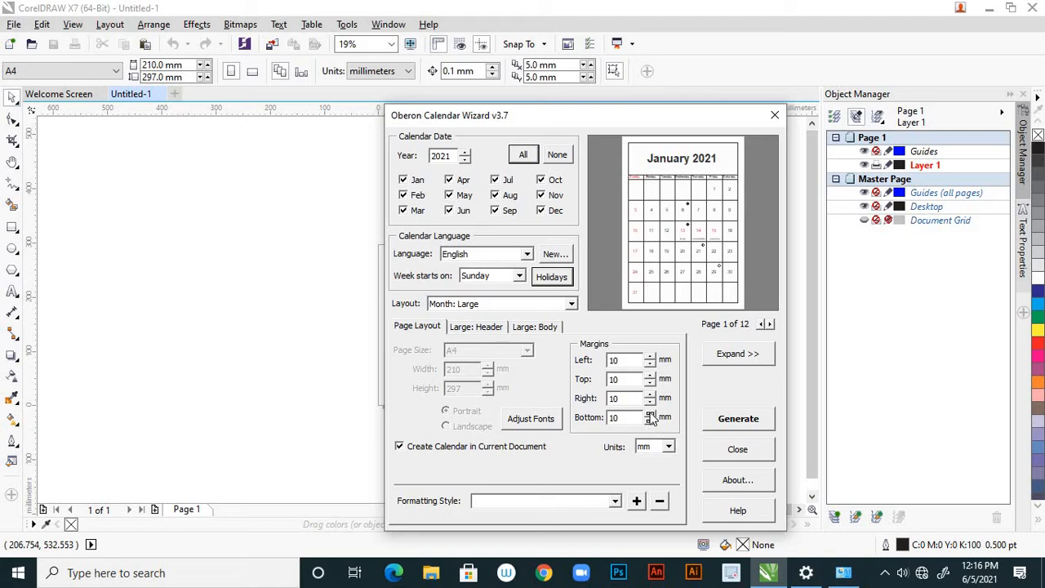
Try raising the bottom margin to 24 mm and bring it back down to 10 mm
{"action": "left_click", "coordinate": [650, 414]}
{"action": "left_click", "coordinate": [650, 414]}
{"action": "left_click", "coordinate": [650, 413]}
{"action": "left_click", "coordinate": [651, 413]}
{"action": "left_click", "coordinate": [651, 414]}
{"action": "left_click", "coordinate": [650, 414]}
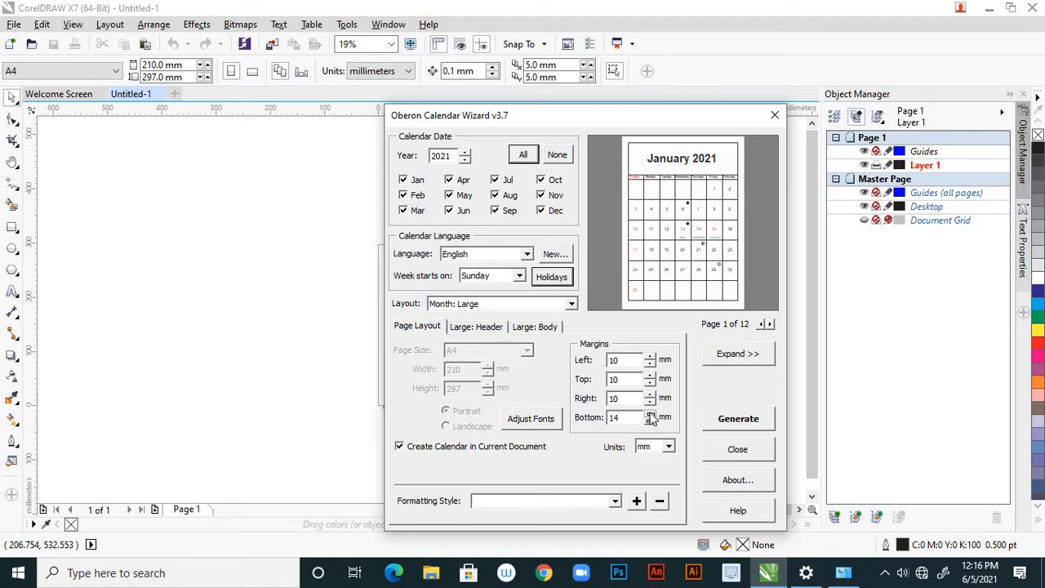
{"action": "left_click", "coordinate": [650, 414]}
{"action": "left_click", "coordinate": [650, 414]}
{"action": "left_click", "coordinate": [651, 414]}
{"action": "left_click", "coordinate": [650, 414]}
{"action": "left_click", "coordinate": [650, 413]}
{"action": "left_click", "coordinate": [651, 414]}
{"action": "left_click", "coordinate": [651, 414]}
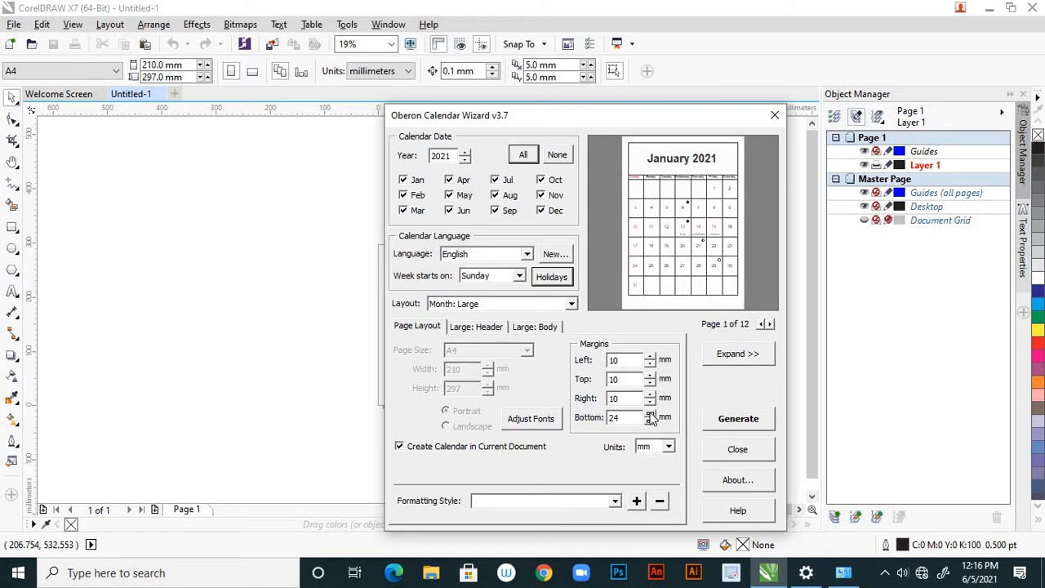
{"action": "left_click", "coordinate": [650, 422]}
{"action": "left_click", "coordinate": [650, 422]}
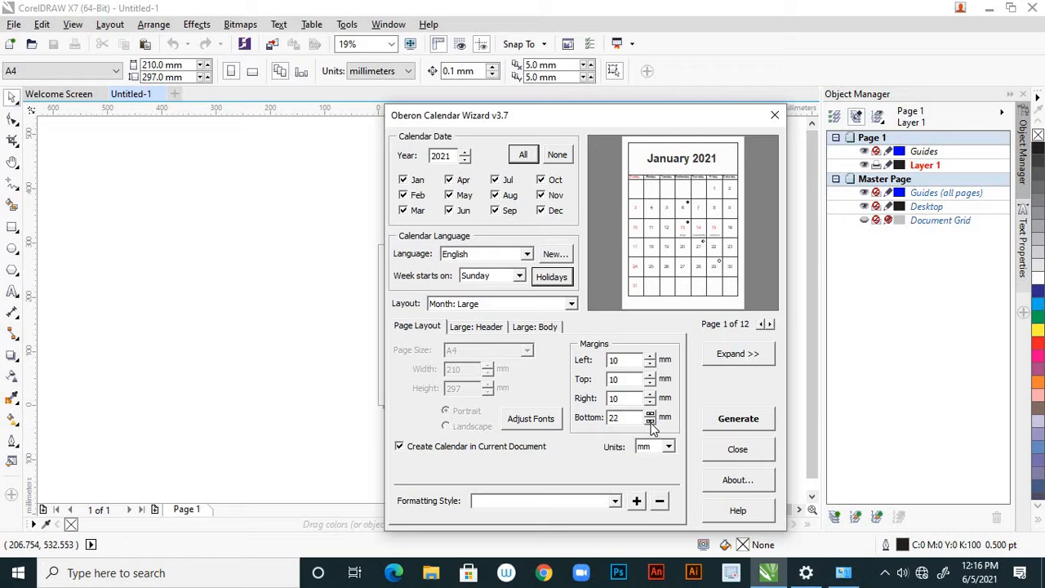
{"action": "left_click", "coordinate": [650, 422]}
{"action": "left_click", "coordinate": [650, 422]}
{"action": "left_click", "coordinate": [650, 422]}
{"action": "left_click", "coordinate": [651, 421]}
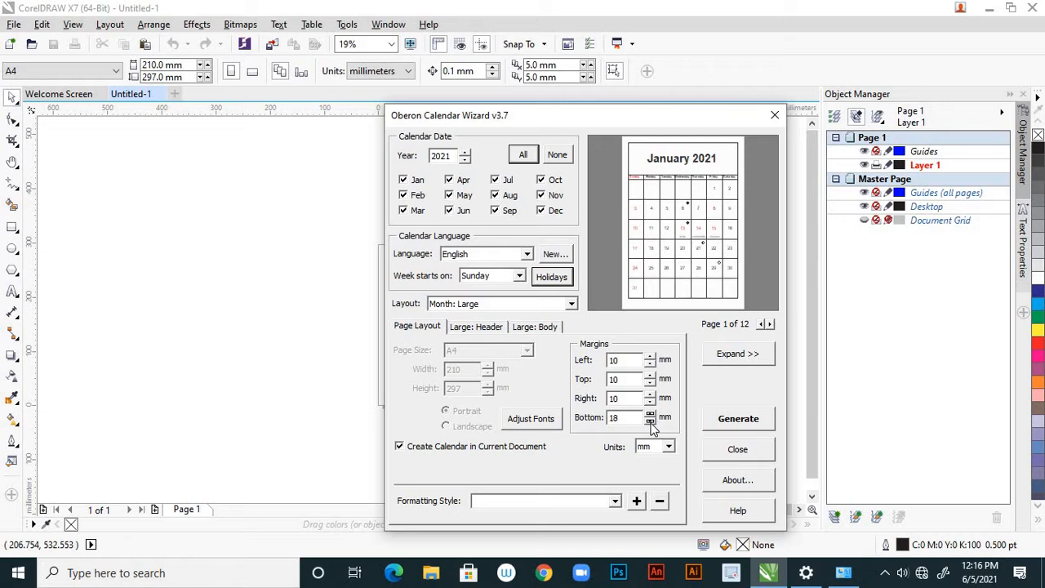
{"action": "left_click", "coordinate": [650, 422]}
{"action": "left_click", "coordinate": [650, 422]}
{"action": "left_click", "coordinate": [650, 422]}
{"action": "left_click", "coordinate": [651, 422]}
{"action": "left_click", "coordinate": [651, 422]}
{"action": "left_click", "coordinate": [649, 422]}
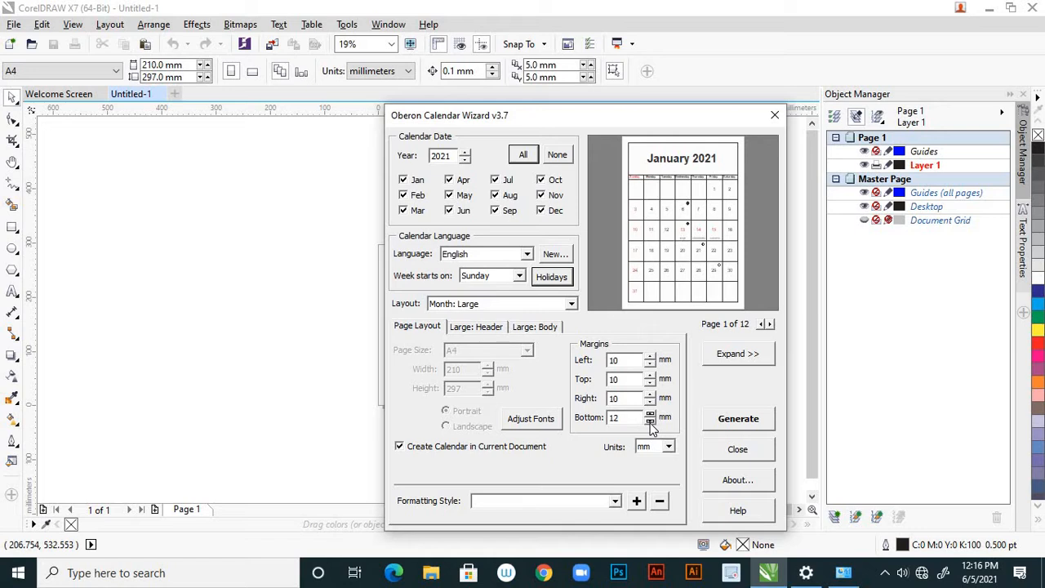
{"action": "left_click", "coordinate": [649, 422]}
{"action": "left_click", "coordinate": [650, 422]}
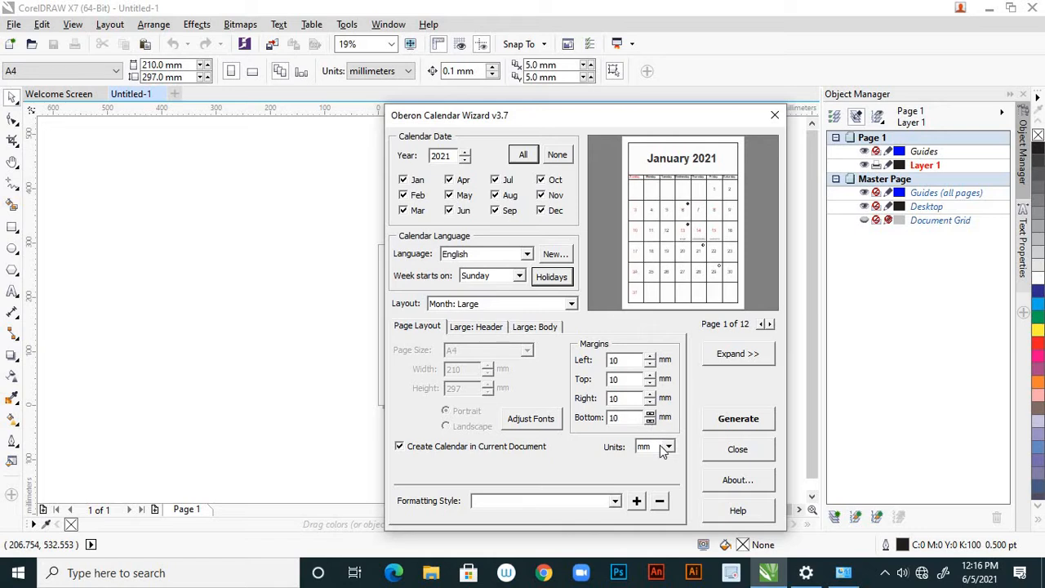
View the available units while keeping mm, and try a 0 mm bottom margin before restoring it to 10 mm
{"action": "left_click", "coordinate": [669, 448]}
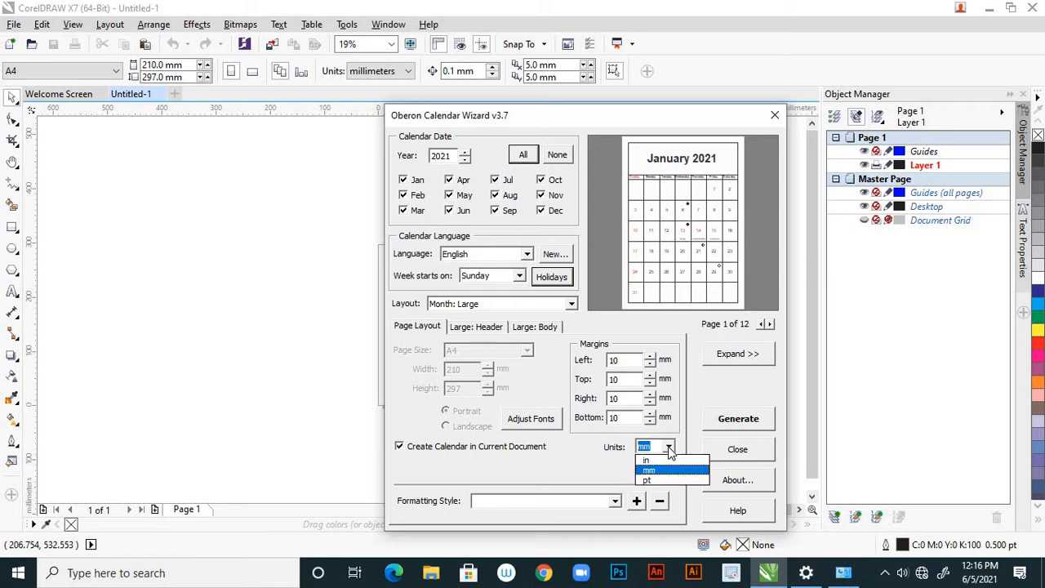
{"action": "left_click", "coordinate": [668, 449]}
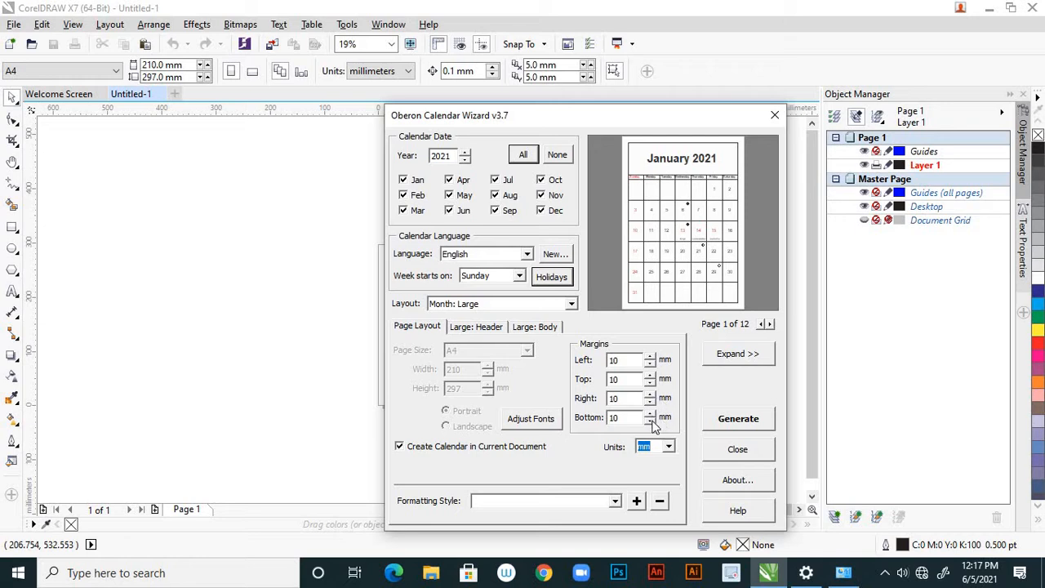
{"action": "left_click", "coordinate": [649, 421]}
{"action": "left_click", "coordinate": [650, 422]}
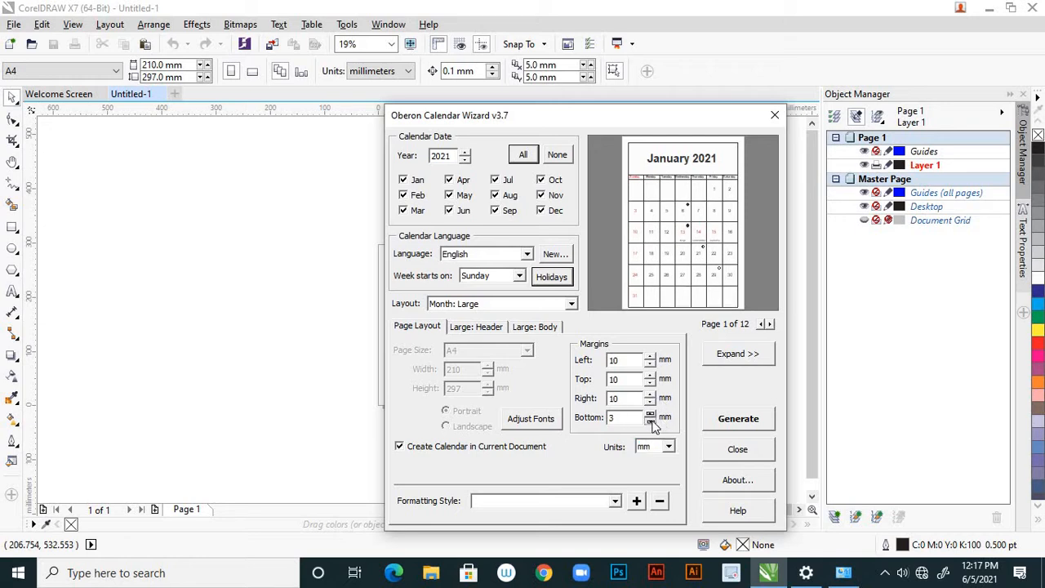
{"action": "left_click", "coordinate": [650, 421]}
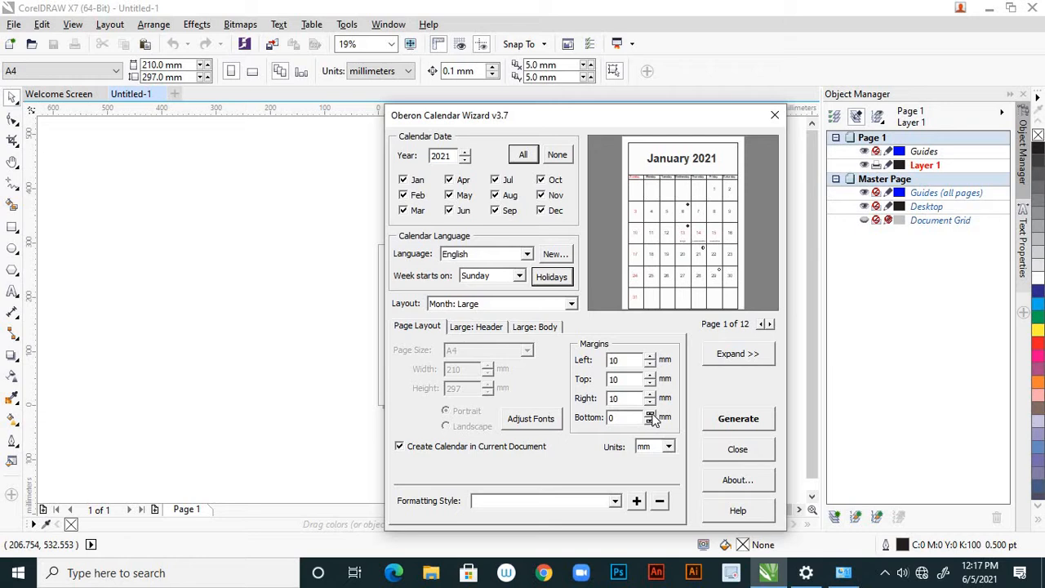
{"action": "left_click", "coordinate": [650, 414]}
{"action": "left_click", "coordinate": [650, 414]}
{"action": "left_click", "coordinate": [650, 414]}
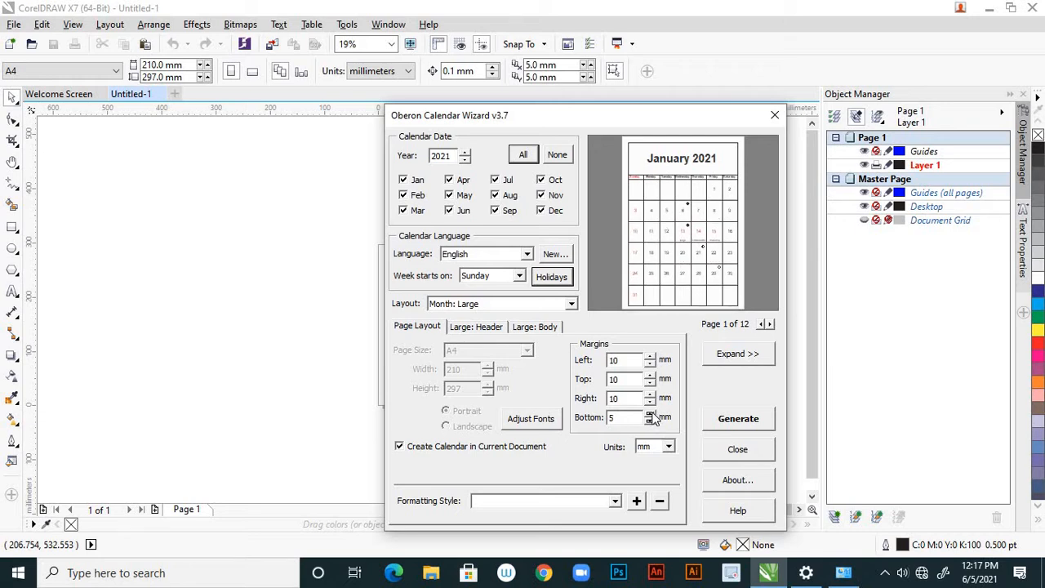
{"action": "left_click", "coordinate": [650, 414]}
{"action": "left_click", "coordinate": [650, 414]}
{"action": "left_click", "coordinate": [650, 414]}
{"action": "left_click", "coordinate": [649, 414]}
{"action": "left_click", "coordinate": [650, 414]}
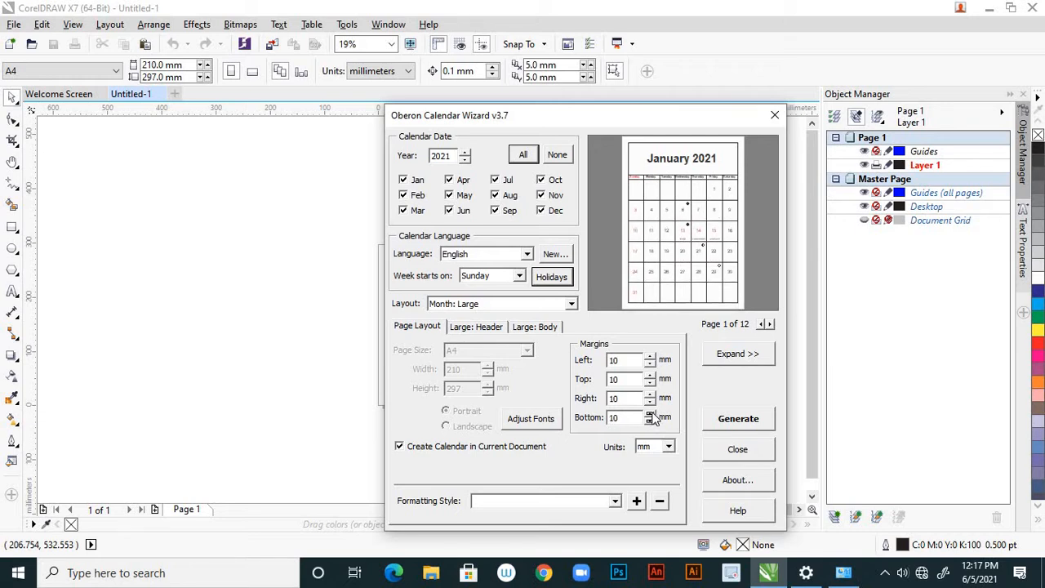
Try a right margin wider than 15 mm and set it back to 10 mm
{"action": "left_click", "coordinate": [649, 394]}
{"action": "left_click", "coordinate": [649, 394]}
{"action": "left_click", "coordinate": [649, 395]}
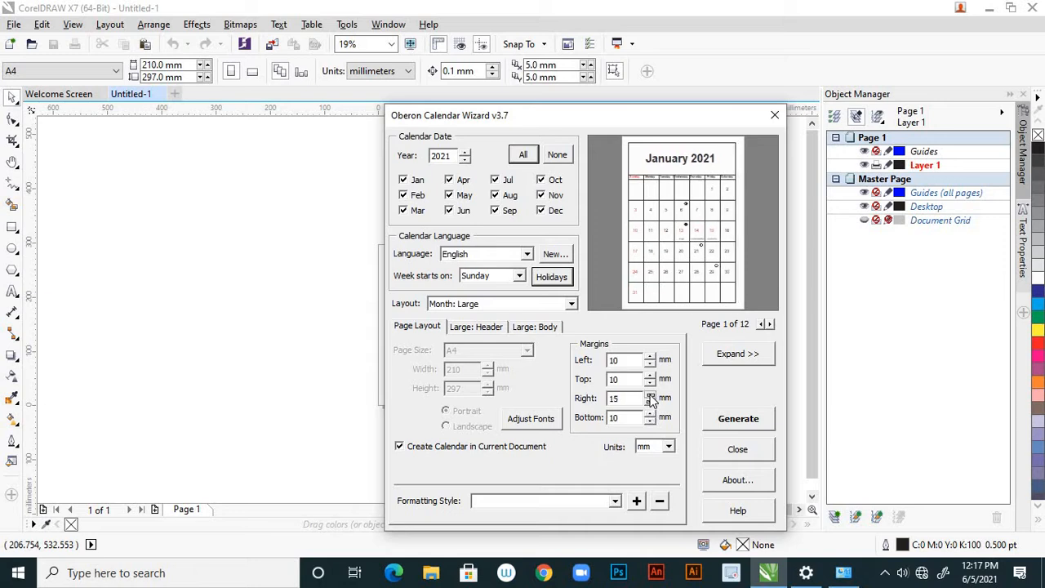
{"action": "left_click", "coordinate": [650, 394]}
{"action": "left_click", "coordinate": [650, 402]}
{"action": "left_click", "coordinate": [649, 402]}
{"action": "left_click", "coordinate": [650, 402]}
{"action": "left_click", "coordinate": [649, 401]}
{"action": "left_click", "coordinate": [649, 402]}
{"action": "left_click", "coordinate": [649, 402]}
{"action": "left_click", "coordinate": [650, 402]}
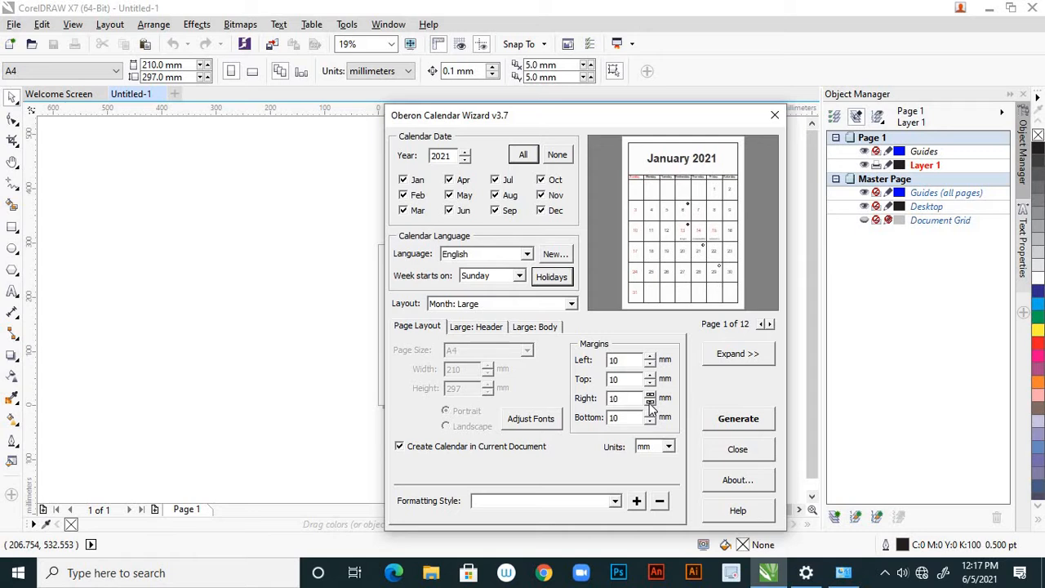
Reduce the calendar's top margin to 2 mm
{"action": "left_click", "coordinate": [649, 384]}
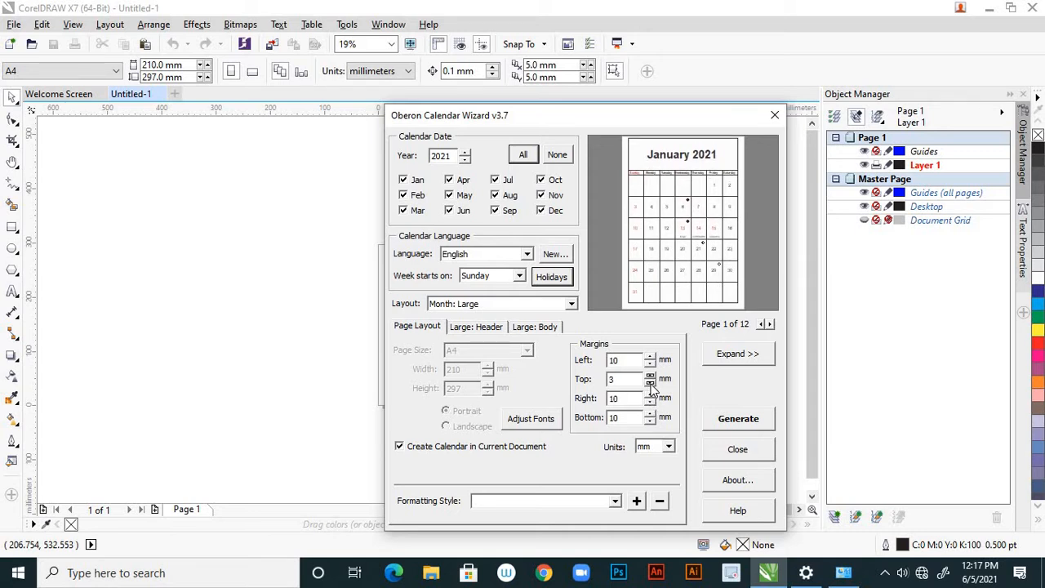
{"action": "left_click_drag", "start_coordinate": [691, 117], "coordinate": [681, 149]}
{"action": "left_click", "coordinate": [640, 414]}
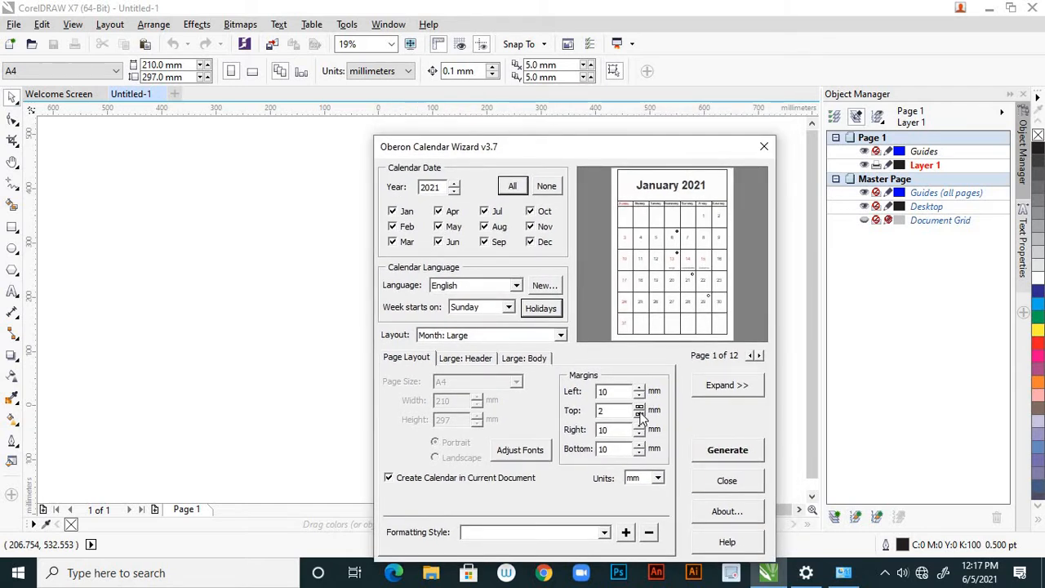
Increase the top margin to 140 mm so the month grid occupies only the lower part of the page
{"action": "left_click", "coordinate": [639, 406]}
{"action": "left_click", "coordinate": [639, 406]}
{"action": "left_click", "coordinate": [639, 406]}
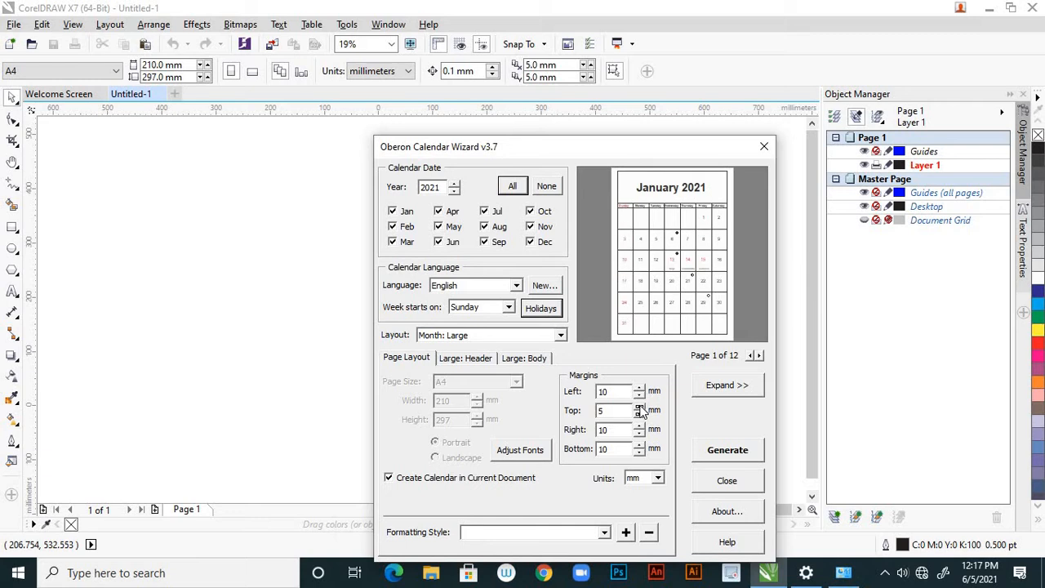
{"action": "left_click", "coordinate": [639, 406]}
{"action": "left_click", "coordinate": [639, 407]}
{"action": "left_click", "coordinate": [639, 407]}
{"action": "left_click", "coordinate": [640, 406]}
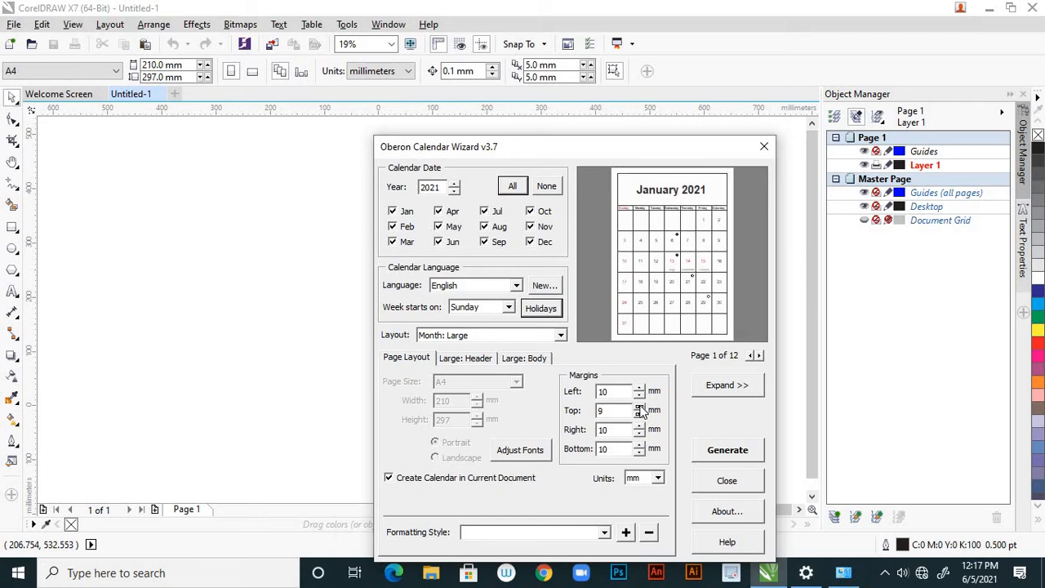
{"action": "left_click", "coordinate": [639, 407]}
{"action": "left_click", "coordinate": [639, 407]}
{"action": "left_click", "coordinate": [639, 407]}
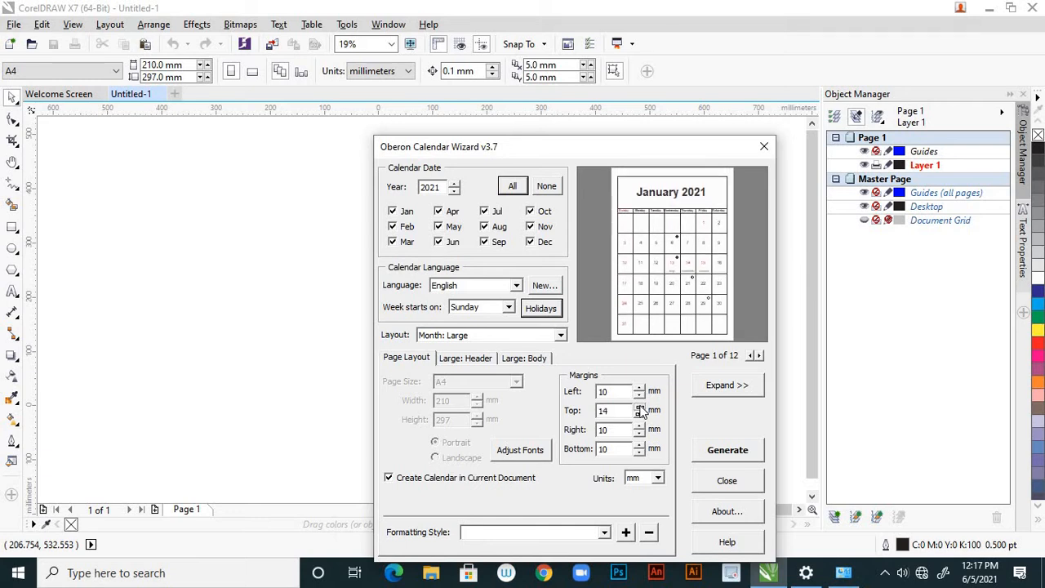
{"action": "left_click", "coordinate": [639, 407]}
{"action": "left_click", "coordinate": [639, 406]}
{"action": "left_click", "coordinate": [639, 407]}
{"action": "left_click", "coordinate": [639, 406]}
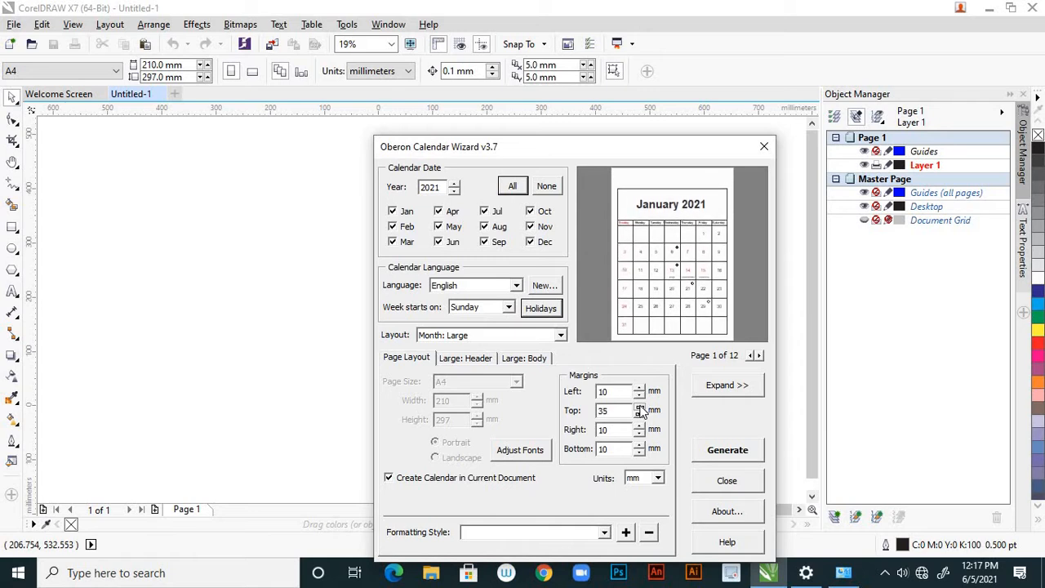
{"action": "left_click", "coordinate": [639, 406]}
{"action": "left_click", "coordinate": [639, 406]}
{"action": "left_click", "coordinate": [639, 406]}
{"action": "left_click", "coordinate": [639, 407]}
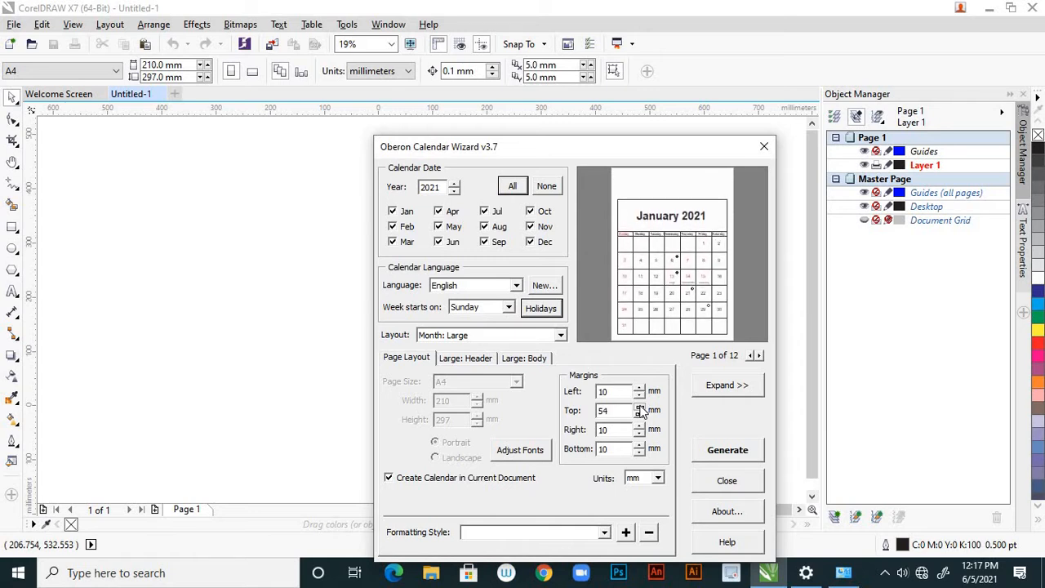
{"action": "left_click", "coordinate": [639, 406]}
{"action": "left_click", "coordinate": [639, 406]}
{"action": "left_click", "coordinate": [639, 406]}
{"action": "left_click", "coordinate": [639, 407]}
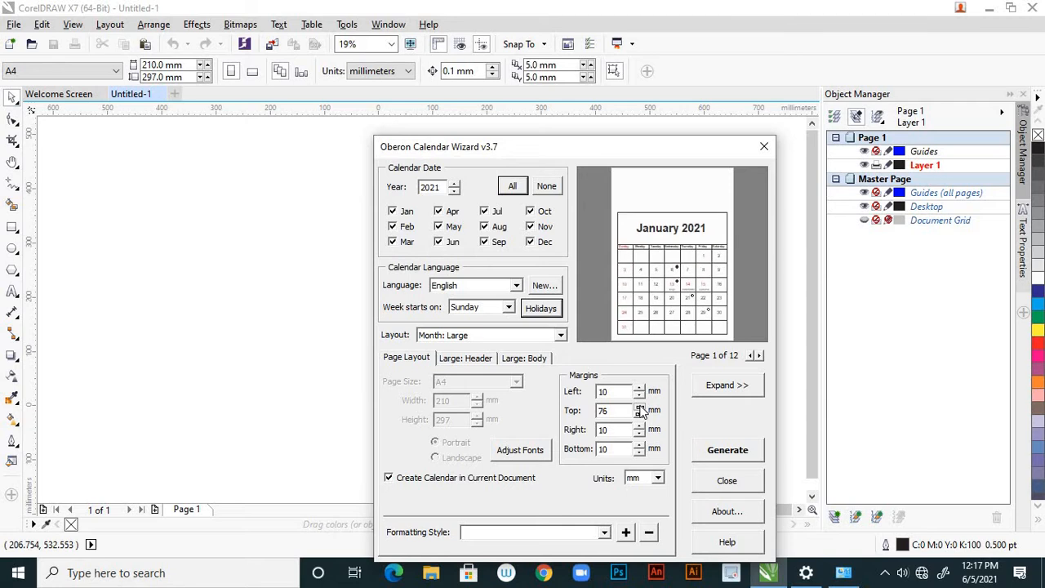
{"action": "left_click", "coordinate": [639, 406]}
{"action": "left_click", "coordinate": [639, 407]}
{"action": "left_click", "coordinate": [639, 406]}
{"action": "left_click", "coordinate": [639, 406]}
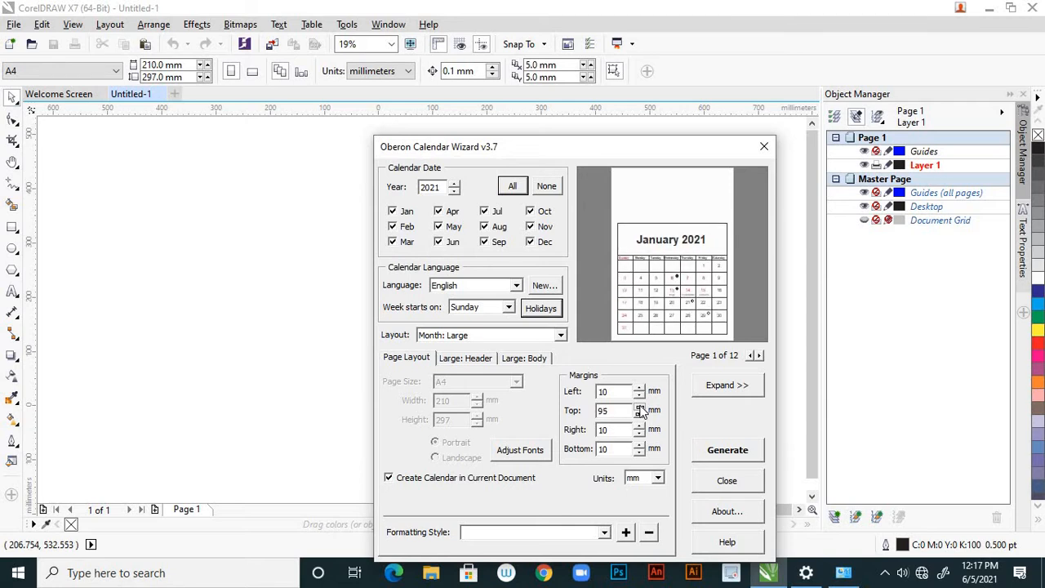
{"action": "left_click", "coordinate": [639, 407]}
{"action": "left_click", "coordinate": [639, 406]}
{"action": "left_click", "coordinate": [639, 406]}
{"action": "left_click", "coordinate": [639, 406]}
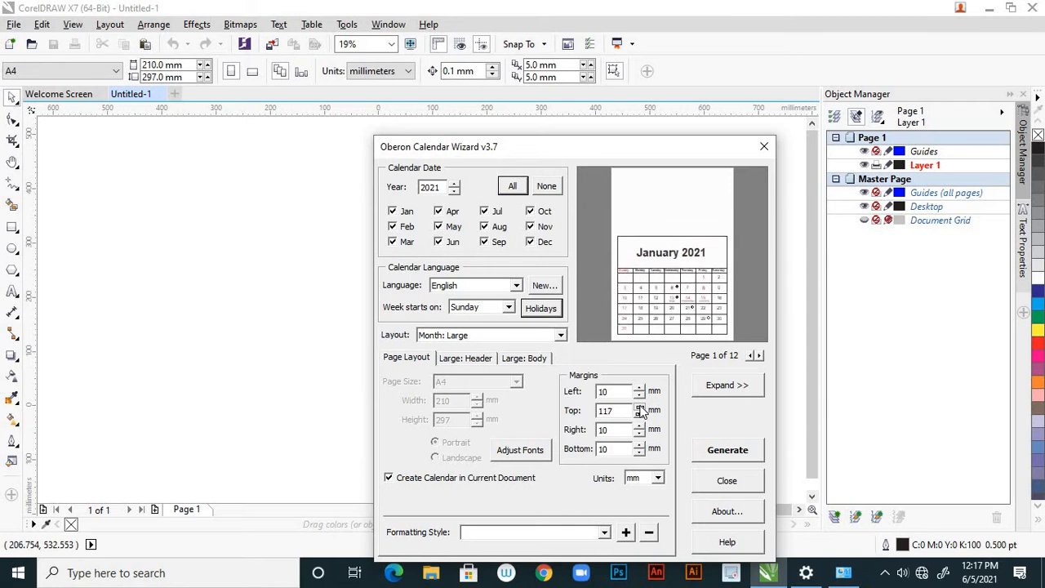
{"action": "left_click", "coordinate": [640, 406]}
{"action": "left_click", "coordinate": [639, 406]}
{"action": "left_click", "coordinate": [639, 406]}
{"action": "left_click", "coordinate": [639, 407]}
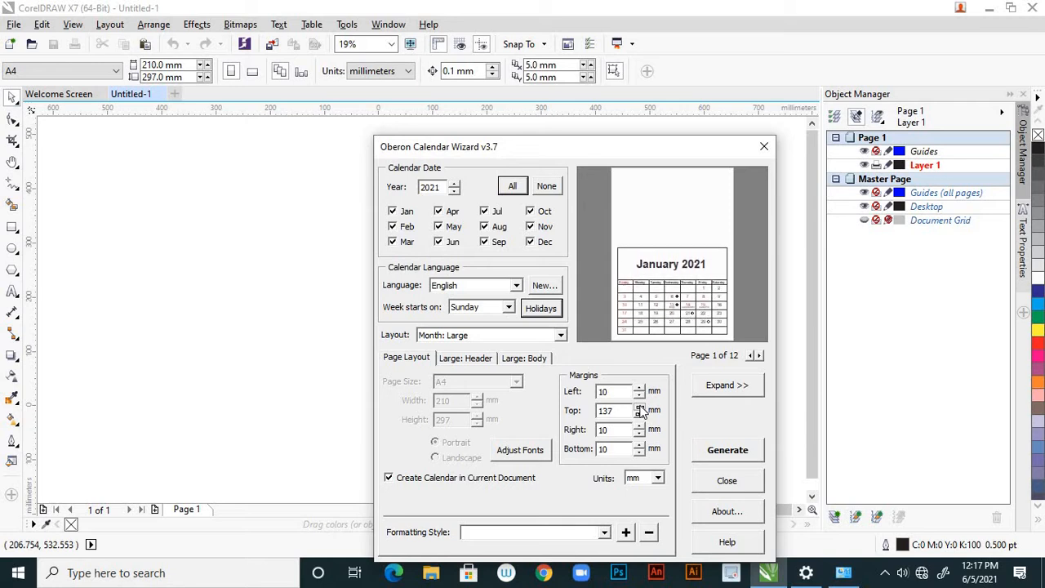
{"action": "left_click", "coordinate": [639, 406]}
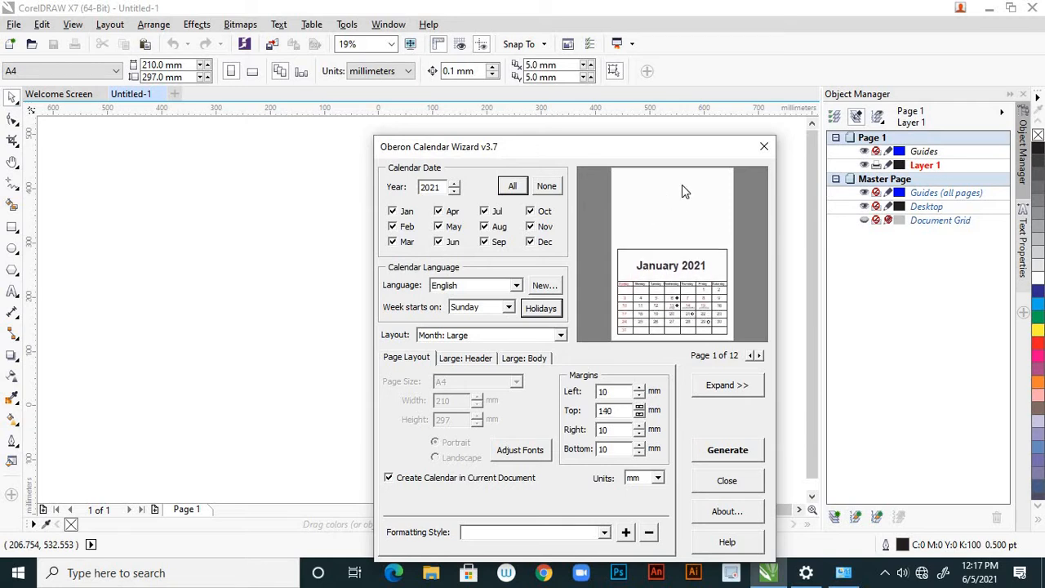
Reduce the calendar's top margin to 130 mm
{"action": "left_click", "coordinate": [639, 407]}
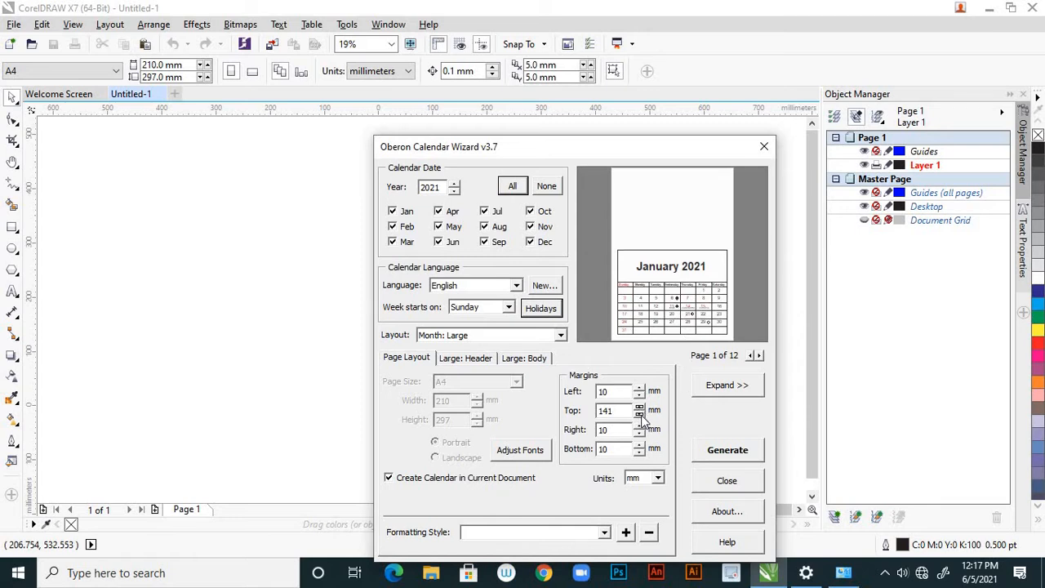
{"action": "left_click", "coordinate": [639, 414]}
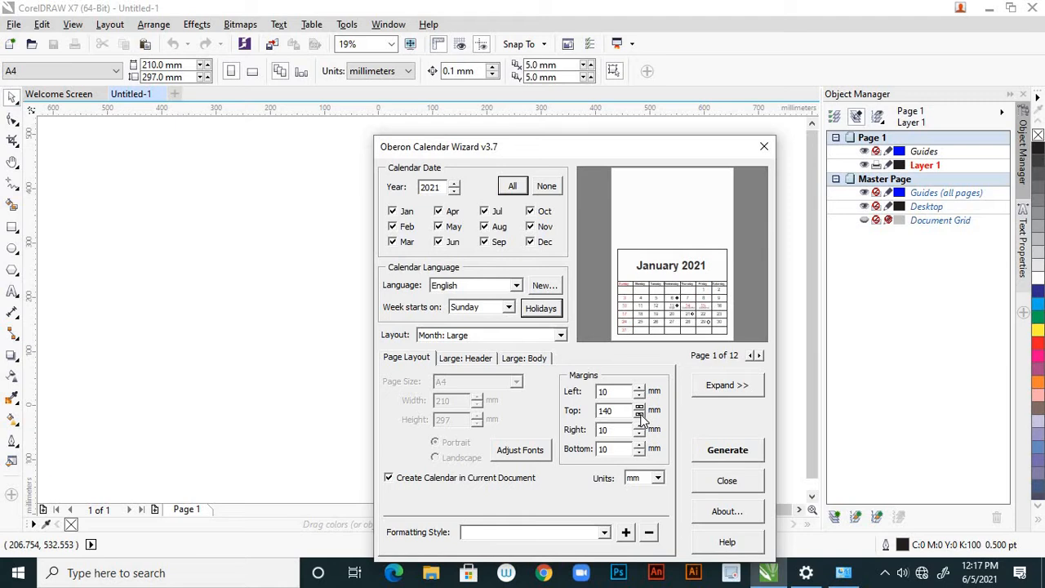
{"action": "left_click", "coordinate": [639, 413]}
{"action": "left_click", "coordinate": [639, 414]}
{"action": "left_click", "coordinate": [639, 413]}
{"action": "left_click", "coordinate": [639, 414]}
{"action": "left_click", "coordinate": [639, 414]}
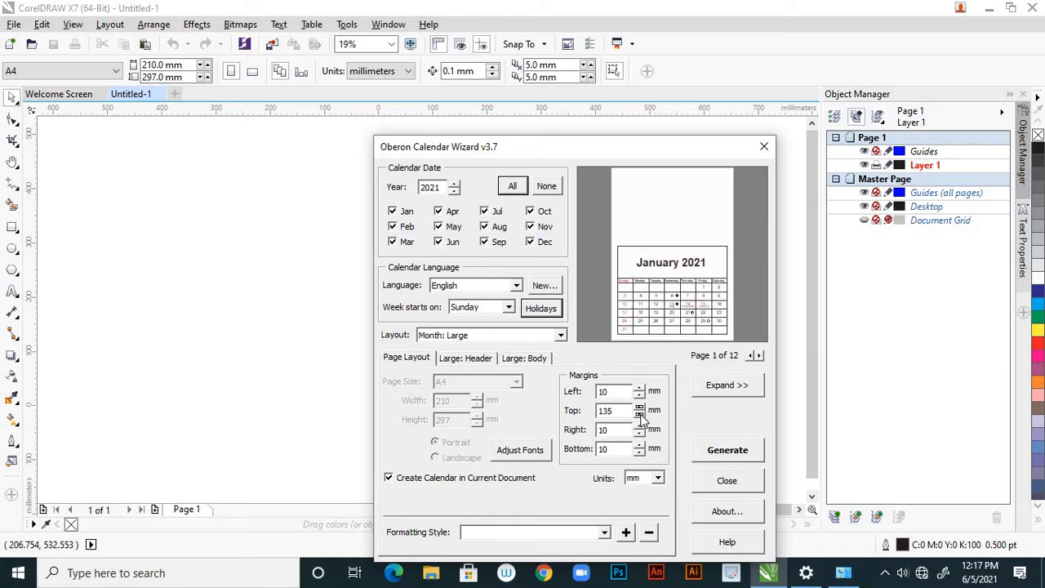
{"action": "left_click", "coordinate": [639, 414]}
{"action": "left_click", "coordinate": [639, 414]}
{"action": "left_click", "coordinate": [639, 414]}
{"action": "left_click", "coordinate": [639, 414]}
{"action": "left_click", "coordinate": [639, 414]}
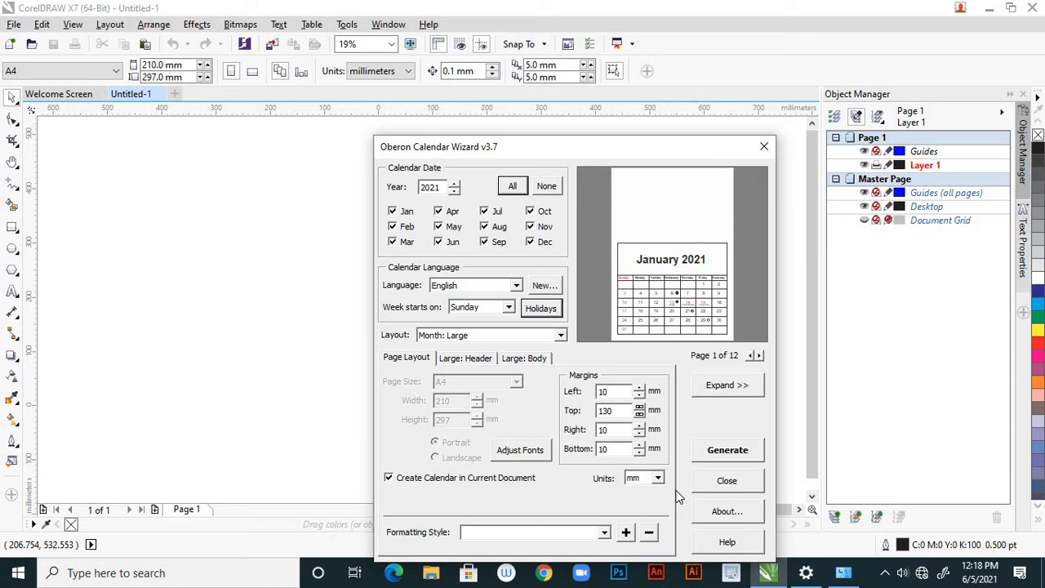
Generate the calendar in the current document, close the Calendar Wizard and deselect the calendar object
{"action": "left_click", "coordinate": [737, 458]}
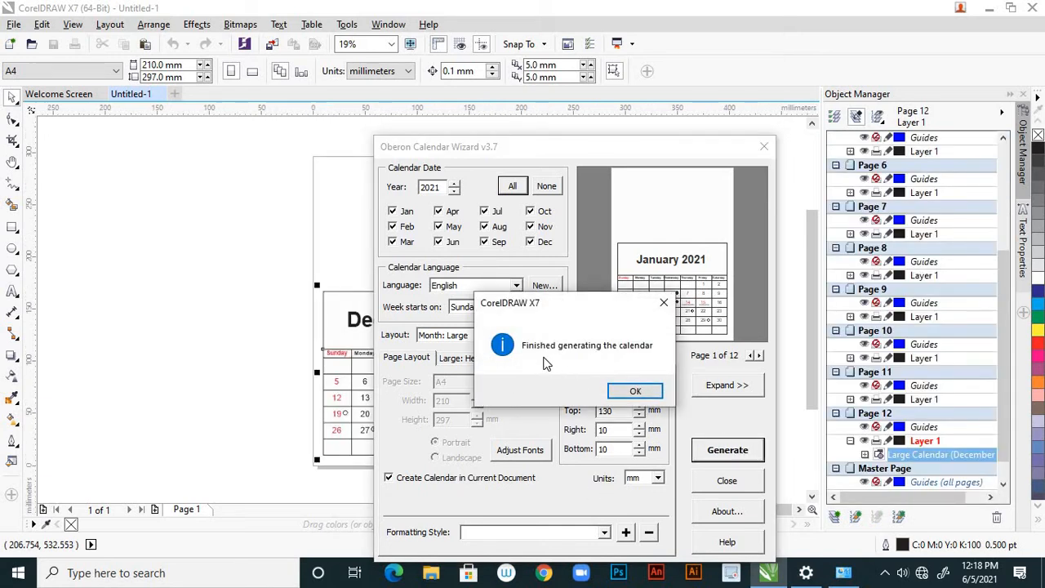
{"action": "left_click", "coordinate": [632, 392]}
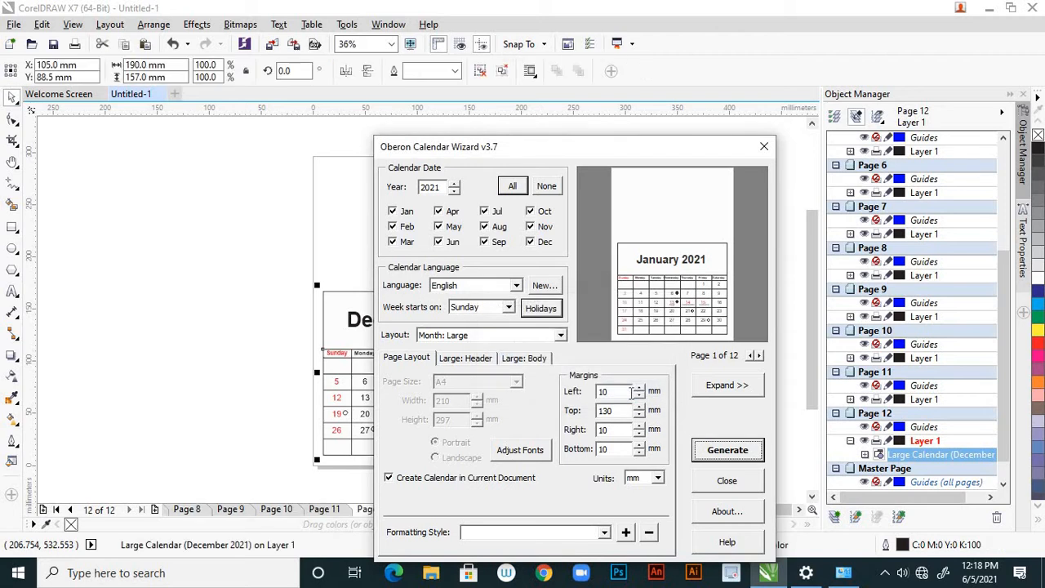
{"action": "left_click", "coordinate": [764, 148]}
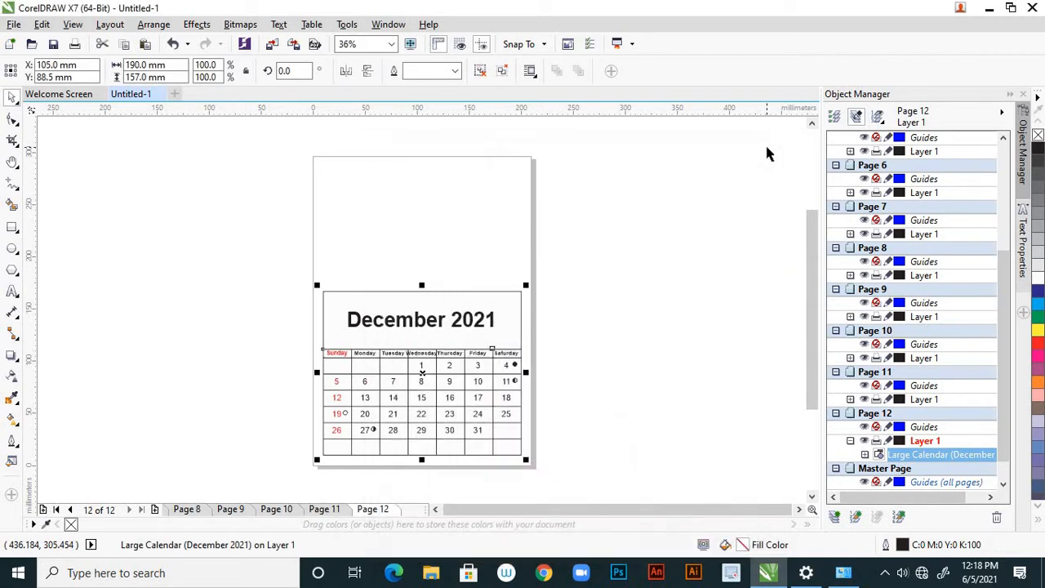
{"action": "left_click", "coordinate": [657, 308]}
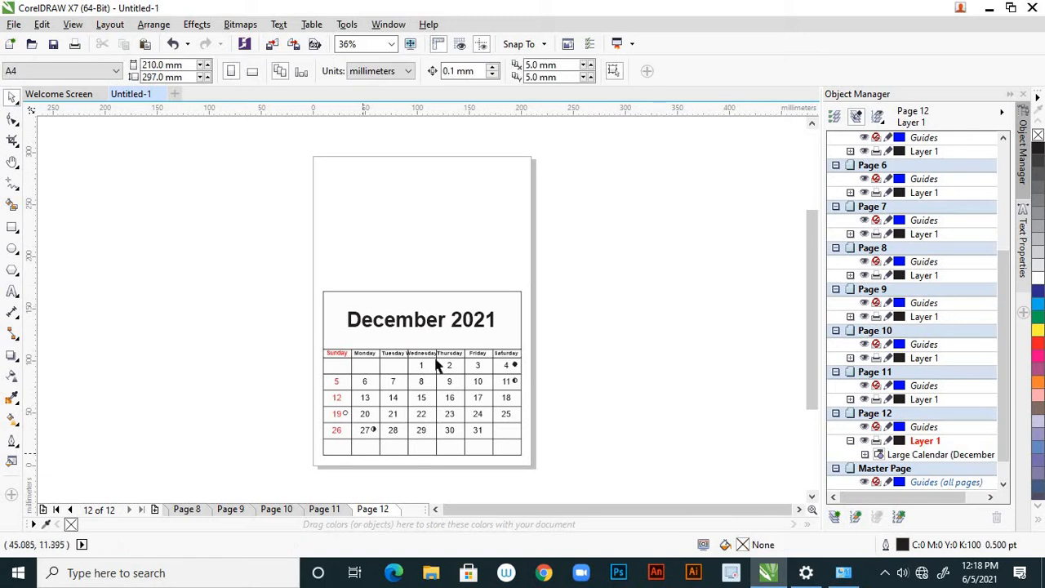
Return to the January page and review the generated month pages in order through October
{"action": "left_click", "coordinate": [71, 510]}
{"action": "left_click", "coordinate": [71, 511]}
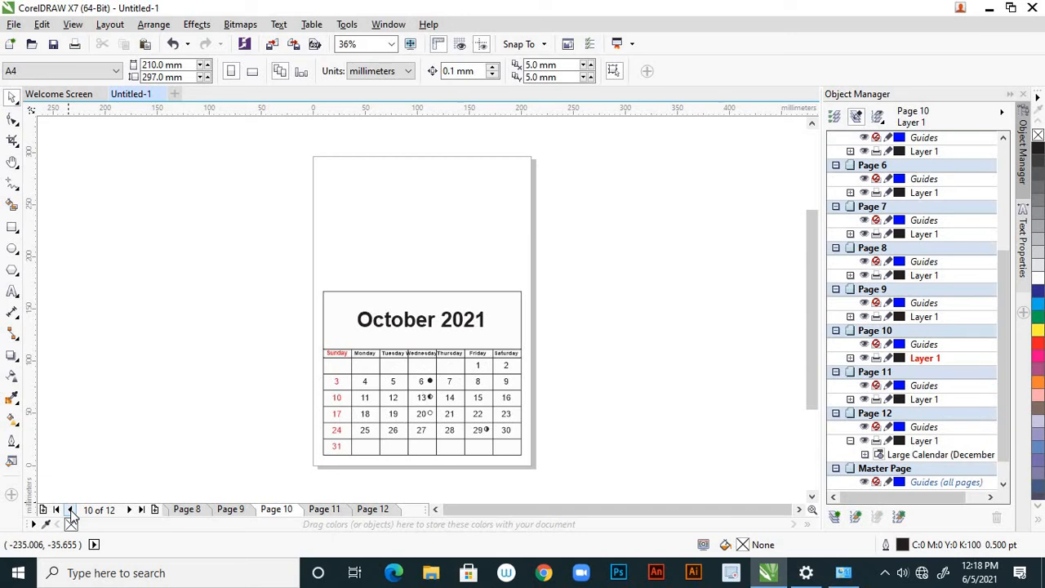
{"action": "left_click", "coordinate": [71, 510]}
{"action": "left_click", "coordinate": [56, 509]}
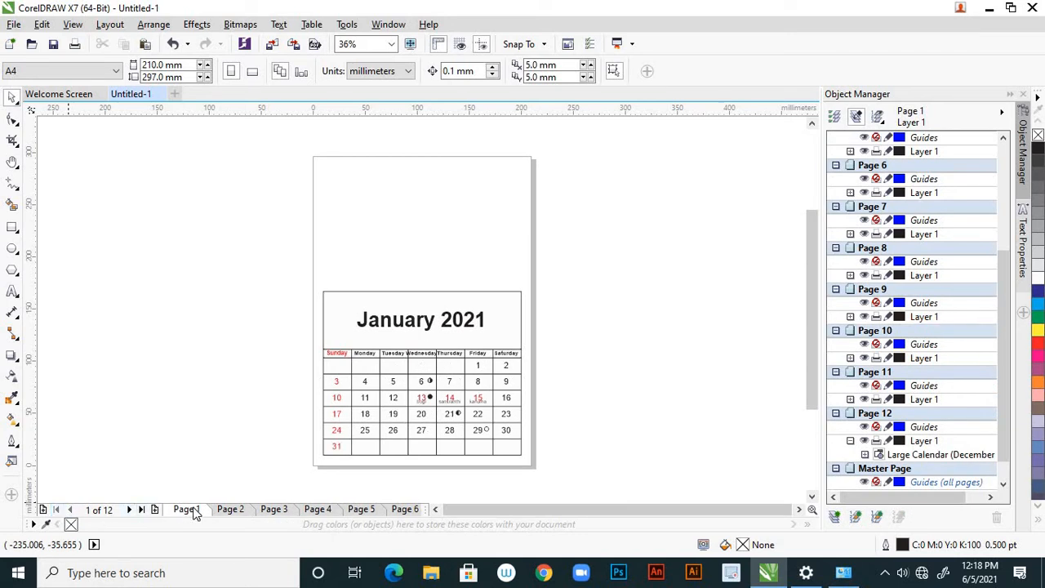
{"action": "left_click", "coordinate": [235, 515]}
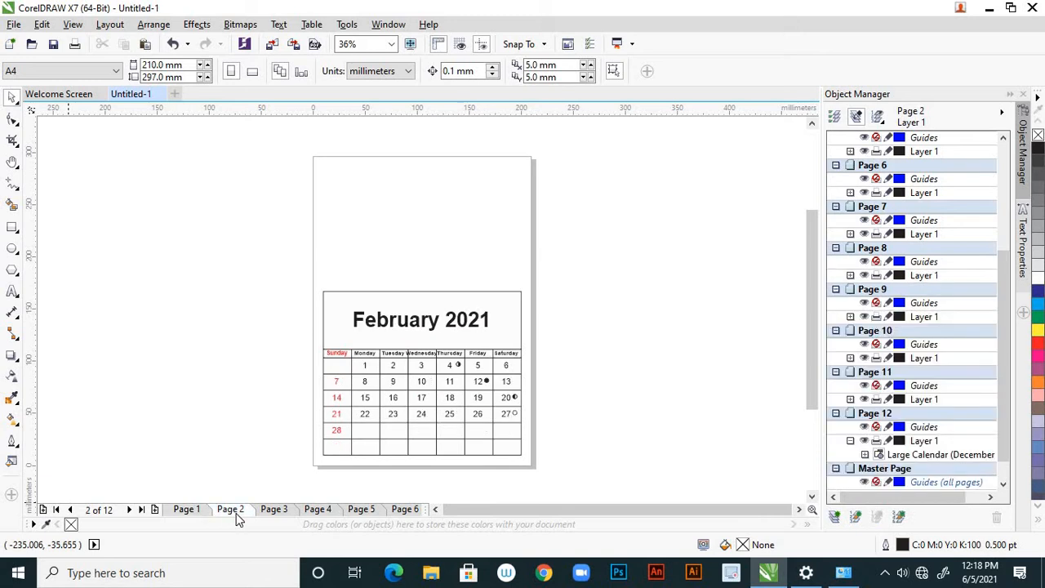
{"action": "left_click", "coordinate": [273, 512]}
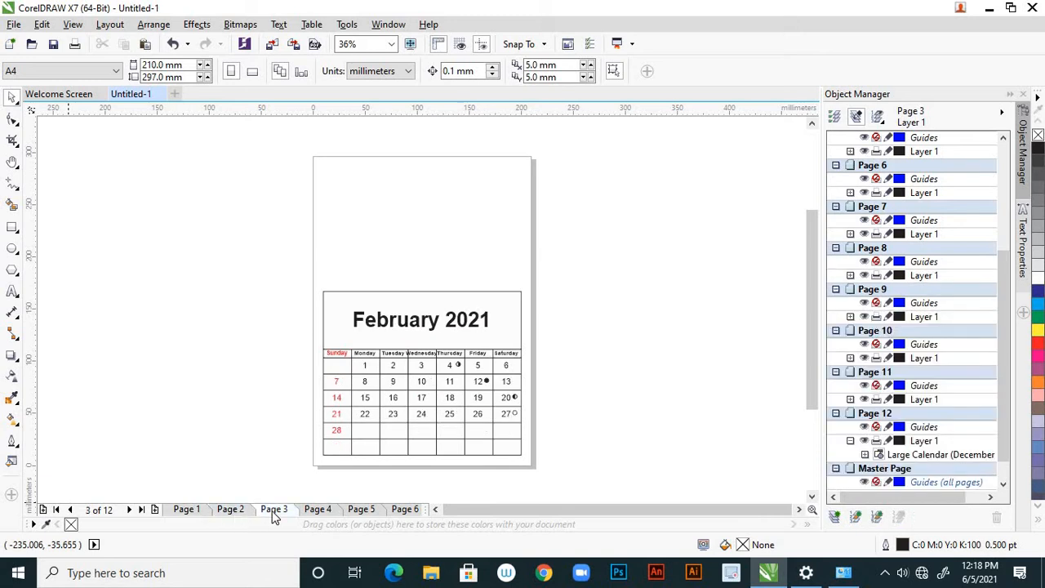
{"action": "left_click", "coordinate": [318, 512]}
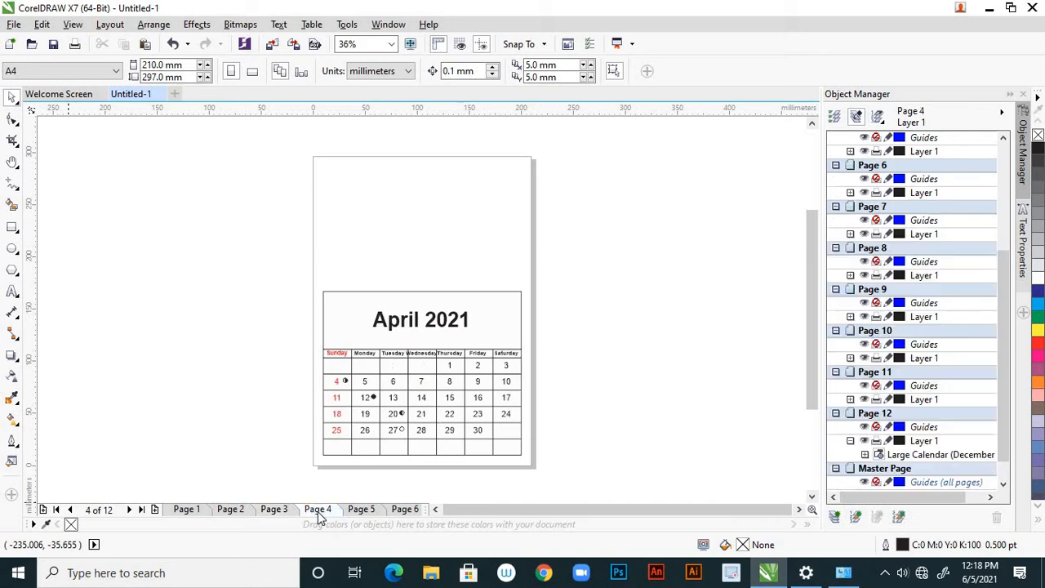
{"action": "left_click", "coordinate": [363, 512]}
{"action": "left_click", "coordinate": [401, 510]}
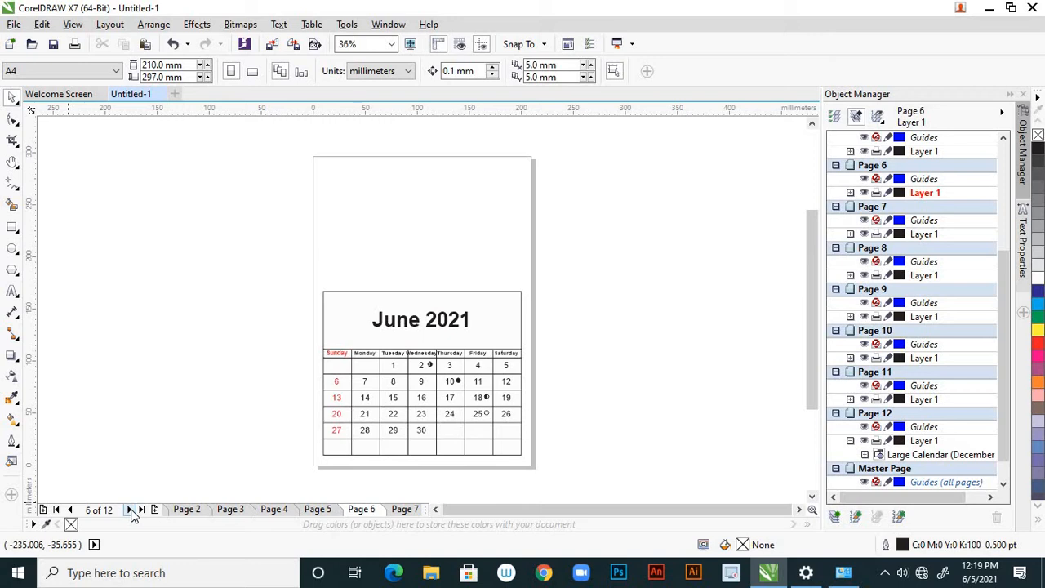
{"action": "left_click", "coordinate": [132, 509]}
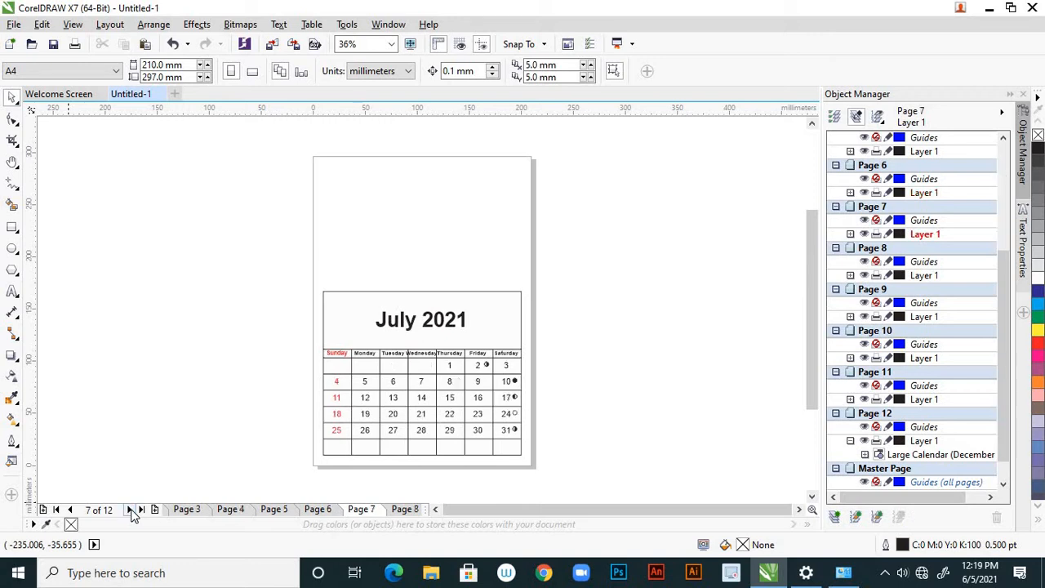
{"action": "left_click", "coordinate": [131, 509]}
{"action": "left_click", "coordinate": [132, 509]}
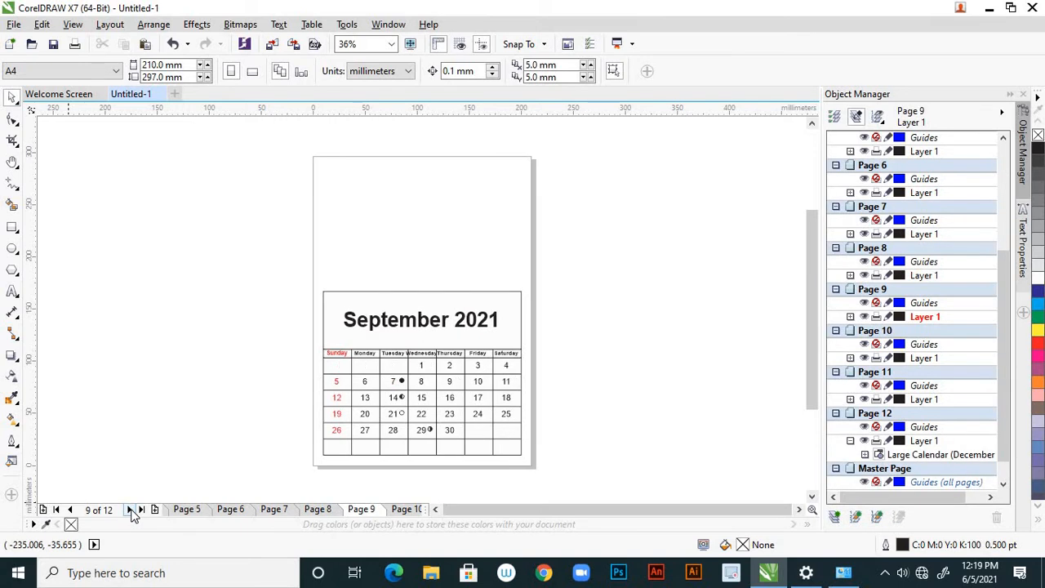
{"action": "left_click", "coordinate": [131, 509]}
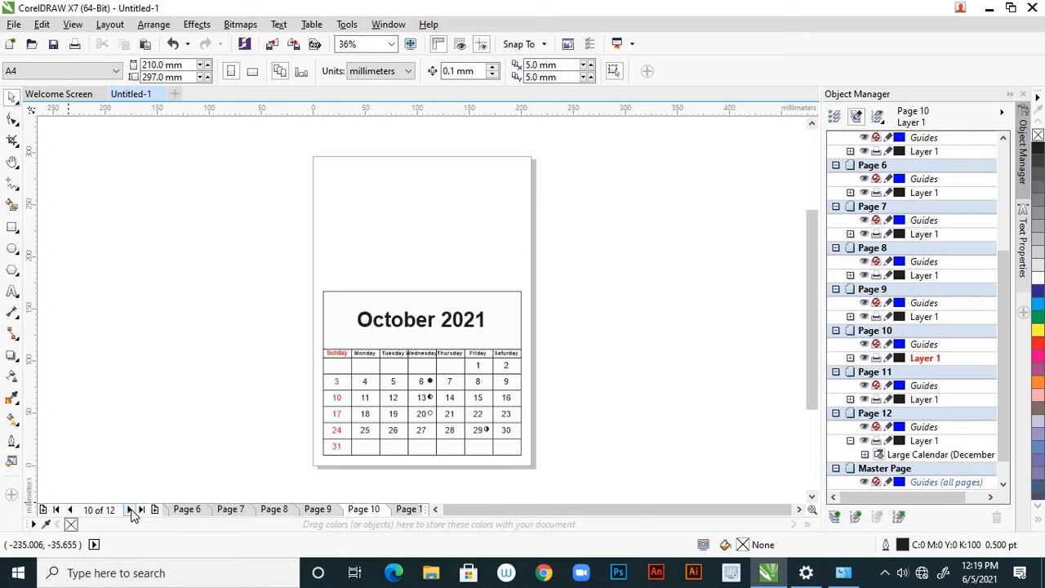
Review the July to December pages again, ending on the December page
{"action": "left_click", "coordinate": [238, 510]}
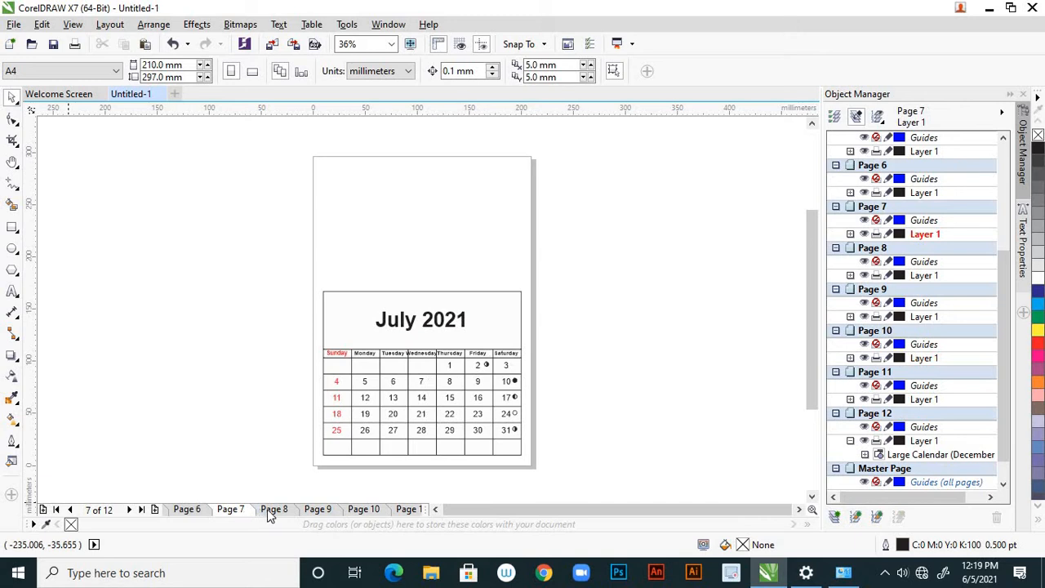
{"action": "left_click", "coordinate": [274, 513]}
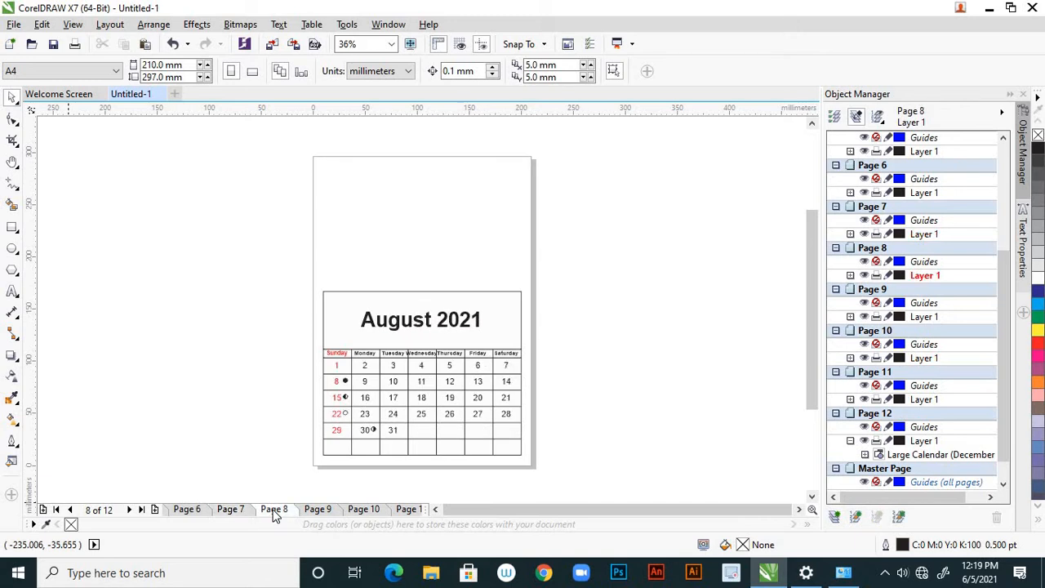
{"action": "left_click", "coordinate": [318, 510]}
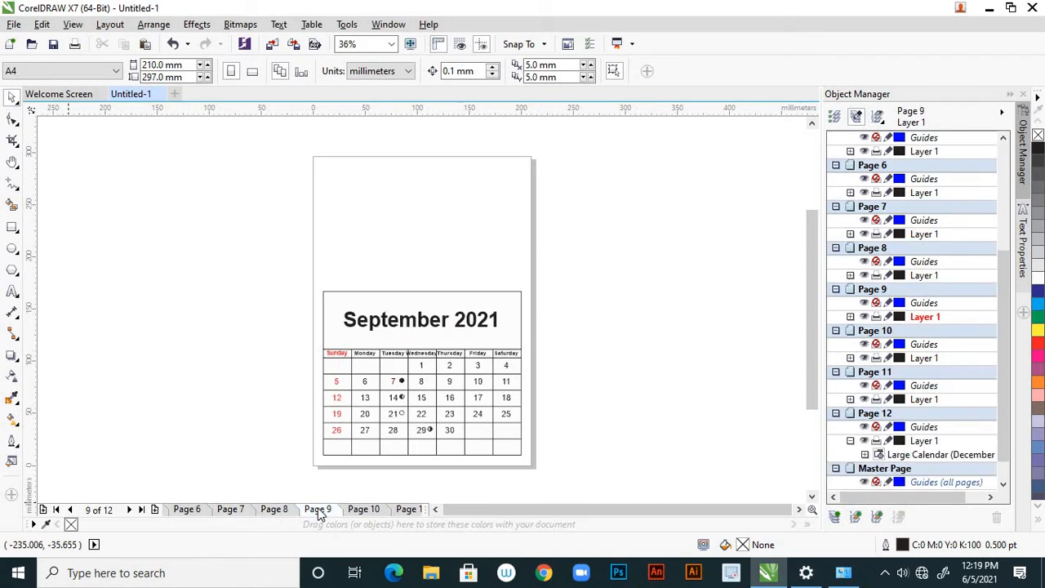
{"action": "left_click", "coordinate": [359, 513]}
{"action": "left_click", "coordinate": [406, 509]}
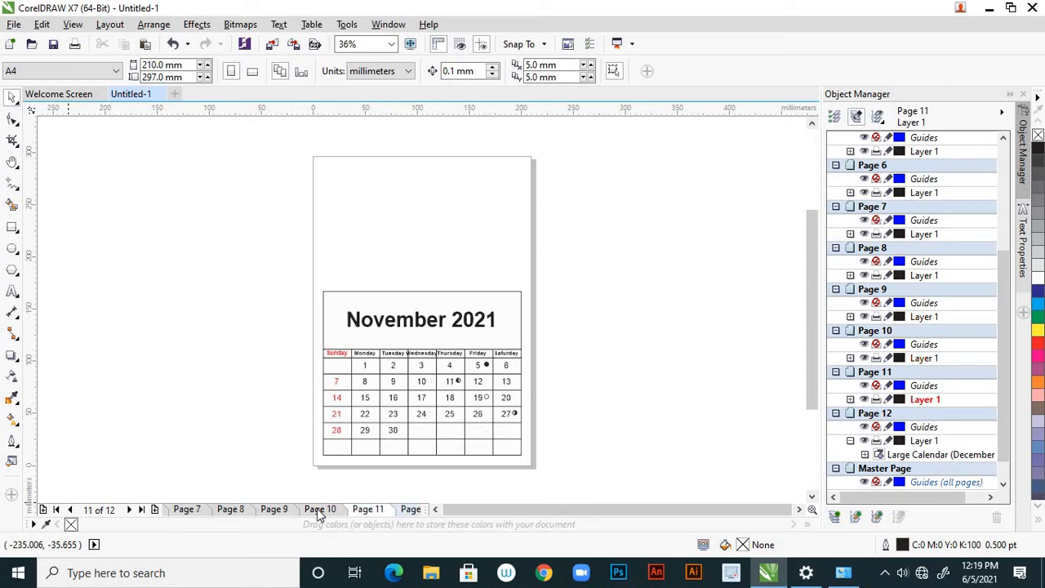
{"action": "left_click", "coordinate": [131, 509]}
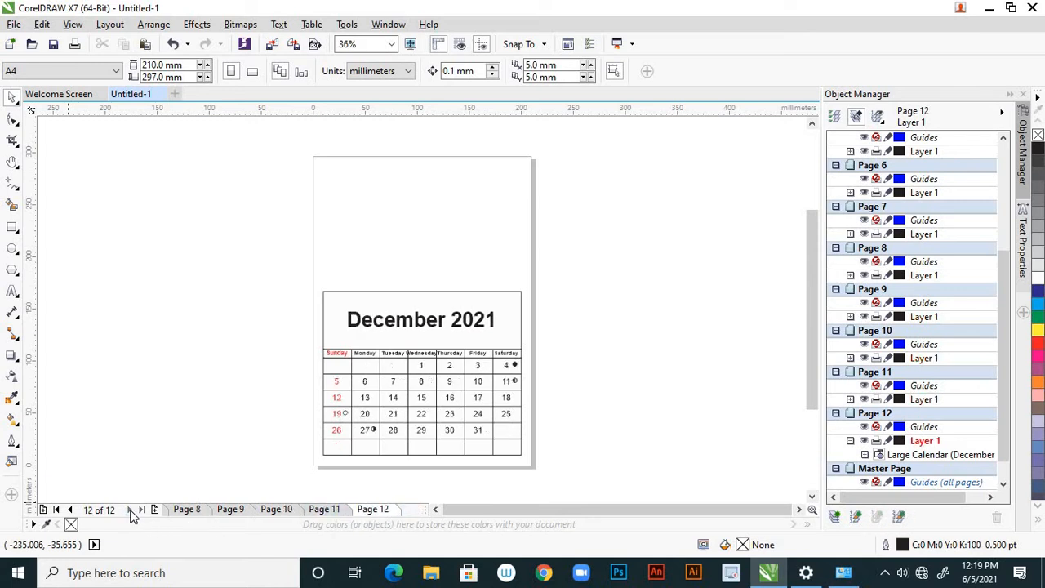
{"action": "key", "text": "Page_Up"}
{"action": "key", "text": "Page_Up"}
{"action": "key", "text": "Page_Up"}
{"action": "key", "text": "Page_Up"}
{"action": "key", "text": "Page_Up"}
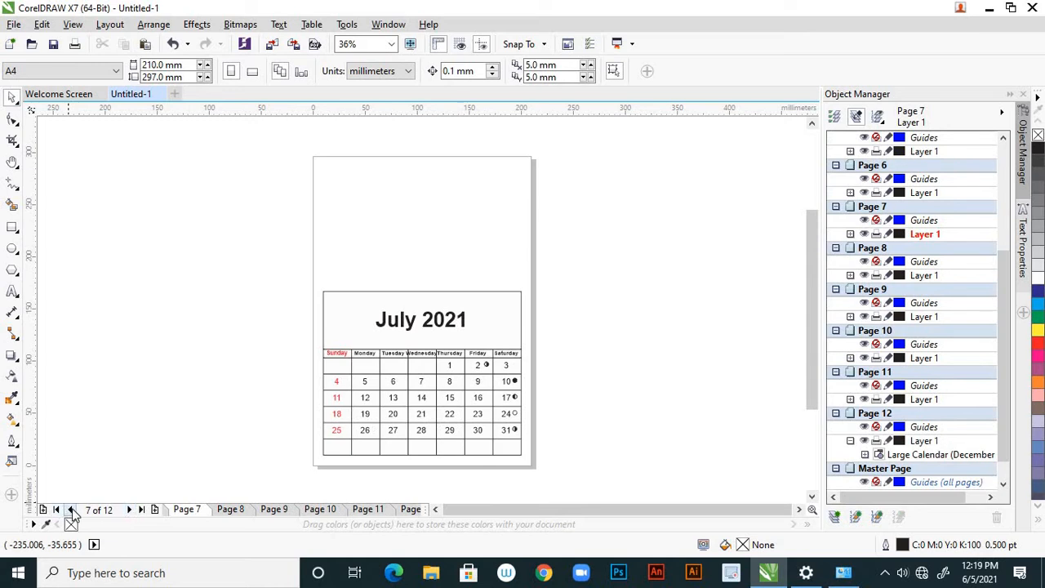
{"action": "left_click", "coordinate": [367, 509]}
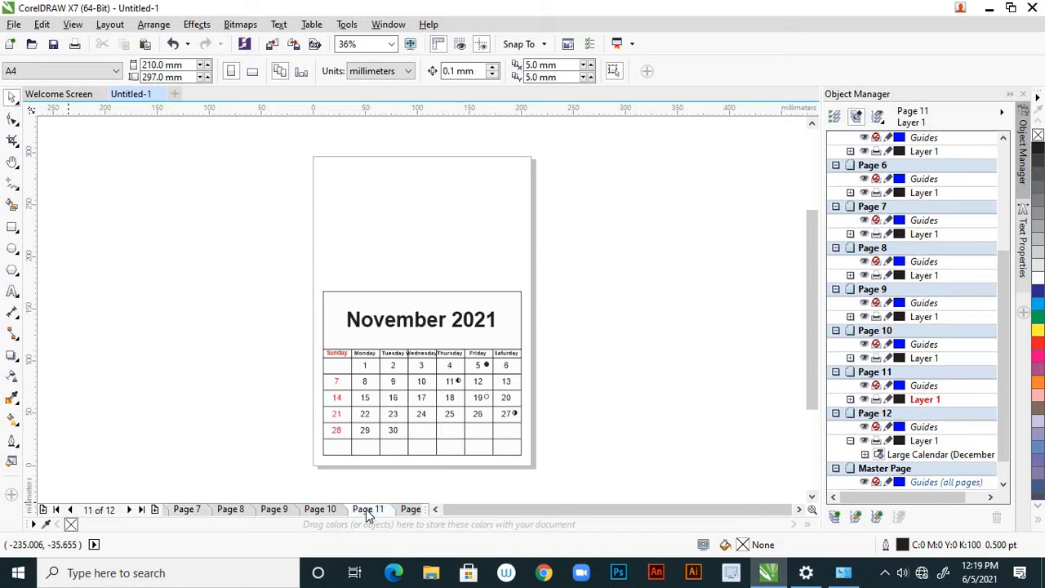
{"action": "left_click", "coordinate": [410, 509]}
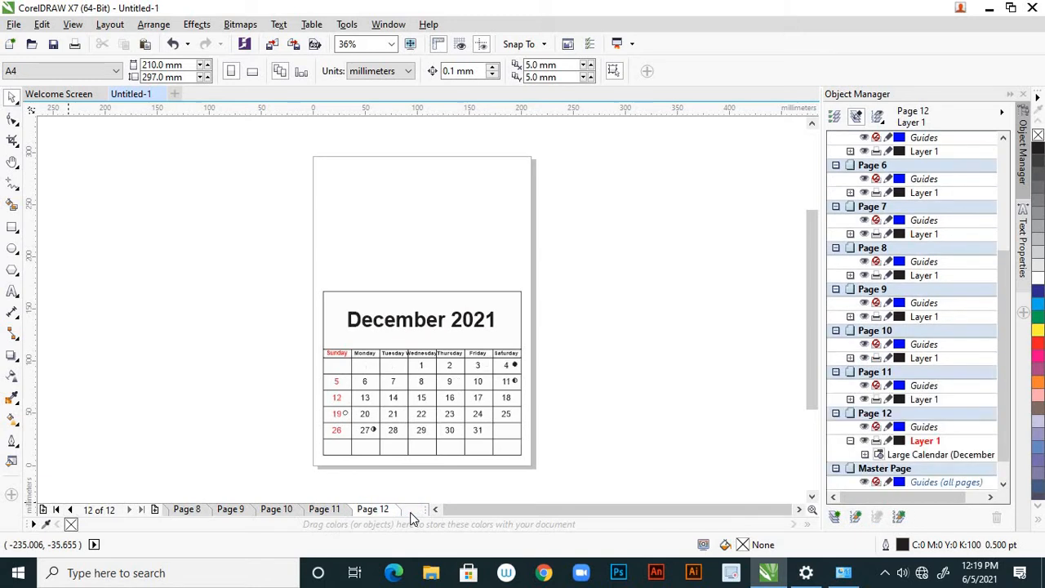
Go back through the months from December to the January page
{"action": "left_click", "coordinate": [71, 509]}
{"action": "left_click", "coordinate": [71, 509]}
{"action": "left_click", "coordinate": [71, 509]}
{"action": "left_click", "coordinate": [71, 509]}
{"action": "left_click", "coordinate": [71, 509]}
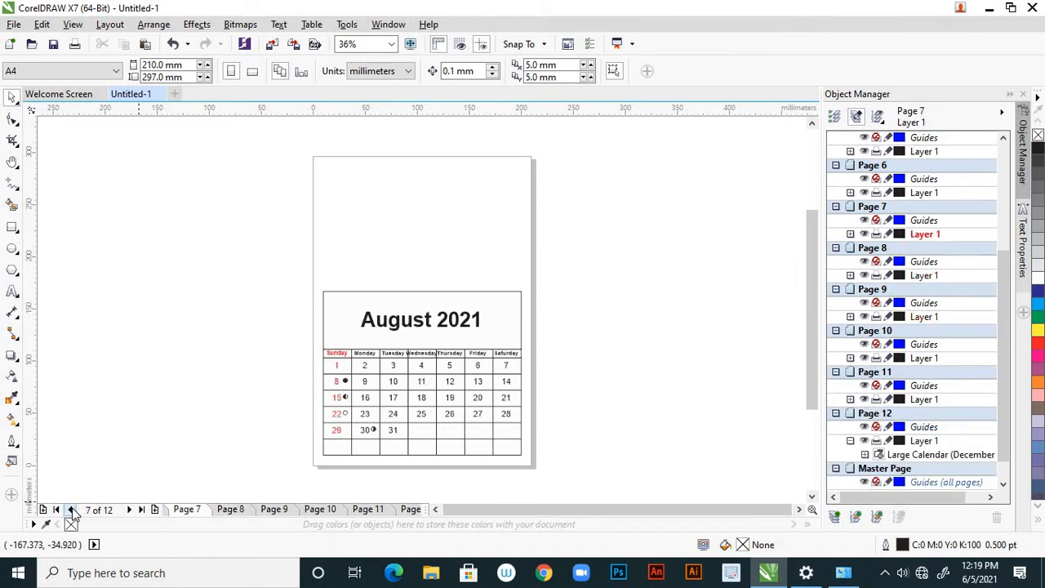
{"action": "left_click", "coordinate": [71, 509]}
{"action": "left_click", "coordinate": [71, 509]}
{"action": "left_click", "coordinate": [71, 509]}
{"action": "left_click", "coordinate": [71, 509]}
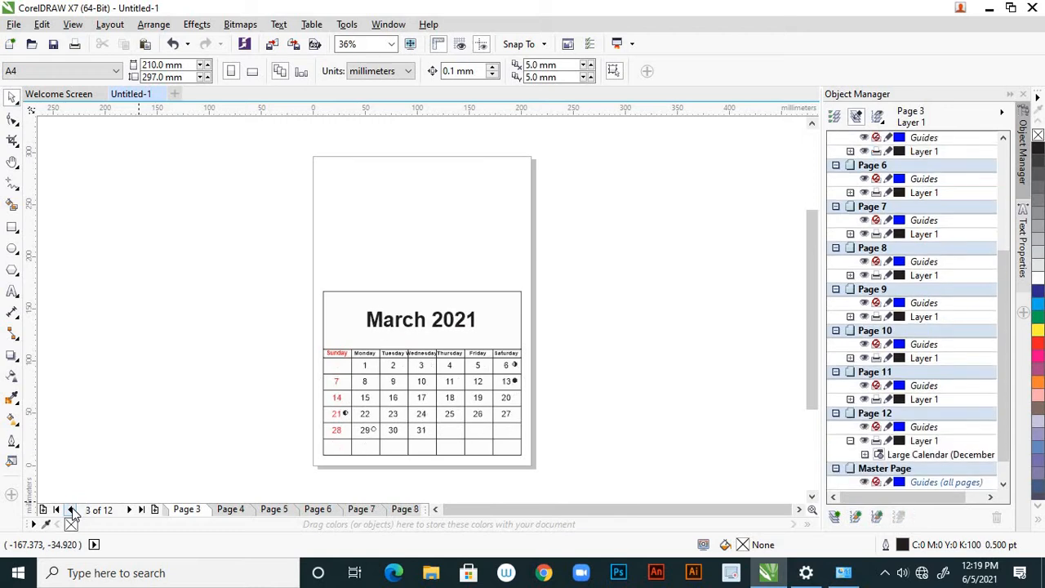
{"action": "left_click", "coordinate": [71, 509]}
{"action": "left_click", "coordinate": [71, 510]}
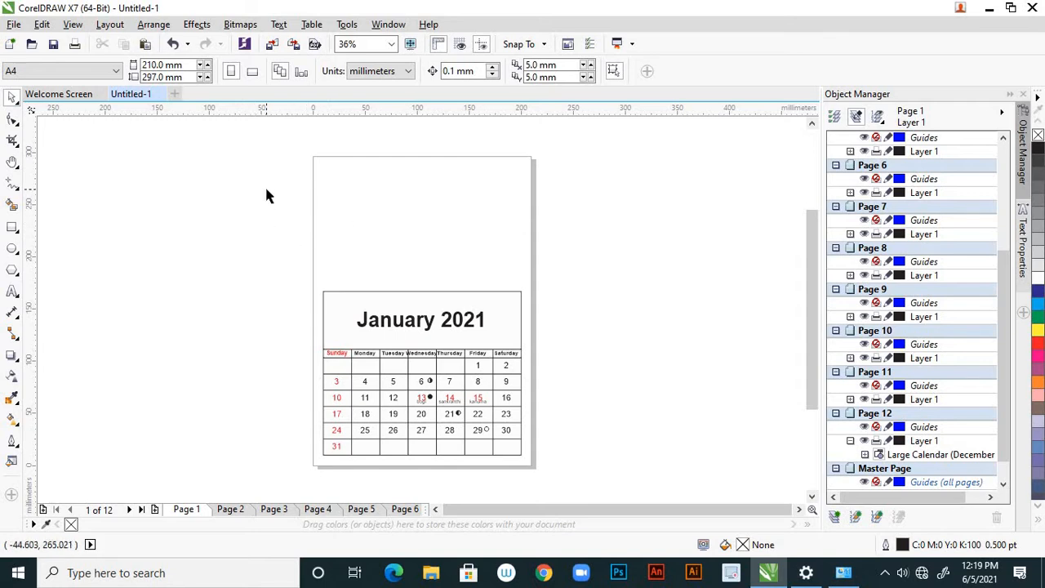
{"action": "left_click", "coordinate": [14, 25]}
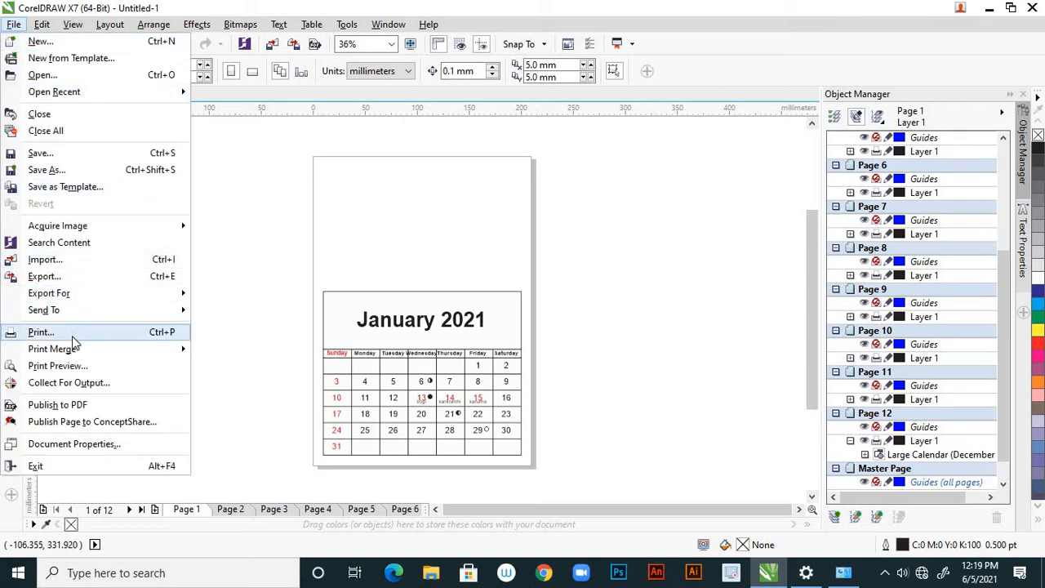
{"action": "left_click", "coordinate": [67, 262]}
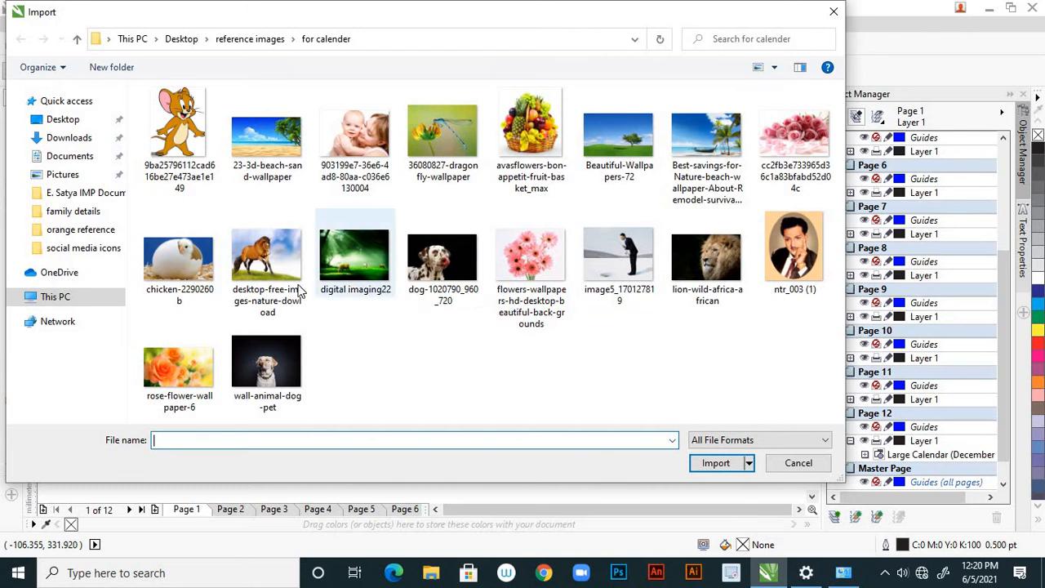
{"action": "left_click", "coordinate": [783, 465]}
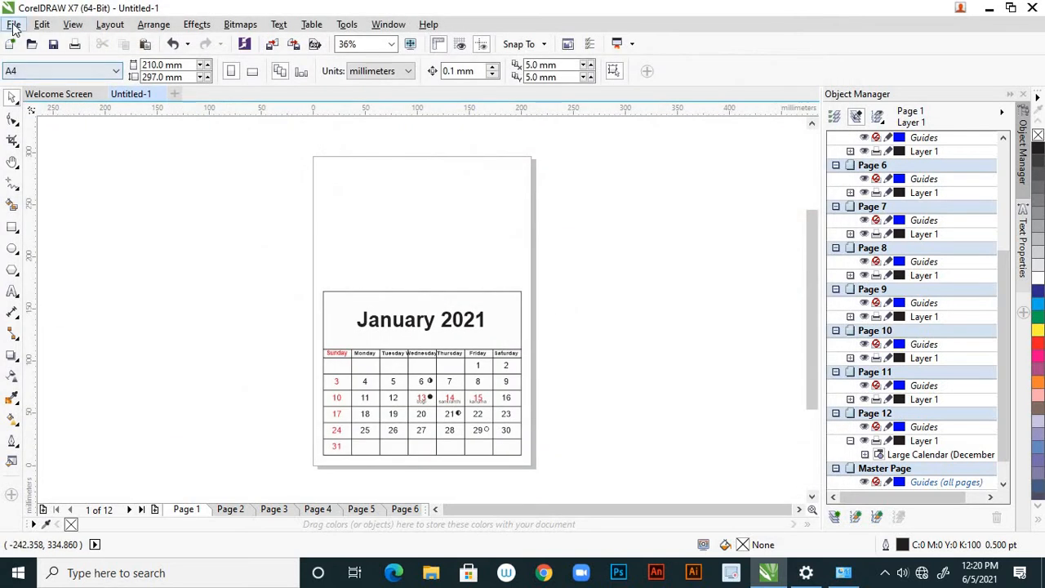
Import all twelve images from the "for calender" folder directly on the Desktop
{"action": "left_click", "coordinate": [14, 25]}
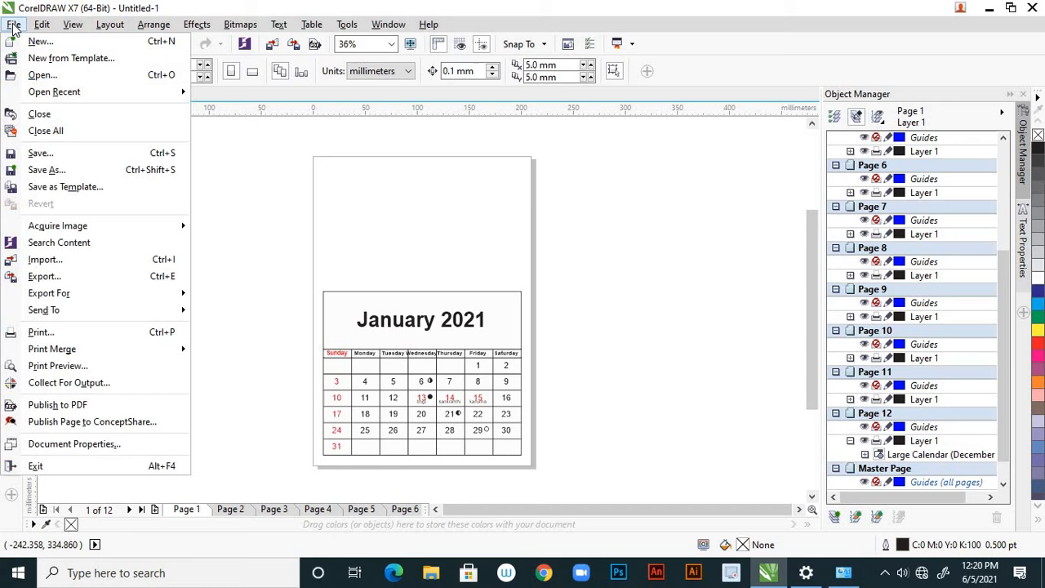
{"action": "left_click", "coordinate": [70, 261]}
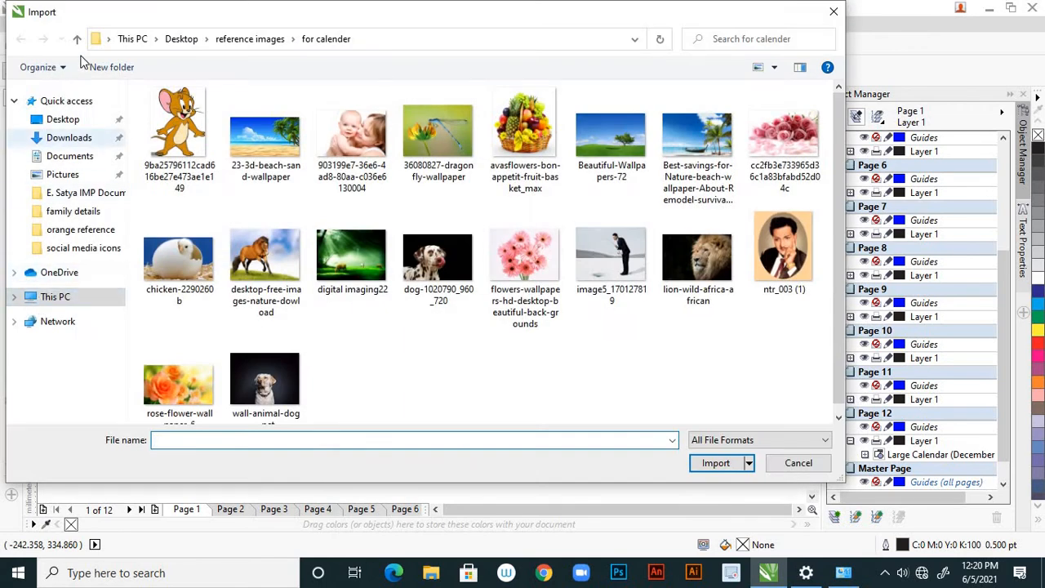
{"action": "left_click", "coordinate": [76, 39]}
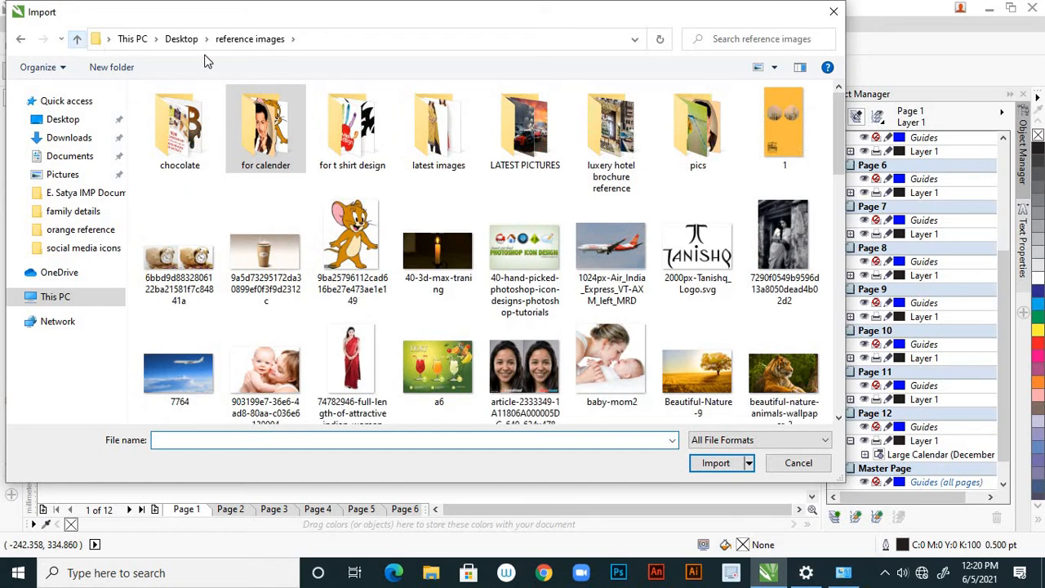
{"action": "left_click", "coordinate": [180, 39]}
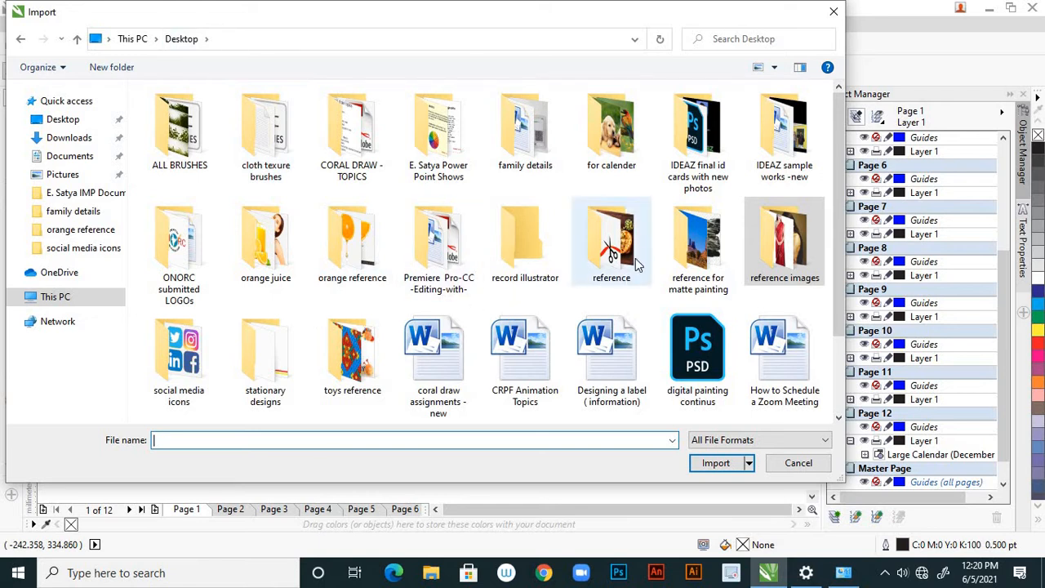
{"action": "double_click", "coordinate": [602, 163]}
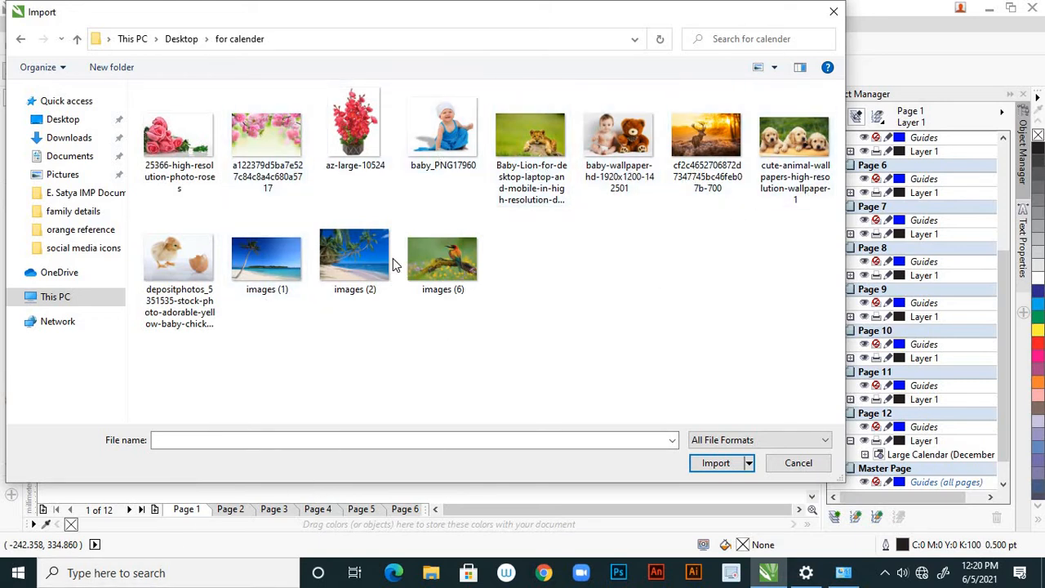
{"action": "left_click_drag", "start_coordinate": [175, 359], "coordinate": [824, 85]}
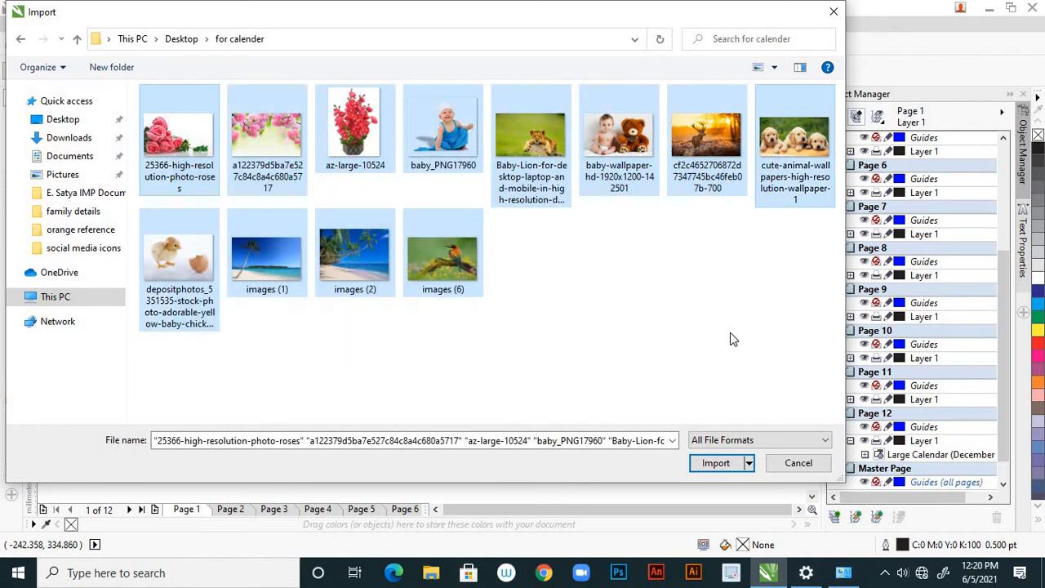
{"action": "left_click", "coordinate": [715, 462]}
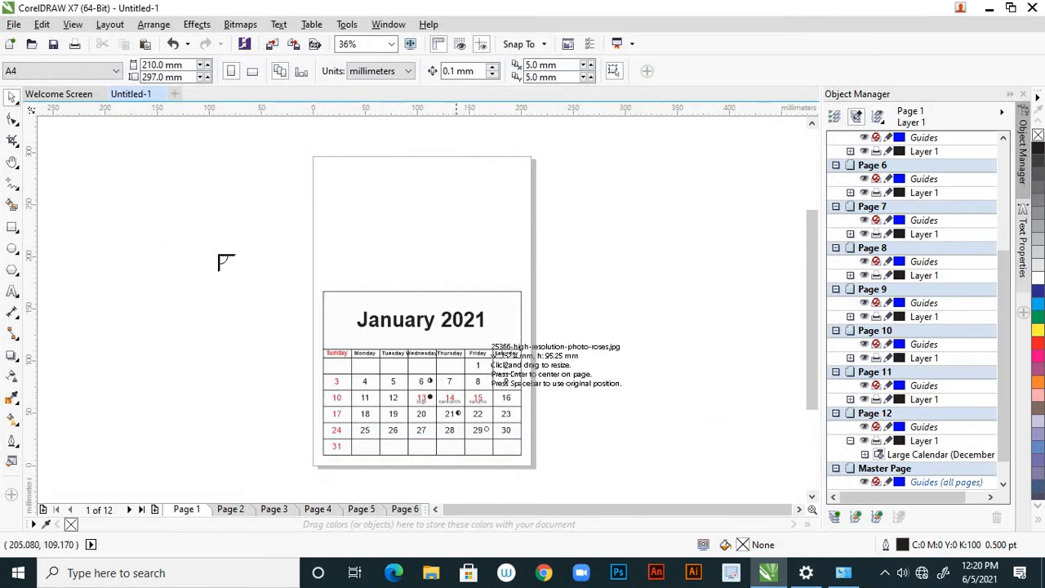
Place the roses, pink blossom, potted flower, baby in blue, lion cub and baby with teddy bear images on and around the January page
{"action": "left_click", "coordinate": [123, 164]}
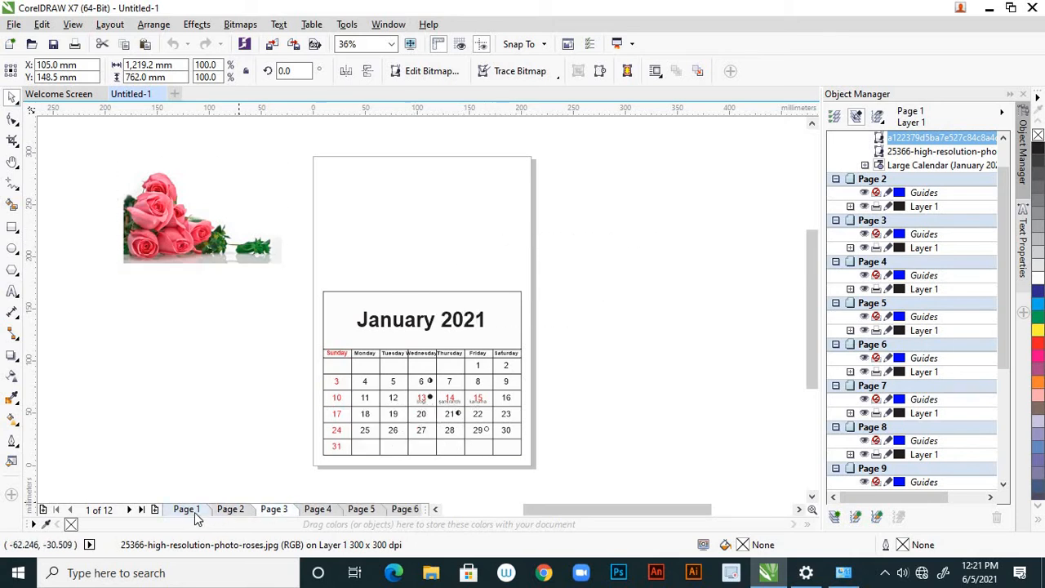
{"action": "left_click", "coordinate": [399, 149]}
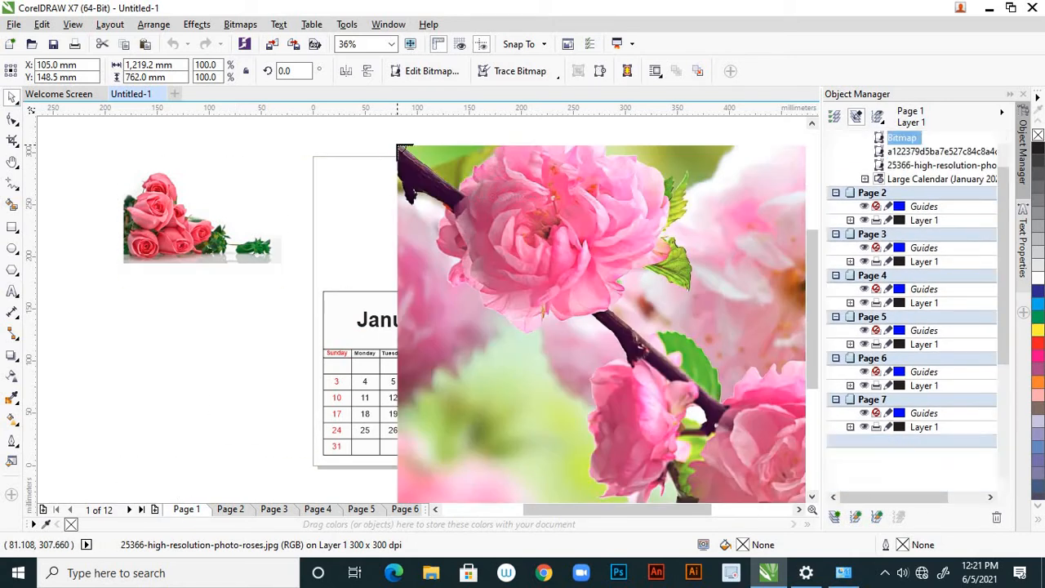
{"action": "left_click", "coordinate": [294, 139]}
{"action": "left_click", "coordinate": [158, 325]}
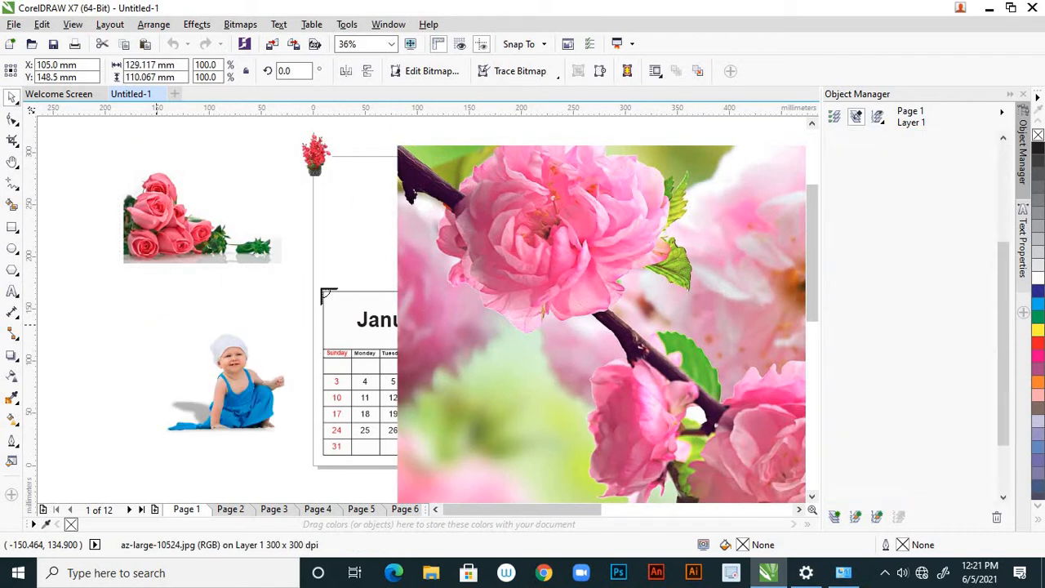
{"action": "left_click", "coordinate": [318, 227]}
{"action": "scroll", "coordinate": [433, 277], "scroll_direction": "down", "scroll_amount": 2}
{"action": "left_click", "coordinate": [212, 254]}
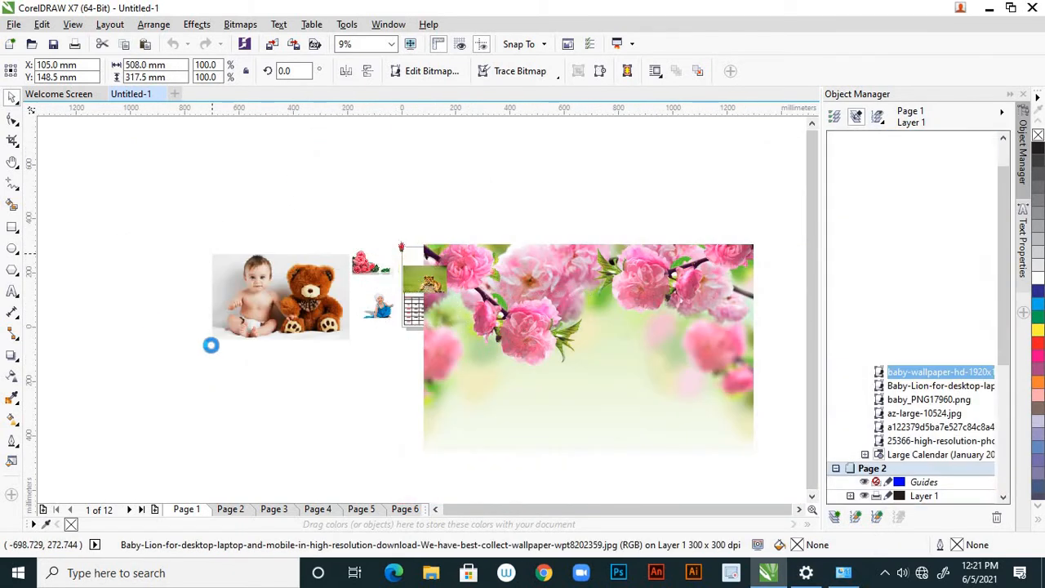
Place the deer, puppies, chick, two beach and bird images around the January page, and clear the selection
{"action": "left_click", "coordinate": [211, 395]}
{"action": "left_click", "coordinate": [324, 398]}
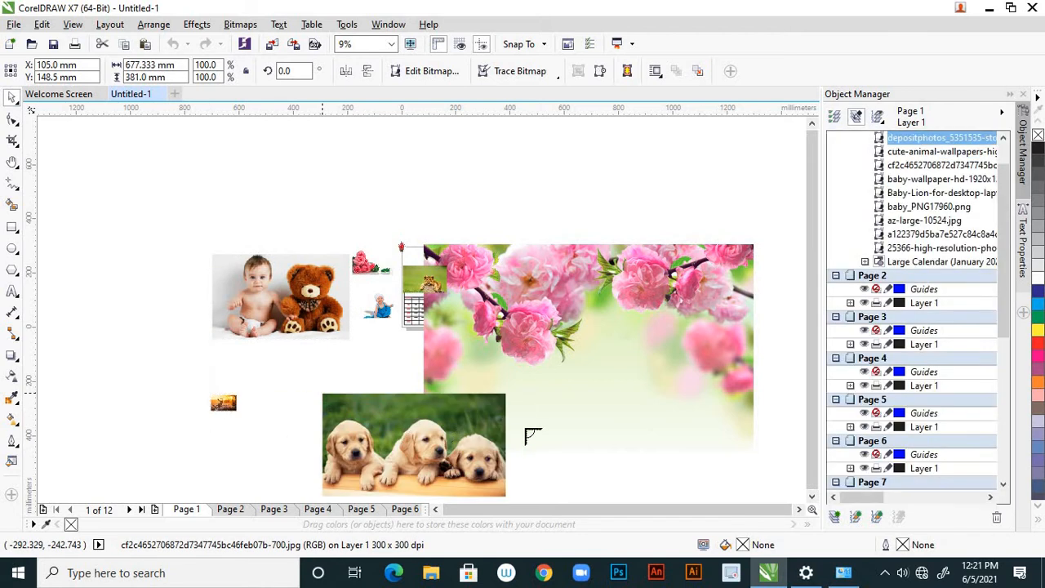
{"action": "left_click", "coordinate": [545, 416]}
{"action": "left_click", "coordinate": [302, 160]}
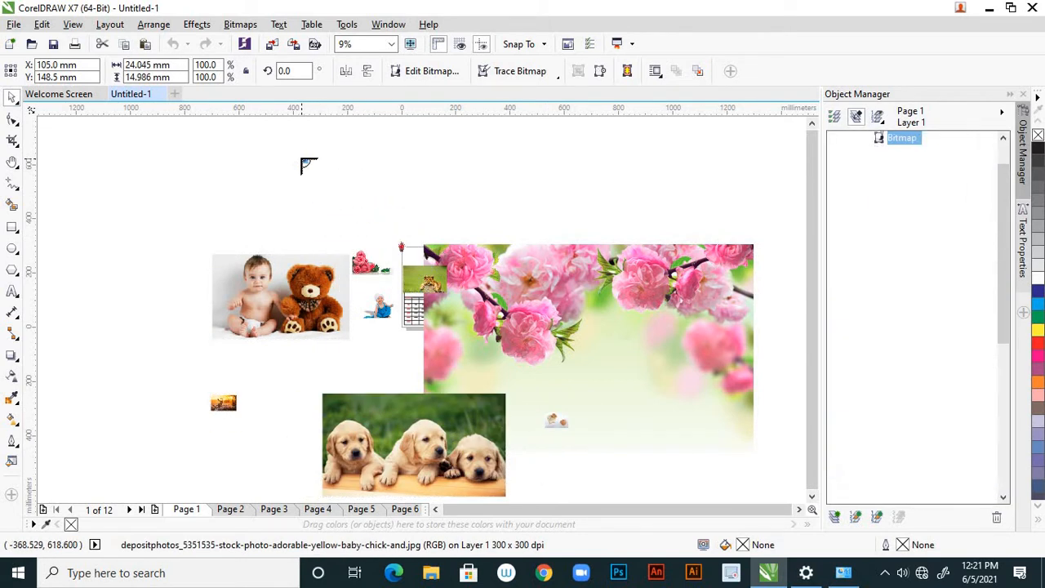
{"action": "left_click", "coordinate": [143, 160]}
{"action": "left_click", "coordinate": [106, 311]}
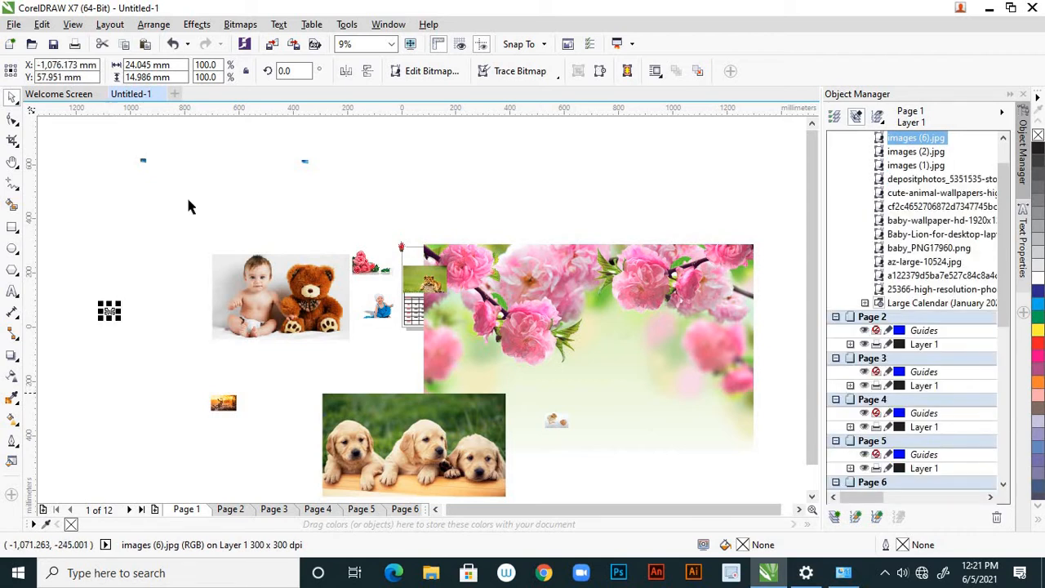
{"action": "left_click", "coordinate": [338, 203]}
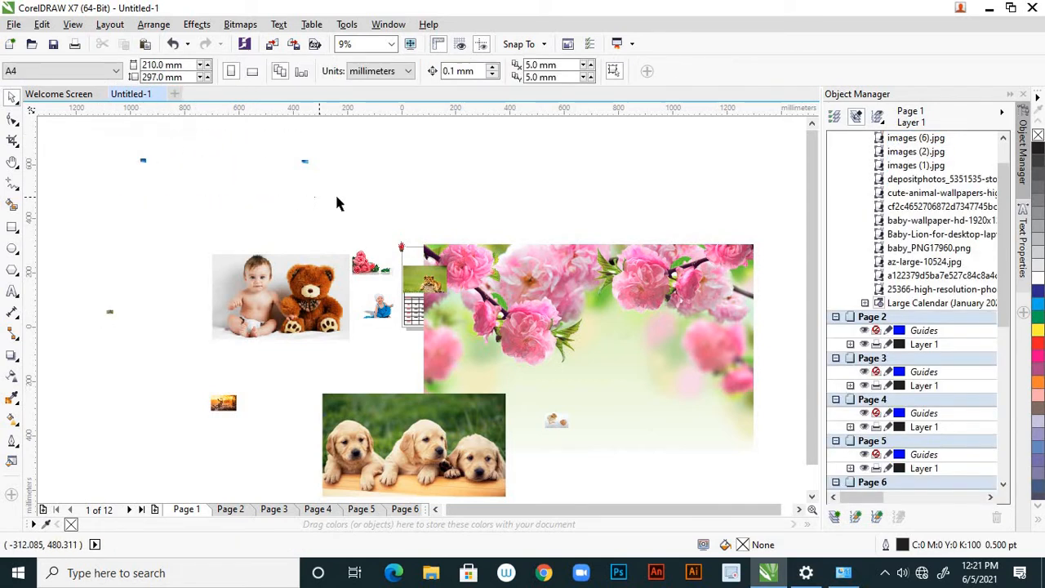
Enlarge the images (1) beach picture to about 664 x 414 mm and move it above the calendar page
{"action": "left_click", "coordinate": [304, 163]}
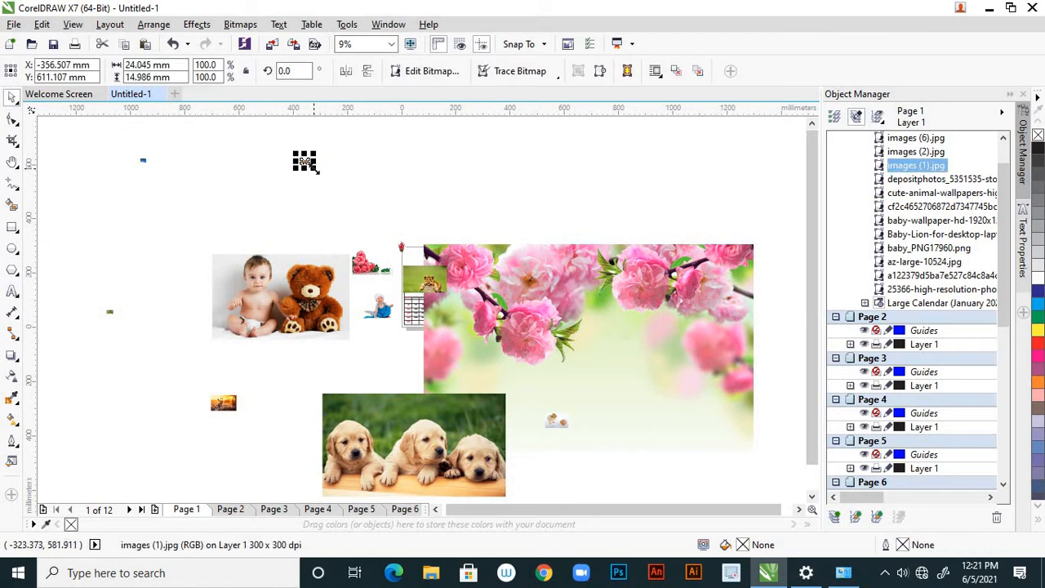
{"action": "left_click_drag", "start_coordinate": [317, 168], "coordinate": [400, 225]}
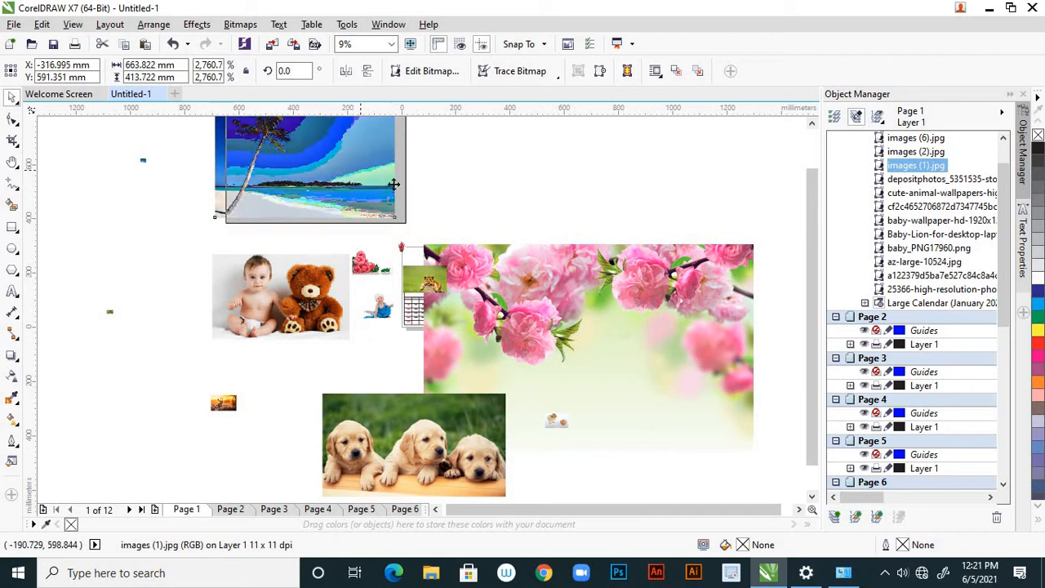
{"action": "left_click_drag", "start_coordinate": [393, 185], "coordinate": [396, 184]}
Enlarge the images (2) beach picture, and scale the images (6) bird picture up to about 439 x 273 mm
{"action": "left_click", "coordinate": [143, 161]}
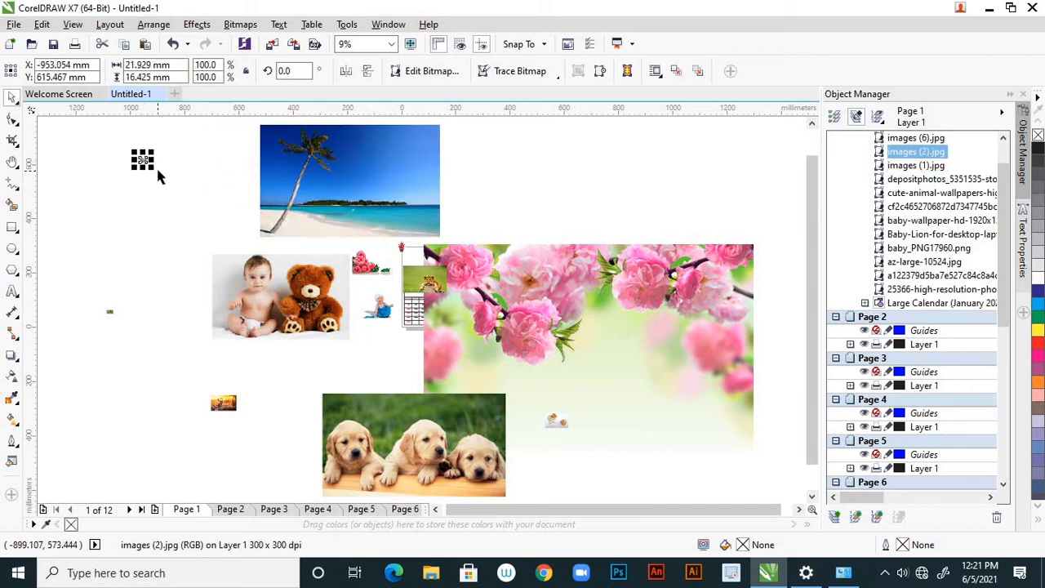
{"action": "left_click_drag", "start_coordinate": [186, 192], "coordinate": [211, 211]}
{"action": "left_click", "coordinate": [110, 311]}
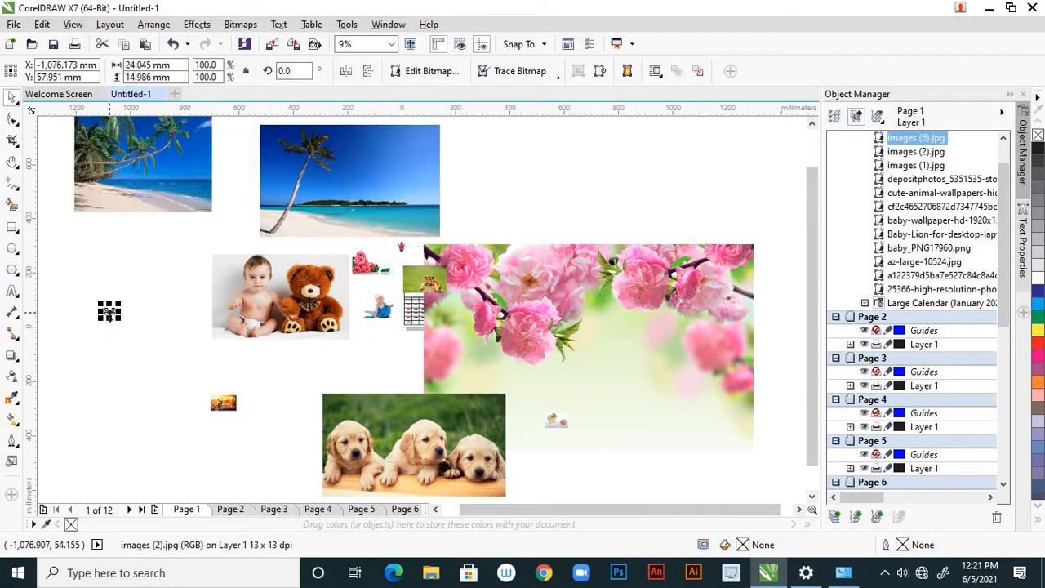
{"action": "left_click_drag", "start_coordinate": [128, 329], "coordinate": [169, 348]}
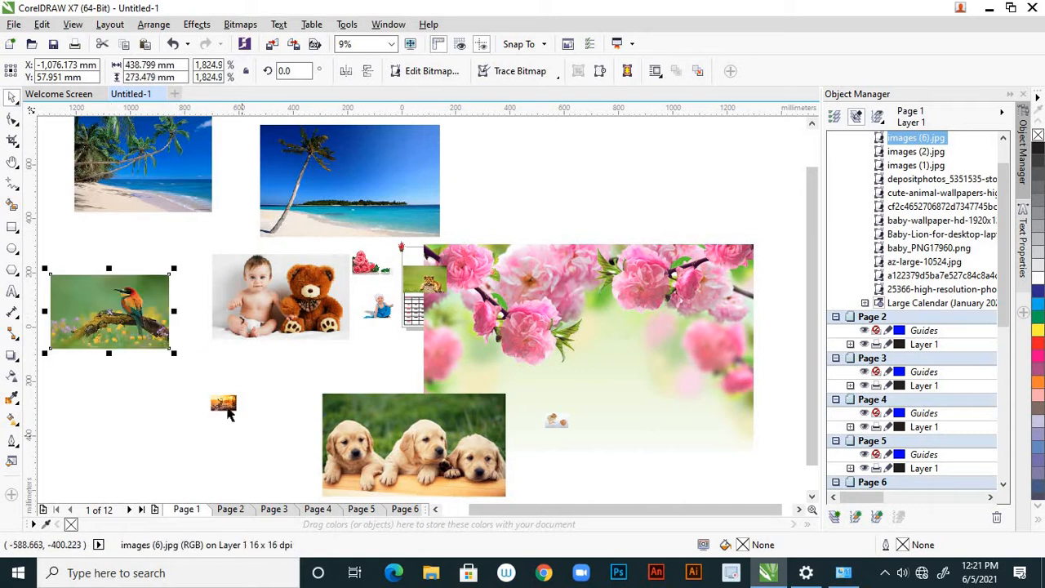
Enlarge the deer picture, and scale the chick picture up to about 635 x 423 mm
{"action": "left_click", "coordinate": [223, 402]}
{"action": "left_click_drag", "start_coordinate": [242, 416], "coordinate": [296, 447]}
{"action": "left_click", "coordinate": [555, 426]}
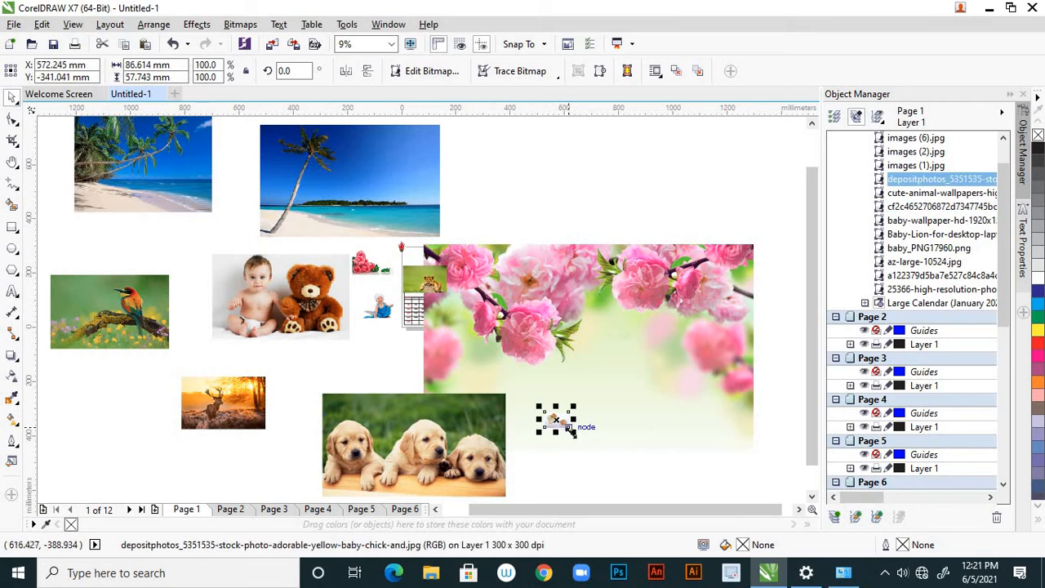
{"action": "left_click_drag", "start_coordinate": [570, 432], "coordinate": [646, 482]}
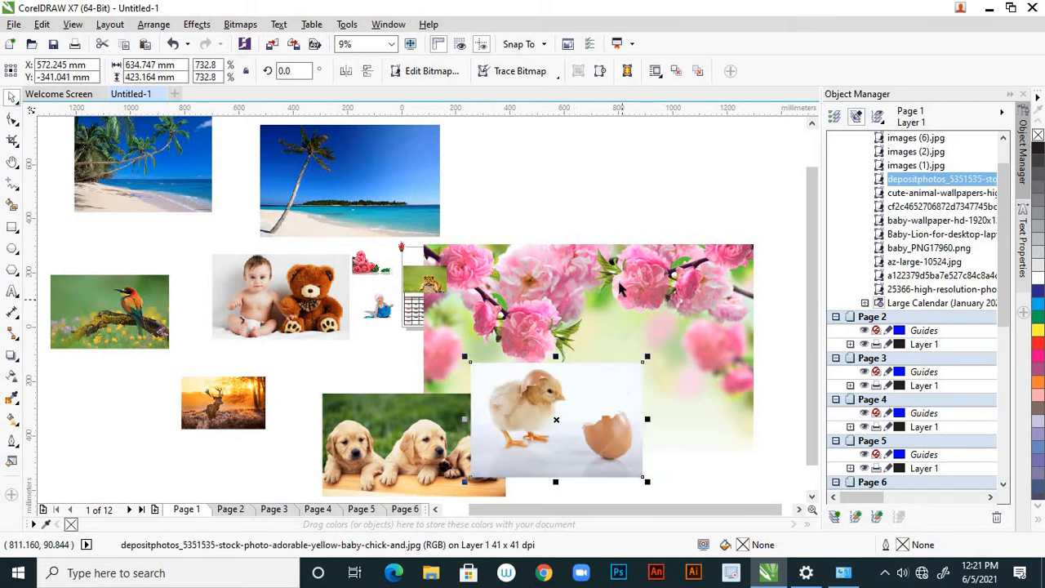
Shrink the large pink blossom picture and move it to the empty area clear of the calendar page
{"action": "left_click", "coordinate": [620, 288]}
{"action": "left_click_drag", "start_coordinate": [414, 236], "coordinate": [493, 287]}
{"action": "left_click_drag", "start_coordinate": [584, 320], "coordinate": [617, 245]}
{"action": "left_click", "coordinate": [617, 245]}
Enlarge the roses picture to about 325 x 203 mm and move it below the pink blossom picture
{"action": "left_click", "coordinate": [363, 266]}
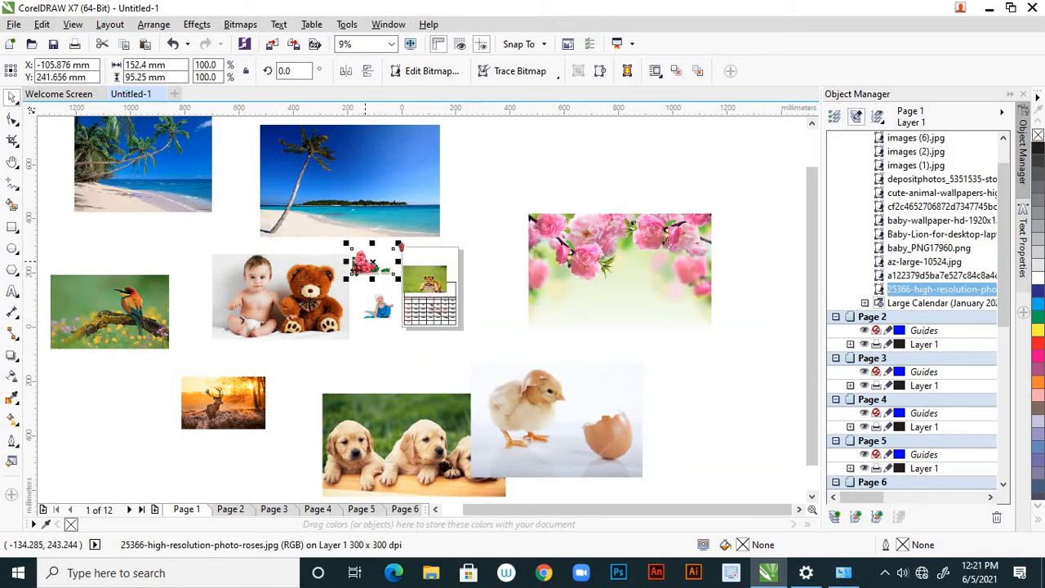
{"action": "left_click_drag", "start_coordinate": [345, 278], "coordinate": [321, 294]}
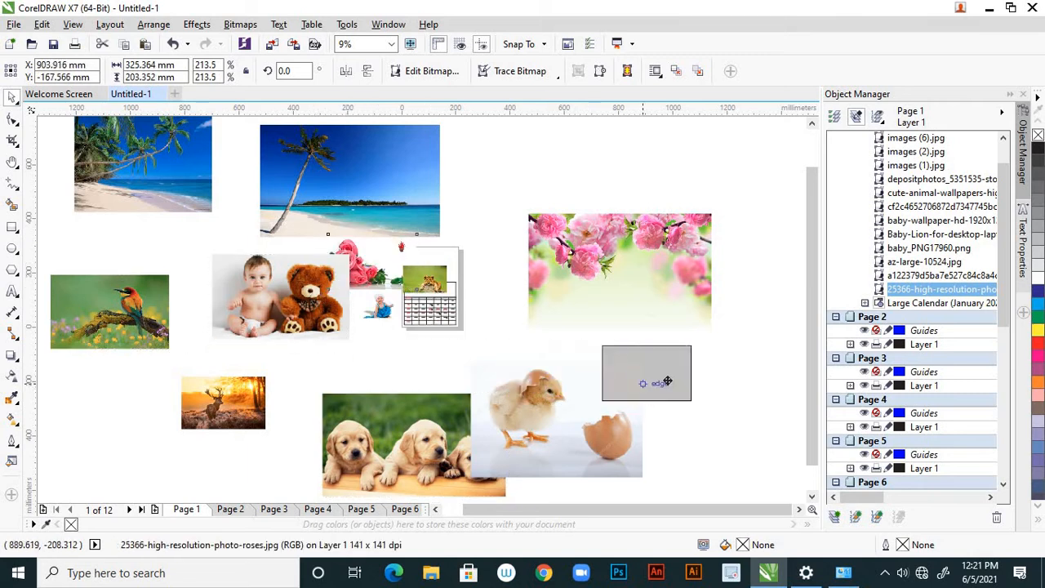
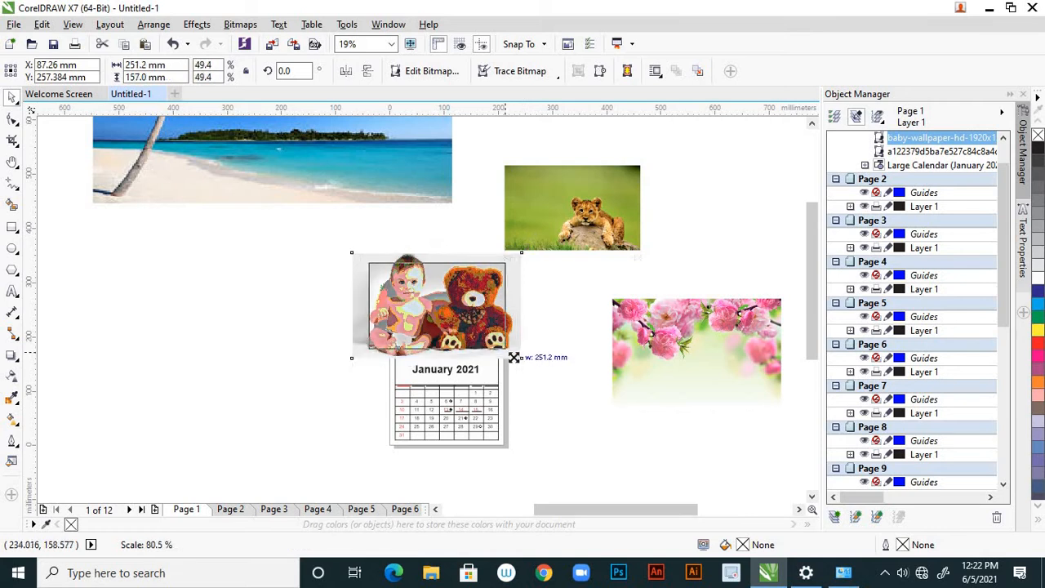
Move the baby and teddy bear picture into the blank area above the January 2021 grid
{"action": "scroll", "coordinate": [457, 302], "scroll_direction": "up", "scroll_amount": 2}
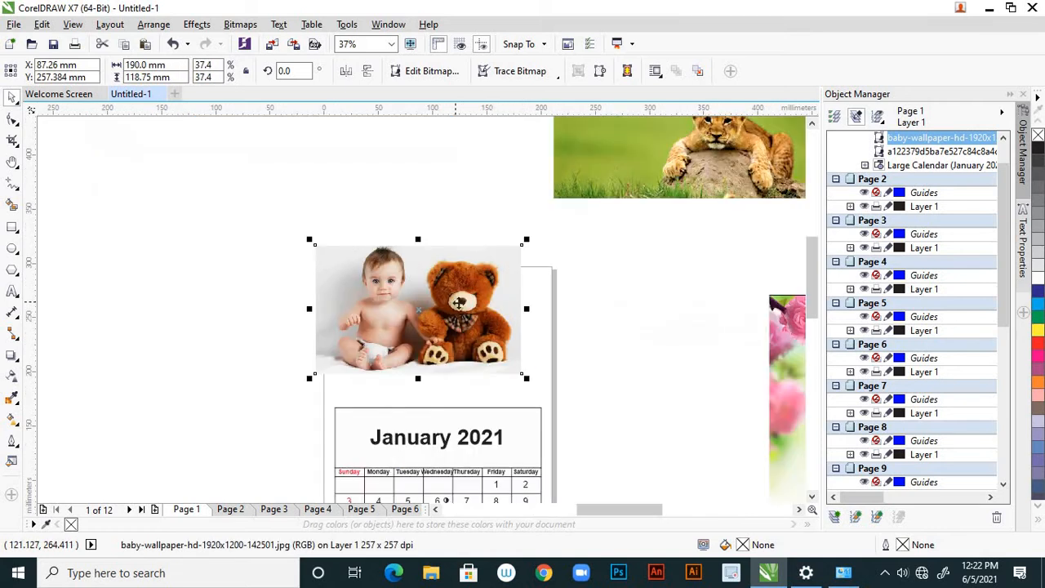
{"action": "left_click_drag", "start_coordinate": [465, 299], "coordinate": [490, 326]}
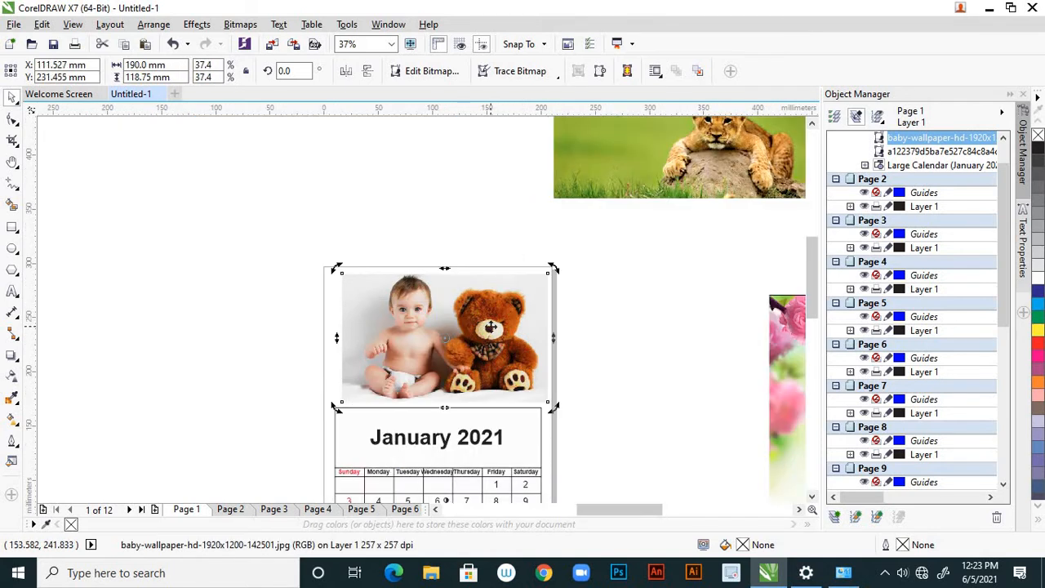
{"action": "left_click", "coordinate": [613, 352]}
{"action": "left_click", "coordinate": [482, 342]}
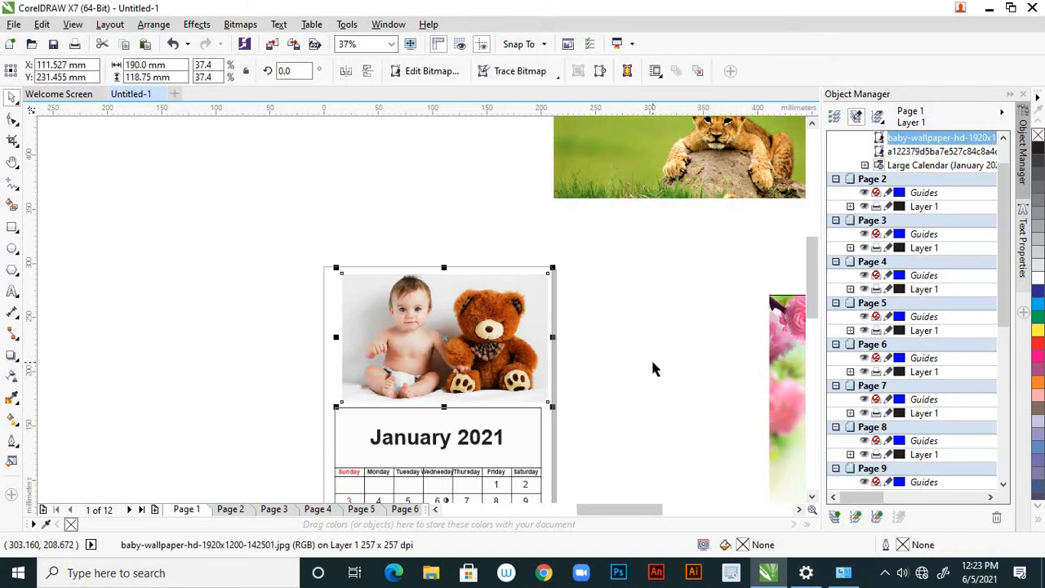
Nudge the baby and teddy bear picture left until its sides line up with the January grid, and deselect it
{"action": "key", "text": "Left"}
{"action": "key", "text": "Left"}
{"action": "key", "text": "Left"}
{"action": "key", "text": "Left"}
{"action": "key", "text": "Left"}
{"action": "key", "text": "Left"}
{"action": "key", "text": "Left"}
{"action": "key", "text": "Left"}
{"action": "key", "text": "Left"}
{"action": "key", "text": "Left"}
{"action": "key", "text": "Left"}
{"action": "key", "text": "Left"}
{"action": "key", "text": "Left"}
{"action": "key", "text": "Left"}
{"action": "key", "text": "Left"}
{"action": "key", "text": "Left"}
{"action": "key", "text": "Left"}
{"action": "key", "text": "Left"}
{"action": "key", "text": "Left"}
{"action": "key", "text": "Left"}
{"action": "key", "text": "Left"}
{"action": "key", "text": "Left"}
{"action": "key", "text": "Left"}
{"action": "key", "text": "Left"}
{"action": "key", "text": "Left"}
{"action": "key", "text": "Left"}
{"action": "key", "text": "Left"}
{"action": "key", "text": "Left"}
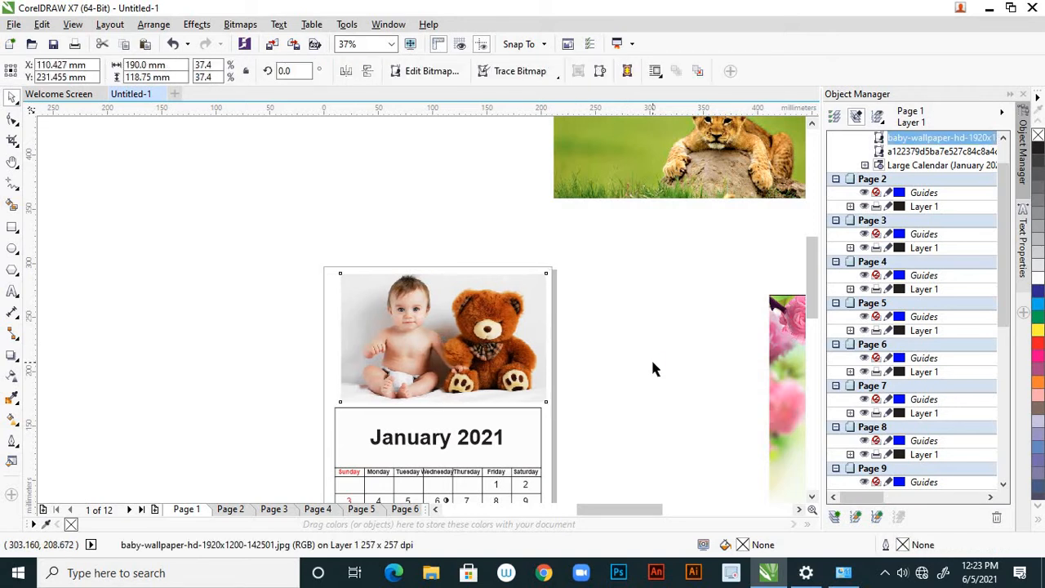
{"action": "key", "text": "Left"}
{"action": "key", "text": "Left"}
{"action": "key", "text": "Left"}
{"action": "key", "text": "Left"}
{"action": "key", "text": "Left"}
{"action": "key", "text": "Left"}
{"action": "key", "text": "Left"}
{"action": "key", "text": "Left"}
{"action": "key", "text": "Left"}
{"action": "key", "text": "Left"}
{"action": "key", "text": "Left"}
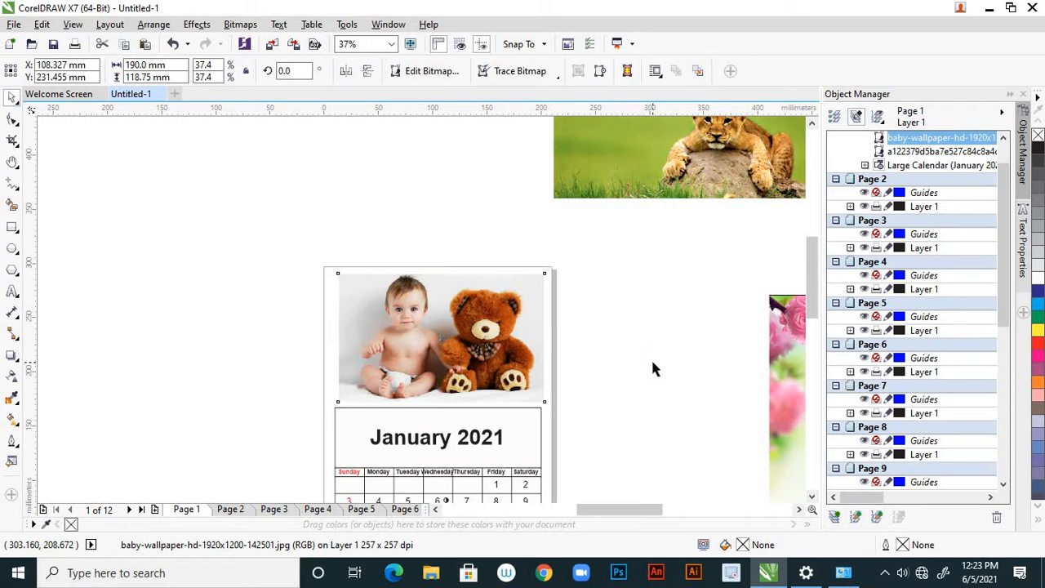
{"action": "key", "text": "Left"}
{"action": "key", "text": "Left"}
{"action": "key", "text": "Left"}
{"action": "key", "text": "Left"}
{"action": "key", "text": "Left"}
{"action": "key", "text": "Left"}
{"action": "key", "text": "Left"}
{"action": "key", "text": "Left"}
{"action": "key", "text": "Left"}
{"action": "key", "text": "Left"}
{"action": "key", "text": "Left"}
{"action": "key", "text": "Left"}
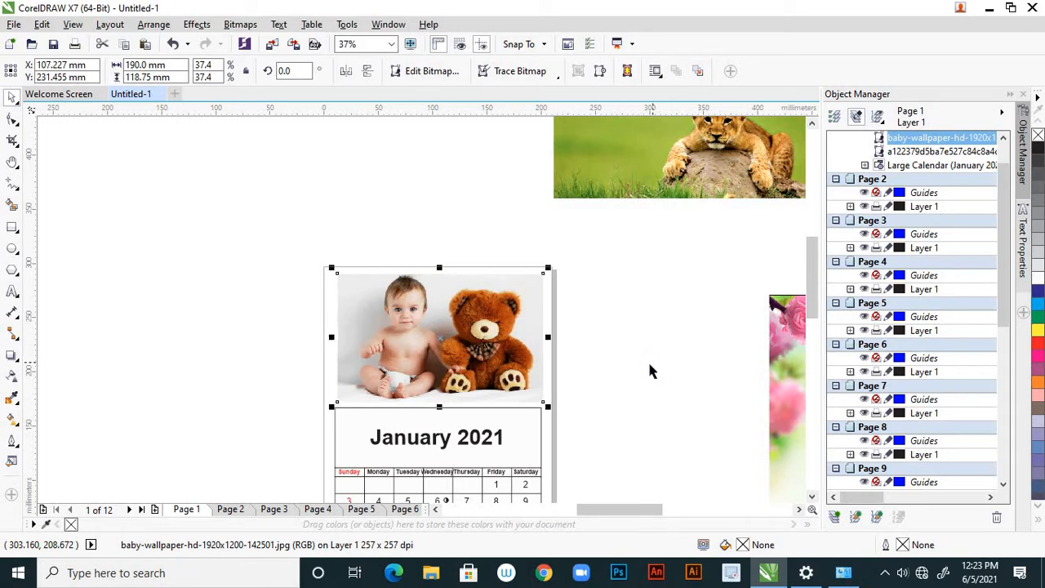
{"action": "key", "text": "Left"}
{"action": "key", "text": "Left"}
{"action": "key", "text": "Left"}
{"action": "key", "text": "Left"}
{"action": "key", "text": "Left"}
{"action": "key", "text": "Left"}
{"action": "key", "text": "Left"}
{"action": "key", "text": "Left"}
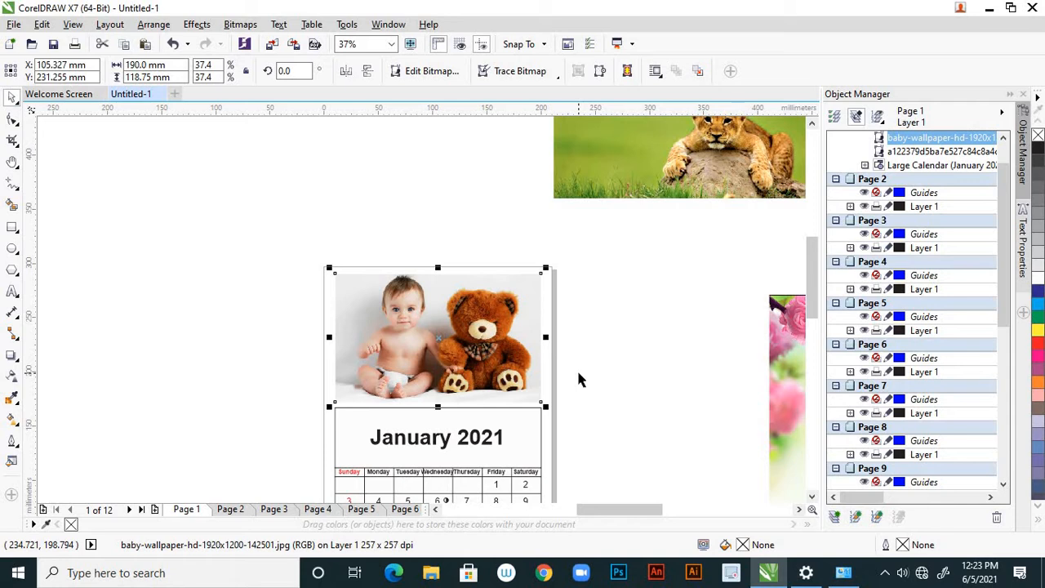
{"action": "key", "text": "Left"}
{"action": "key", "text": "Left"}
{"action": "key", "text": "Left"}
{"action": "key", "text": "Left"}
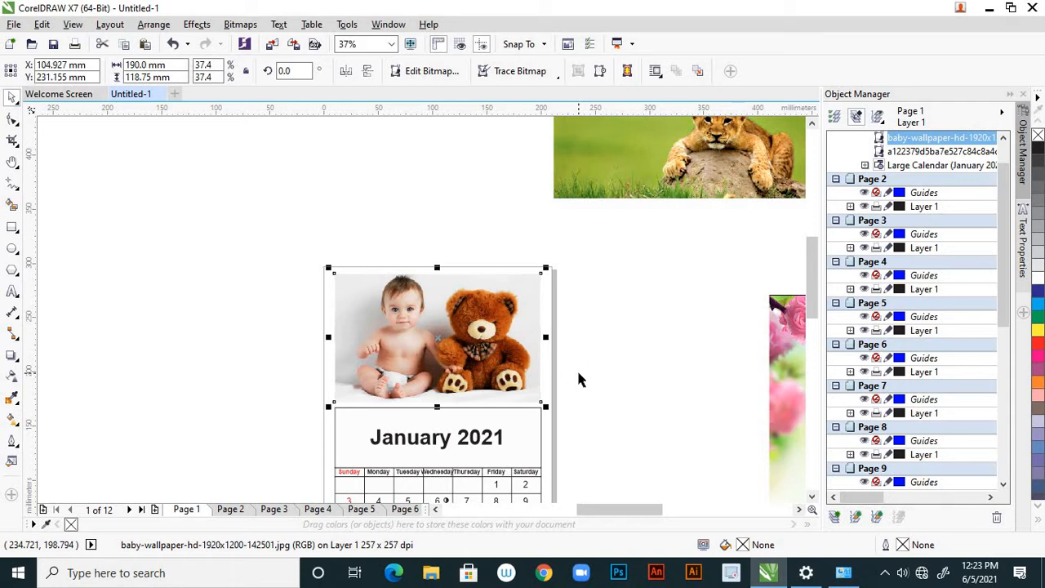
{"action": "left_click", "coordinate": [596, 368]}
Cut the pink blossom picture from Page 1 and paste it onto Page 2, the February page
{"action": "scroll", "coordinate": [575, 366], "scroll_direction": "down", "scroll_amount": 2}
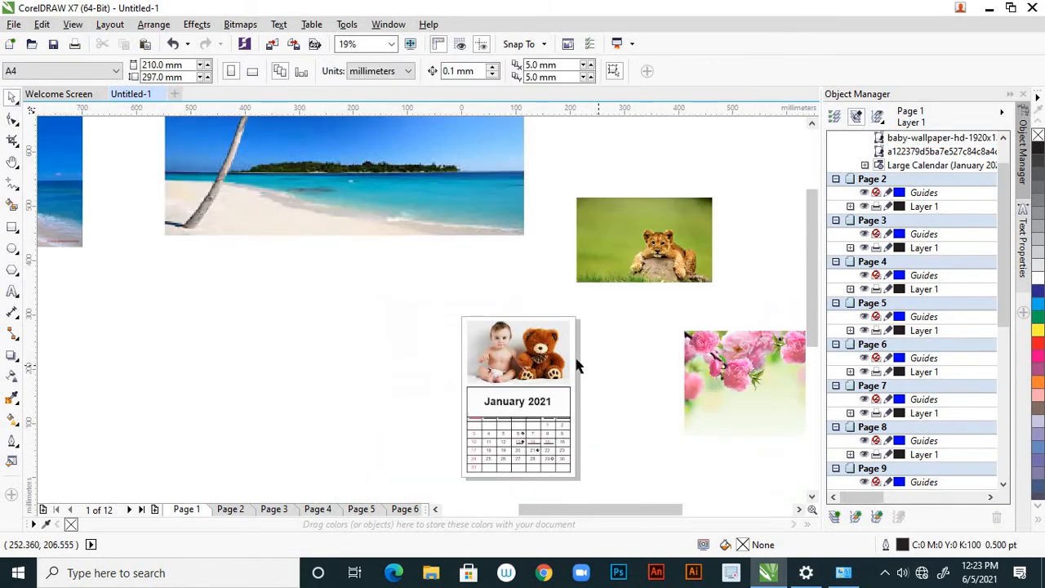
{"action": "scroll", "coordinate": [569, 352], "scroll_direction": "down", "scroll_amount": 2}
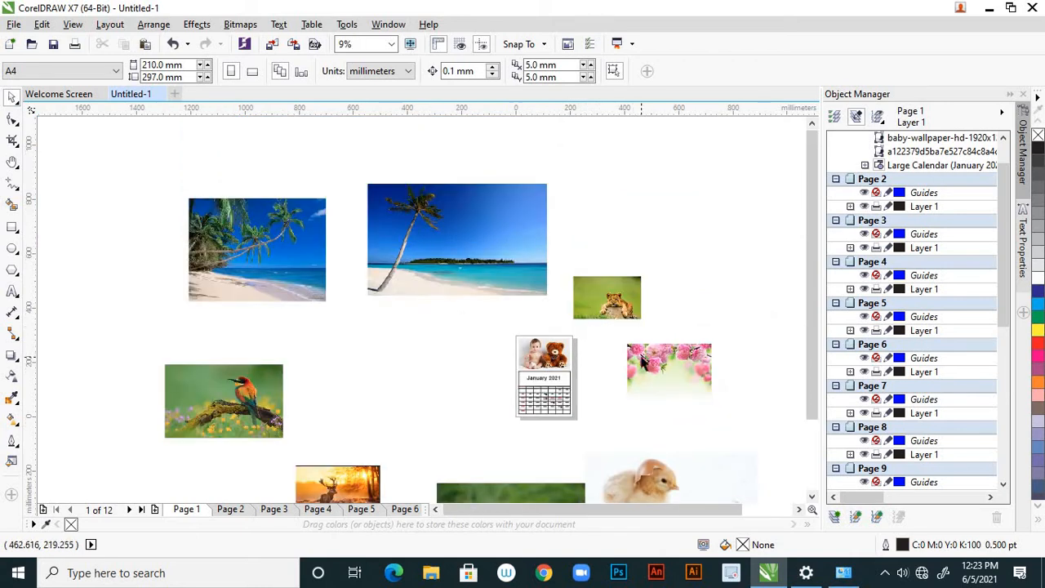
{"action": "left_click", "coordinate": [643, 362]}
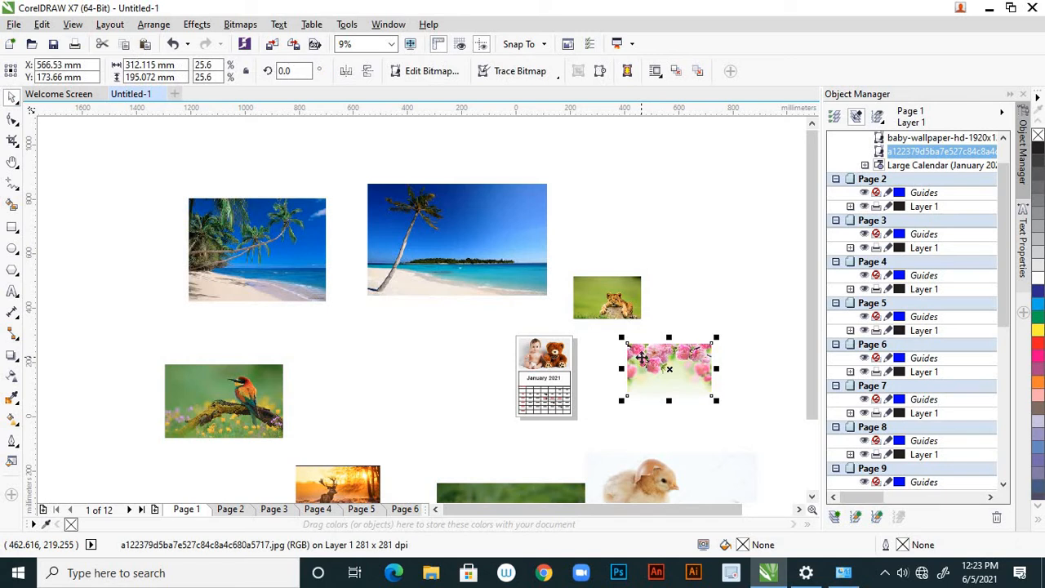
{"action": "key", "text": "Delete"}
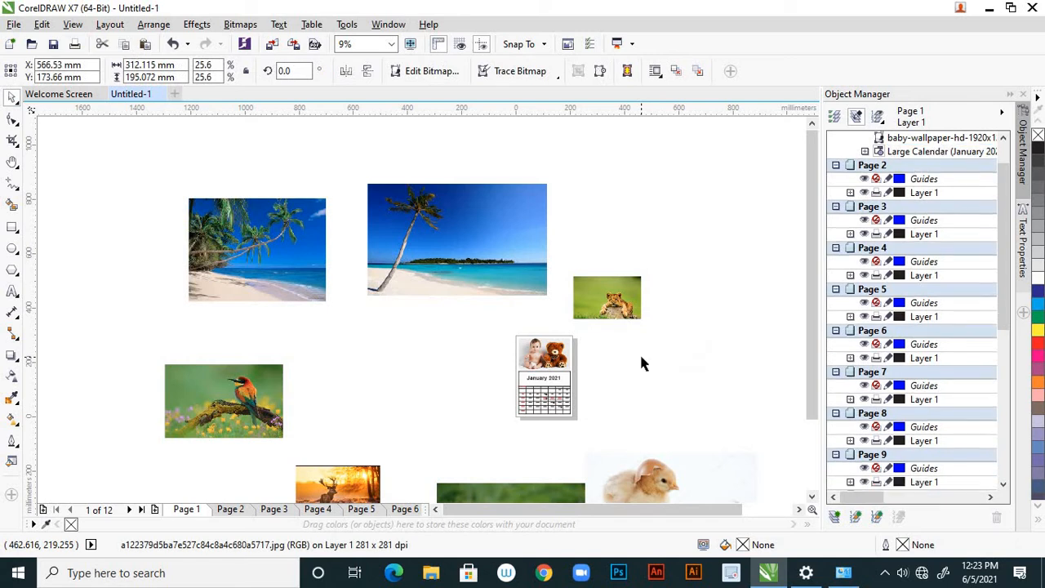
{"action": "left_click", "coordinate": [231, 509]}
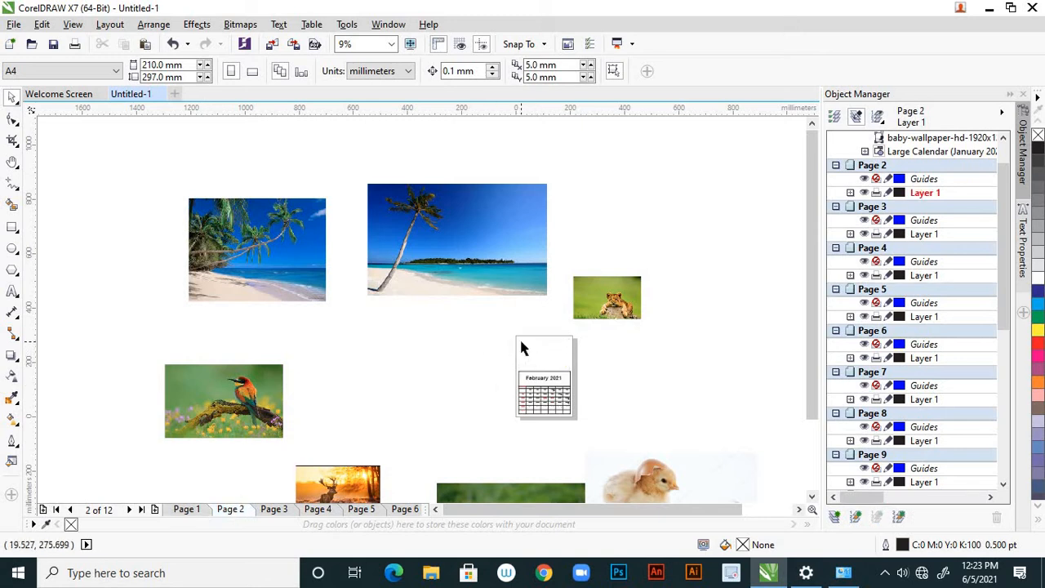
{"action": "key", "text": "ctrl+v"}
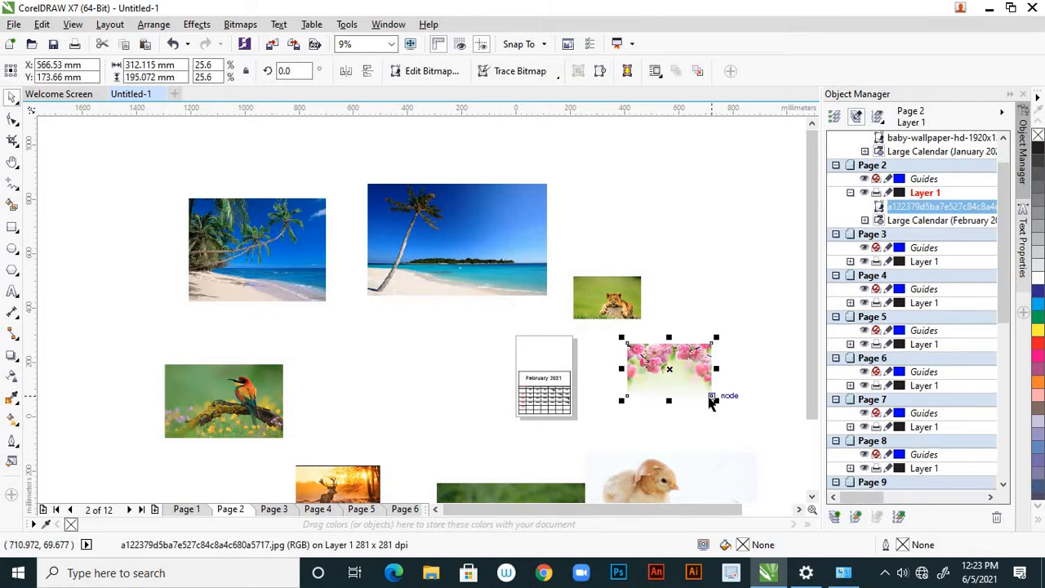
Scale the pink blossom picture down to 190 x 118.75 mm and place it above the February 2021 grid
{"action": "scroll", "coordinate": [712, 402], "scroll_direction": "up", "scroll_amount": 2}
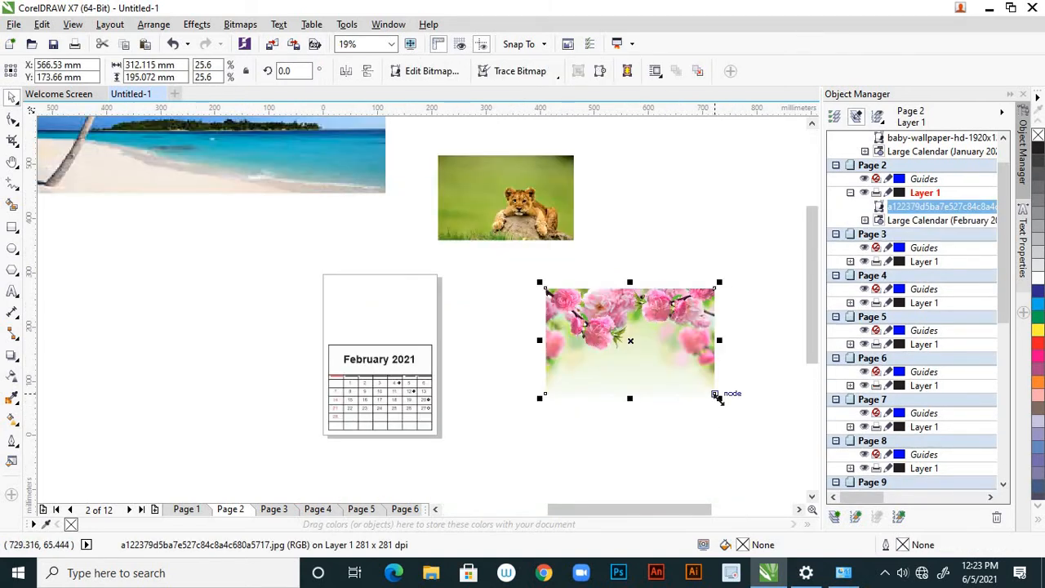
{"action": "left_click_drag", "start_coordinate": [717, 397], "coordinate": [685, 378]}
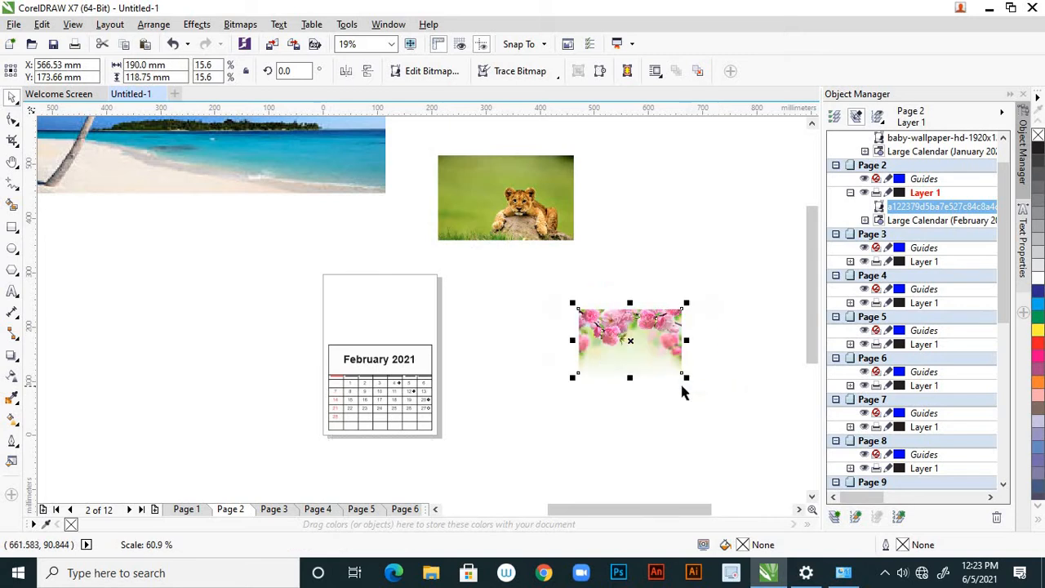
{"action": "left_click_drag", "start_coordinate": [653, 341], "coordinate": [400, 312]}
Fine-tune the pink blossom picture's position within the February page and resize it to about 191 x 120 mm
{"action": "scroll", "coordinate": [400, 309], "scroll_direction": "up", "scroll_amount": 2}
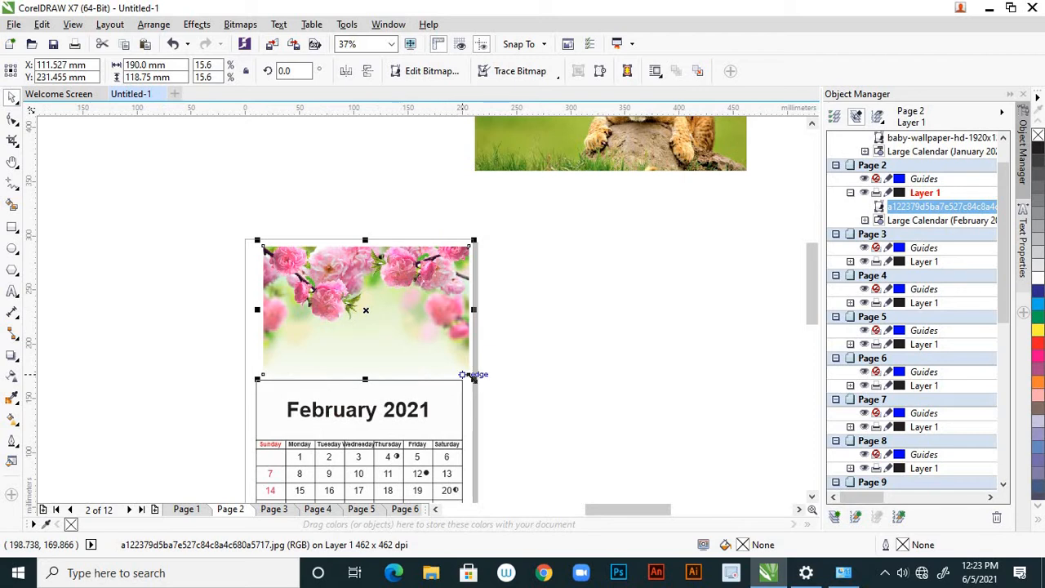
{"action": "left_click_drag", "start_coordinate": [472, 378], "coordinate": [467, 373]}
{"action": "left_click_drag", "start_coordinate": [411, 322], "coordinate": [404, 323]}
{"action": "scroll", "coordinate": [457, 250], "scroll_direction": "up", "scroll_amount": 2}
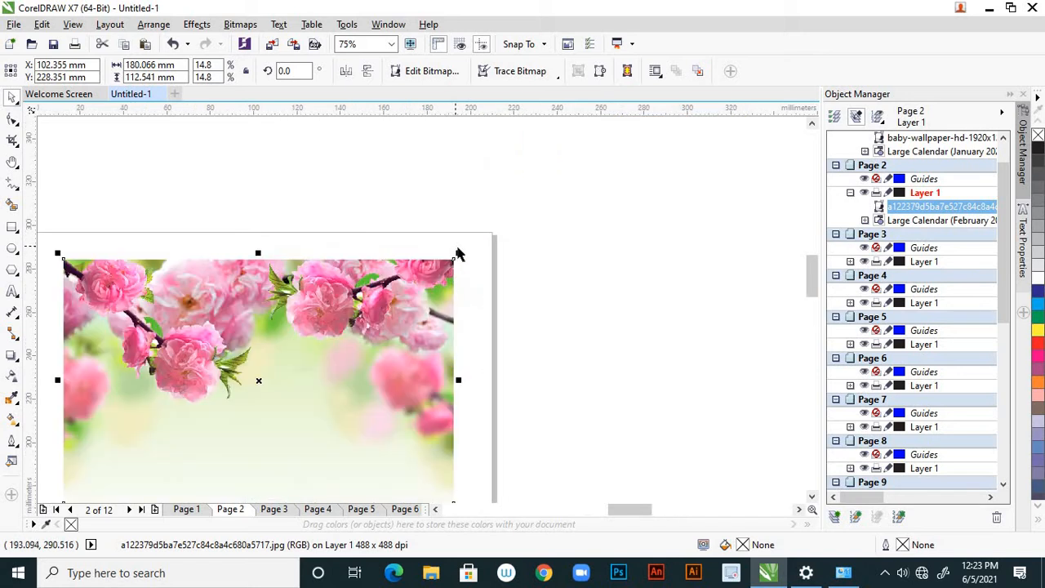
{"action": "left_click_drag", "start_coordinate": [461, 252], "coordinate": [474, 242]}
Nudge the pink blossom picture right to line it up with the February grid, and deselect it
{"action": "scroll", "coordinate": [525, 270], "scroll_direction": "down", "scroll_amount": 2}
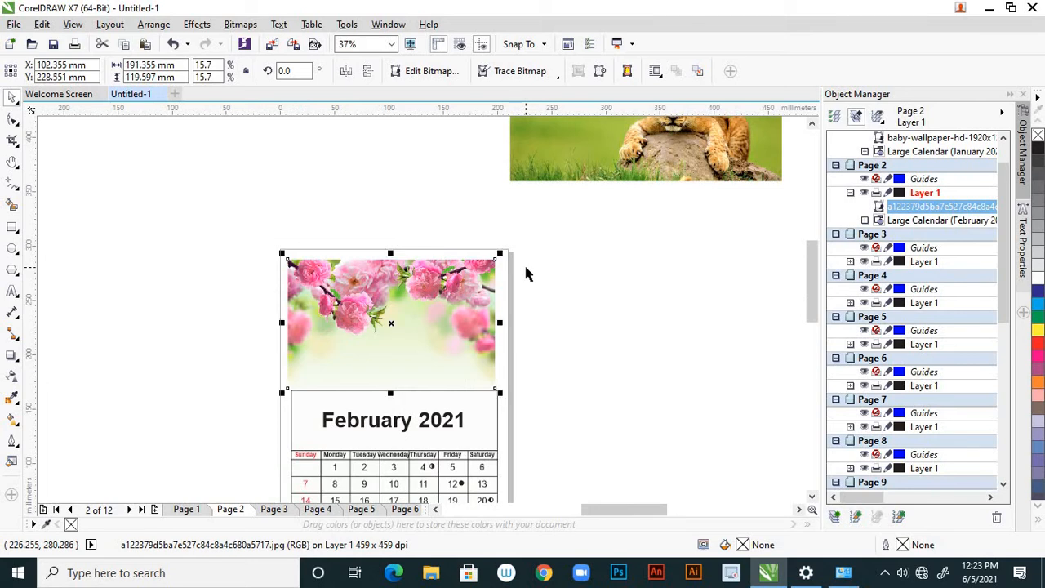
{"action": "key", "text": "Right"}
{"action": "key", "text": "Right"}
{"action": "key", "text": "Right"}
{"action": "key", "text": "Right"}
{"action": "key", "text": "Right"}
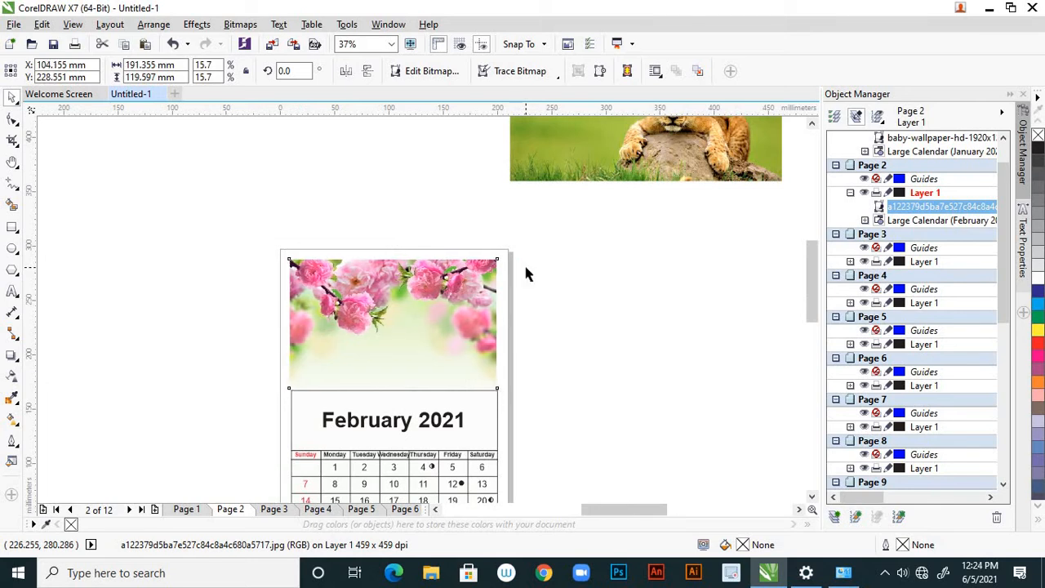
{"action": "left_click", "coordinate": [577, 324]}
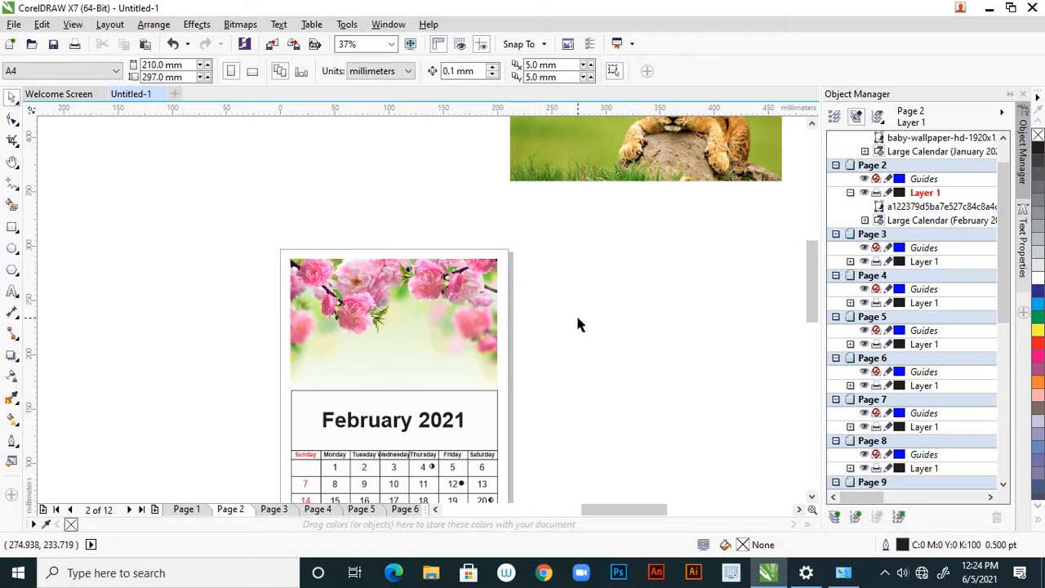
Cut the three puppies picture from the desktop area and paste it onto Page 3, the March page
{"action": "scroll", "coordinate": [575, 324], "scroll_direction": "down", "scroll_amount": 3}
{"action": "scroll", "coordinate": [573, 324], "scroll_direction": "down", "scroll_amount": 2}
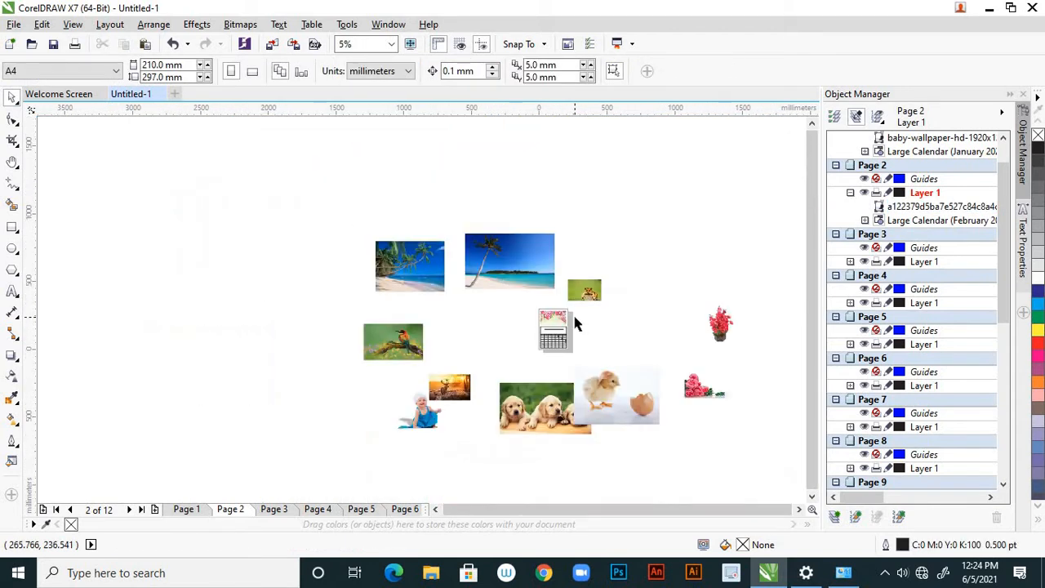
{"action": "left_click", "coordinate": [536, 410]}
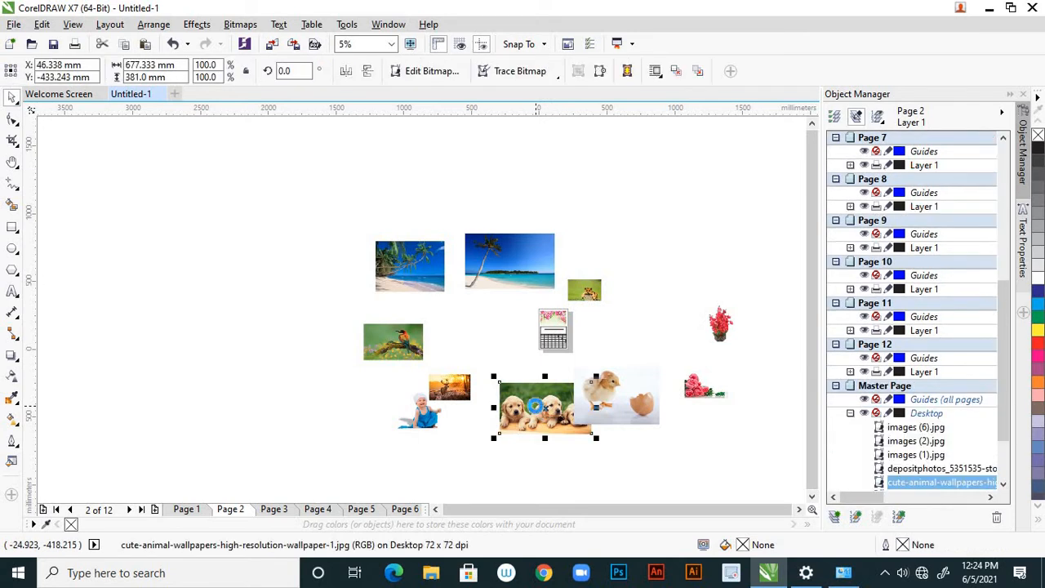
{"action": "key", "text": "Delete"}
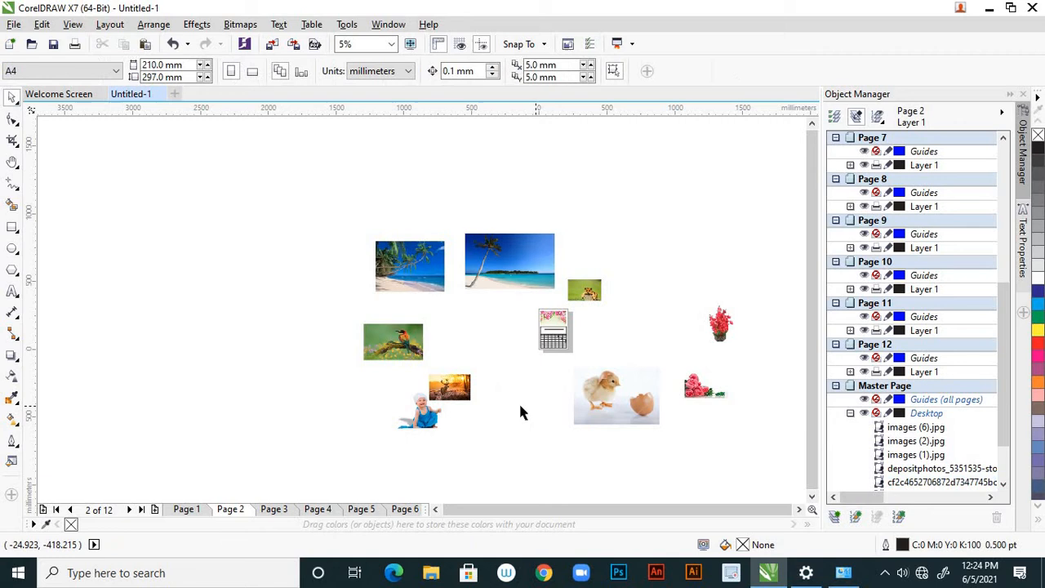
{"action": "left_click", "coordinate": [280, 509]}
{"action": "scroll", "coordinate": [583, 309], "scroll_direction": "up", "scroll_amount": 2}
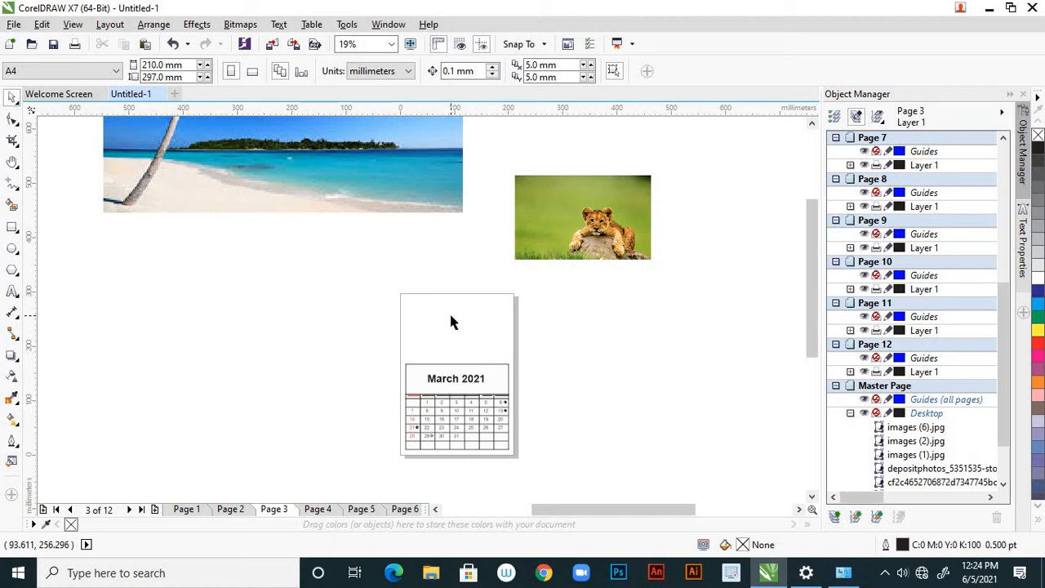
{"action": "key", "text": "ctrl+z"}
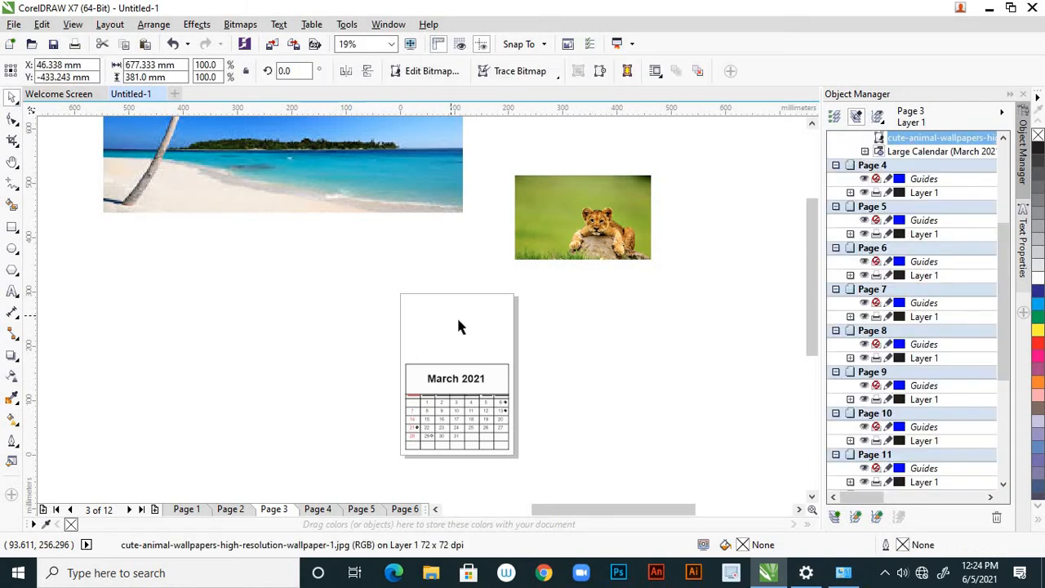
Move the puppies picture up beside the March page and shrink it to about 205 x 115 mm
{"action": "scroll", "coordinate": [456, 315], "scroll_direction": "down", "scroll_amount": 2}
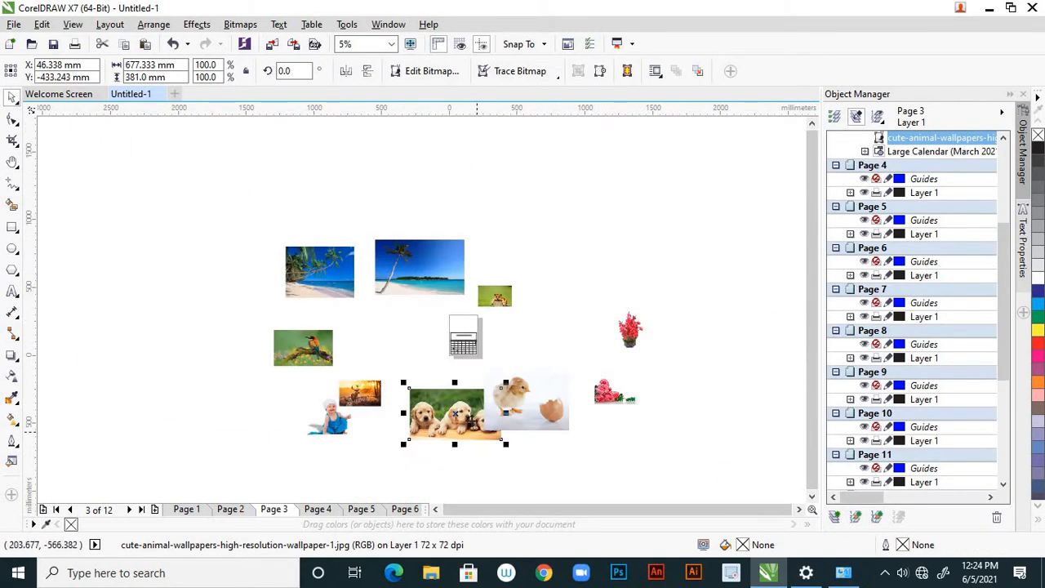
{"action": "left_click_drag", "start_coordinate": [467, 412], "coordinate": [514, 322]}
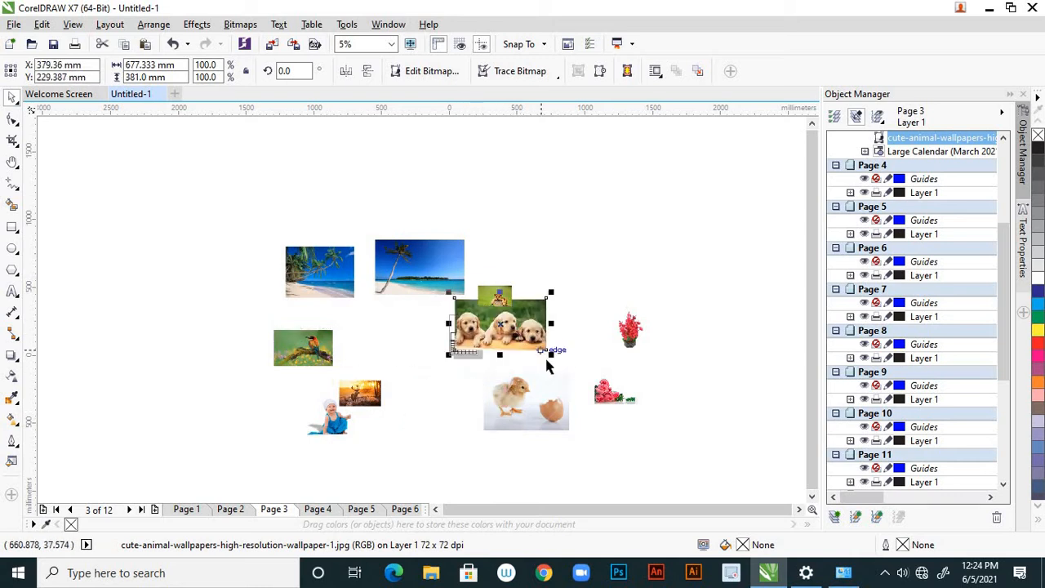
{"action": "left_click_drag", "start_coordinate": [551, 358], "coordinate": [516, 337]}
Place the puppies picture above the March 2021 grid and scale it down to about 195 x 110 mm
{"action": "scroll", "coordinate": [453, 301], "scroll_direction": "up", "scroll_amount": 3}
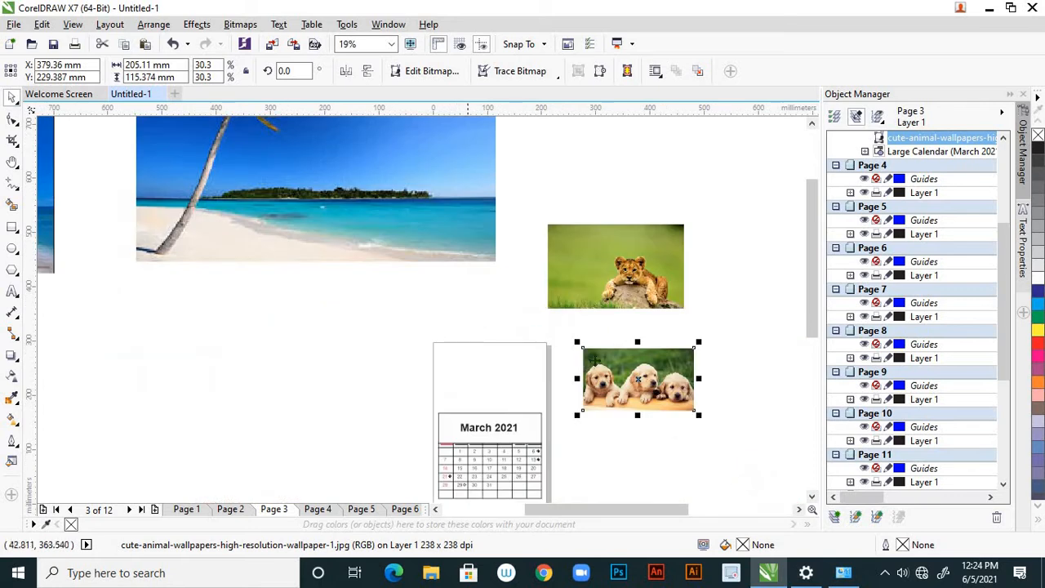
{"action": "left_click_drag", "start_coordinate": [631, 365], "coordinate": [482, 362]}
{"action": "scroll", "coordinate": [489, 370], "scroll_direction": "up", "scroll_amount": 2}
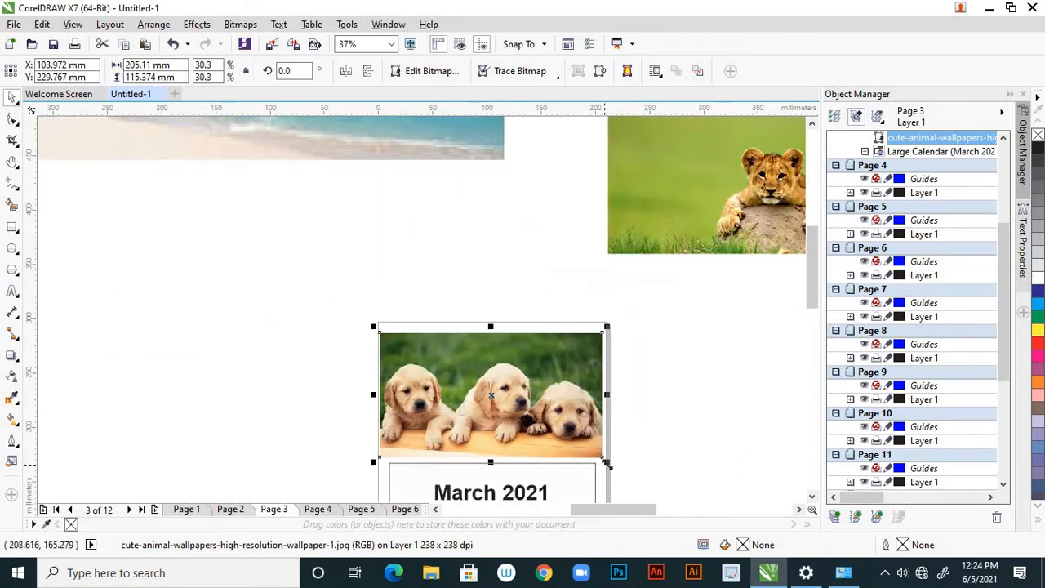
{"action": "left_click_drag", "start_coordinate": [606, 462], "coordinate": [601, 458]}
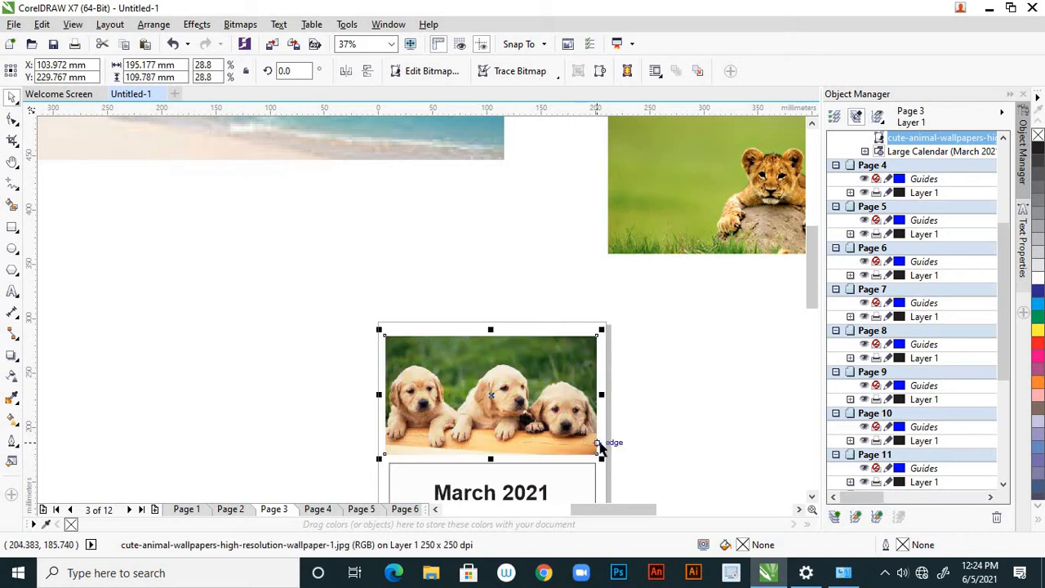
Nudge the puppies picture up and slightly right to centre it in the blank area above the March grid
{"action": "key", "text": "Up"}
{"action": "key", "text": "Up"}
{"action": "key", "text": "Up"}
{"action": "key", "text": "Up"}
{"action": "key", "text": "Up"}
{"action": "key", "text": "Up"}
{"action": "key", "text": "Up"}
{"action": "key", "text": "Up"}
{"action": "key", "text": "Up"}
{"action": "key", "text": "Up"}
{"action": "key", "text": "Up"}
{"action": "key", "text": "Up"}
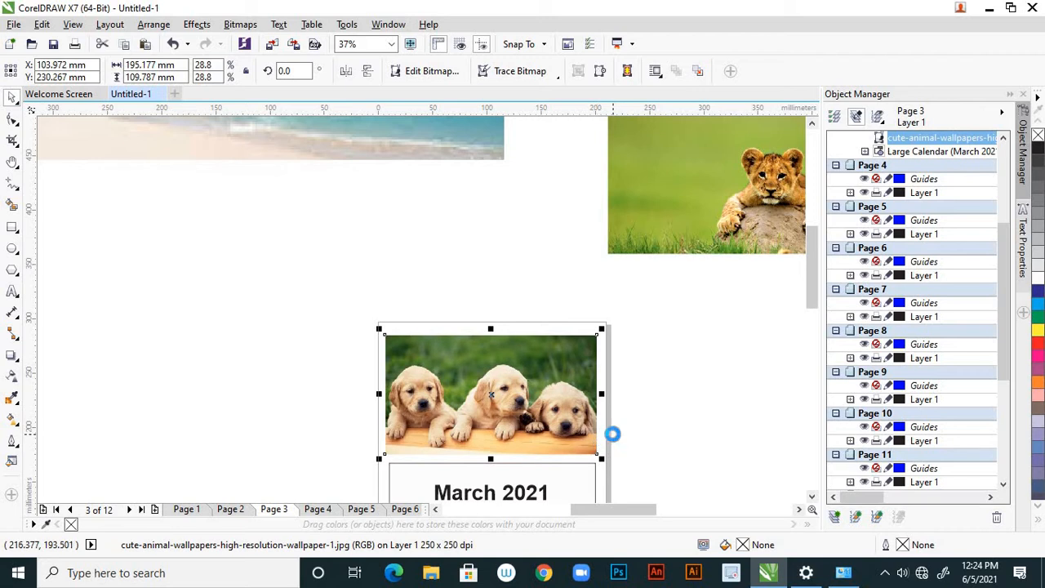
{"action": "key", "text": "Right"}
{"action": "key", "text": "Right"}
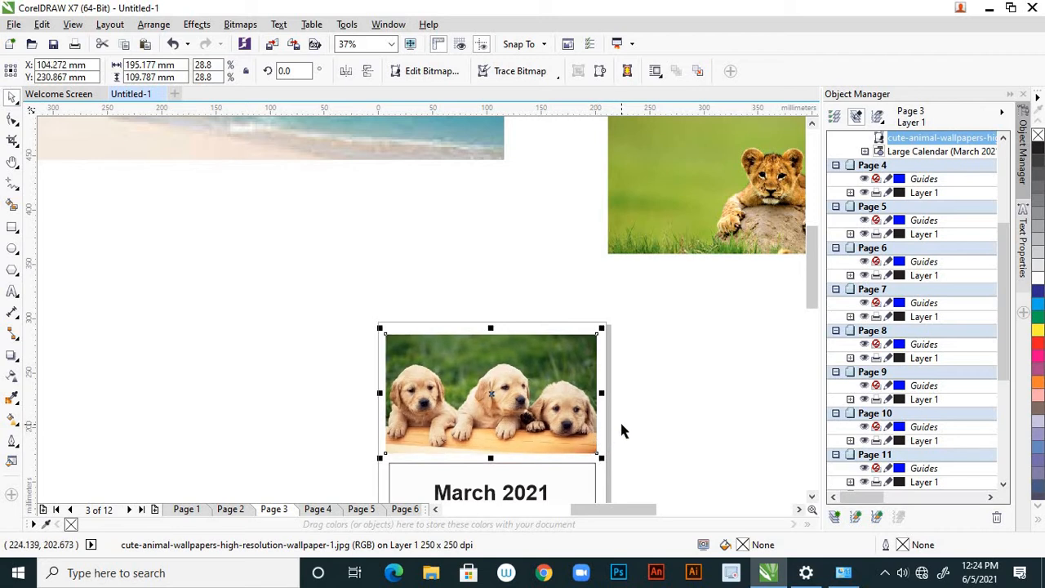
{"action": "key", "text": "Right"}
{"action": "key", "text": "Right"}
{"action": "key", "text": "Up"}
{"action": "key", "text": "Up"}
{"action": "key", "text": "Up"}
{"action": "key", "text": "Up"}
{"action": "key", "text": "Up"}
{"action": "key", "text": "Up"}
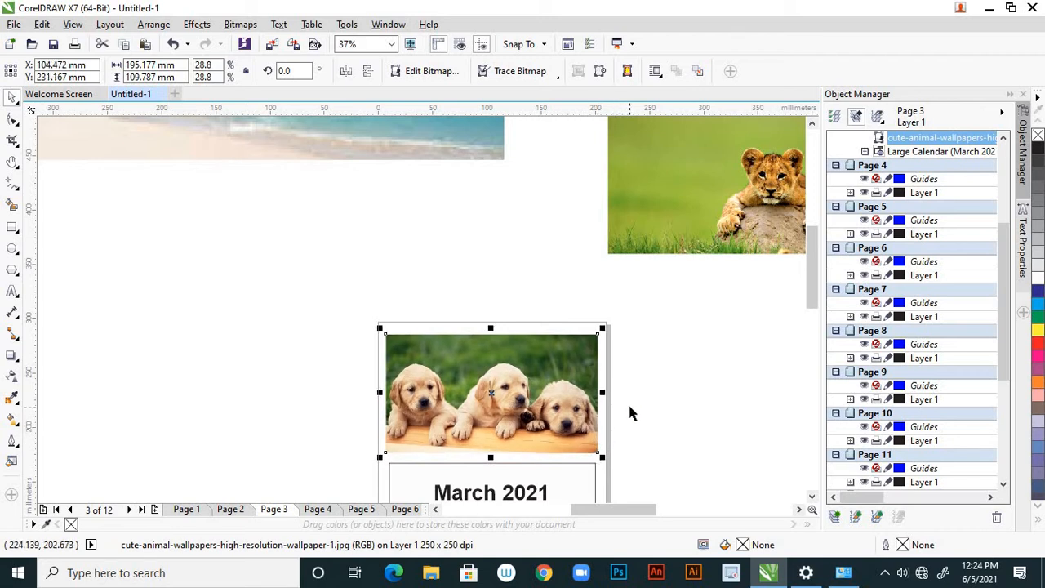
{"action": "key", "text": "Up"}
{"action": "key", "text": "Up"}
{"action": "key", "text": "Up"}
{"action": "key", "text": "Up"}
{"action": "key", "text": "Up"}
{"action": "key", "text": "Up"}
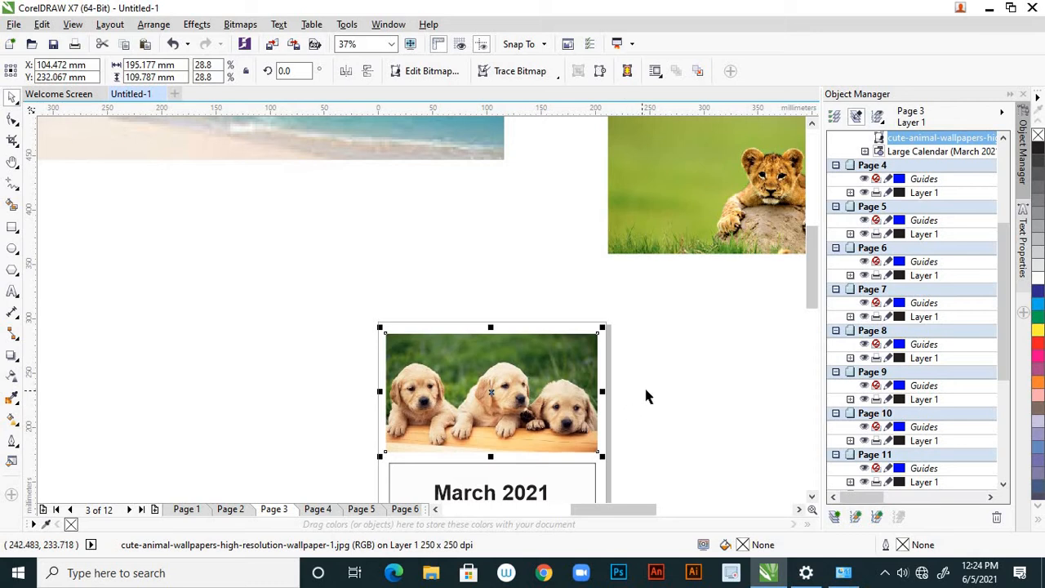
Cut the single leaning palm beach picture from the desktop area and paste it onto Page 4, the April page
{"action": "left_click", "coordinate": [648, 391]}
{"action": "scroll", "coordinate": [580, 362], "scroll_direction": "down", "scroll_amount": 2}
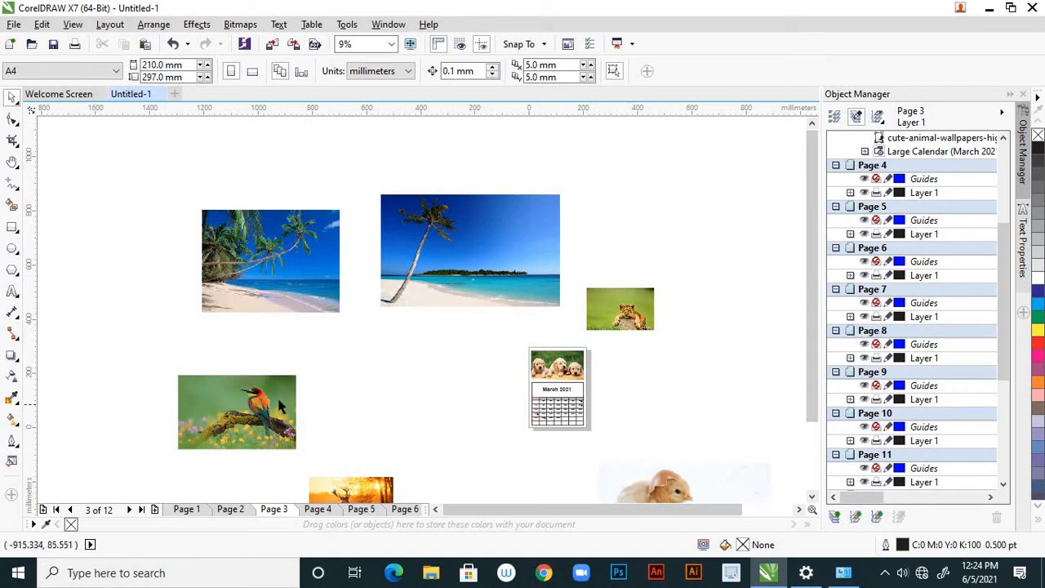
{"action": "left_click", "coordinate": [437, 261]}
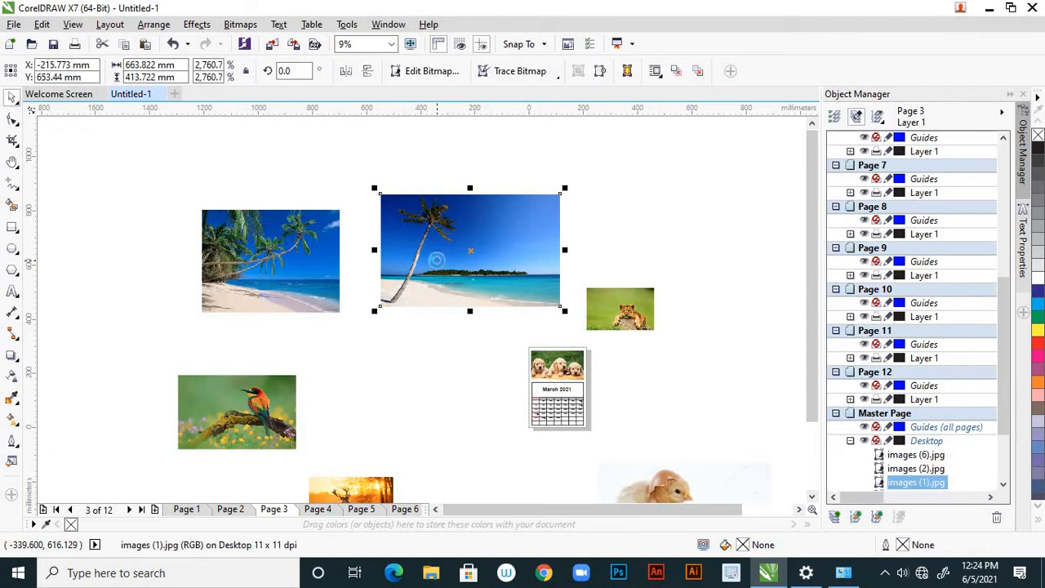
{"action": "key", "text": "Delete"}
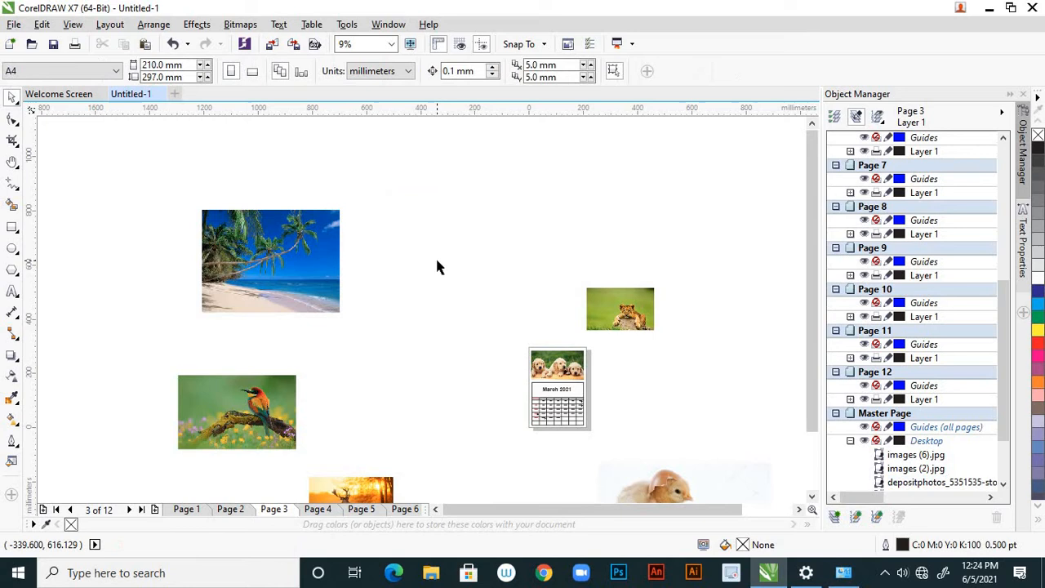
{"action": "left_click", "coordinate": [326, 509]}
{"action": "scroll", "coordinate": [553, 384], "scroll_direction": "up", "scroll_amount": 3}
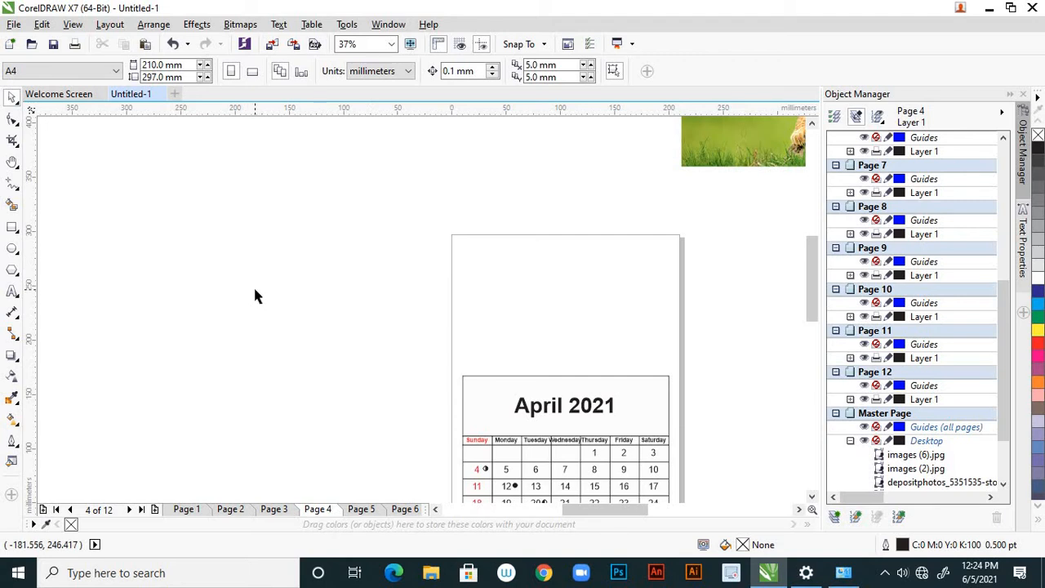
{"action": "key", "text": "ctrl+z"}
{"action": "scroll", "coordinate": [282, 291], "scroll_direction": "down", "scroll_amount": 3}
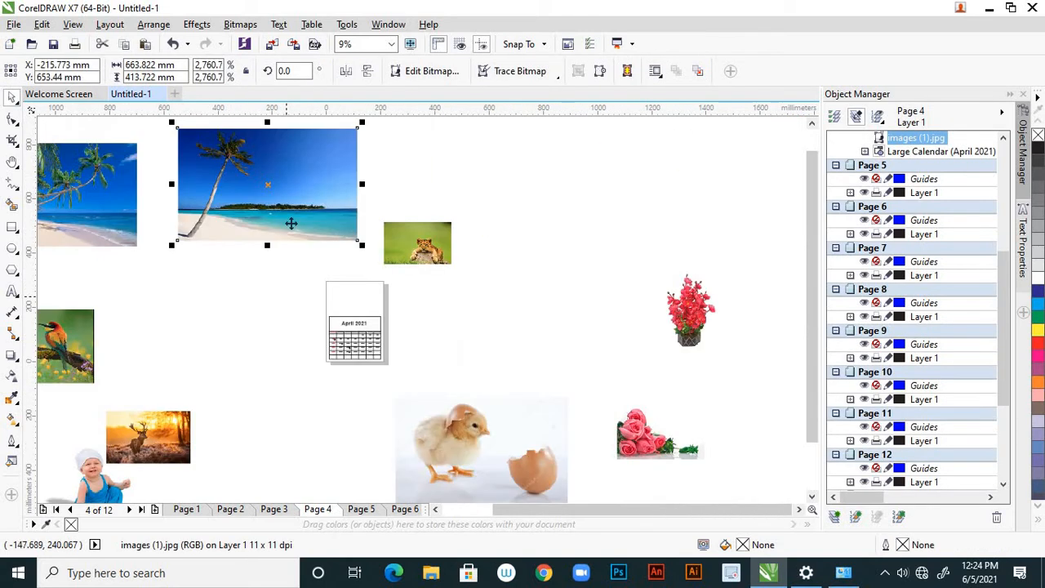
Move the palm beach picture above the April 2021 grid and scale it down to about 184 x 115 mm
{"action": "left_click_drag", "start_coordinate": [307, 202], "coordinate": [294, 304]}
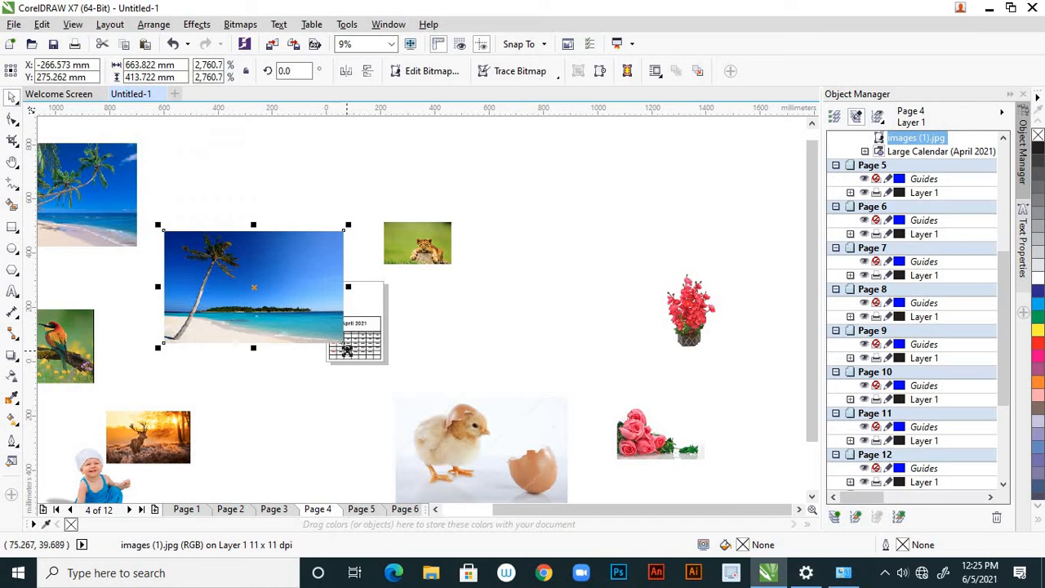
{"action": "left_click_drag", "start_coordinate": [347, 349], "coordinate": [402, 290]}
{"action": "scroll", "coordinate": [282, 287], "scroll_direction": "up", "scroll_amount": 2}
{"action": "left_click_drag", "start_coordinate": [427, 238], "coordinate": [508, 324]}
{"action": "scroll", "coordinate": [400, 277], "scroll_direction": "up", "scroll_amount": 2}
{"action": "left_click_drag", "start_coordinate": [548, 275], "coordinate": [557, 270]}
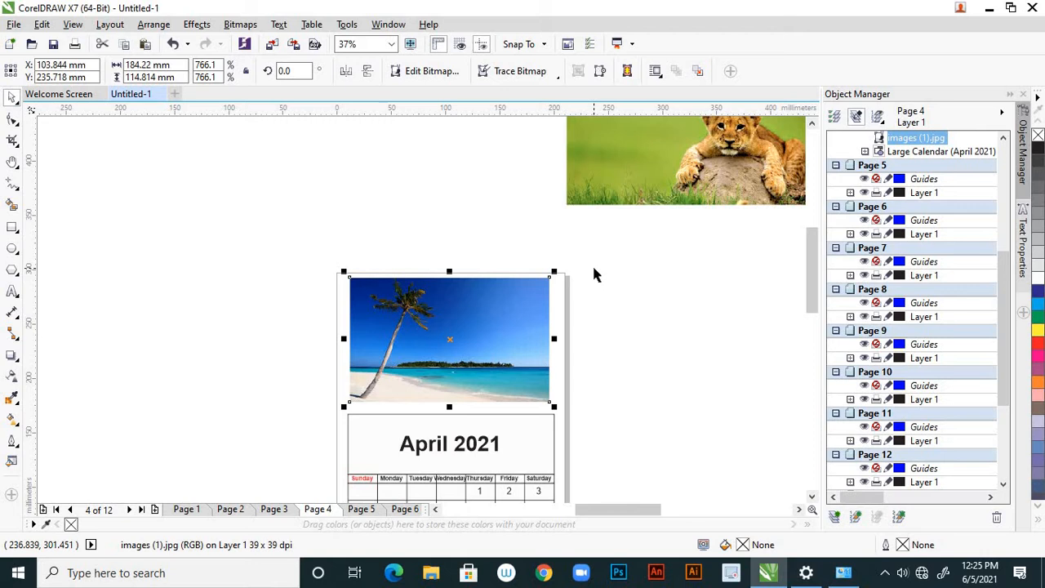
Nudge the palm beach picture down about 4 mm and slightly right in the blank area above the April grid
{"action": "key", "text": "Down"}
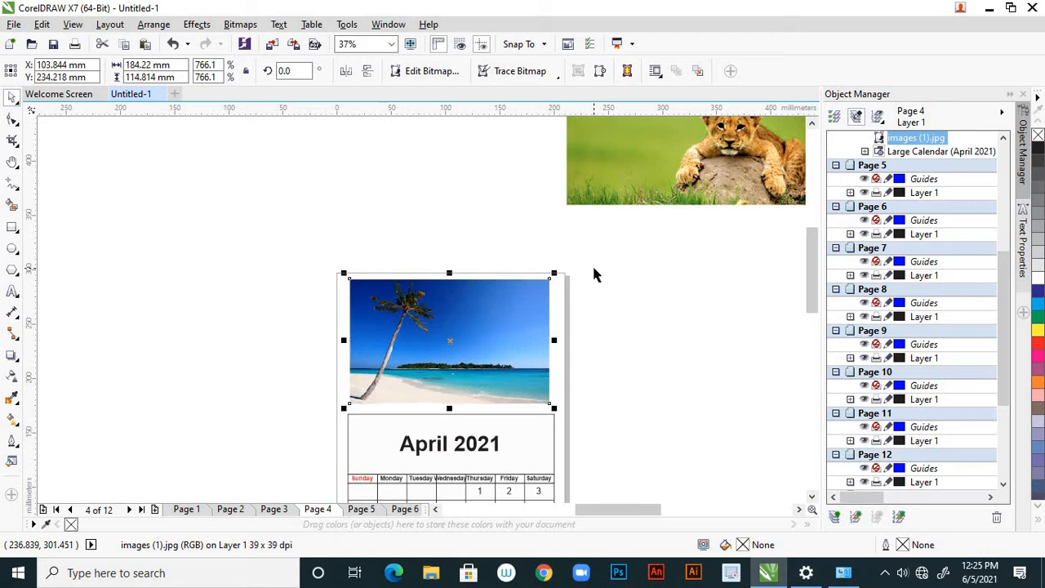
{"action": "key", "text": "Down"}
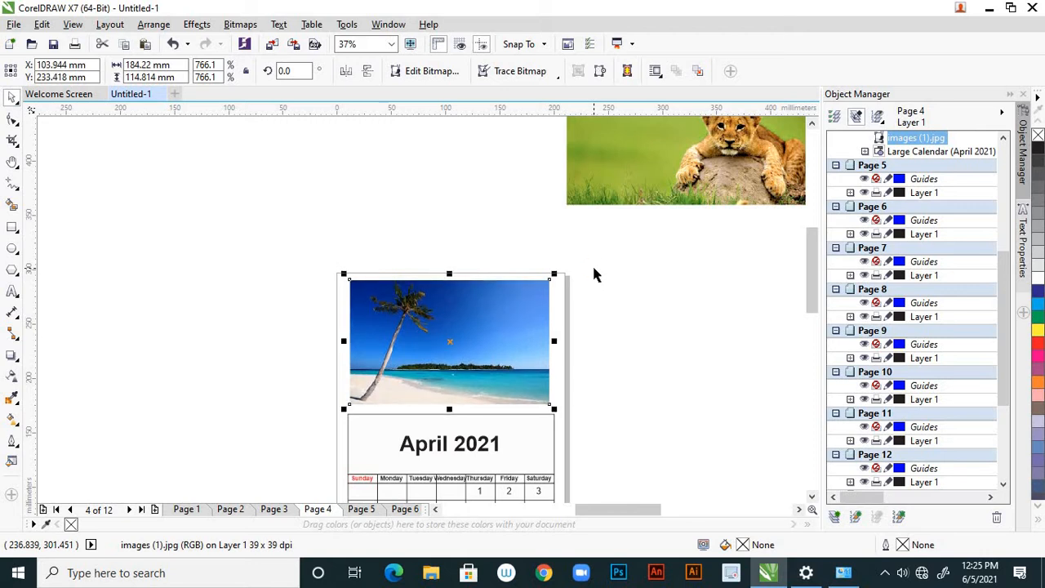
{"action": "key", "text": "Down"}
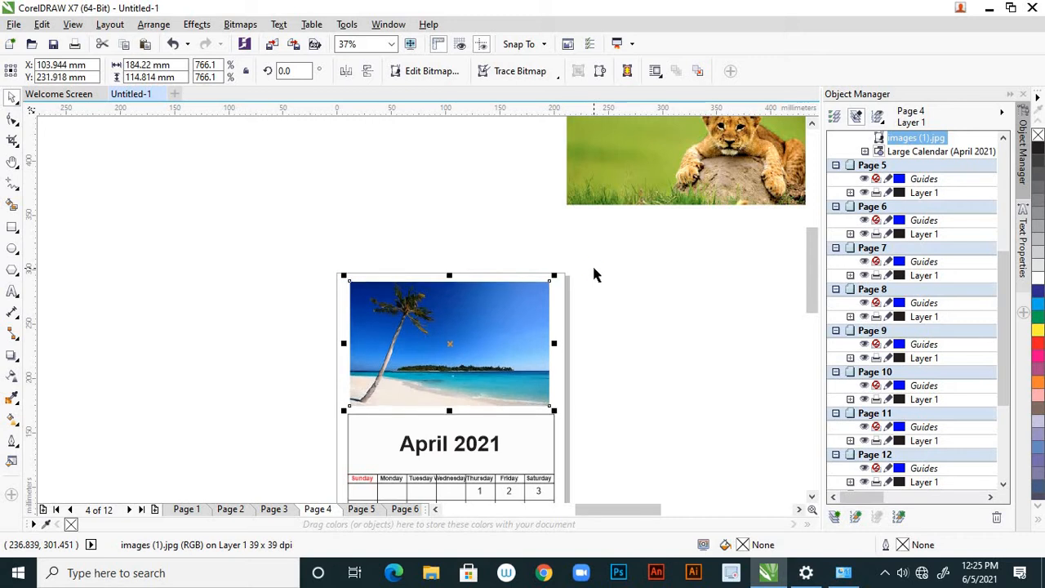
{"action": "key", "text": "Down"}
{"action": "key", "text": "Down"}
{"action": "key", "text": "Right"}
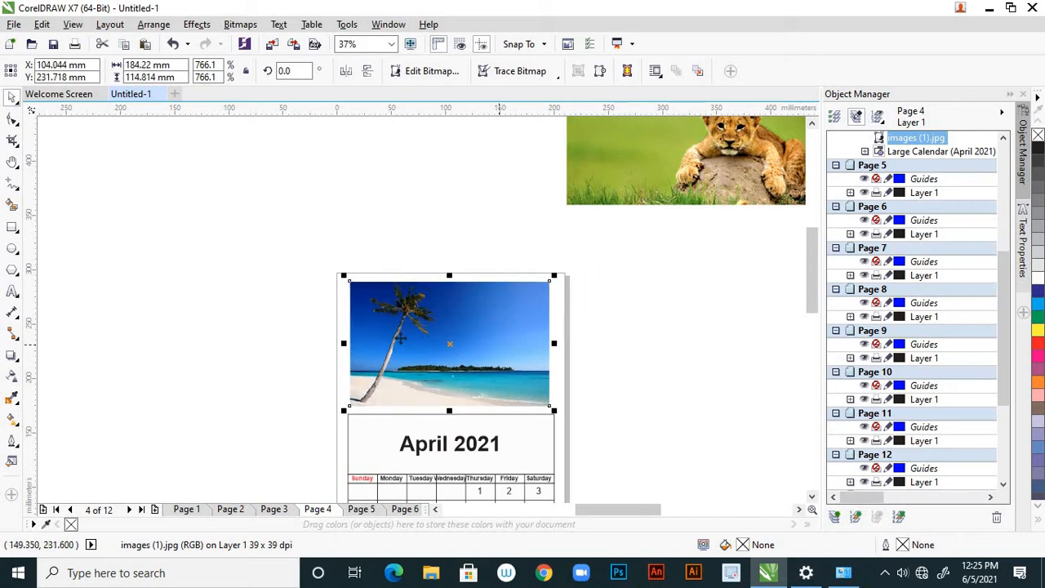
Widen the April palm picture to about 189 mm and nudge it right about 2.5 mm to line up with the grid
{"action": "scroll", "coordinate": [399, 341], "scroll_direction": "up", "scroll_amount": 2}
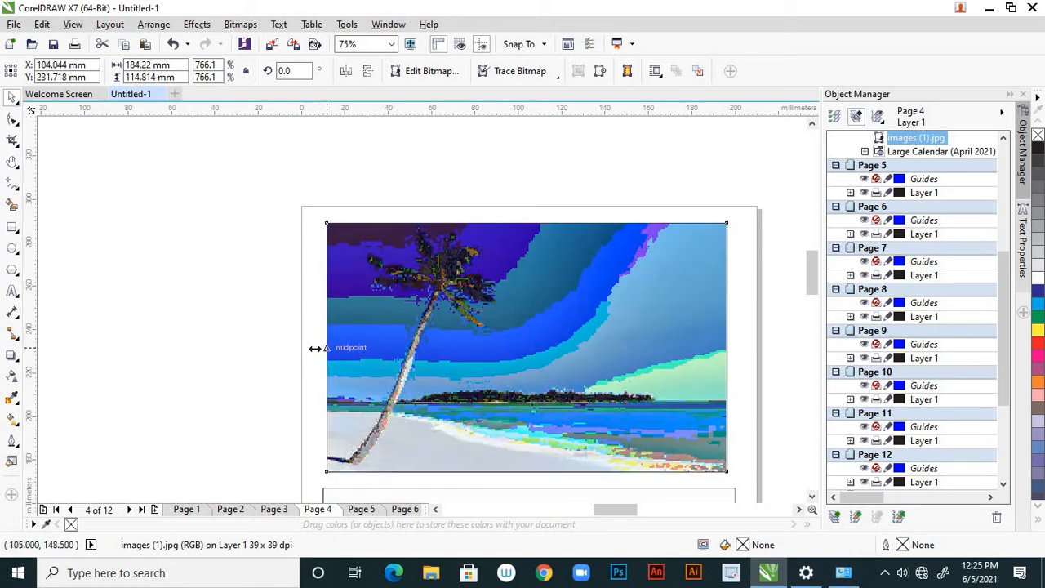
{"action": "left_click_drag", "start_coordinate": [315, 348], "coordinate": [312, 349]}
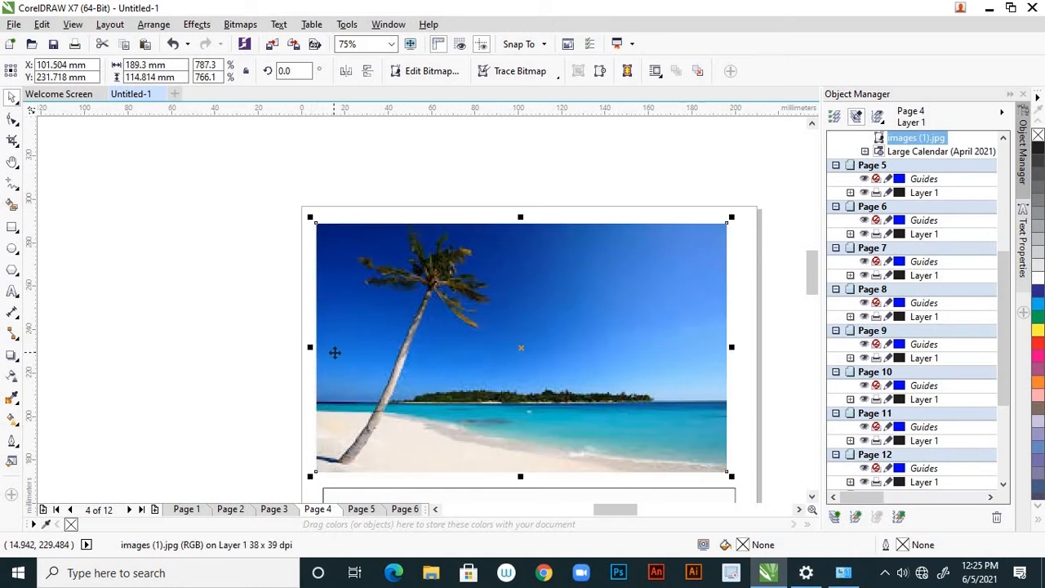
{"action": "key", "text": "Right"}
{"action": "key", "text": "Right"}
{"action": "key", "text": "Right"}
{"action": "key", "text": "Right"}
{"action": "key", "text": "Right"}
{"action": "key", "text": "Right"}
{"action": "key", "text": "Right"}
{"action": "key", "text": "Right"}
{"action": "key", "text": "Right"}
{"action": "key", "text": "Right"}
{"action": "key", "text": "Right"}
{"action": "key", "text": "Right"}
{"action": "key", "text": "Right"}
{"action": "key", "text": "Right"}
{"action": "key", "text": "Right"}
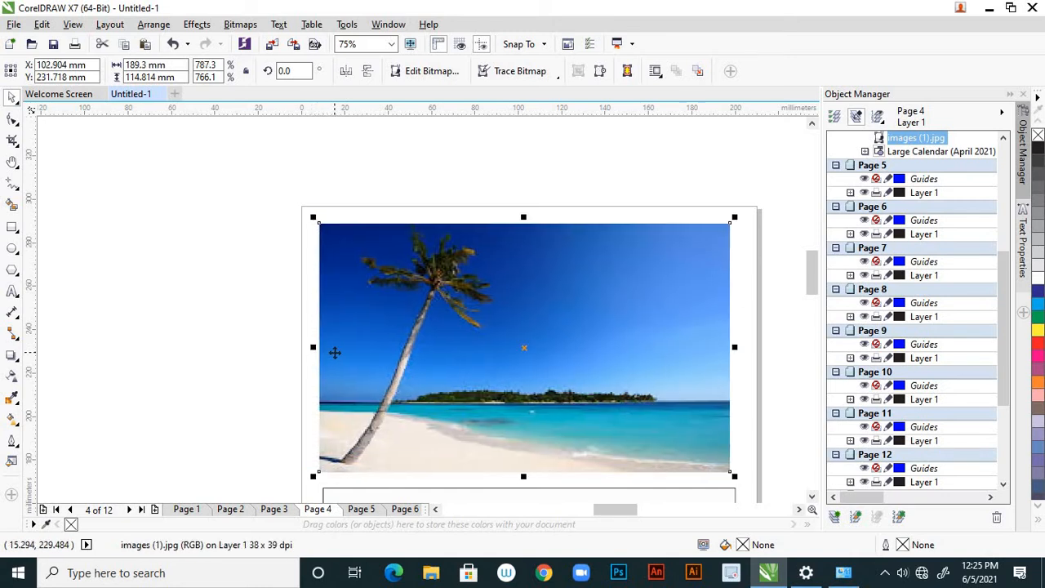
{"action": "key", "text": "Right"}
{"action": "key", "text": "Right"}
{"action": "key", "text": "Right"}
{"action": "key", "text": "Right"}
{"action": "key", "text": "Right"}
{"action": "key", "text": "Right"}
{"action": "key", "text": "Right"}
{"action": "key", "text": "Right"}
{"action": "key", "text": "Right"}
{"action": "key", "text": "Right"}
{"action": "key", "text": "Right"}
{"action": "key", "text": "Right"}
{"action": "key", "text": "Right"}
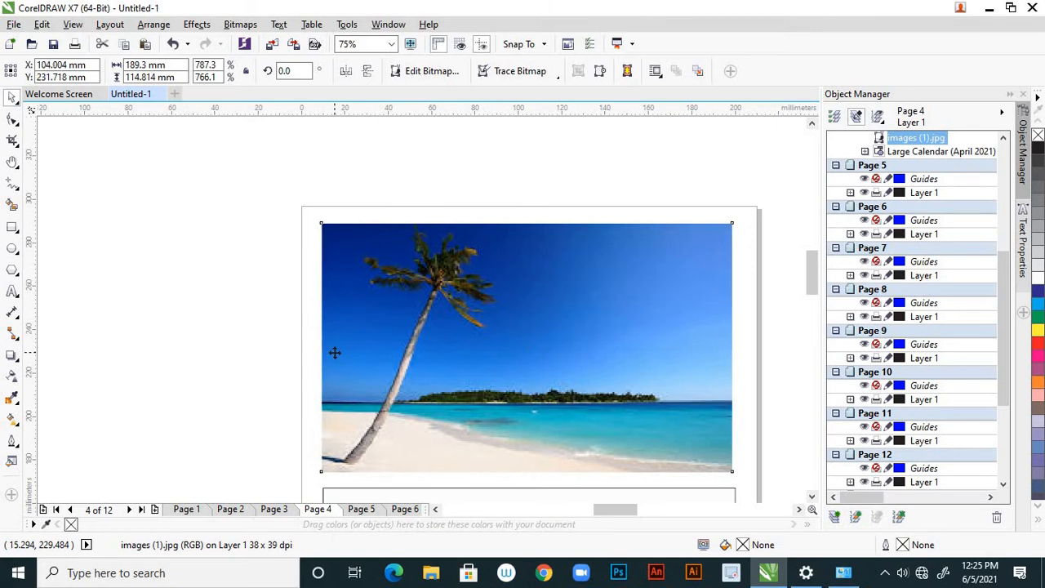
{"action": "left_click", "coordinate": [252, 320]}
Cut the colourful bird picture from the desktop area and paste it onto Page 5, the May page
{"action": "scroll", "coordinate": [349, 292], "scroll_direction": "down", "scroll_amount": 5}
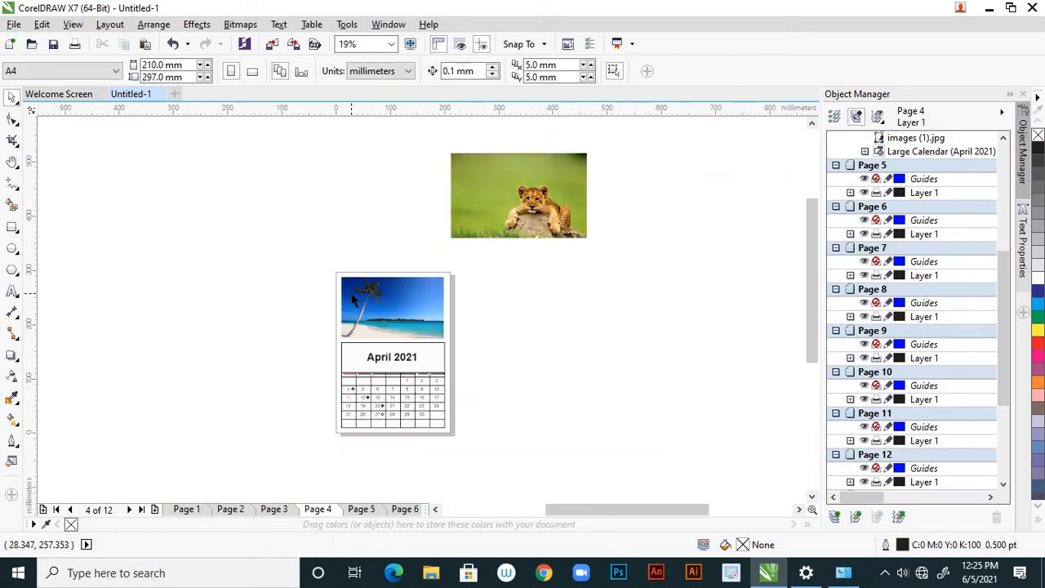
{"action": "scroll", "coordinate": [239, 331], "scroll_direction": "up", "scroll_amount": 1}
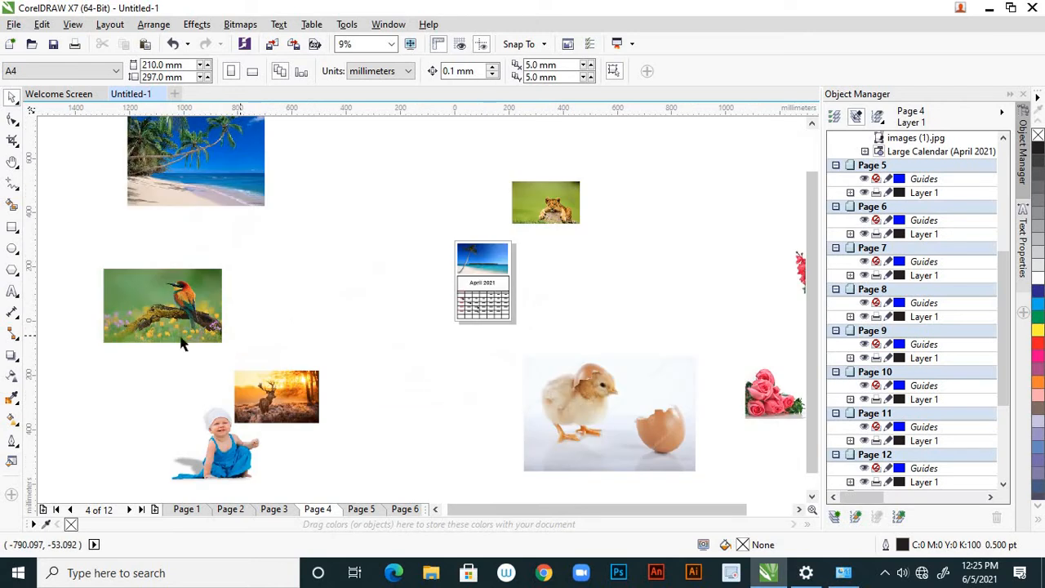
{"action": "left_click", "coordinate": [192, 308]}
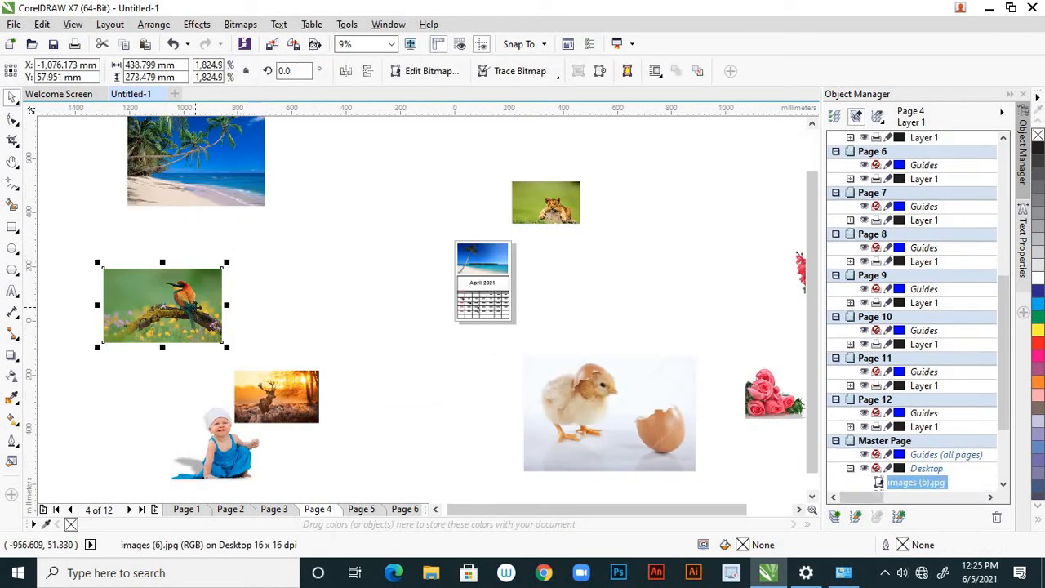
{"action": "key", "text": "Delete"}
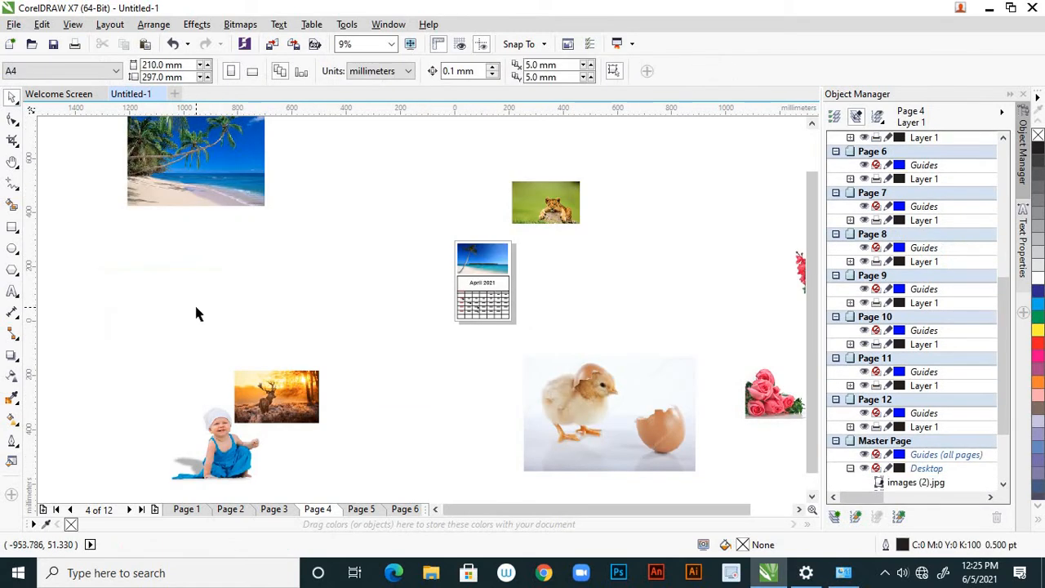
{"action": "left_click", "coordinate": [362, 509]}
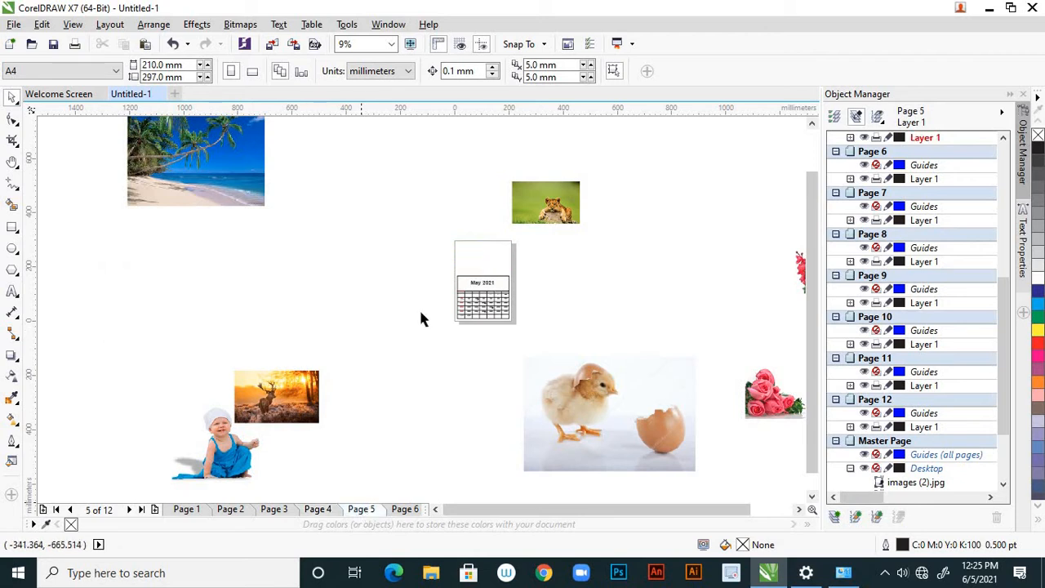
{"action": "scroll", "coordinate": [367, 267], "scroll_direction": "up", "scroll_amount": 2}
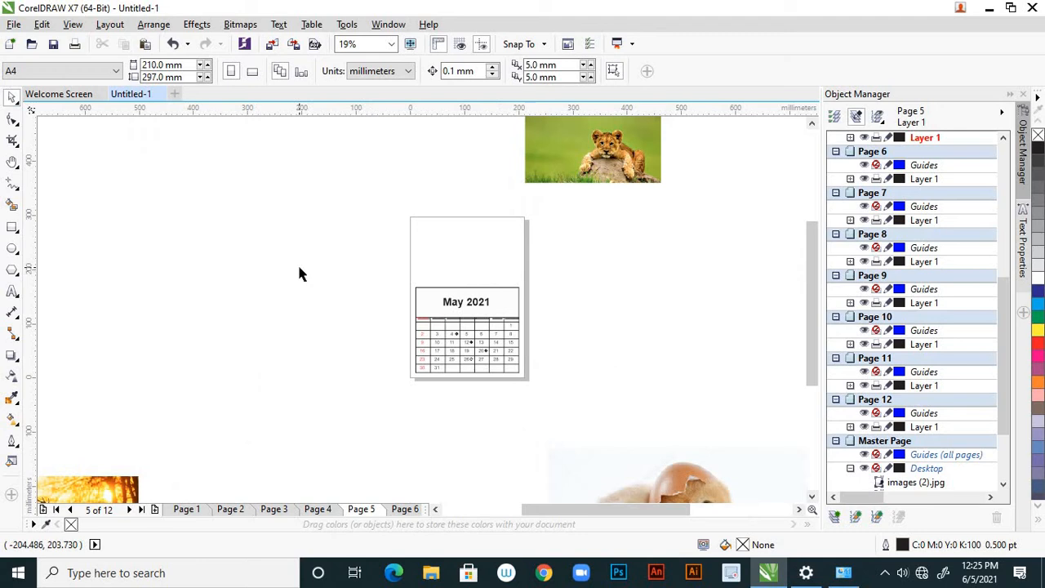
{"action": "key", "text": "ctrl+z"}
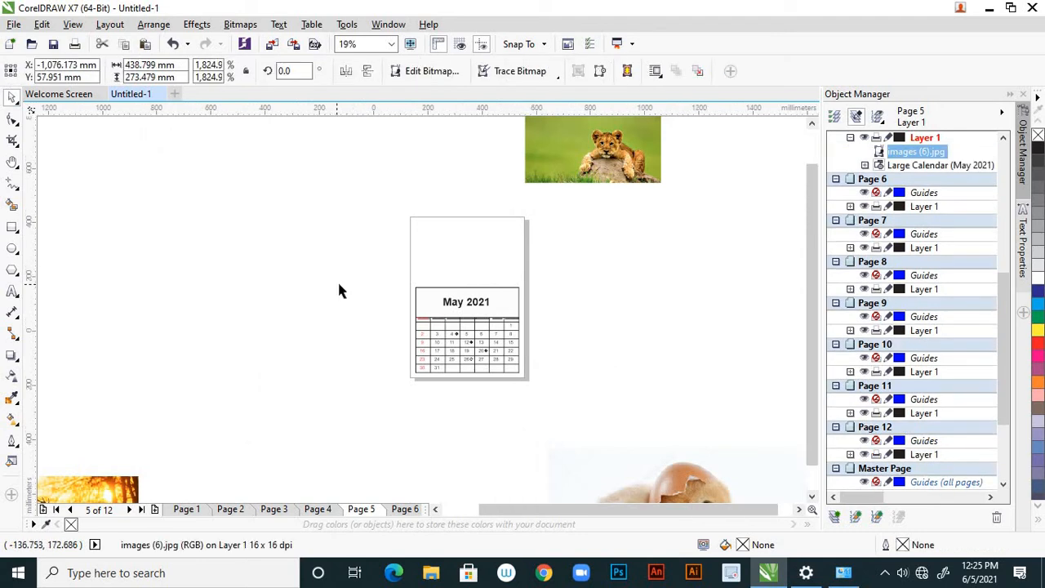
Move the bird picture over to the May page and scale it down to about 198 x 123 mm
{"action": "scroll", "coordinate": [337, 279], "scroll_direction": "down", "scroll_amount": 2}
{"action": "left_click_drag", "start_coordinate": [267, 320], "coordinate": [310, 333]}
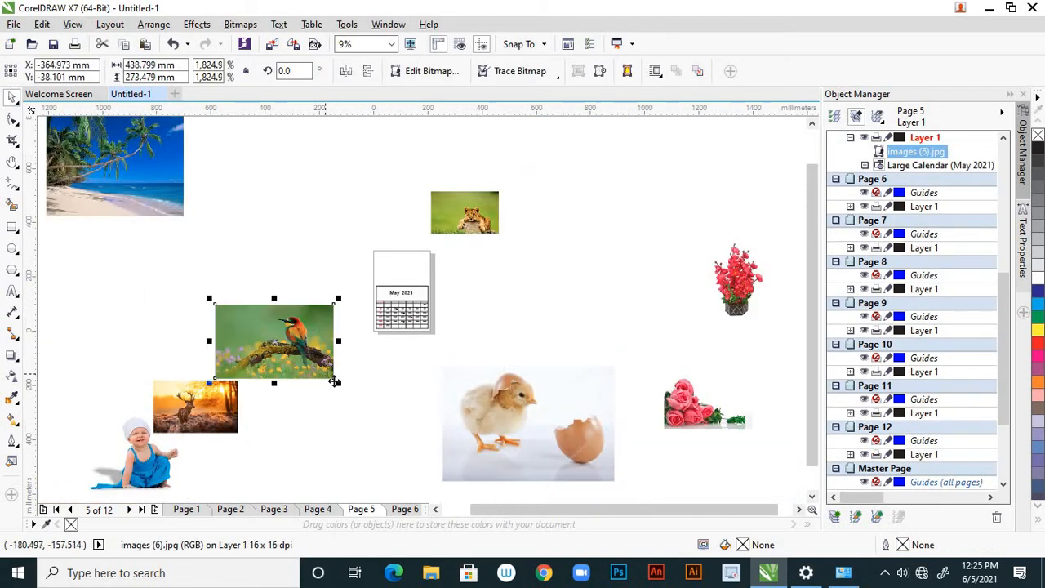
{"action": "left_click_drag", "start_coordinate": [337, 384], "coordinate": [422, 261]}
{"action": "scroll", "coordinate": [421, 260], "scroll_direction": "up", "scroll_amount": 2}
{"action": "scroll", "coordinate": [421, 259], "scroll_direction": "up", "scroll_amount": 2}
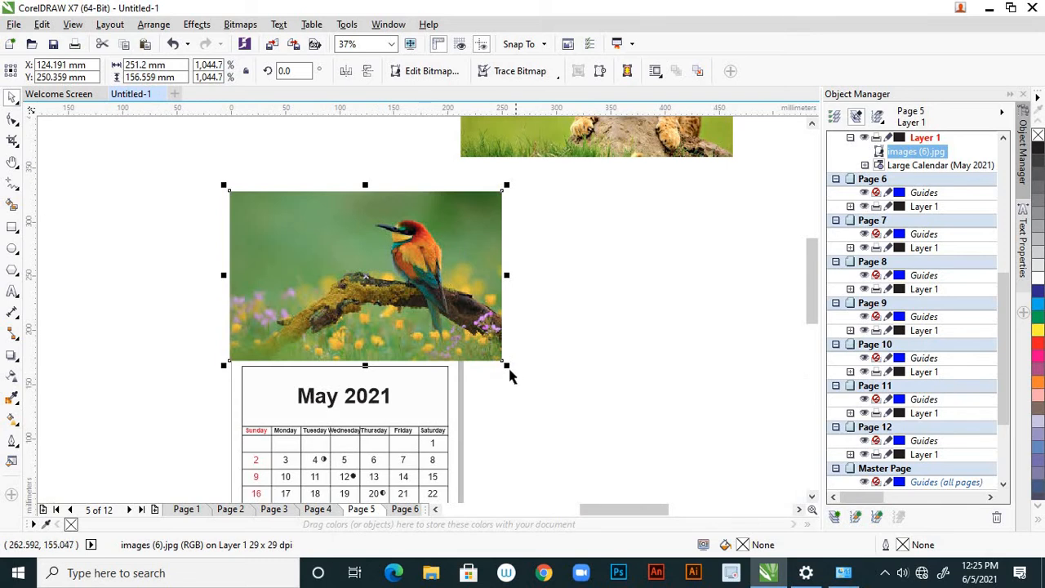
{"action": "left_click_drag", "start_coordinate": [506, 366], "coordinate": [468, 342]}
Place the bird picture in the blank area above the May 2021 grid and nudge it slightly down and left
{"action": "scroll", "coordinate": [383, 269], "scroll_direction": "up", "scroll_amount": 2}
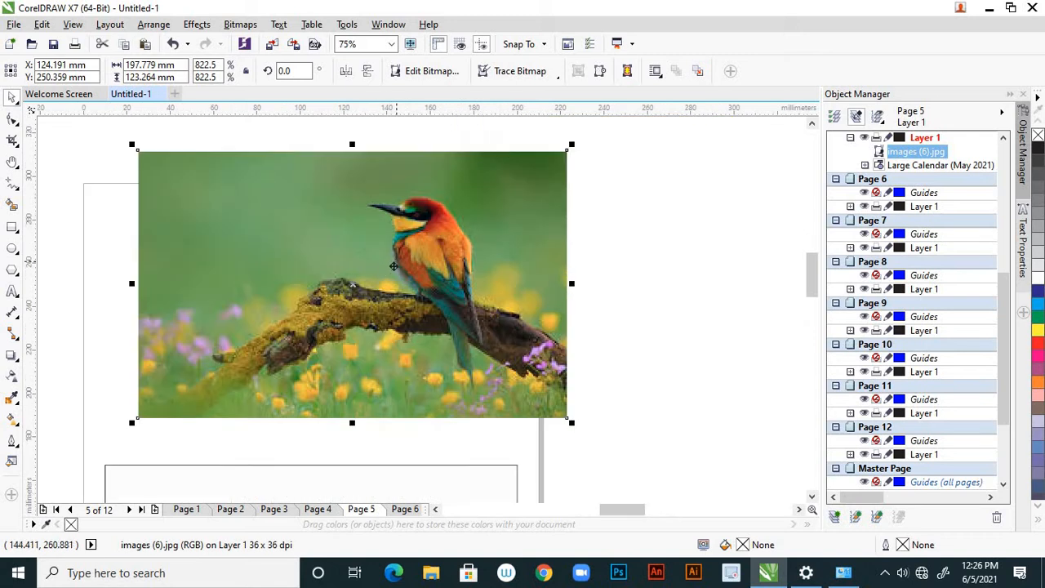
{"action": "left_click_drag", "start_coordinate": [393, 265], "coordinate": [380, 254]}
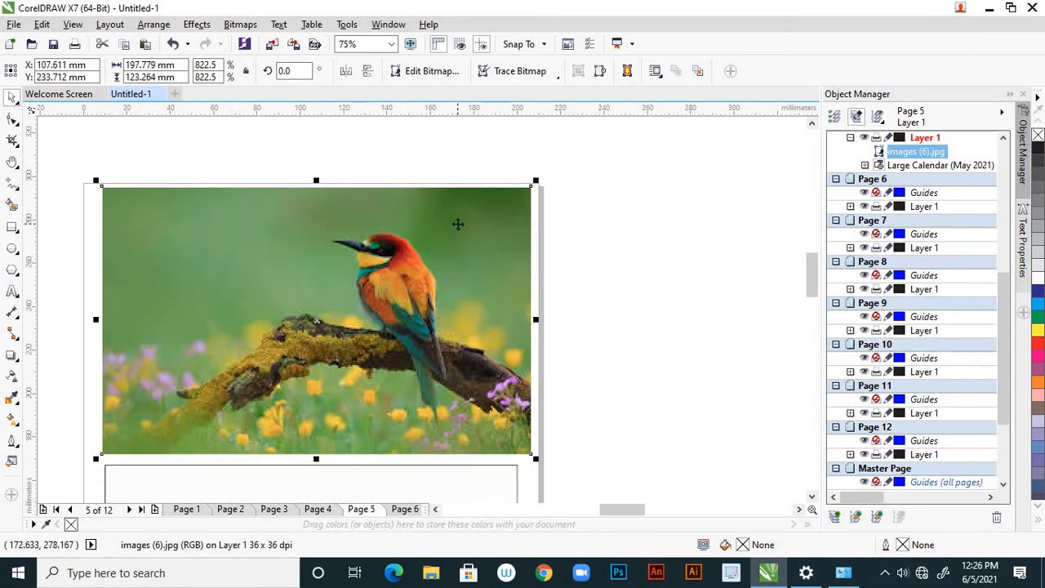
{"action": "key", "text": "Down"}
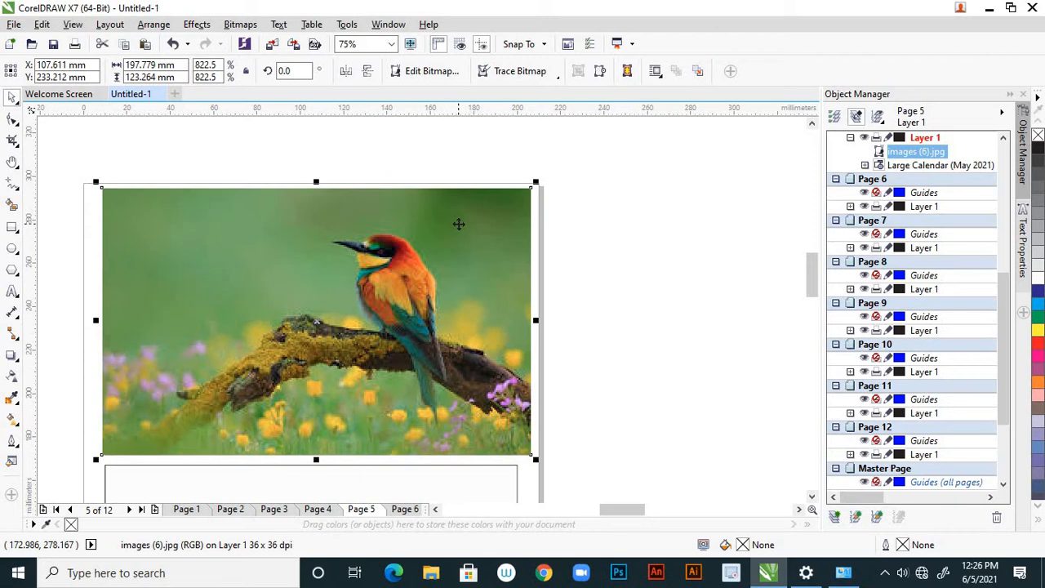
{"action": "key", "text": "Left"}
{"action": "key", "text": "Left"}
{"action": "key", "text": "Left"}
{"action": "key", "text": "Left"}
{"action": "key", "text": "Left"}
{"action": "key", "text": "Left"}
{"action": "key", "text": "Left"}
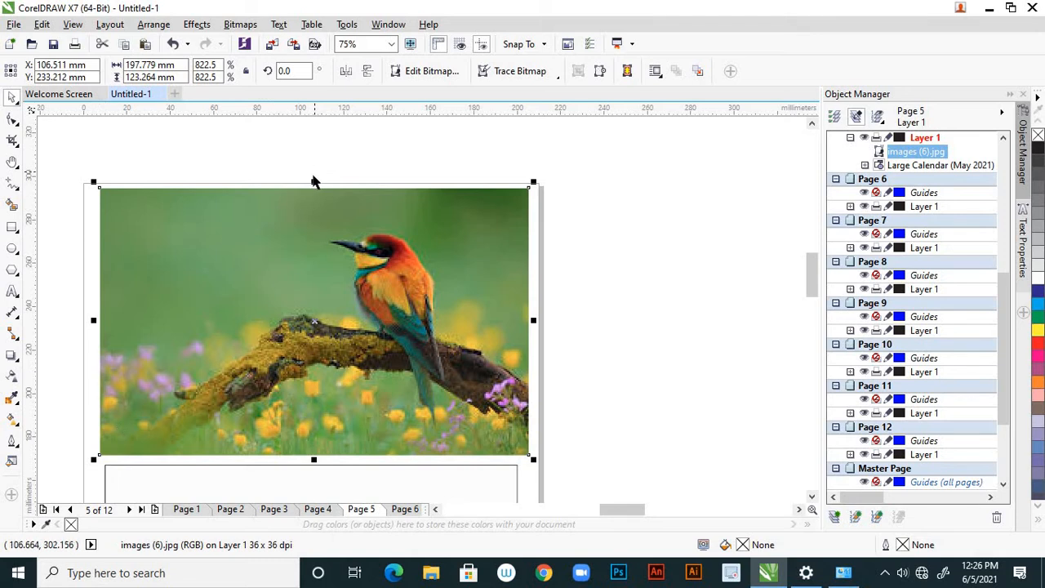
Reduce the bird picture's height to about 121.5 mm from its upper edge and widen it leftwards to about 200 mm
{"action": "mouse_move", "coordinate": [313, 181]}
{"action": "left_mouse_down"}
{"action": "mouse_move", "coordinate": [314, 191]}
{"action": "mouse_move", "coordinate": [318, 181]}
{"action": "left_mouse_up"}
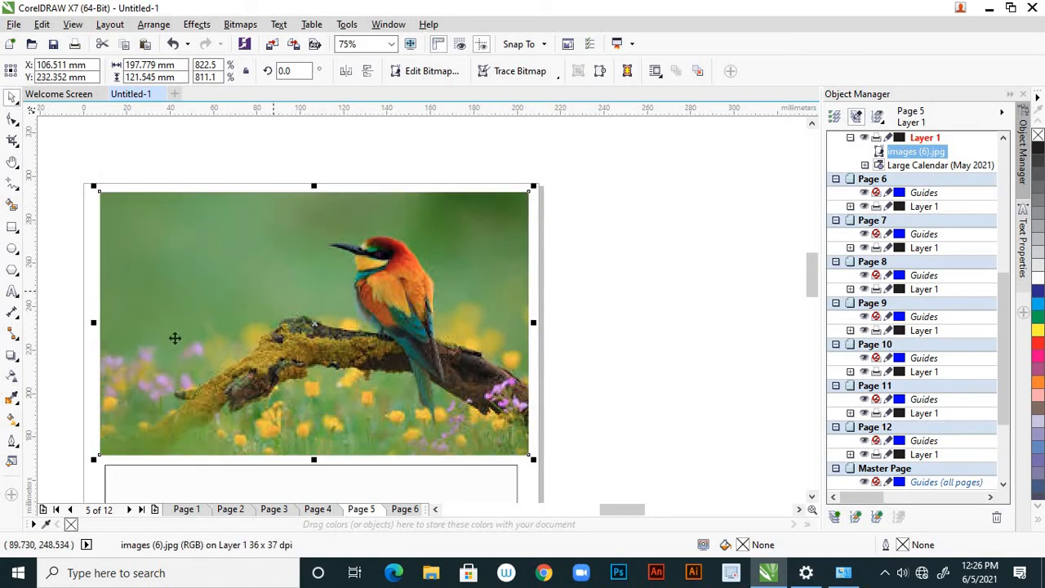
{"action": "scroll", "coordinate": [62, 312], "scroll_direction": "up", "scroll_amount": 2}
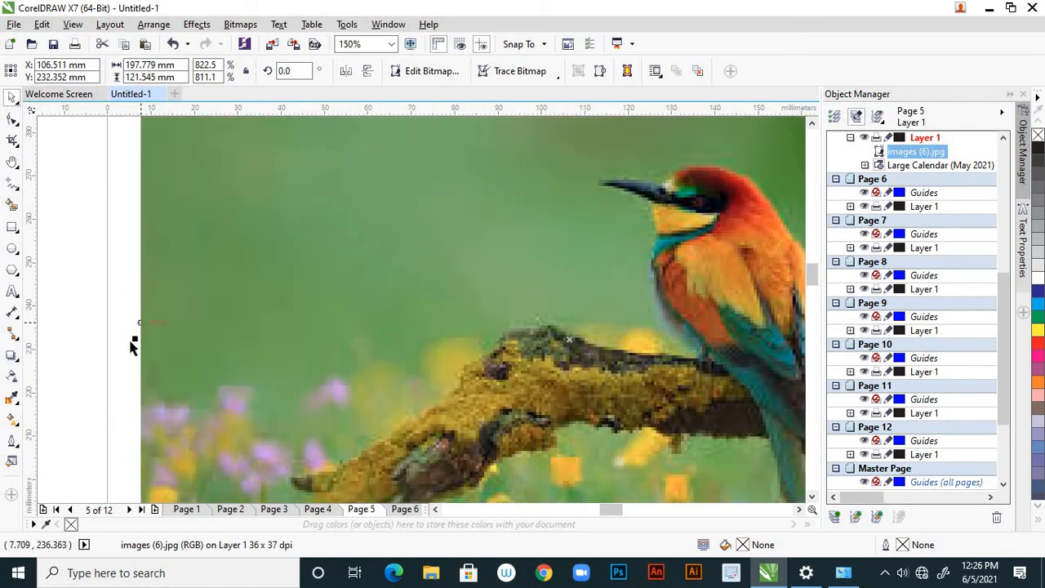
{"action": "left_click_drag", "start_coordinate": [134, 337], "coordinate": [123, 338]}
{"action": "key", "text": "Escape"}
{"action": "scroll", "coordinate": [242, 324], "scroll_direction": "down", "scroll_amount": 2}
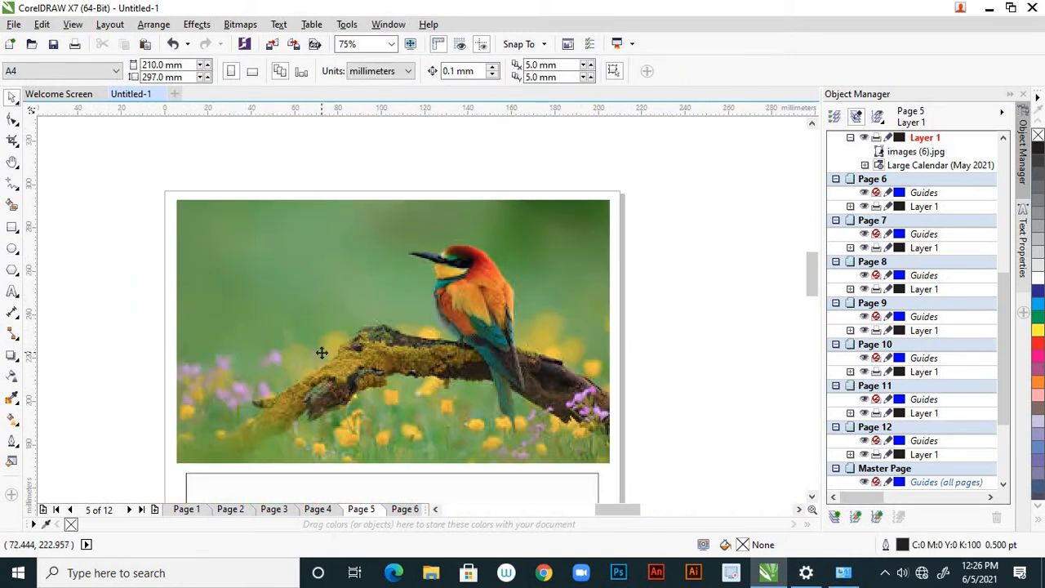
Shift the bird picture down about 0.4 mm above the May grid and deselect it
{"action": "left_click", "coordinate": [320, 353]}
{"action": "scroll", "coordinate": [377, 359], "scroll_direction": "down", "scroll_amount": 2}
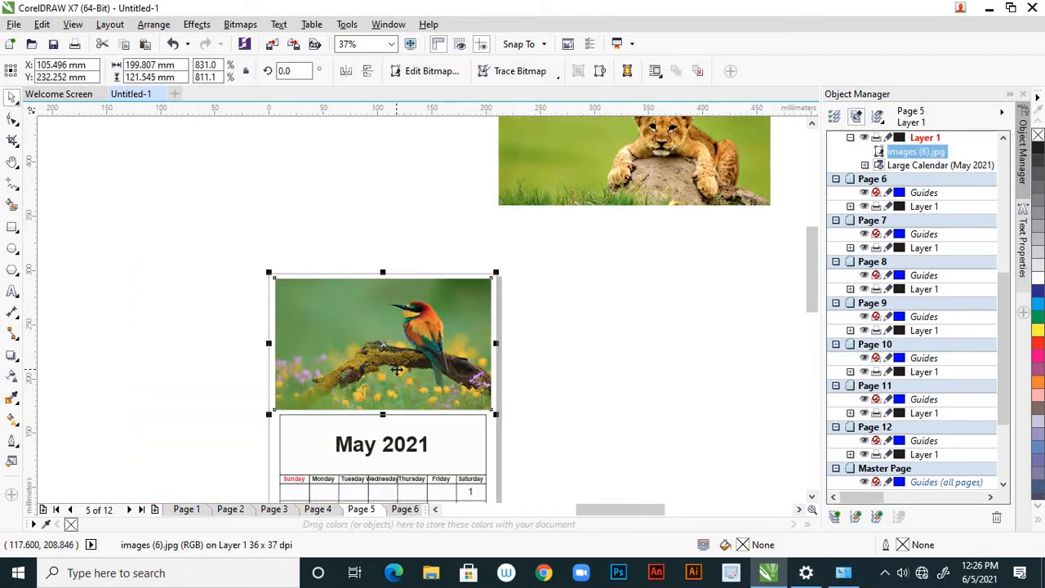
{"action": "left_click_drag", "start_coordinate": [395, 369], "coordinate": [397, 371]}
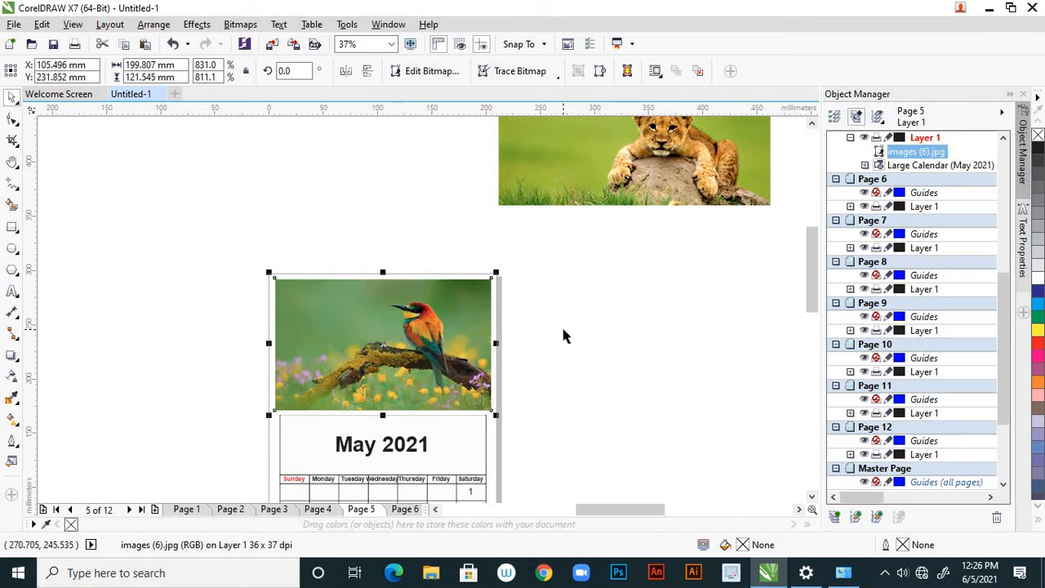
{"action": "key", "text": "Escape"}
{"action": "scroll", "coordinate": [539, 306], "scroll_direction": "down", "scroll_amount": 5}
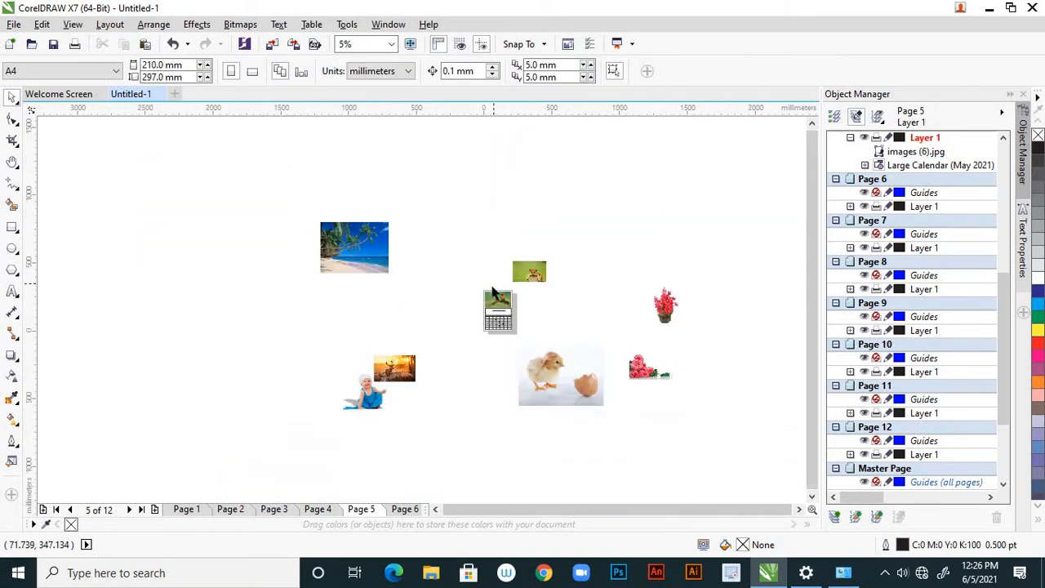
{"action": "scroll", "coordinate": [453, 335], "scroll_direction": "up", "scroll_amount": 2}
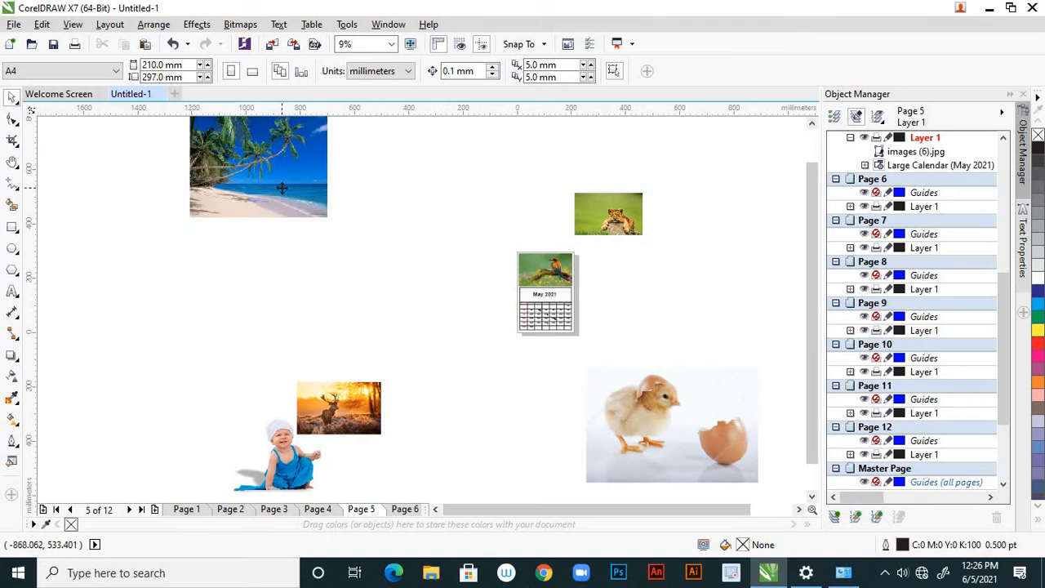
Move the palm beach picture over to the June page and scale it down to about 190 x 142 mm
{"action": "left_click", "coordinate": [281, 187]}
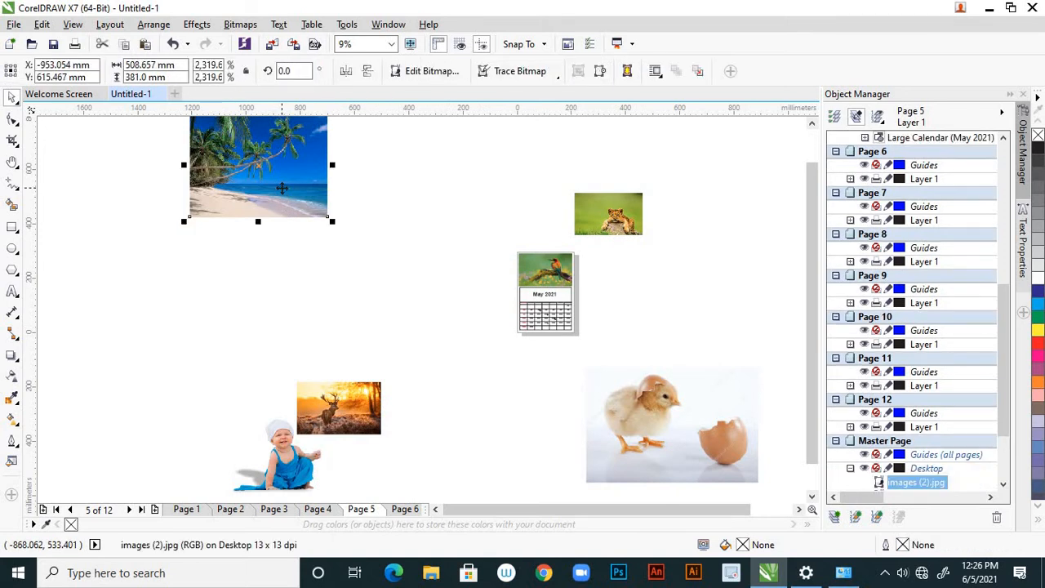
{"action": "key", "text": "Delete"}
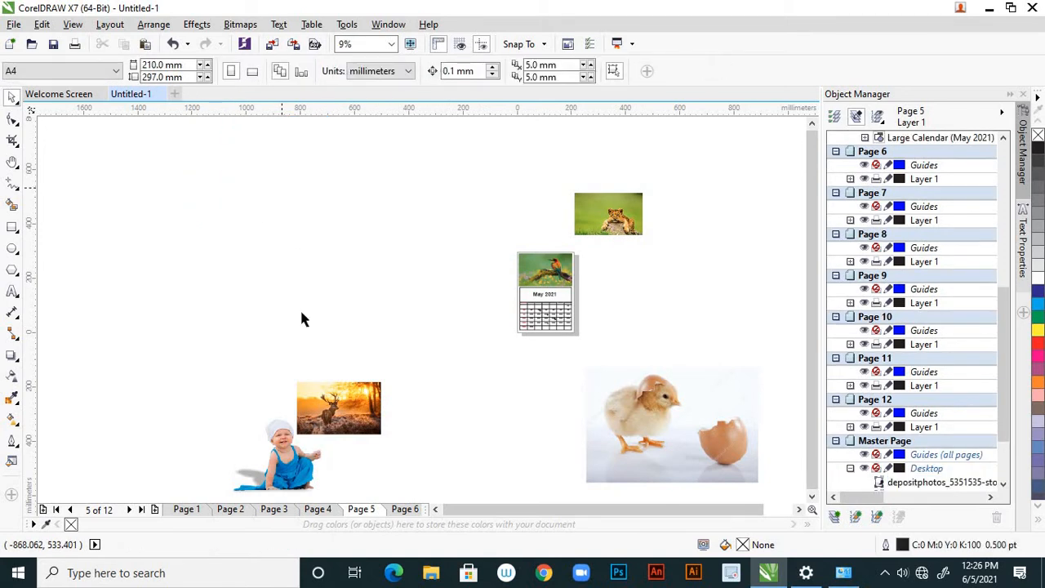
{"action": "left_click", "coordinate": [403, 509]}
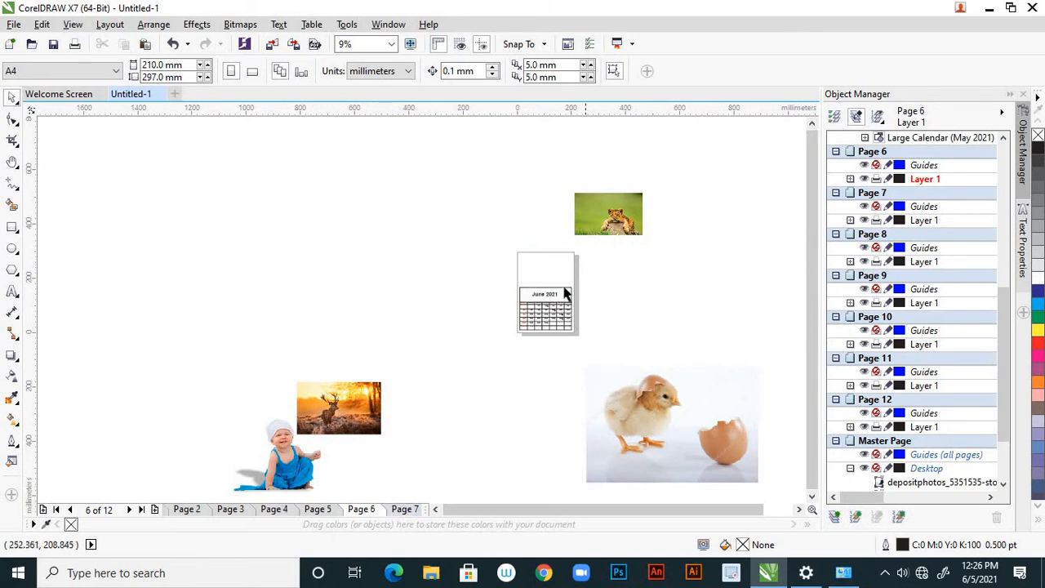
{"action": "scroll", "coordinate": [563, 292], "scroll_direction": "up", "scroll_amount": 2}
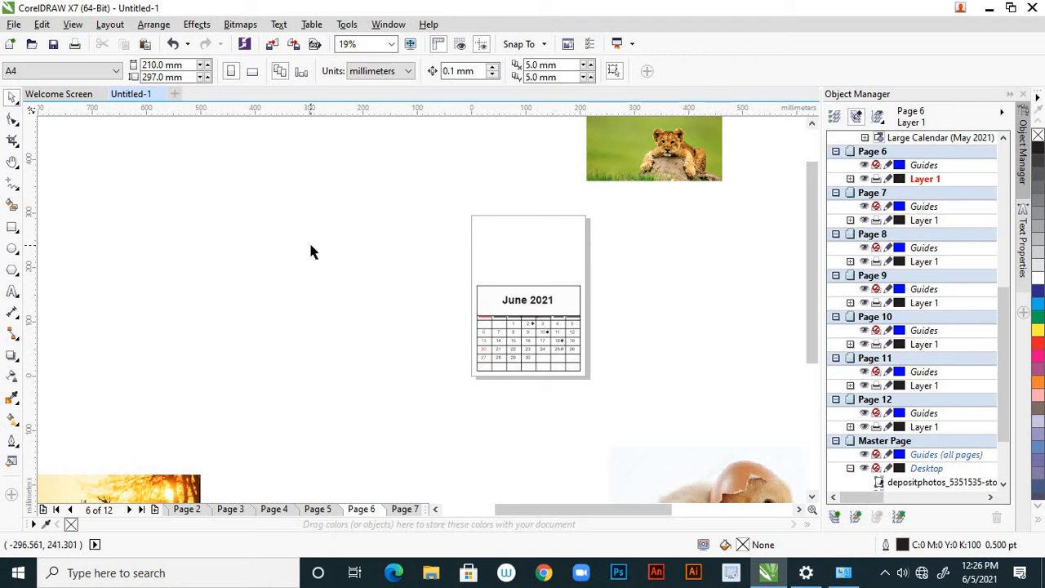
{"action": "key", "text": "ctrl+v"}
{"action": "left_click_drag", "start_coordinate": [66, 134], "coordinate": [560, 242]}
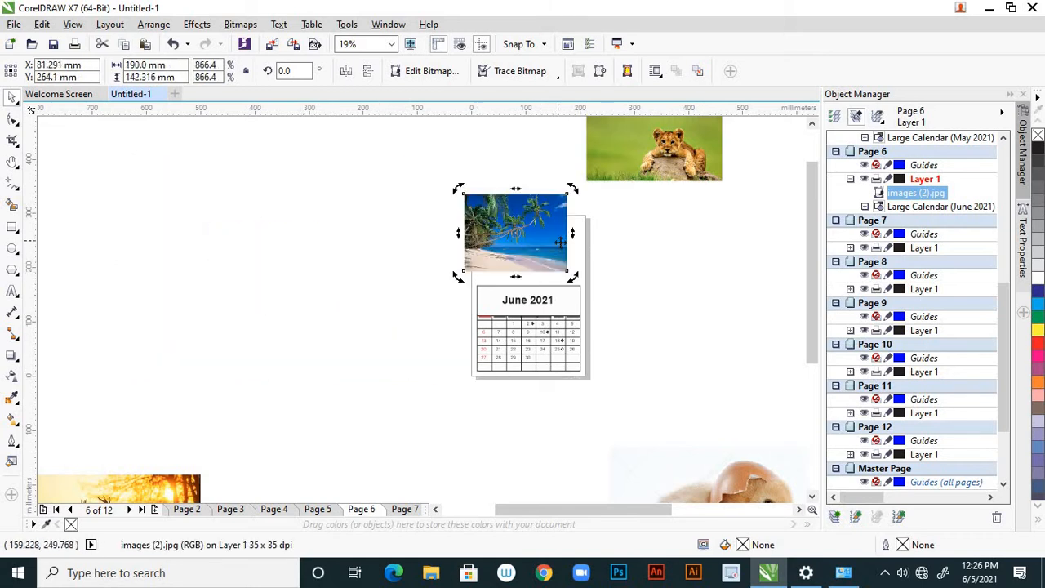
Scale the beach picture down to about 171 x 128 mm and place it in the blank area above the June 2021 grid
{"action": "scroll", "coordinate": [556, 238], "scroll_direction": "up", "scroll_amount": 4}
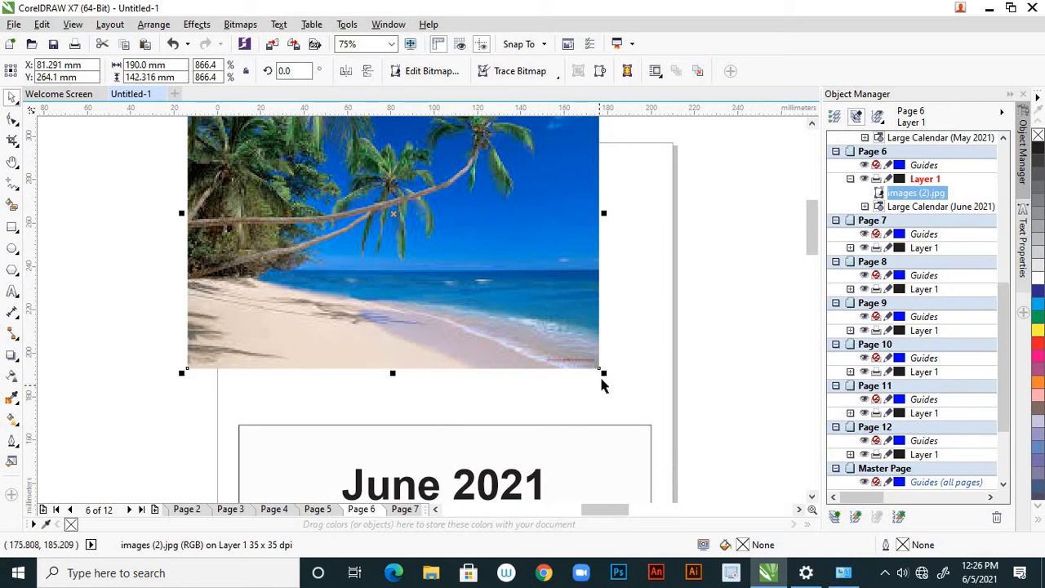
{"action": "left_click_drag", "start_coordinate": [604, 375], "coordinate": [577, 353]}
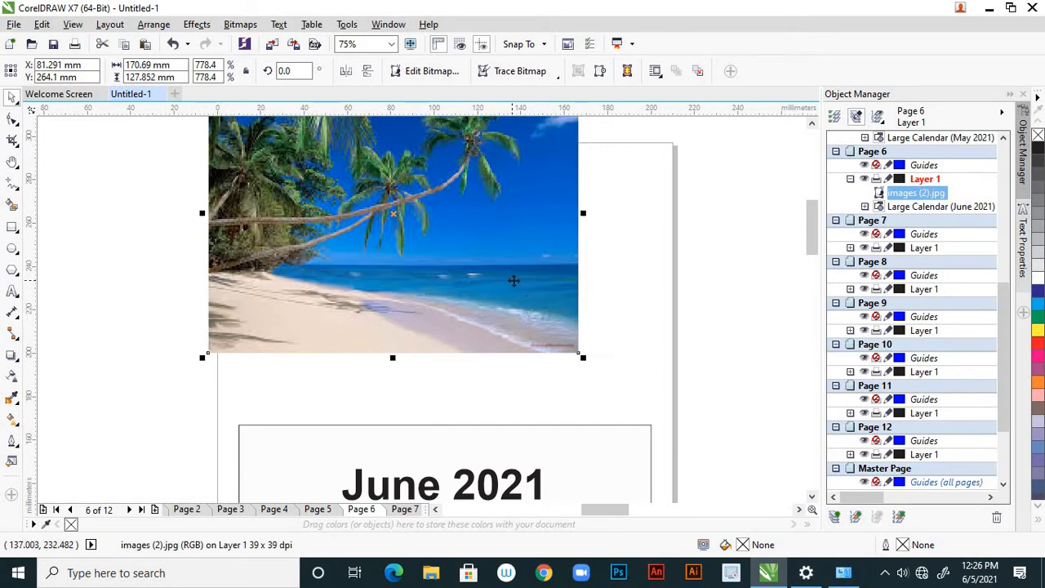
{"action": "left_click_drag", "start_coordinate": [514, 280], "coordinate": [557, 341]}
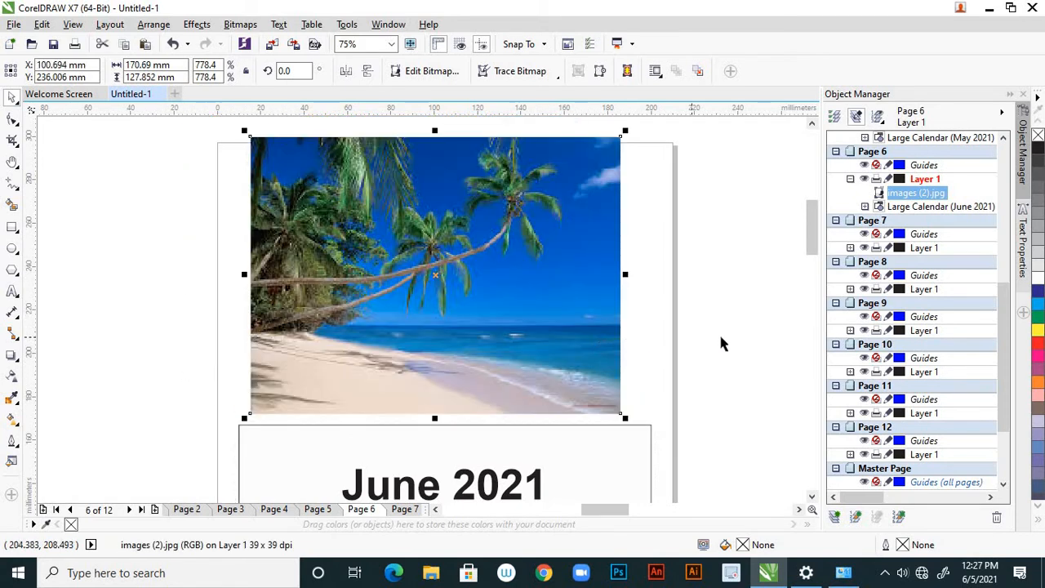
Reduce the beach picture's height to about 118.6 mm from its upper edge and widen it on both sides to about 189.5 mm
{"action": "left_click", "coordinate": [637, 359]}
{"action": "left_click", "coordinate": [515, 247]}
{"action": "left_click_drag", "start_coordinate": [434, 136], "coordinate": [434, 156]}
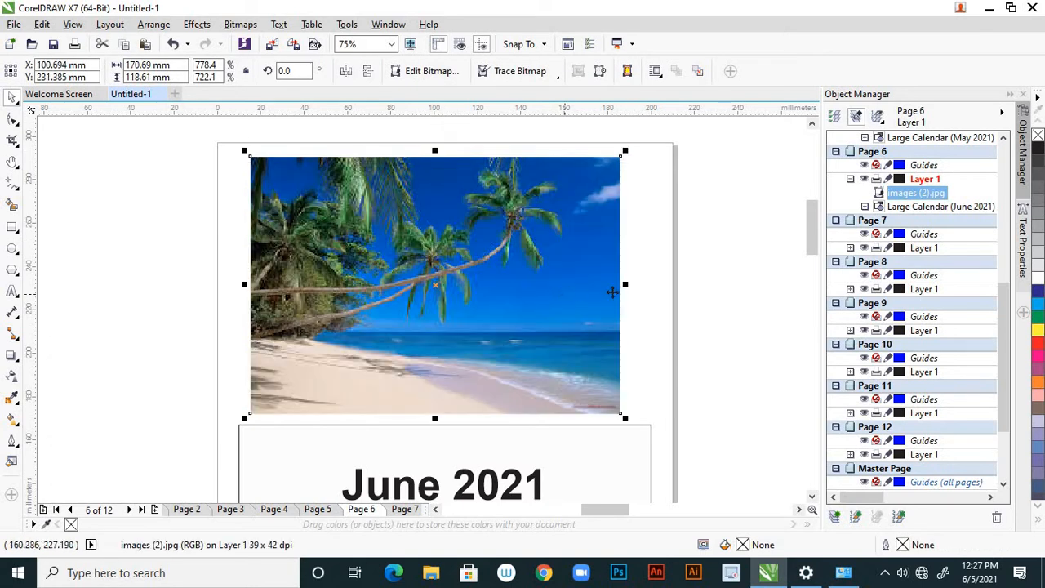
{"action": "left_click_drag", "start_coordinate": [643, 289], "coordinate": [658, 295]}
{"action": "left_click_drag", "start_coordinate": [248, 291], "coordinate": [233, 285]}
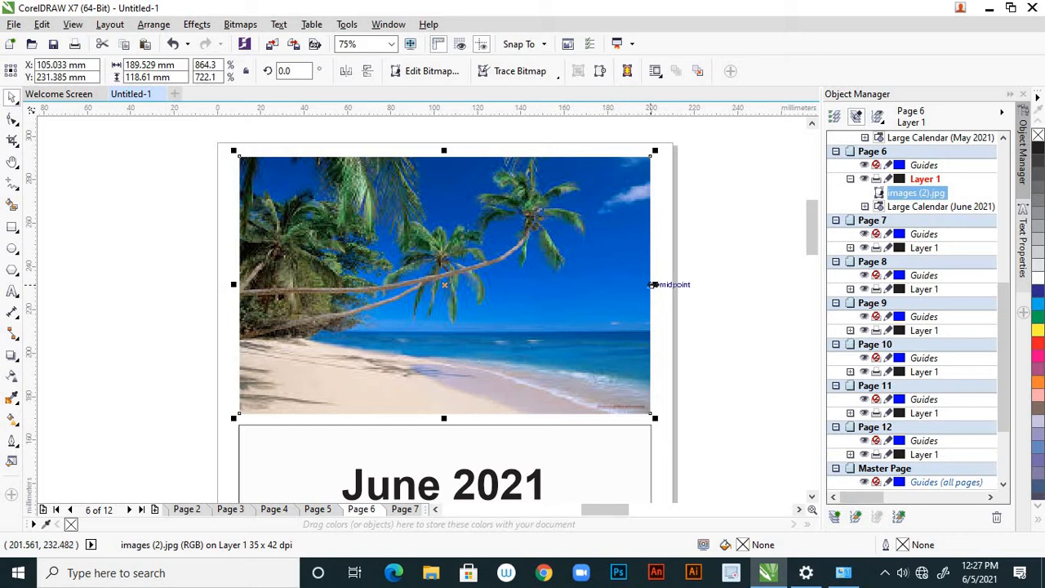
{"action": "left_click_drag", "start_coordinate": [653, 284], "coordinate": [657, 285]}
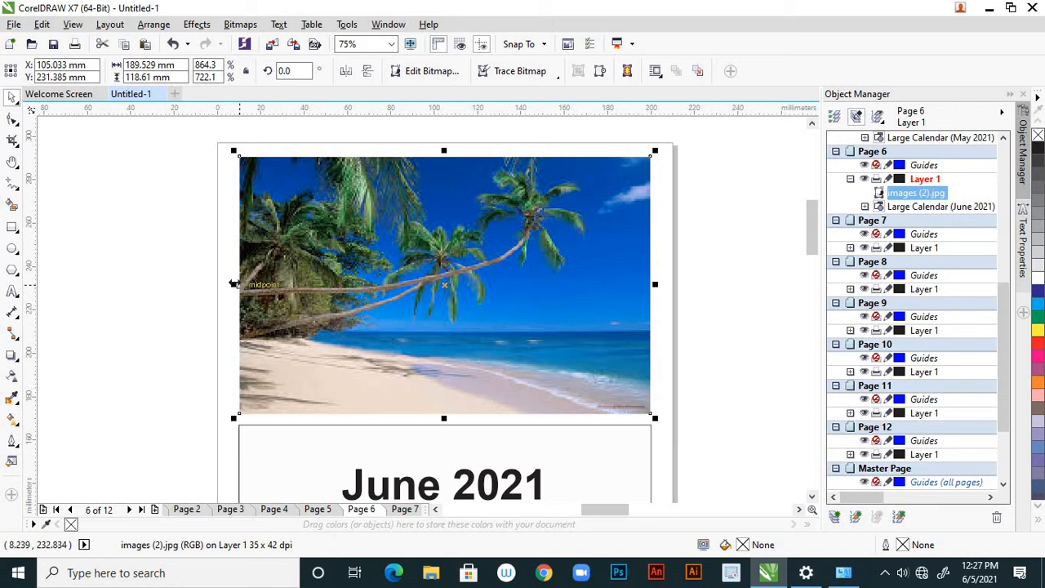
{"action": "left_click_drag", "start_coordinate": [230, 283], "coordinate": [237, 284]}
Widen the beach picture rightwards to about 191.6 mm, shift it left about 0.9 mm and deselect it
{"action": "scroll", "coordinate": [613, 310], "scroll_direction": "up", "scroll_amount": 2}
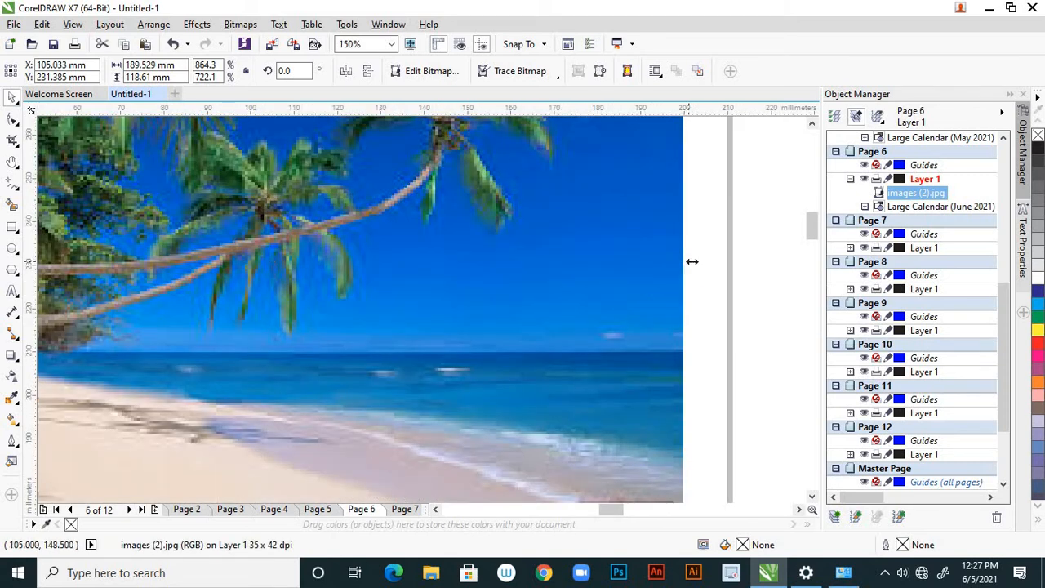
{"action": "left_click_drag", "start_coordinate": [691, 261], "coordinate": [695, 261]}
{"action": "scroll", "coordinate": [698, 262], "scroll_direction": "down", "scroll_amount": 2}
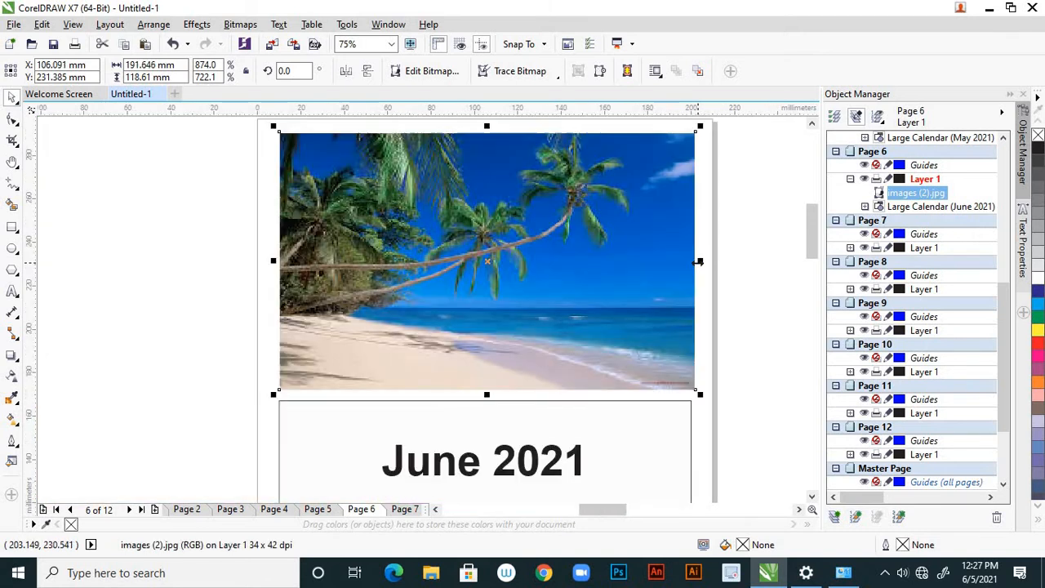
{"action": "key", "text": "Left"}
{"action": "key", "text": "Left"}
{"action": "key", "text": "Left"}
{"action": "key", "text": "Left"}
{"action": "key", "text": "Left"}
{"action": "key", "text": "Left"}
{"action": "key", "text": "Left"}
{"action": "key", "text": "Left"}
{"action": "key", "text": "Left"}
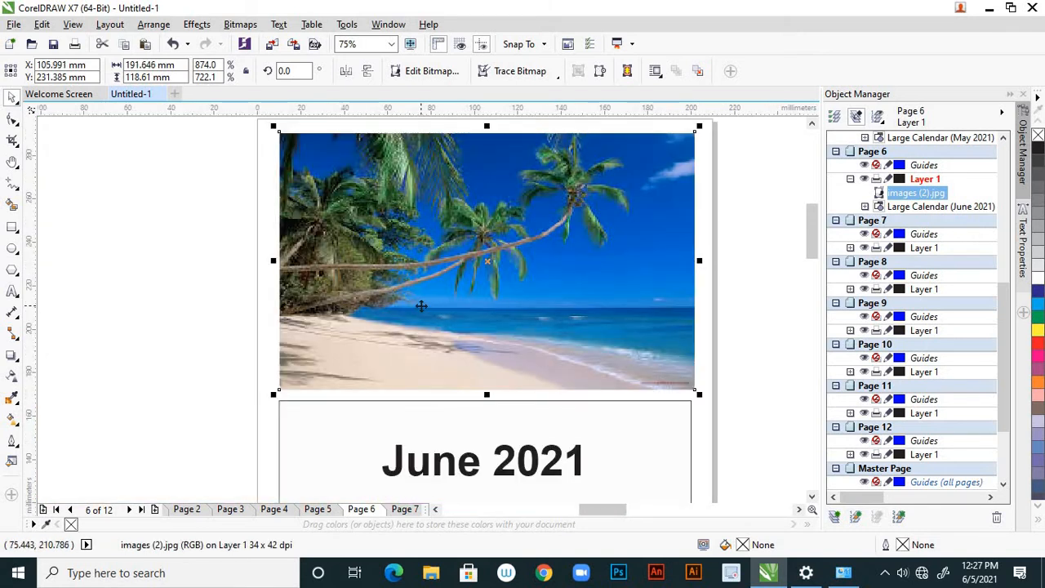
{"action": "key", "text": "Left"}
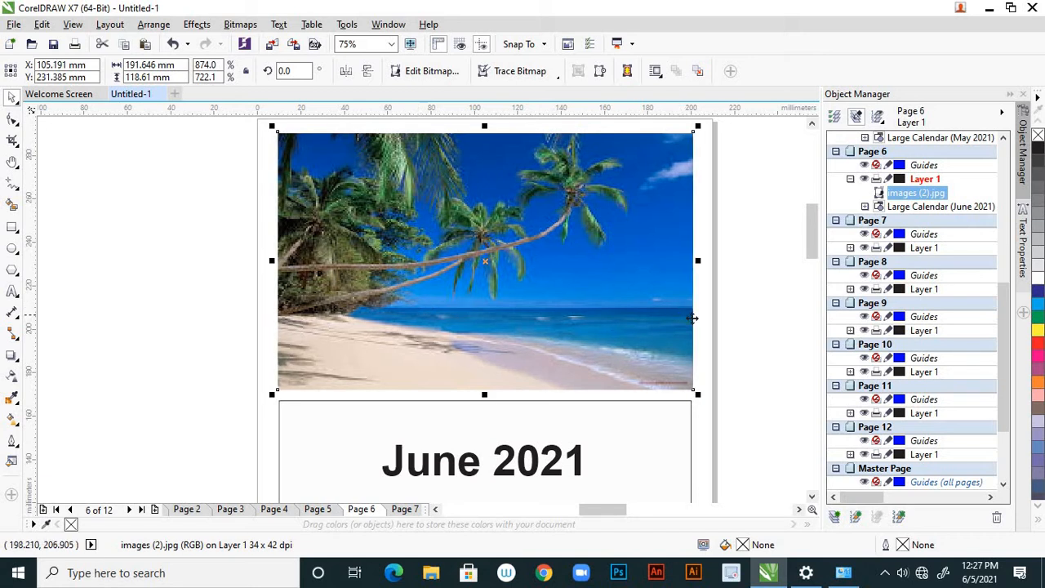
{"action": "key", "text": "Escape"}
Review the calendar pages from January through December to check which months have pictures, and return to the June page
{"action": "scroll", "coordinate": [501, 306], "scroll_direction": "down", "scroll_amount": 5}
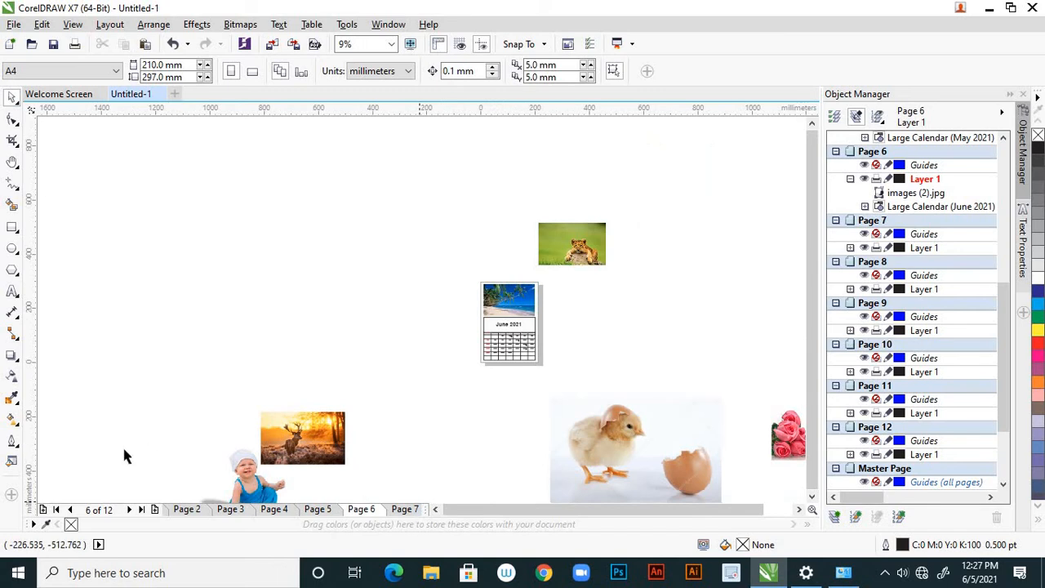
{"action": "left_click", "coordinate": [70, 510]}
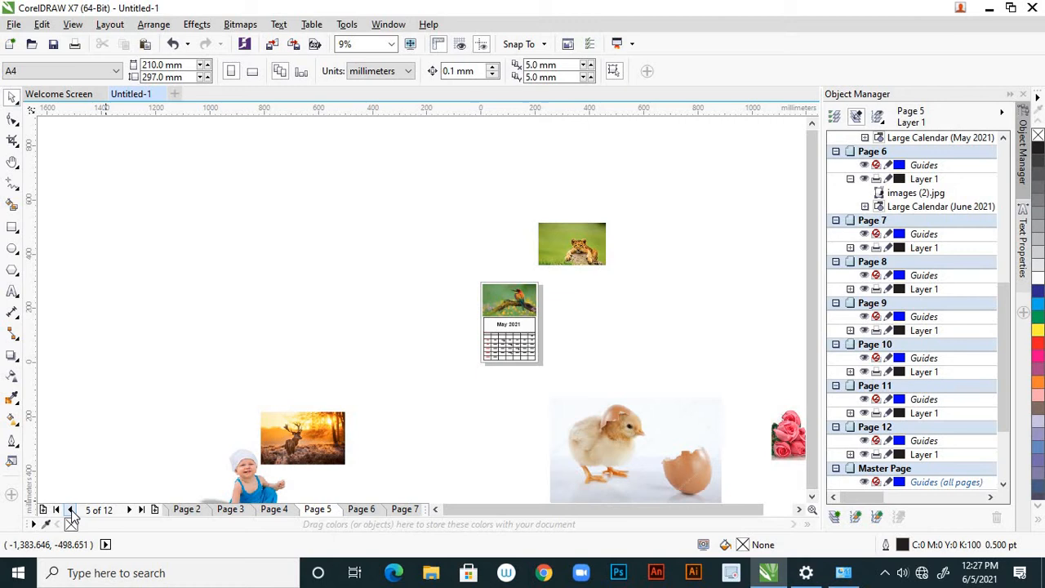
{"action": "left_click", "coordinate": [71, 510]}
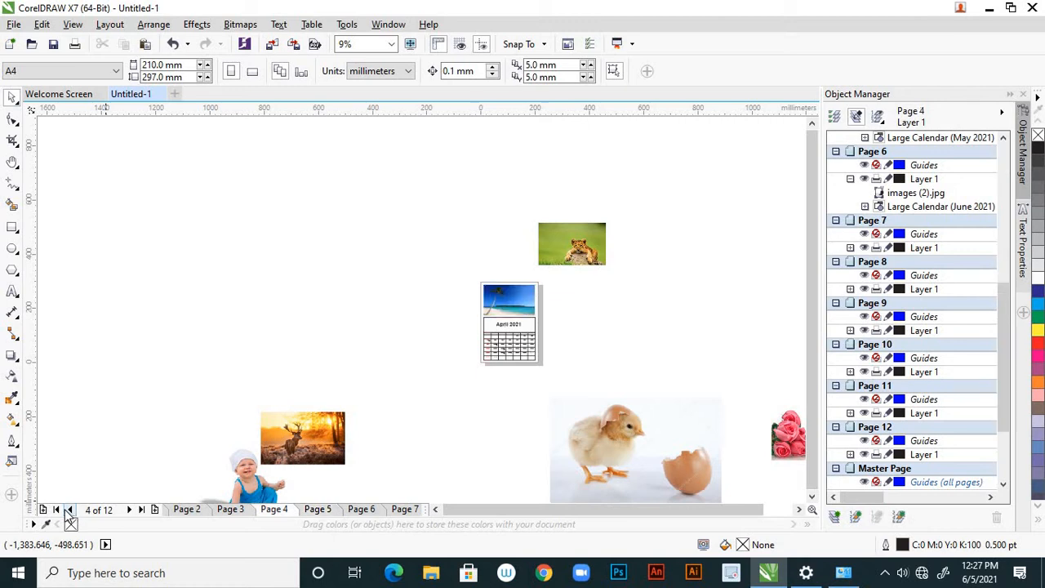
{"action": "left_click", "coordinate": [57, 509]}
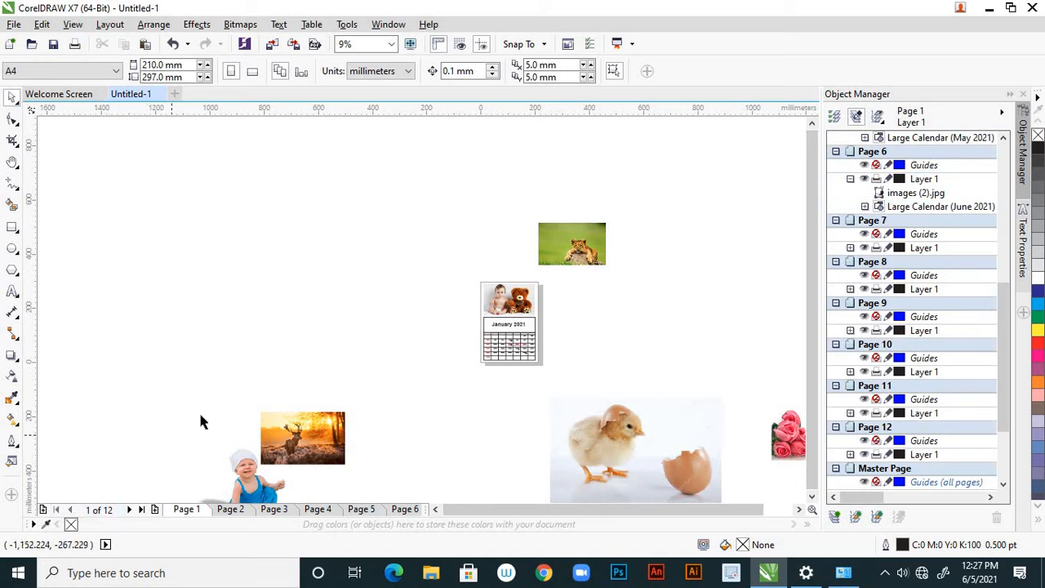
{"action": "left_click", "coordinate": [131, 509]}
{"action": "left_click", "coordinate": [130, 509]}
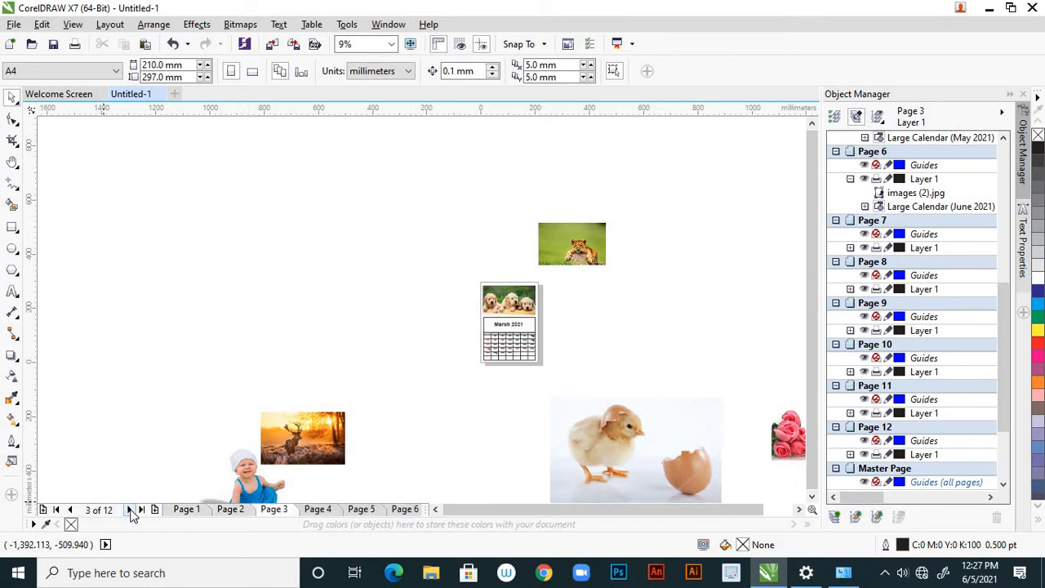
{"action": "left_click", "coordinate": [131, 510]}
{"action": "left_click", "coordinate": [130, 509]}
{"action": "left_click", "coordinate": [131, 509]}
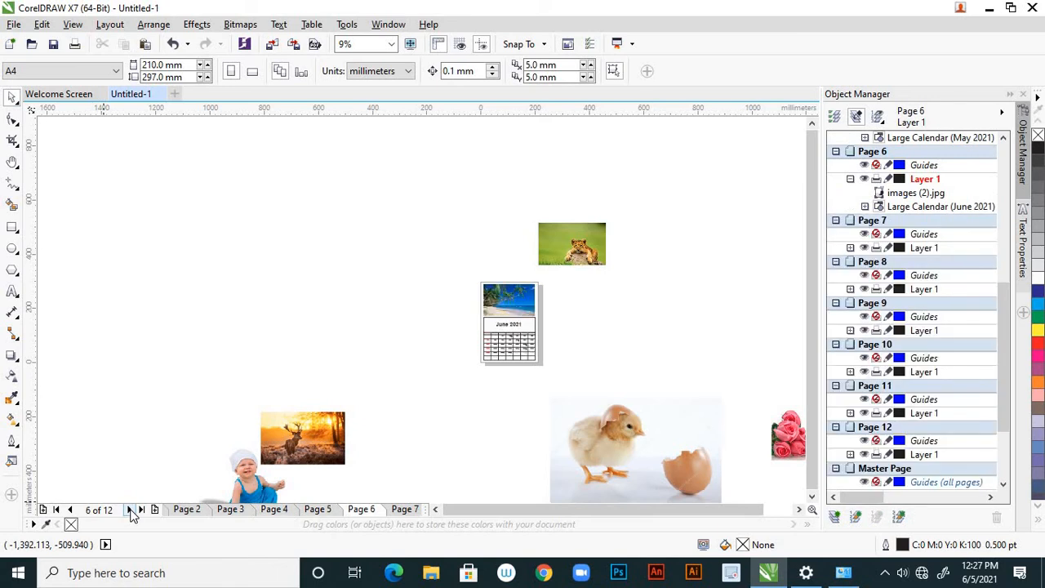
{"action": "left_click", "coordinate": [131, 510]}
{"action": "left_click", "coordinate": [131, 509]}
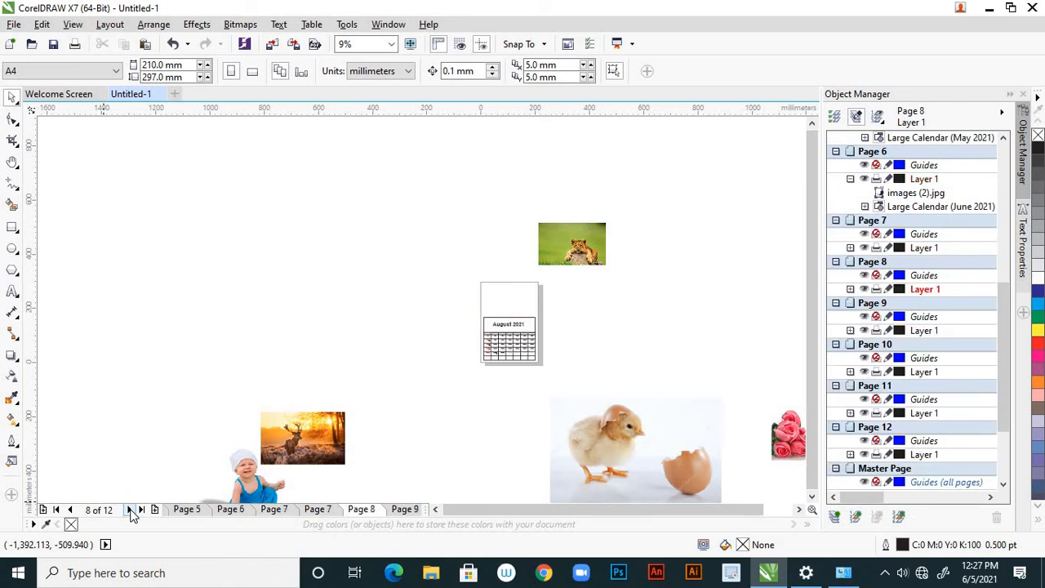
{"action": "left_click", "coordinate": [130, 509]}
{"action": "left_click", "coordinate": [131, 509]}
{"action": "left_click", "coordinate": [131, 509]}
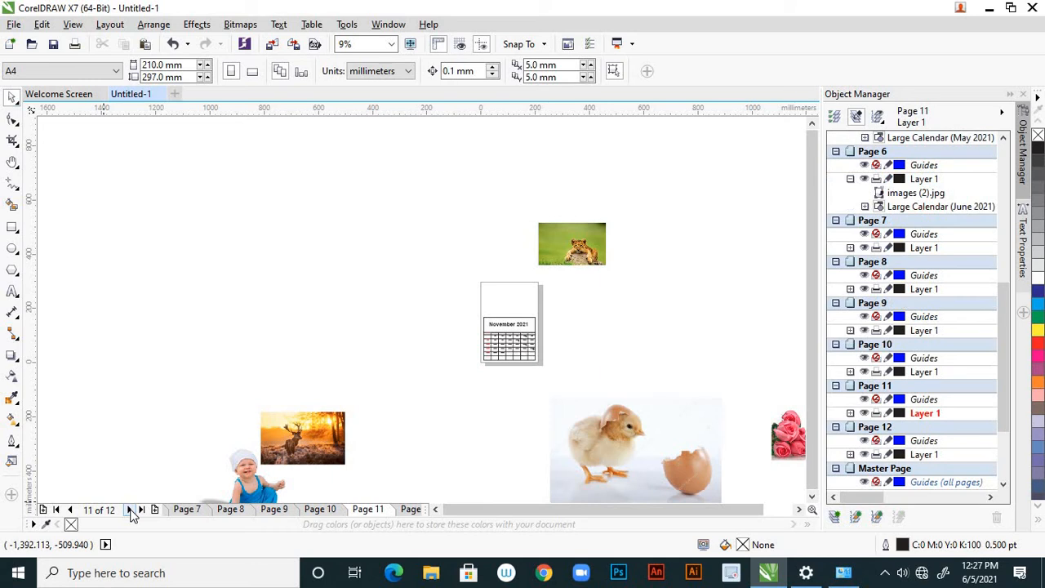
{"action": "left_click", "coordinate": [131, 510]}
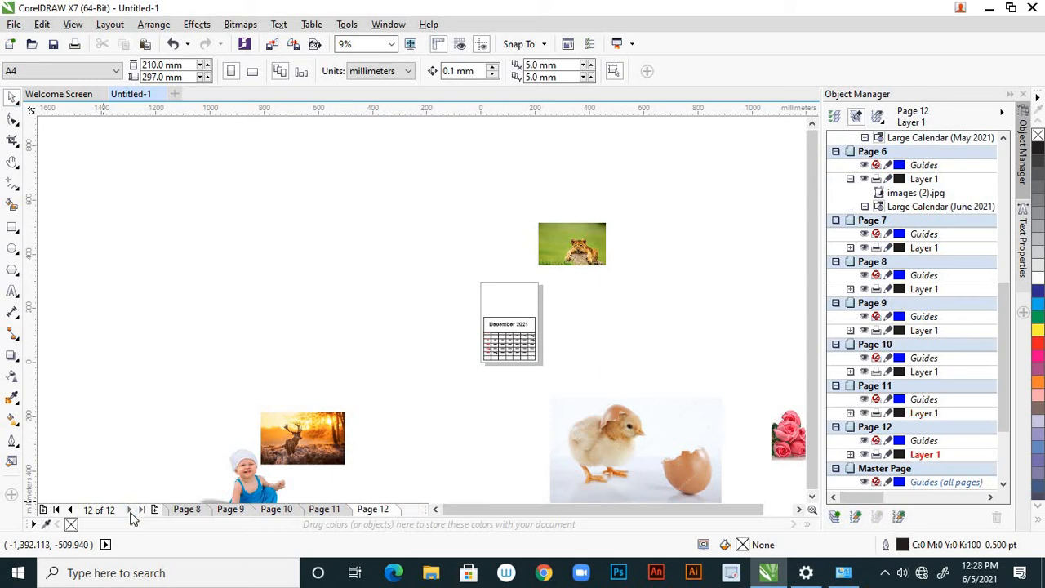
{"action": "left_click", "coordinate": [187, 510]}
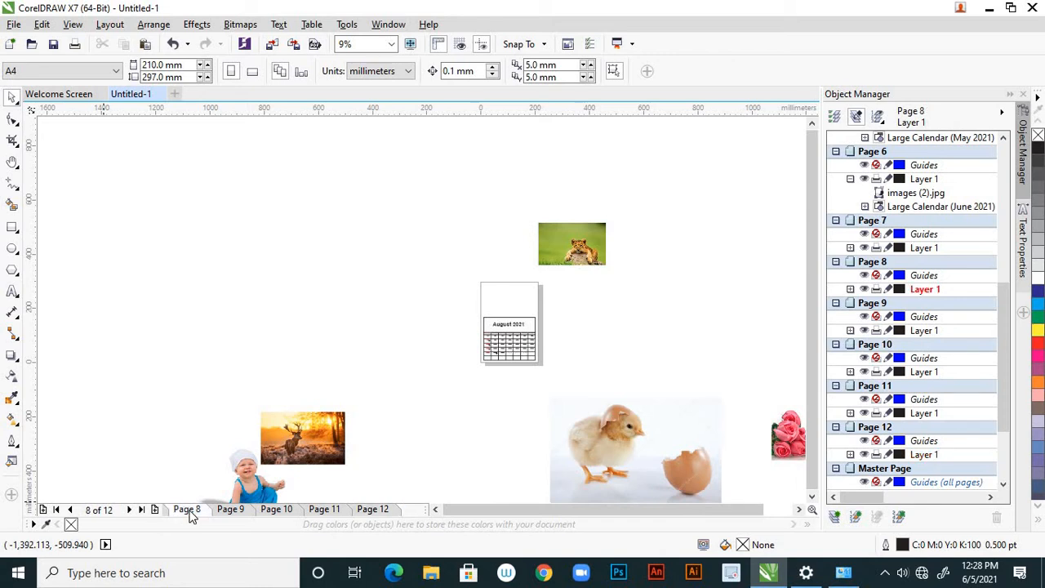
{"action": "left_click", "coordinate": [70, 508]}
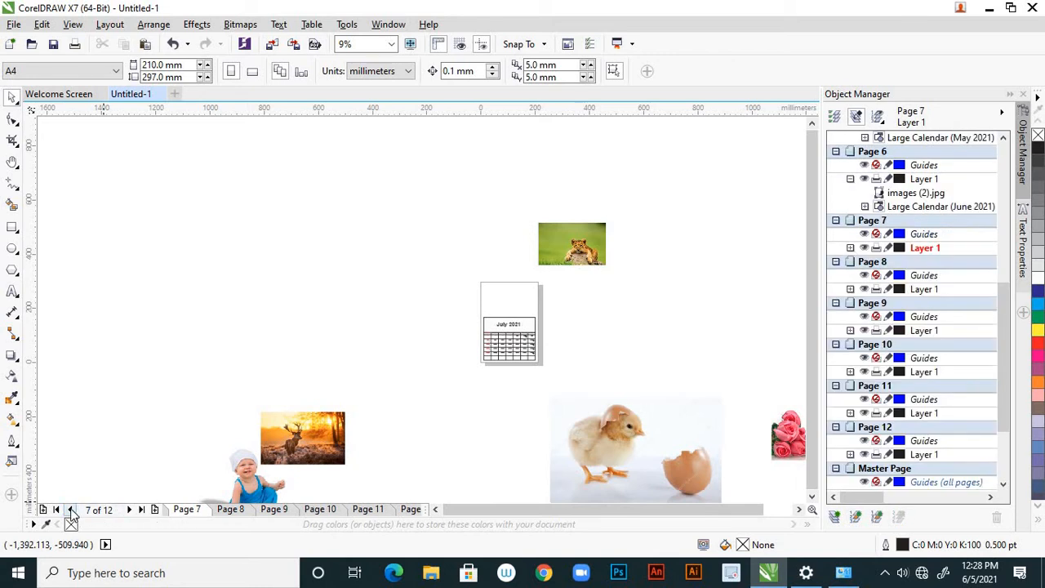
{"action": "left_click", "coordinate": [70, 509]}
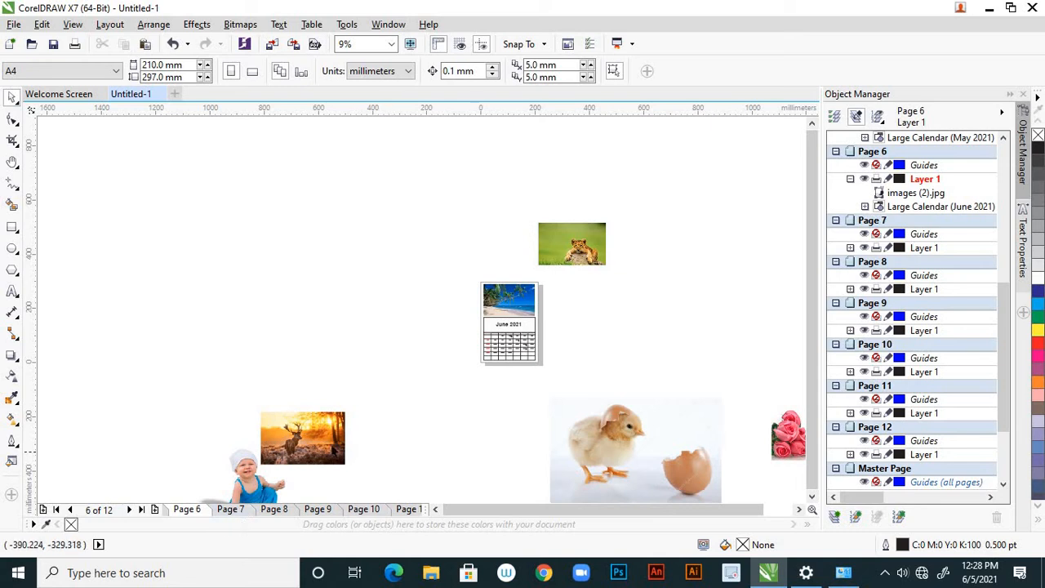
Move the deer picture over to the July page beside the calendar and scale it down to about 205 x 128 mm
{"action": "left_click", "coordinate": [326, 435]}
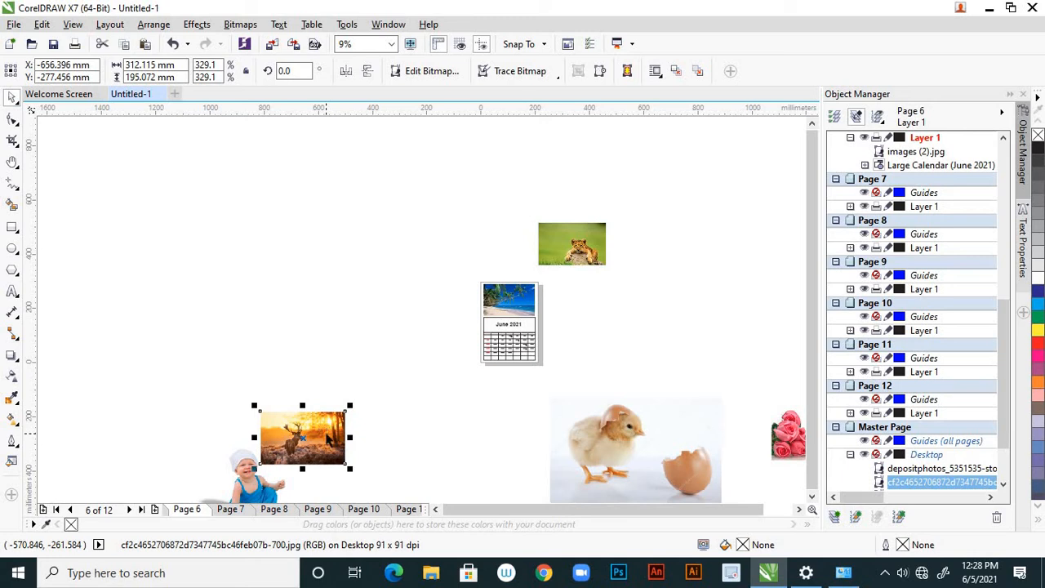
{"action": "key", "text": "Delete"}
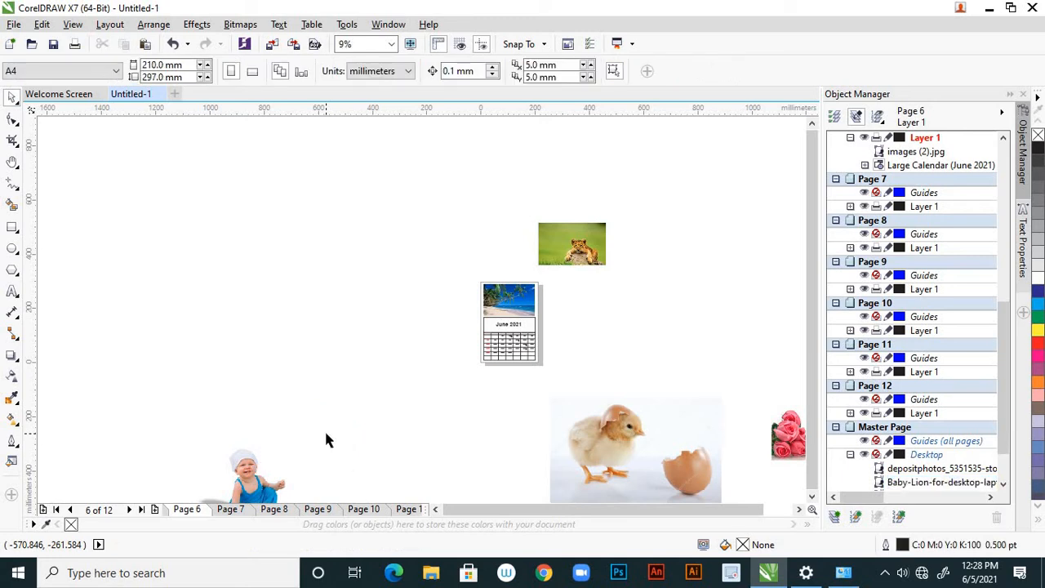
{"action": "left_click", "coordinate": [230, 510]}
{"action": "scroll", "coordinate": [505, 300], "scroll_direction": "up", "scroll_amount": 2}
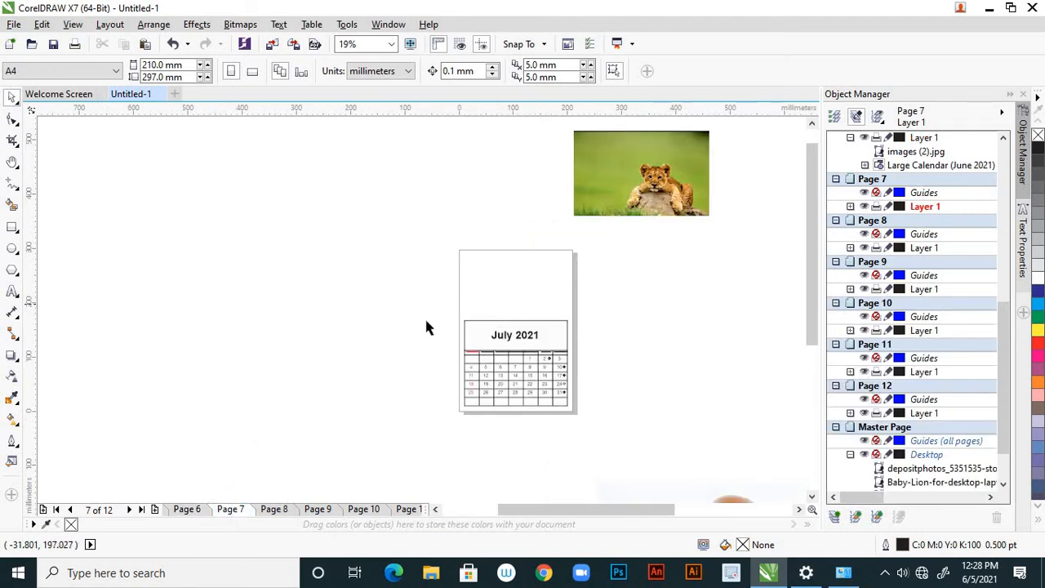
{"action": "key", "text": "ctrl+v"}
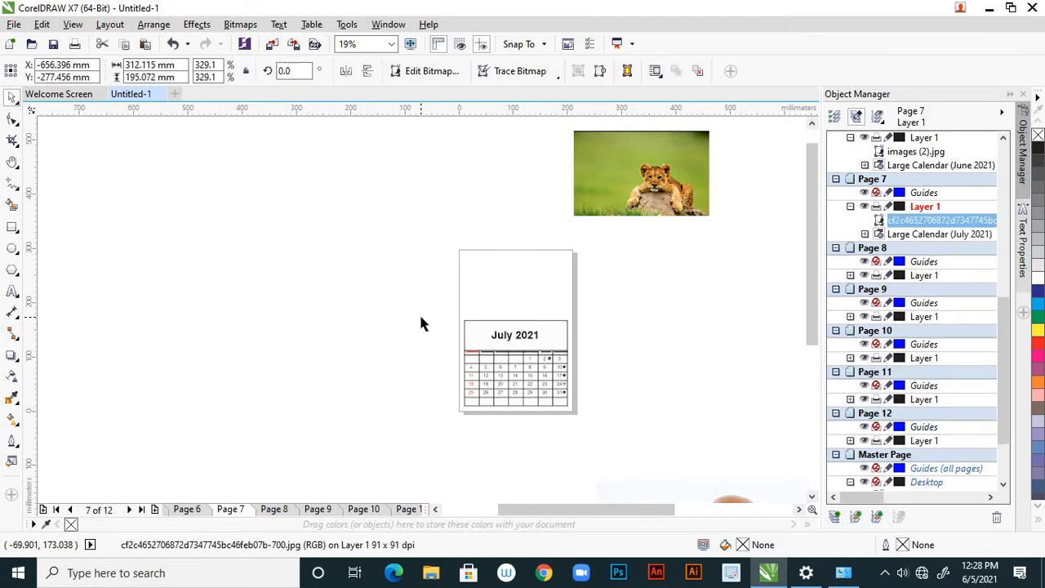
{"action": "scroll", "coordinate": [416, 318], "scroll_direction": "down", "scroll_amount": 1}
{"action": "left_click_drag", "start_coordinate": [261, 438], "coordinate": [375, 290]}
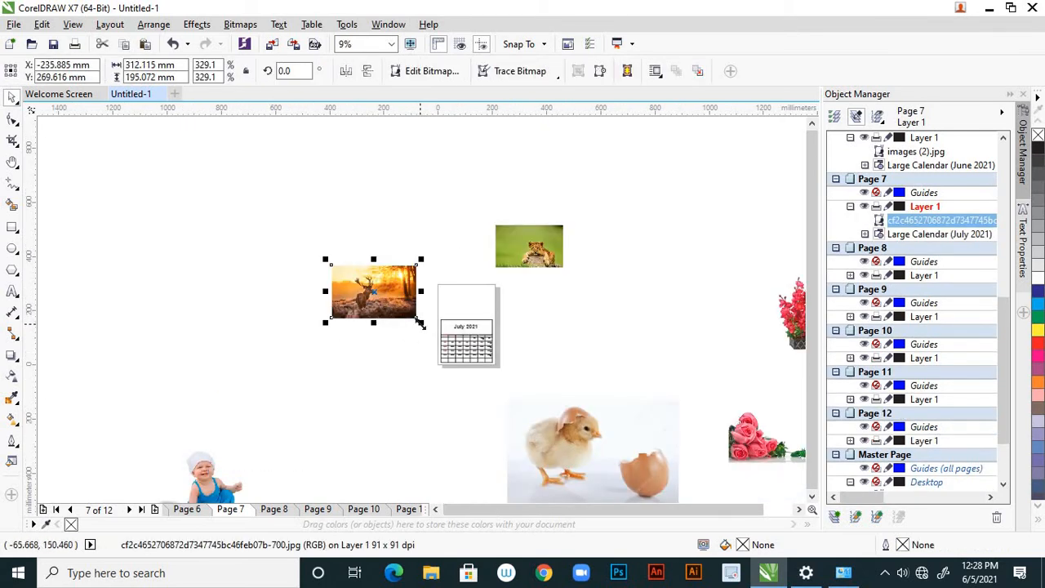
{"action": "left_click_drag", "start_coordinate": [420, 323], "coordinate": [405, 310]}
Place the deer picture in the blank area above the July 2021 grid and scale it down to about 189.7 x 118.6 mm
{"action": "scroll", "coordinate": [441, 279], "scroll_direction": "up", "scroll_amount": 1}
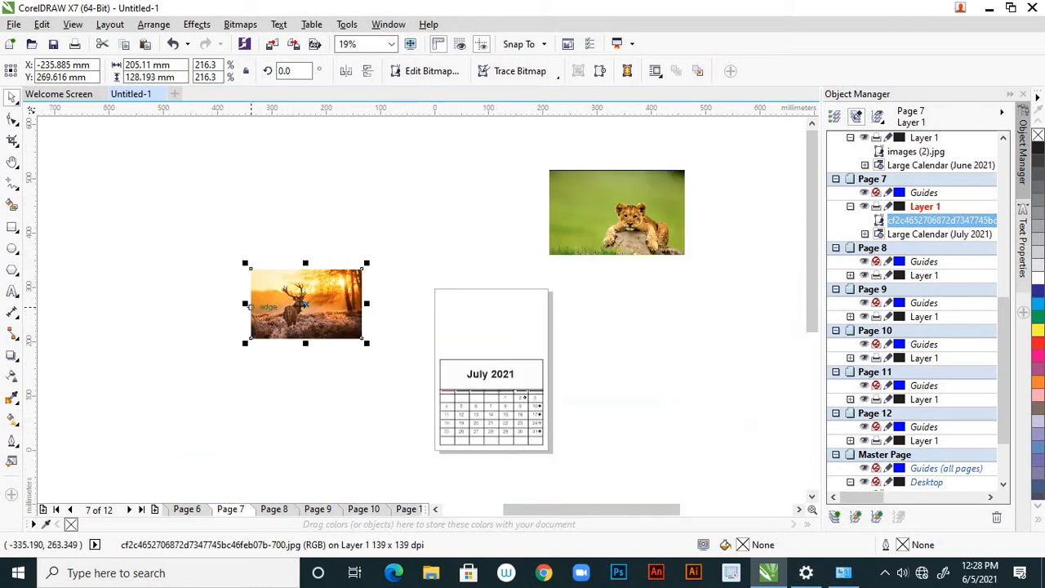
{"action": "left_click_drag", "start_coordinate": [327, 313], "coordinate": [515, 332]}
{"action": "scroll", "coordinate": [507, 316], "scroll_direction": "up", "scroll_amount": 1}
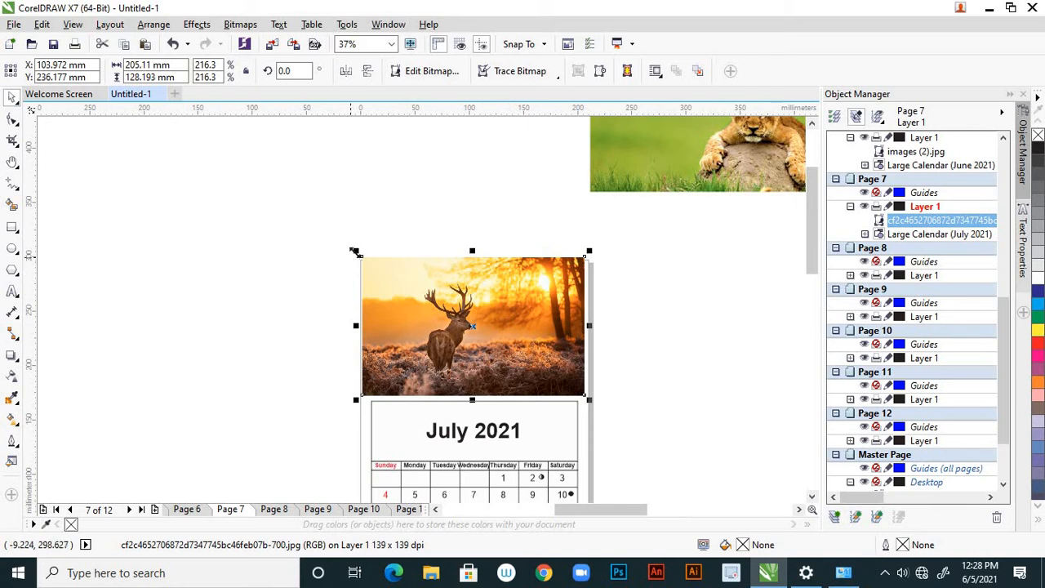
{"action": "left_click_drag", "start_coordinate": [357, 251], "coordinate": [364, 256]}
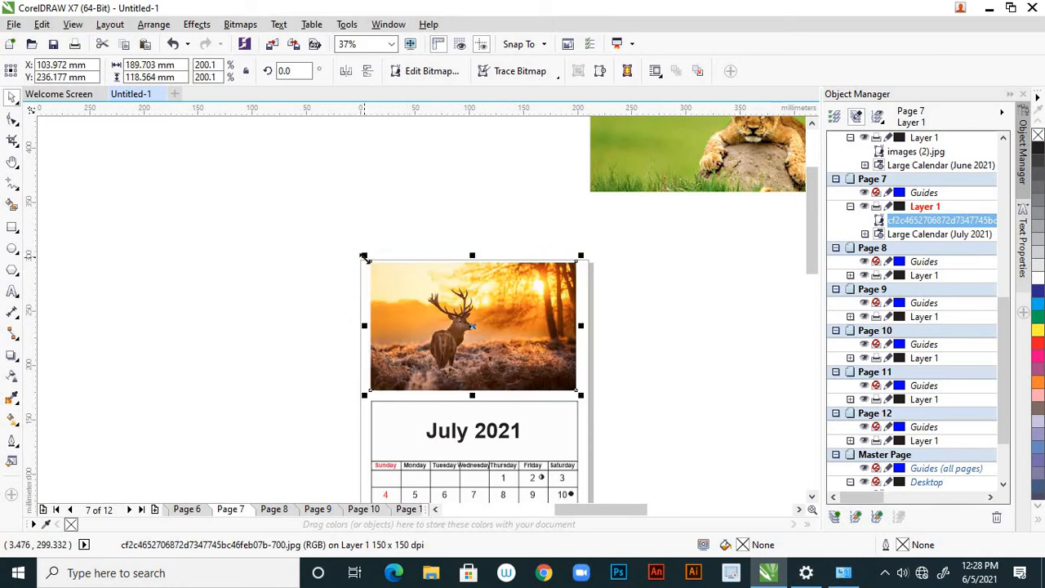
Nudge the deer picture down about 2.7 mm within the blank area above the July 2021 grid
{"action": "key", "text": "Down"}
{"action": "key", "text": "Down"}
{"action": "key", "text": "Down"}
{"action": "key", "text": "Down"}
{"action": "key", "text": "Down"}
{"action": "key", "text": "Down"}
{"action": "key", "text": "Down"}
{"action": "key", "text": "Down"}
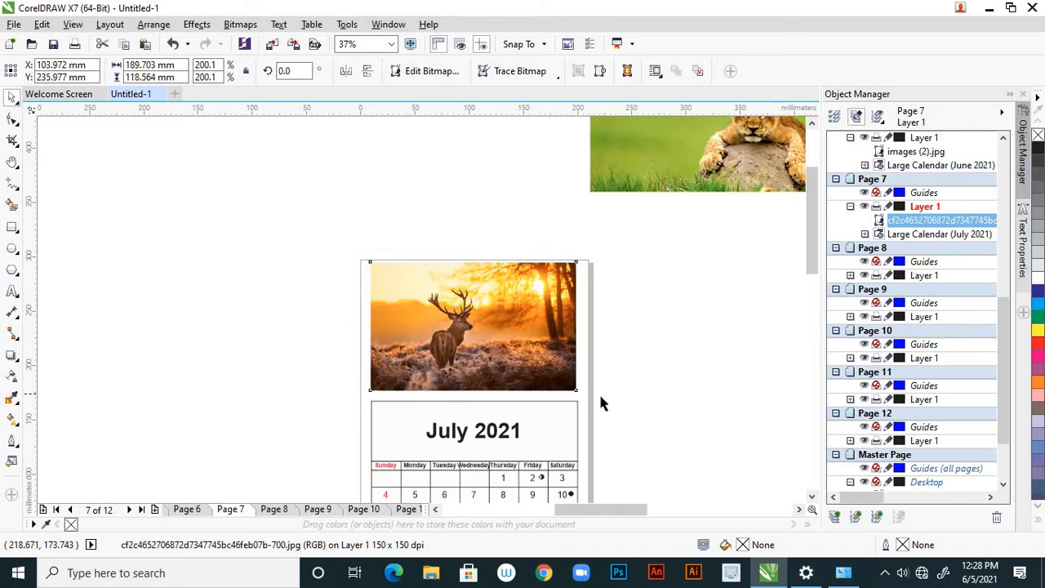
{"action": "key", "text": "Down"}
{"action": "key", "text": "Down"}
{"action": "key", "text": "Down"}
{"action": "key", "text": "Down"}
{"action": "key", "text": "Down"}
{"action": "key", "text": "Down"}
{"action": "key", "text": "Down"}
{"action": "key", "text": "Down"}
{"action": "key", "text": "Down"}
{"action": "key", "text": "Down"}
{"action": "key", "text": "Down"}
{"action": "key", "text": "Down"}
{"action": "key", "text": "Down"}
{"action": "key", "text": "Down"}
{"action": "key", "text": "Down"}
{"action": "key", "text": "Down"}
{"action": "key", "text": "Down"}
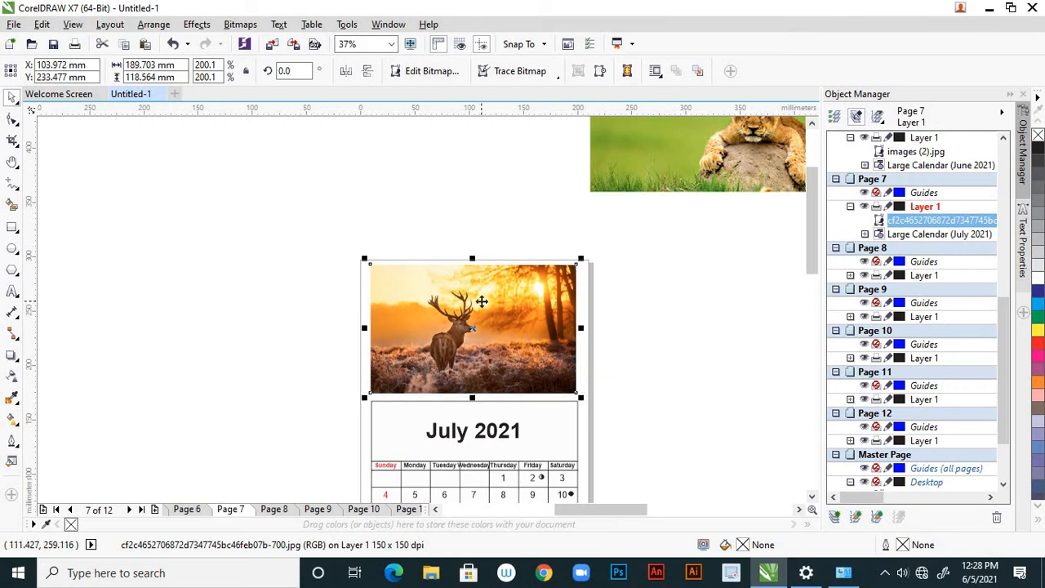
Lower the deer picture's upper edge to reduce its height to about 116.3 mm, and deselect it
{"action": "scroll", "coordinate": [482, 301], "scroll_direction": "up", "scroll_amount": 2}
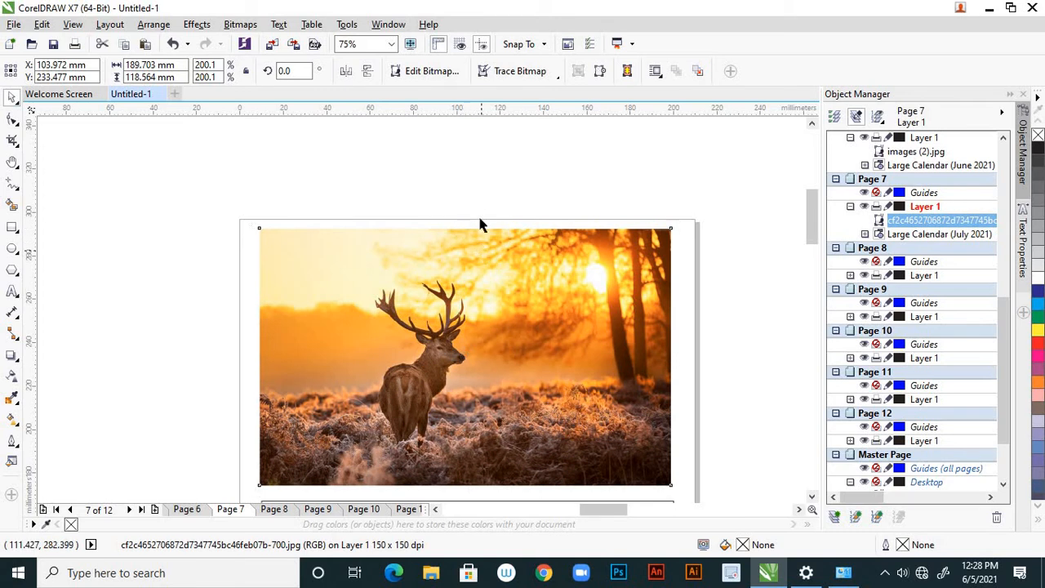
{"action": "scroll", "coordinate": [456, 248], "scroll_direction": "up", "scroll_amount": 2}
{"action": "left_click_drag", "start_coordinate": [453, 247], "coordinate": [456, 261]}
{"action": "key", "text": "Escape"}
{"action": "scroll", "coordinate": [461, 266], "scroll_direction": "down", "scroll_amount": 4}
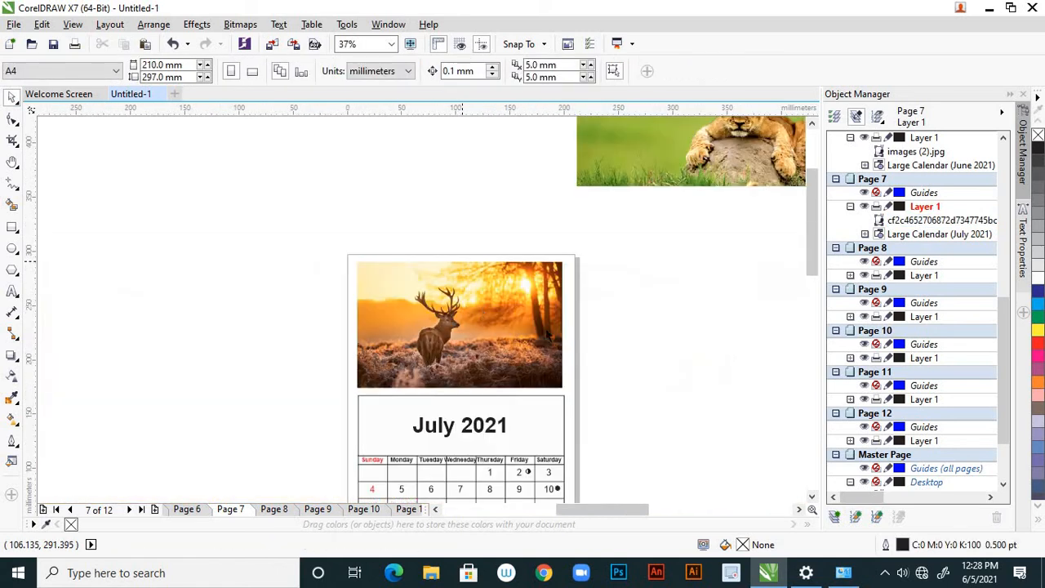
Widen the deer picture rightwards to about 192.3 mm and deselect it
{"action": "left_click", "coordinate": [535, 331]}
{"action": "scroll", "coordinate": [600, 324], "scroll_direction": "up", "scroll_amount": 4}
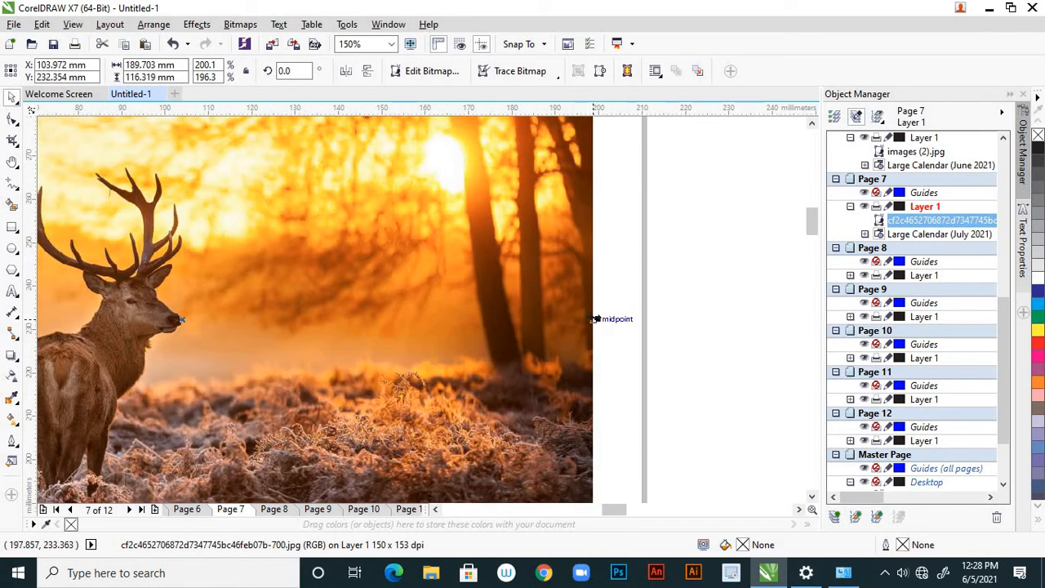
{"action": "left_click_drag", "start_coordinate": [596, 318], "coordinate": [608, 317]}
{"action": "scroll", "coordinate": [611, 318], "scroll_direction": "down", "scroll_amount": 4}
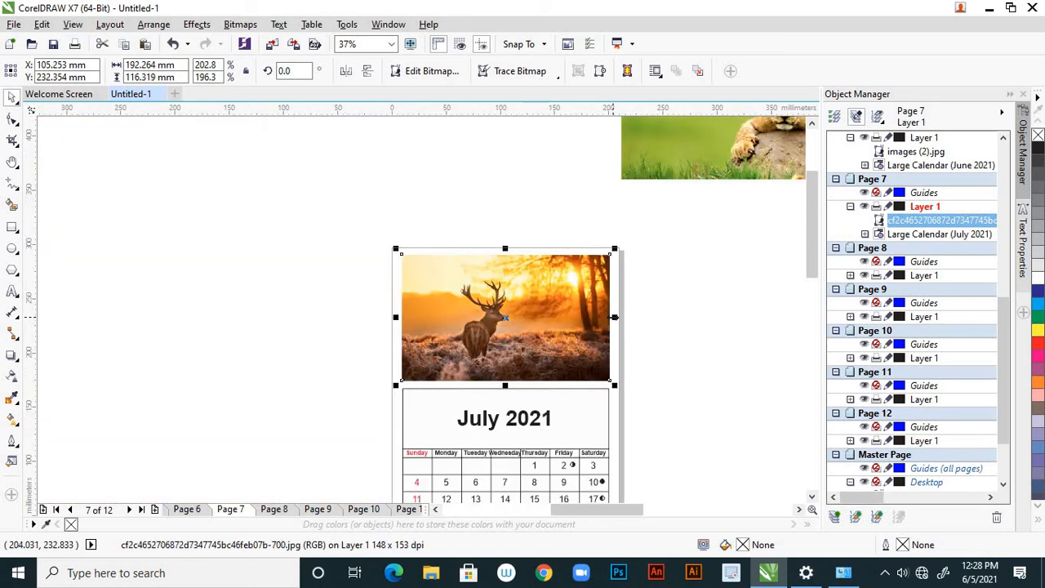
{"action": "left_click", "coordinate": [661, 337]}
Move the chick picture from outside the pages onto the August page, Page 8
{"action": "scroll", "coordinate": [551, 322], "scroll_direction": "down", "scroll_amount": 5}
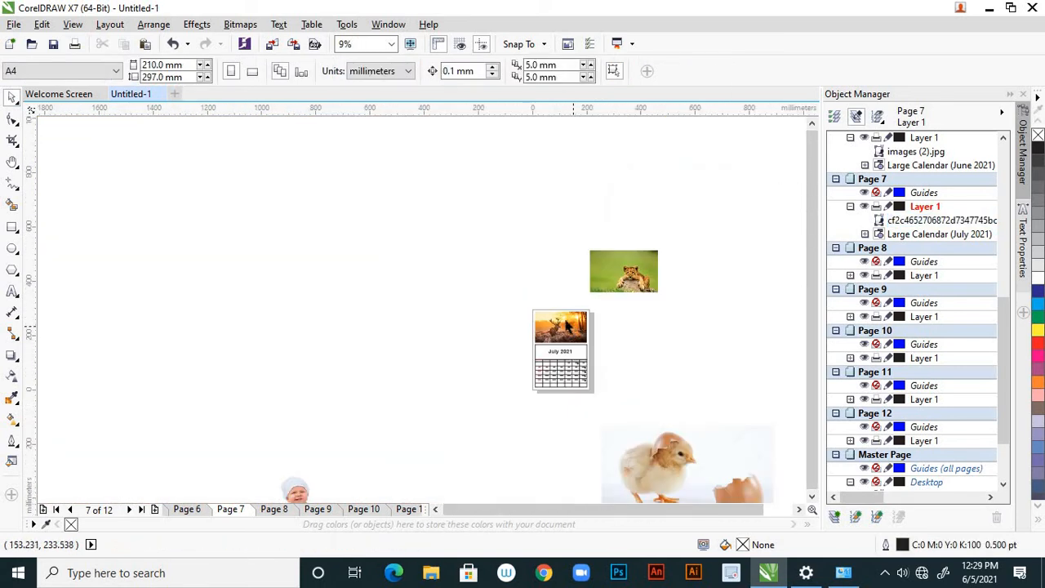
{"action": "scroll", "coordinate": [583, 395], "scroll_direction": "up", "scroll_amount": 2}
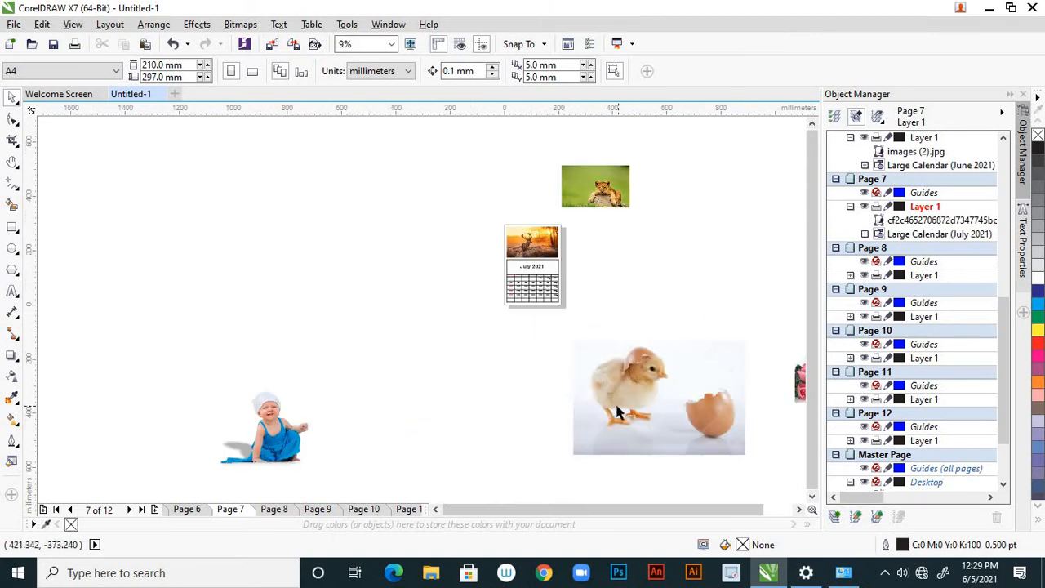
{"action": "left_click", "coordinate": [582, 398]}
{"action": "scroll", "coordinate": [563, 395], "scroll_direction": "down", "scroll_amount": 2}
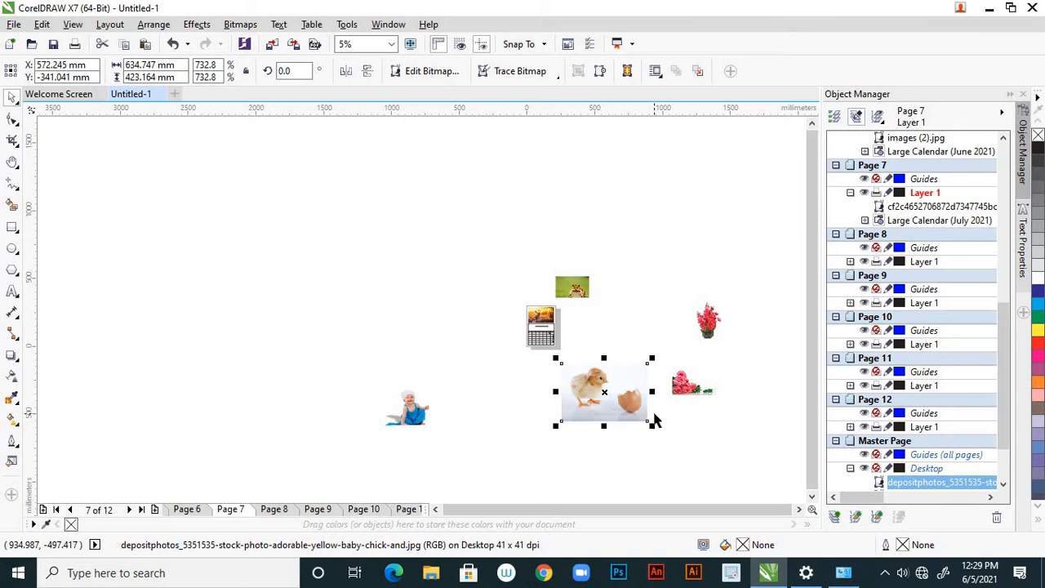
{"action": "key", "text": "Delete"}
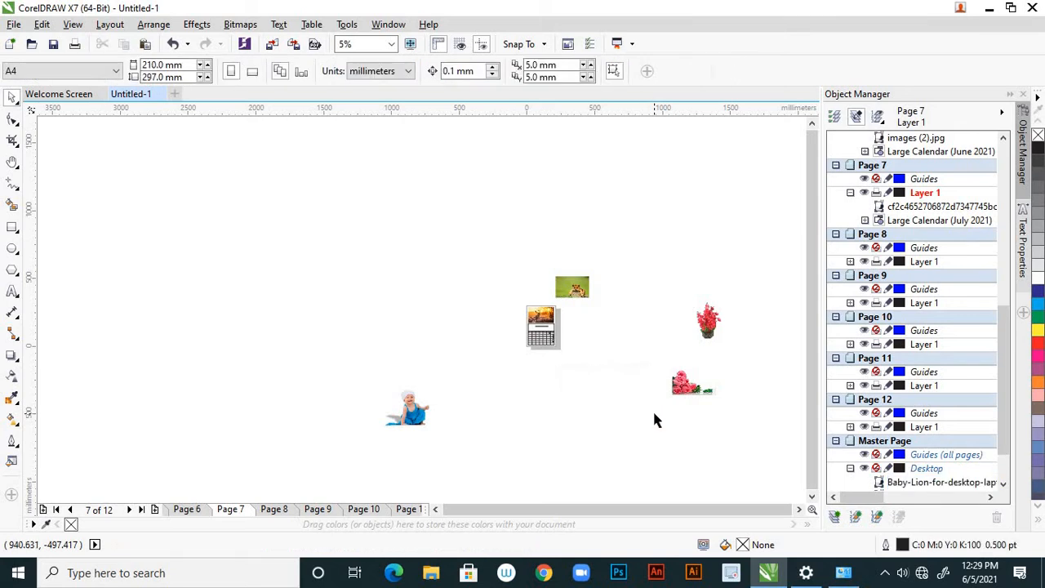
{"action": "left_click", "coordinate": [274, 510]}
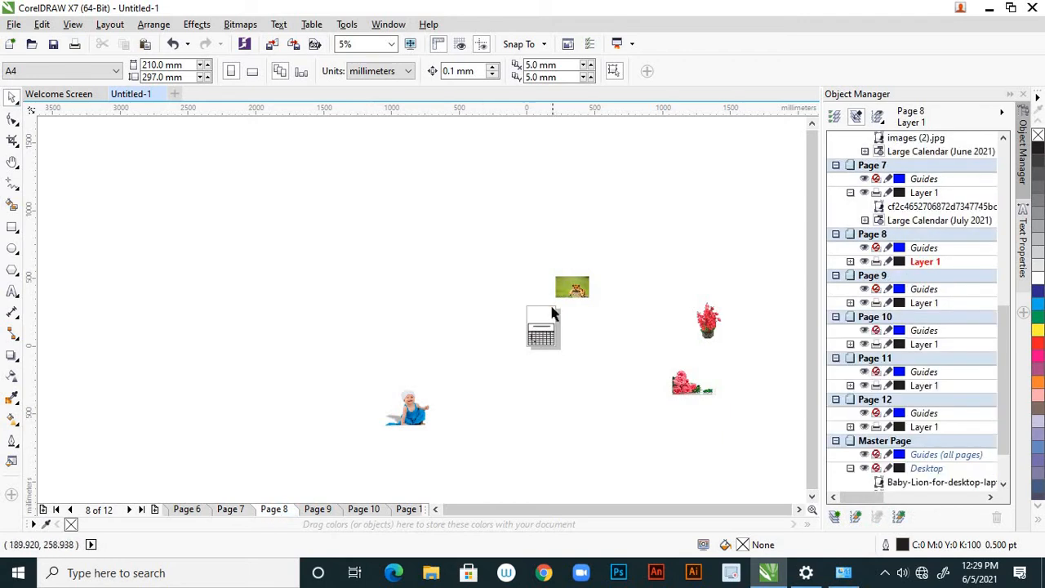
{"action": "scroll", "coordinate": [550, 310], "scroll_direction": "up", "scroll_amount": 3}
{"action": "scroll", "coordinate": [506, 329], "scroll_direction": "down", "scroll_amount": 2}
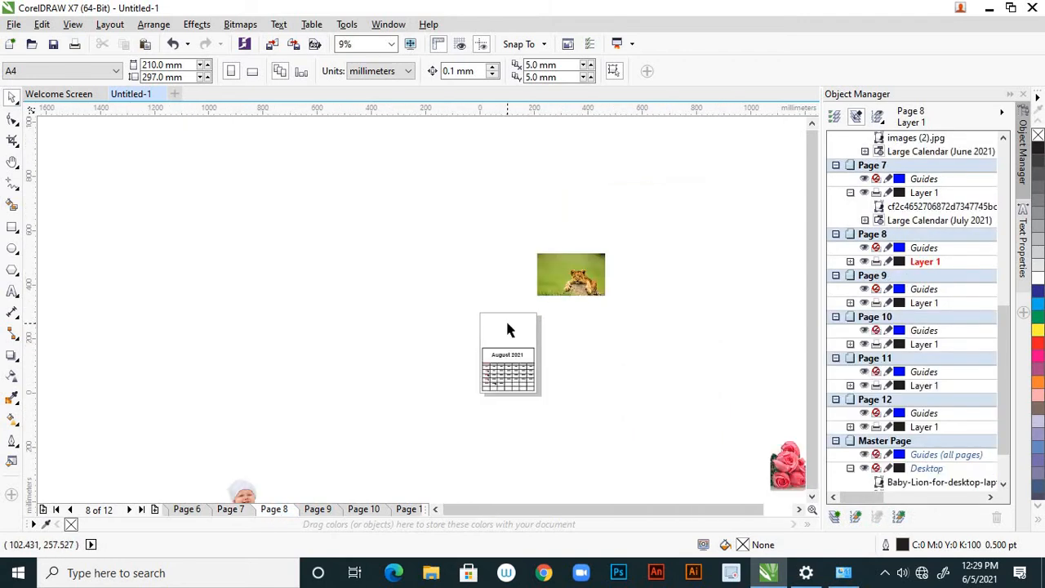
{"action": "key", "text": "ctrl+v"}
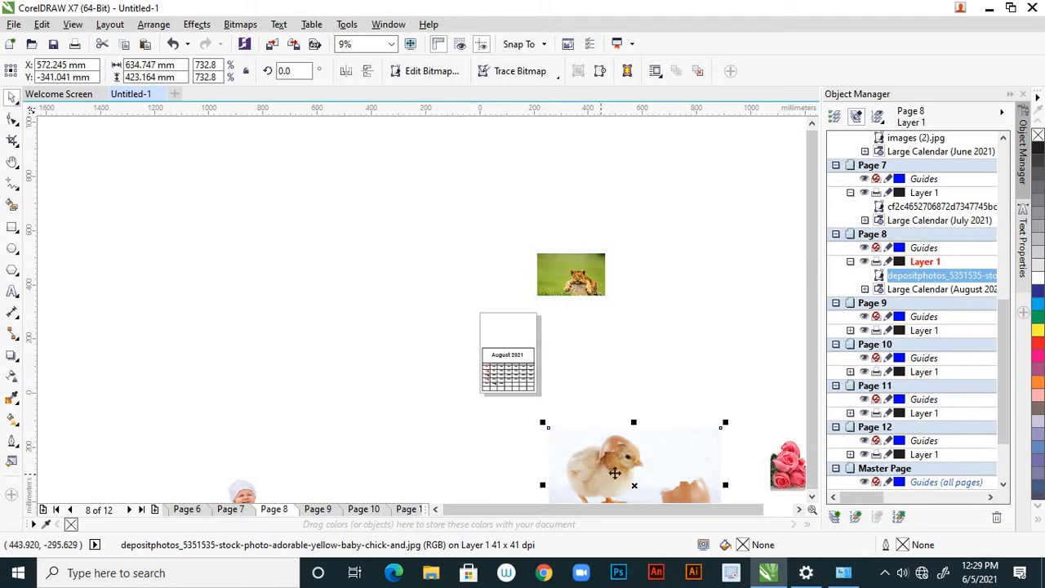
Place the chick picture in the blank area above the August 2021 grid and scale it down to about 193.3 x 128.8 mm
{"action": "left_click_drag", "start_coordinate": [615, 474], "coordinate": [507, 323]}
{"action": "scroll", "coordinate": [508, 324], "scroll_direction": "up", "scroll_amount": 3}
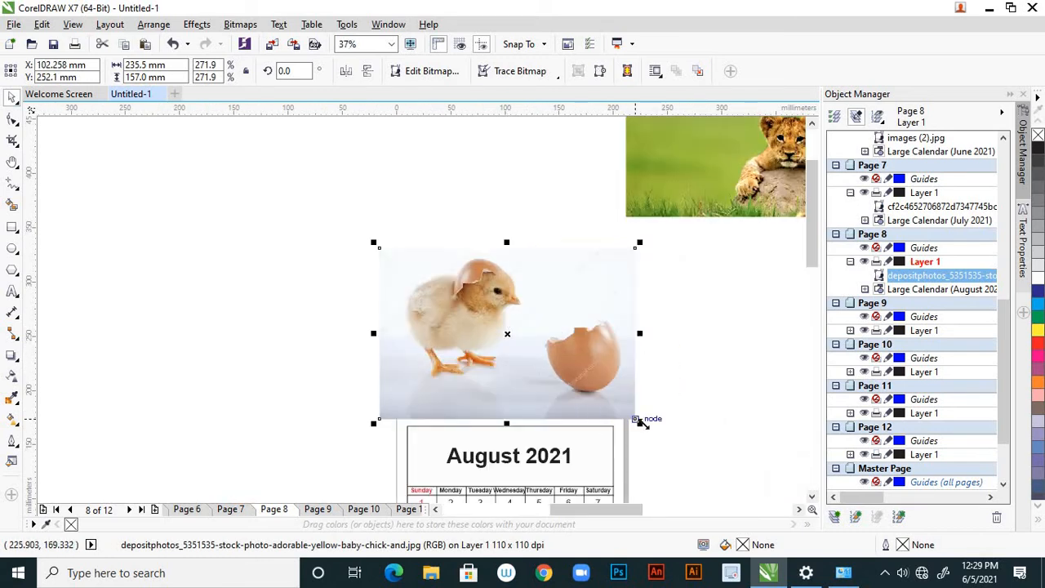
{"action": "left_click_drag", "start_coordinate": [639, 422], "coordinate": [612, 403]}
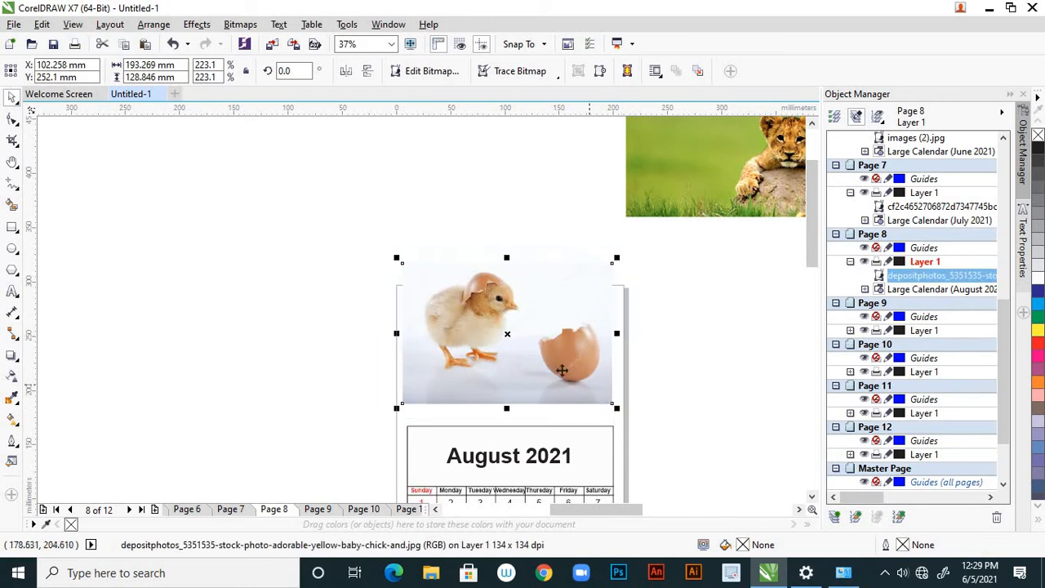
{"action": "left_click_drag", "start_coordinate": [565, 379], "coordinate": [568, 382]}
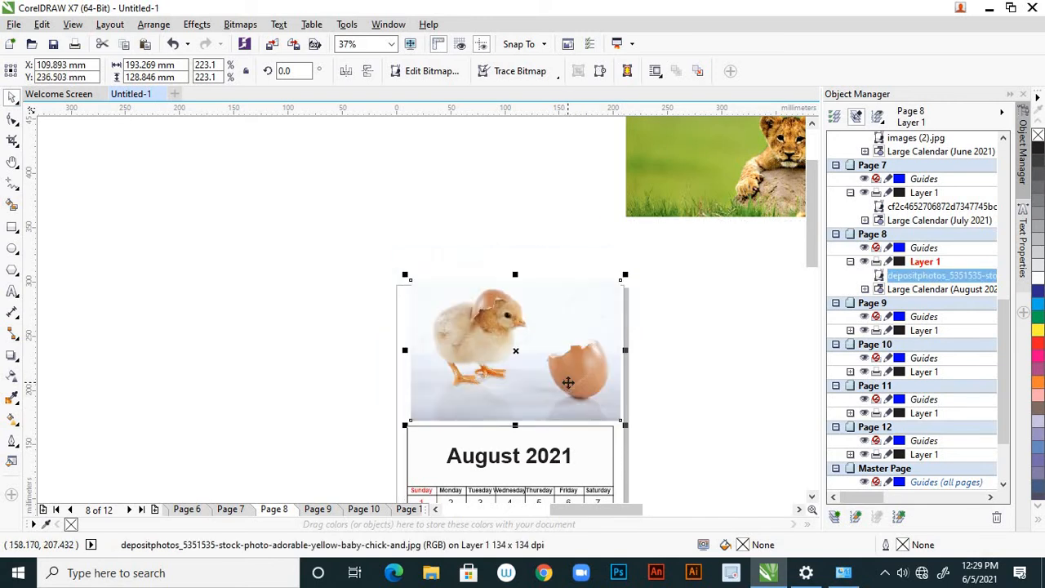
Lower the chick picture's upper edge to reduce its height to about 106.3 mm, and deselect it
{"action": "scroll", "coordinate": [624, 278], "scroll_direction": "up", "scroll_amount": 2}
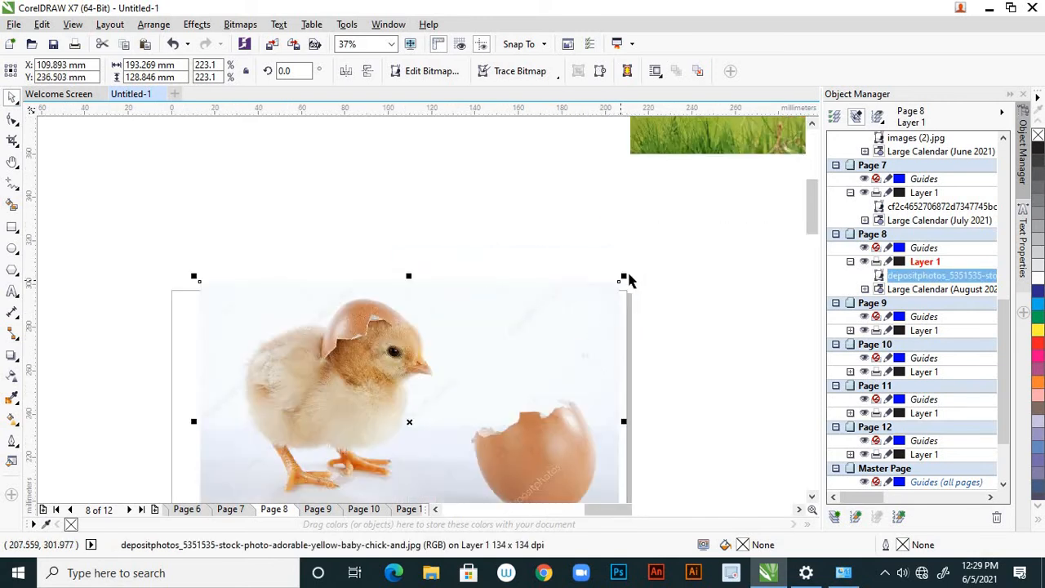
{"action": "left_click_drag", "start_coordinate": [624, 275], "coordinate": [623, 278]}
{"action": "left_click", "coordinate": [623, 279]}
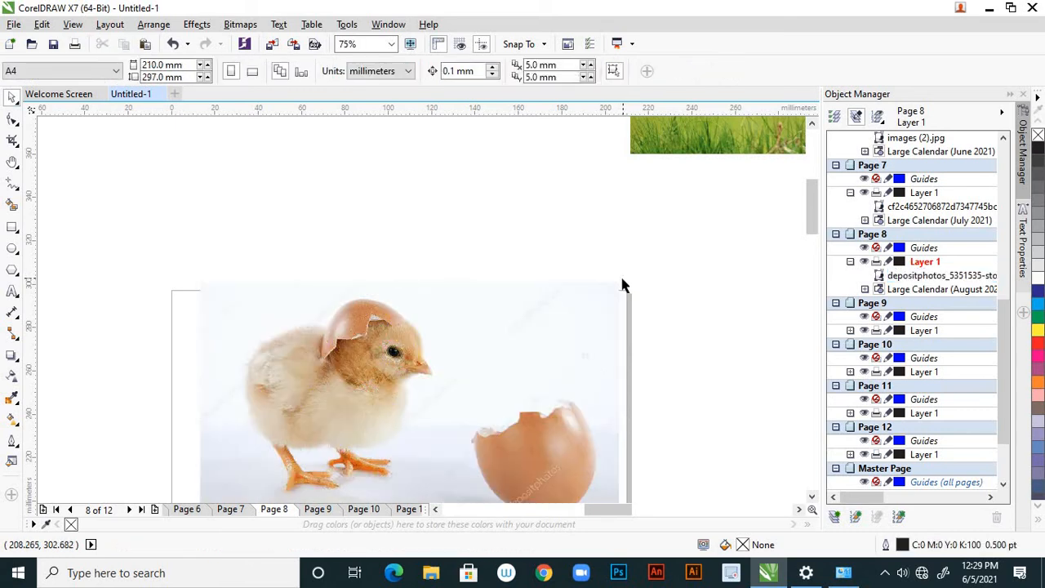
{"action": "left_click", "coordinate": [598, 324]}
{"action": "scroll", "coordinate": [616, 315], "scroll_direction": "down", "scroll_amount": 2}
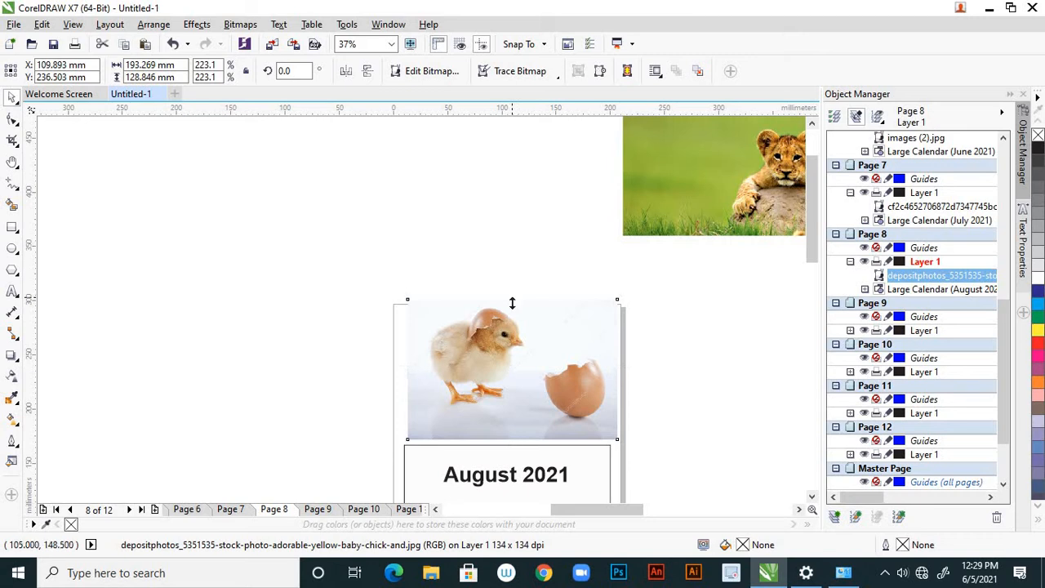
{"action": "left_click_drag", "start_coordinate": [512, 298], "coordinate": [516, 318]}
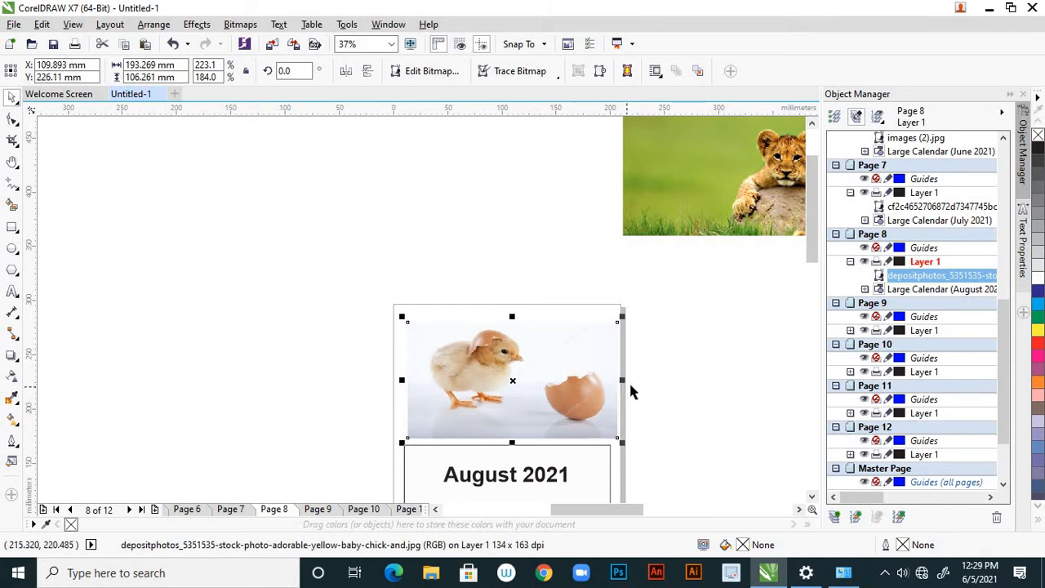
{"action": "left_click", "coordinate": [661, 376]}
Move the chick picture up about 2.3 mm and left about 3.3 mm to line up with the August grid
{"action": "left_click", "coordinate": [569, 387]}
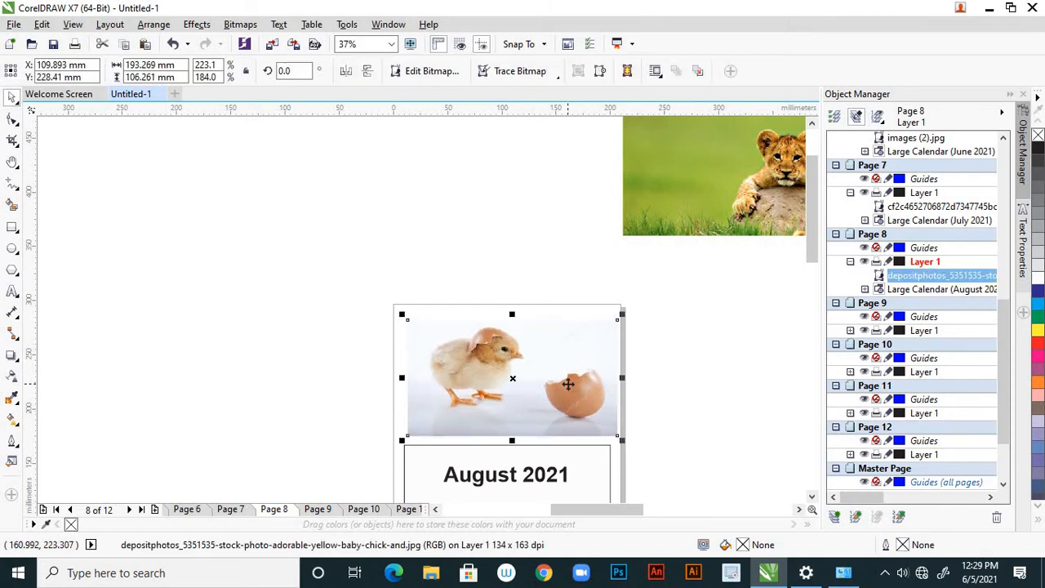
{"action": "left_click_drag", "start_coordinate": [568, 384], "coordinate": [567, 385]}
{"action": "key", "text": "Left"}
{"action": "key", "text": "Left"}
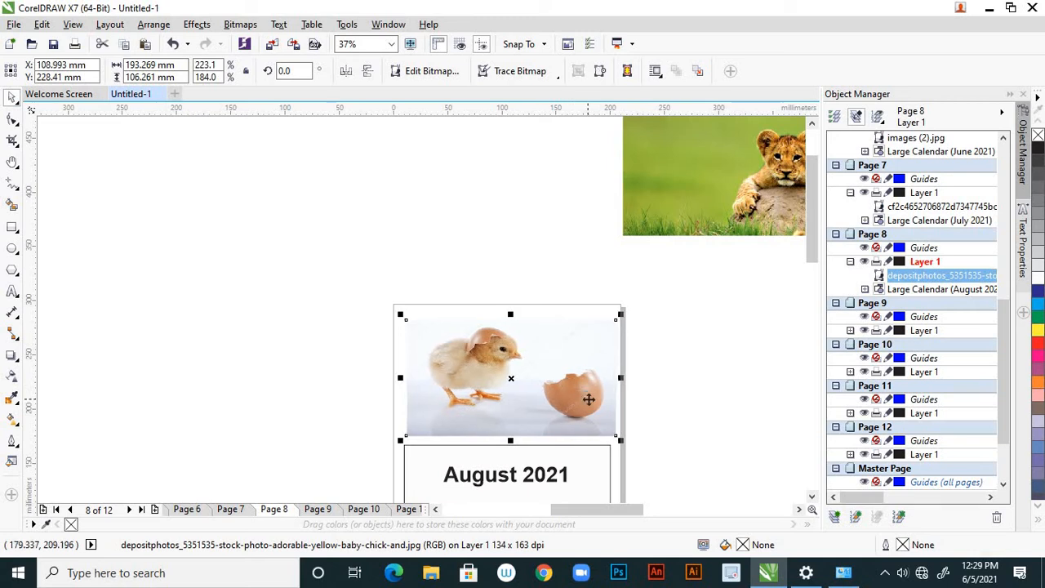
{"action": "key", "text": "Left"}
{"action": "key", "text": "Left"}
{"action": "key", "text": "Left"}
{"action": "key", "text": "Left"}
{"action": "key", "text": "Left"}
{"action": "key", "text": "Left"}
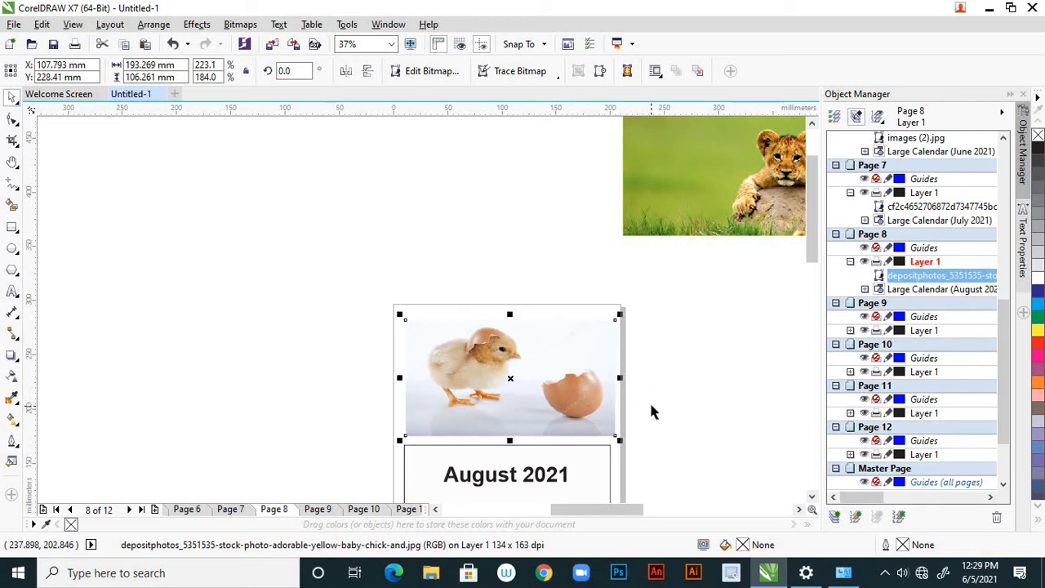
{"action": "key", "text": "Left"}
{"action": "key", "text": "Left"}
{"action": "key", "text": "Left"}
{"action": "key", "text": "Left"}
{"action": "key", "text": "Left"}
{"action": "key", "text": "Left"}
{"action": "key", "text": "Left"}
{"action": "key", "text": "Left"}
{"action": "key", "text": "Left"}
{"action": "key", "text": "Left"}
{"action": "key", "text": "Left"}
{"action": "key", "text": "Left"}
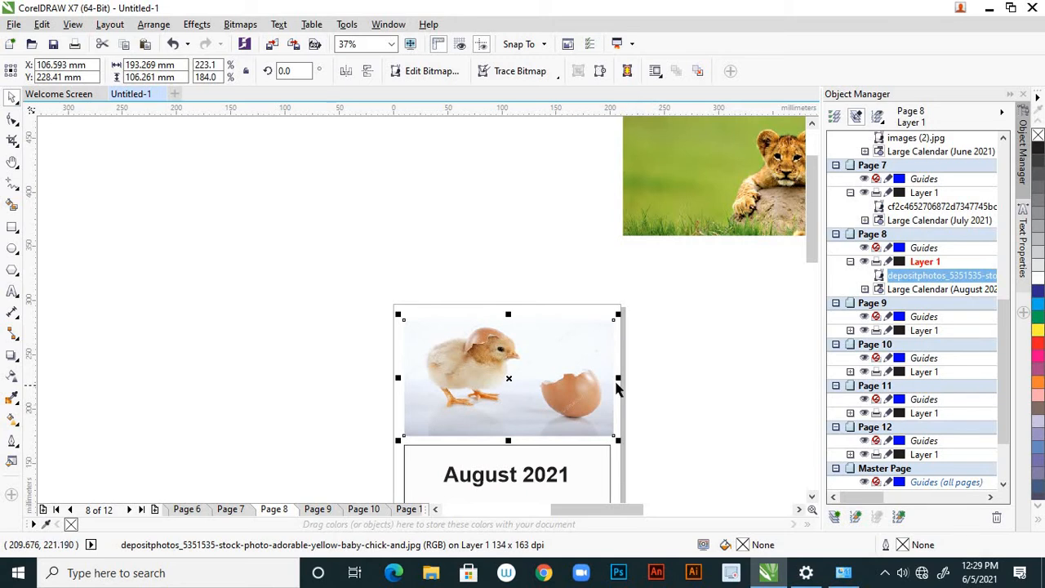
Adjust the chick picture's right edge to make it about 189.7 mm wide, and deselect it
{"action": "scroll", "coordinate": [616, 389], "scroll_direction": "up", "scroll_amount": 2}
{"action": "left_click_drag", "start_coordinate": [613, 373], "coordinate": [604, 378]}
{"action": "left_click", "coordinate": [604, 378]}
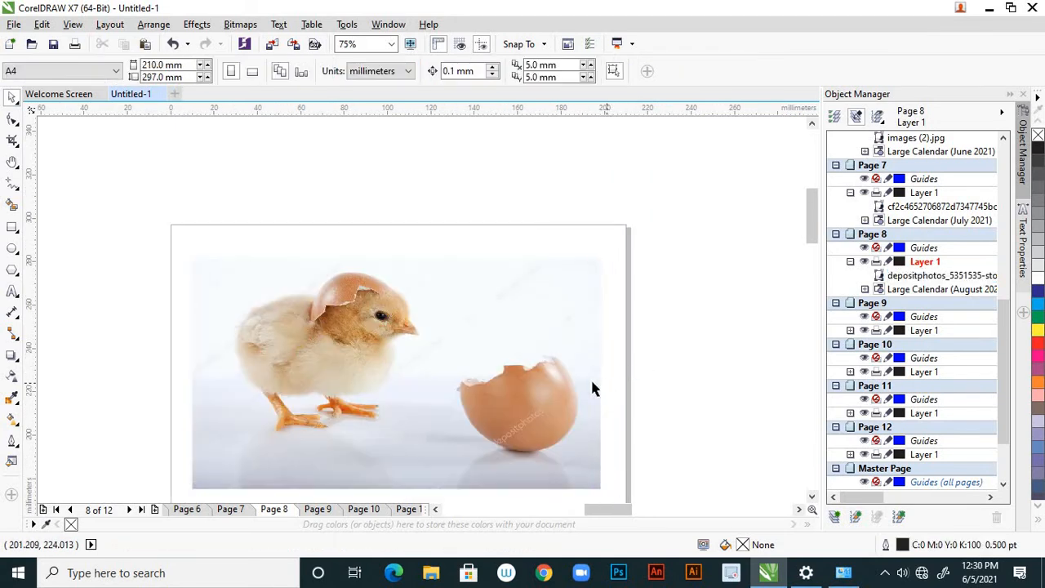
{"action": "left_click", "coordinate": [544, 379]}
{"action": "scroll", "coordinate": [605, 375], "scroll_direction": "up", "scroll_amount": 4}
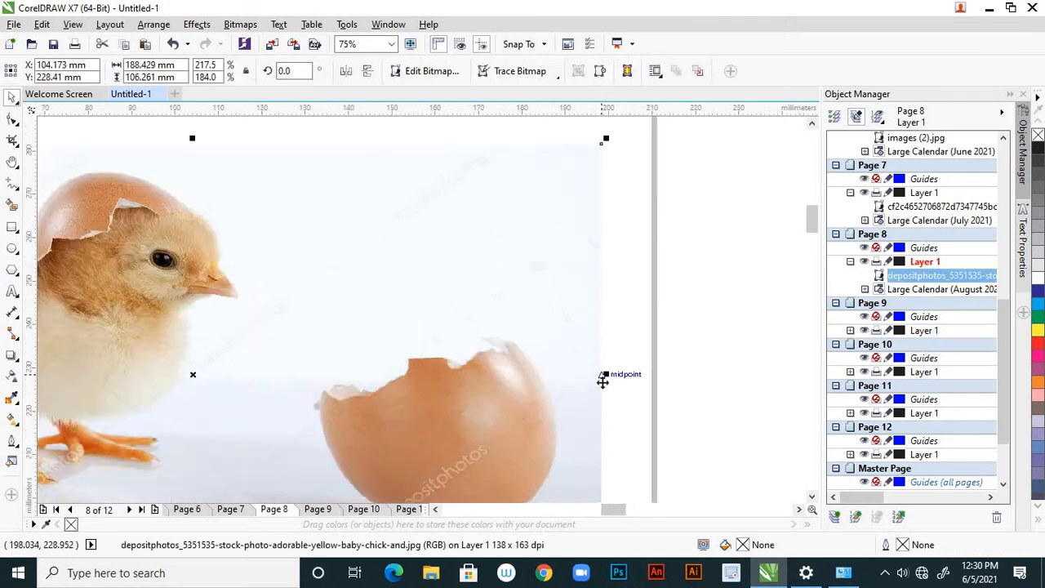
{"action": "left_click_drag", "start_coordinate": [605, 376], "coordinate": [619, 374]}
{"action": "scroll", "coordinate": [629, 373], "scroll_direction": "down", "scroll_amount": 8}
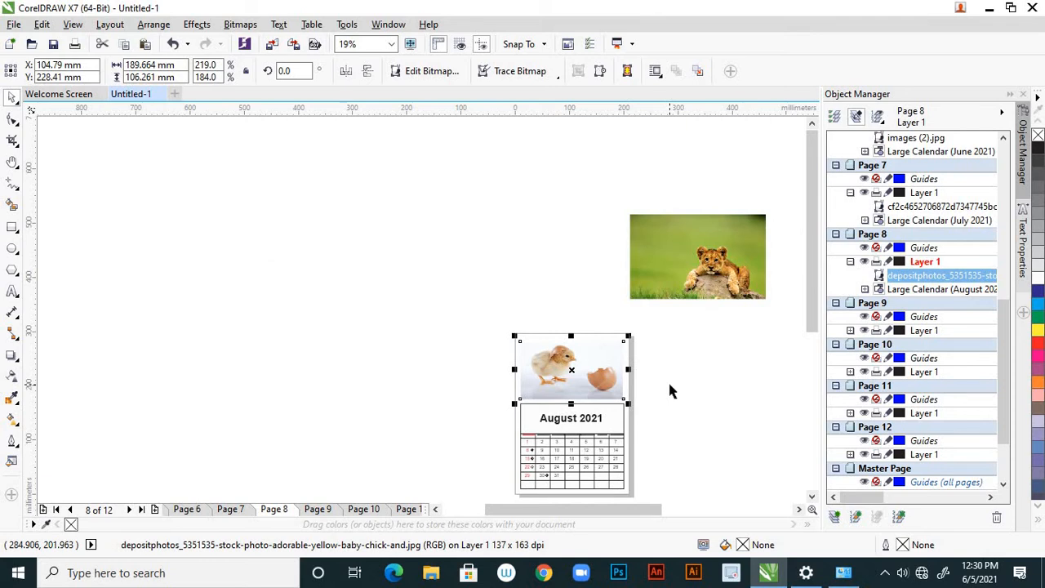
{"action": "left_click", "coordinate": [669, 386]}
Move the baby picture from outside the pages onto the September page, Page 9
{"action": "scroll", "coordinate": [384, 339], "scroll_direction": "down", "scroll_amount": 2}
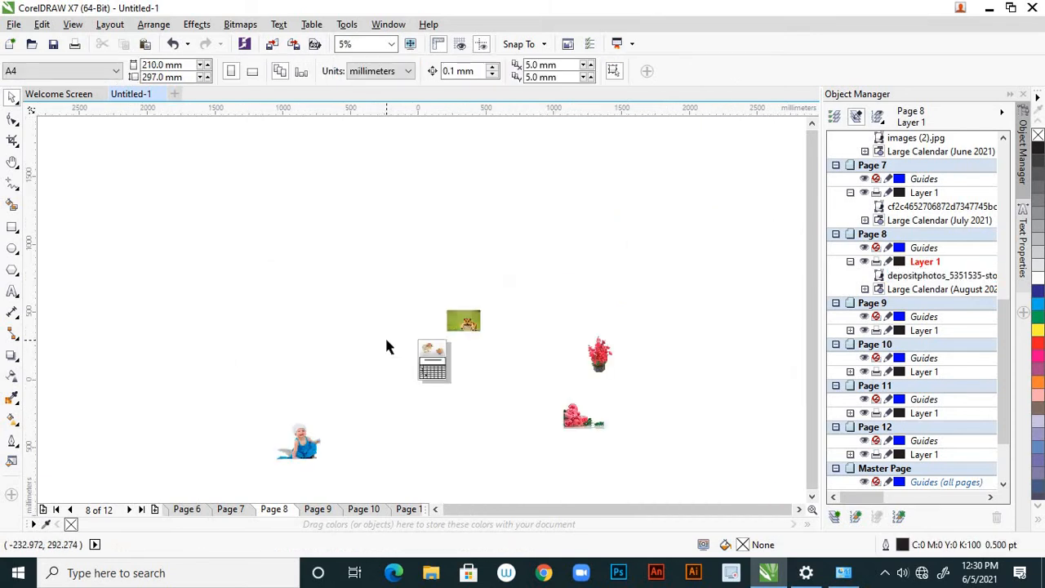
{"action": "left_click", "coordinate": [302, 442]}
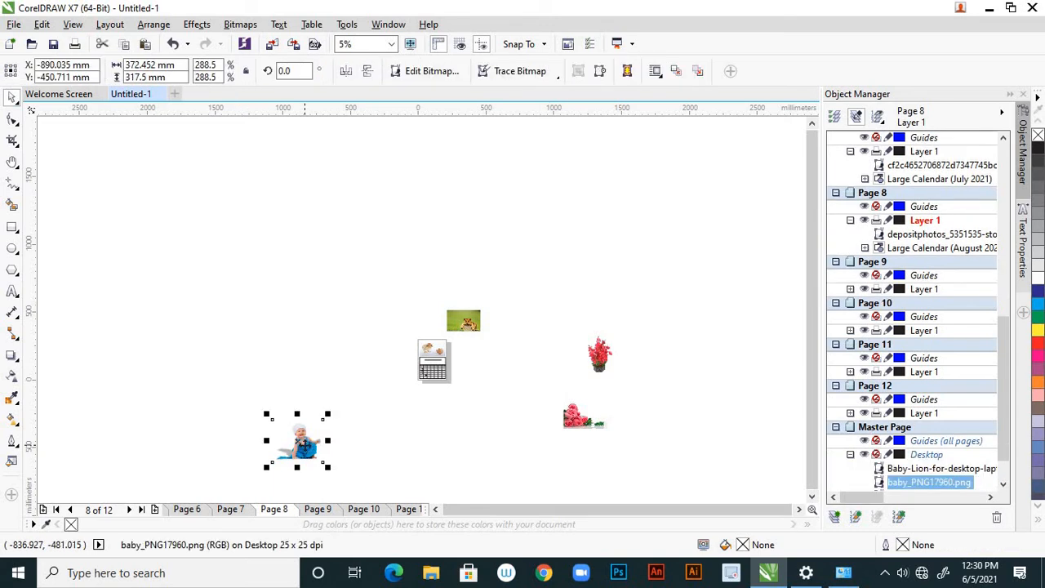
{"action": "key", "text": "Delete"}
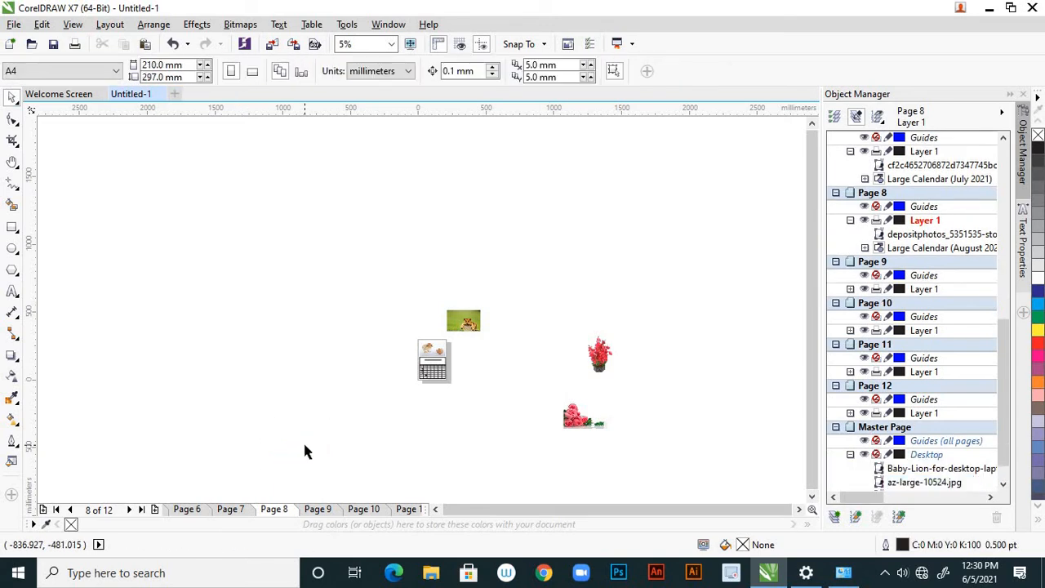
{"action": "left_click", "coordinate": [317, 509]}
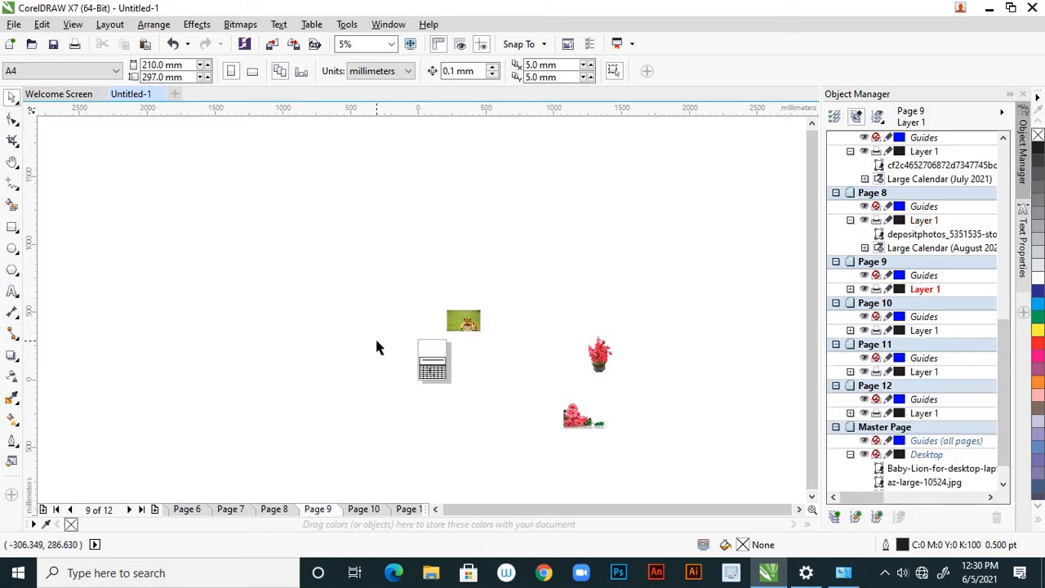
{"action": "key", "text": "ctrl+v"}
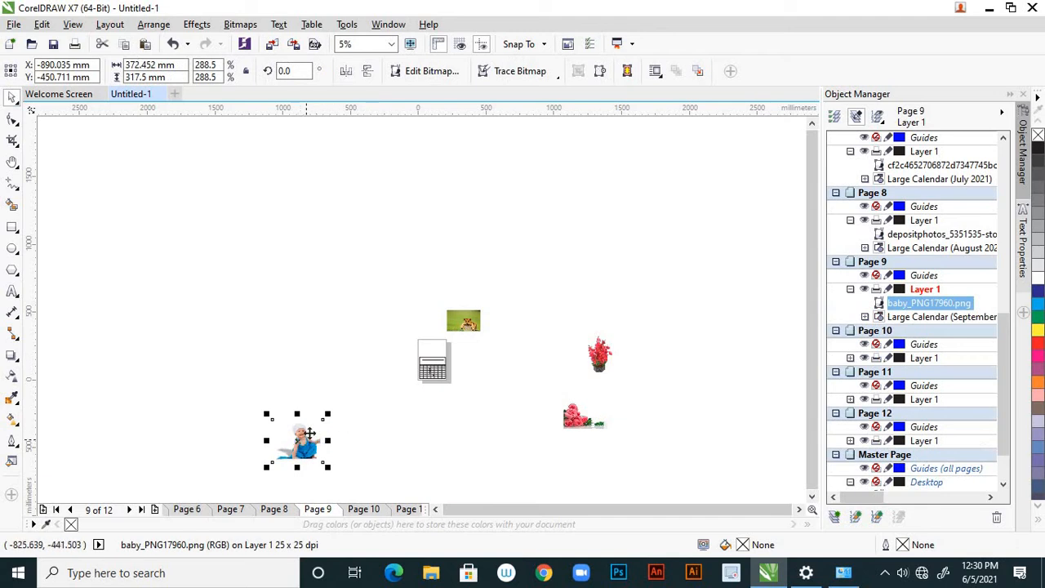
Place the baby picture in the blank area above the September 2021 grid and scale it down to about 130.9 x 111.6 mm
{"action": "left_click_drag", "start_coordinate": [302, 442], "coordinate": [379, 337]}
{"action": "scroll", "coordinate": [388, 333], "scroll_direction": "up", "scroll_amount": 3}
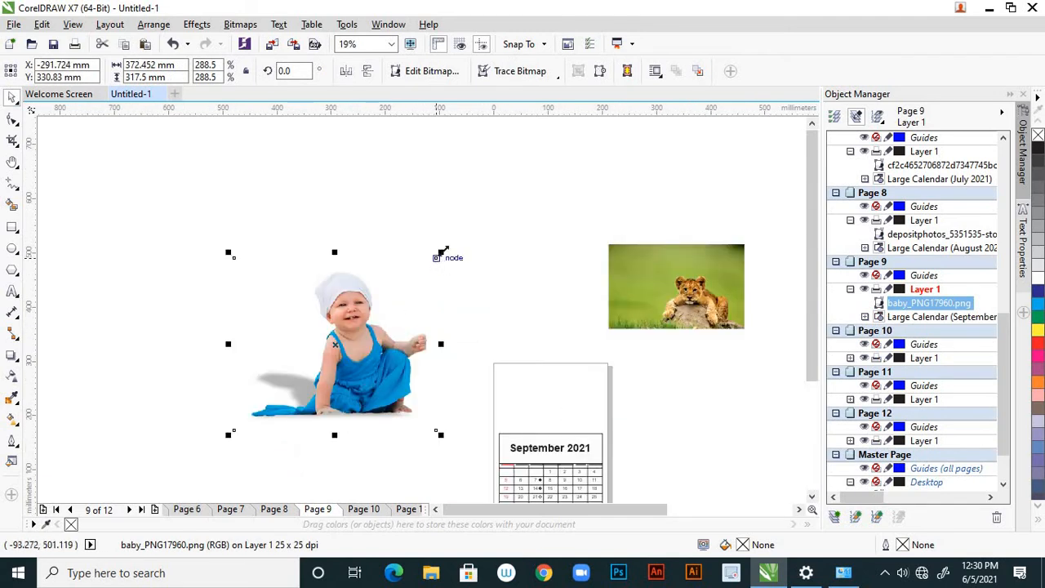
{"action": "left_click_drag", "start_coordinate": [441, 252], "coordinate": [391, 296]}
{"action": "left_click_drag", "start_coordinate": [362, 357], "coordinate": [581, 400]}
{"action": "left_click_drag", "start_coordinate": [609, 341], "coordinate": [590, 356]}
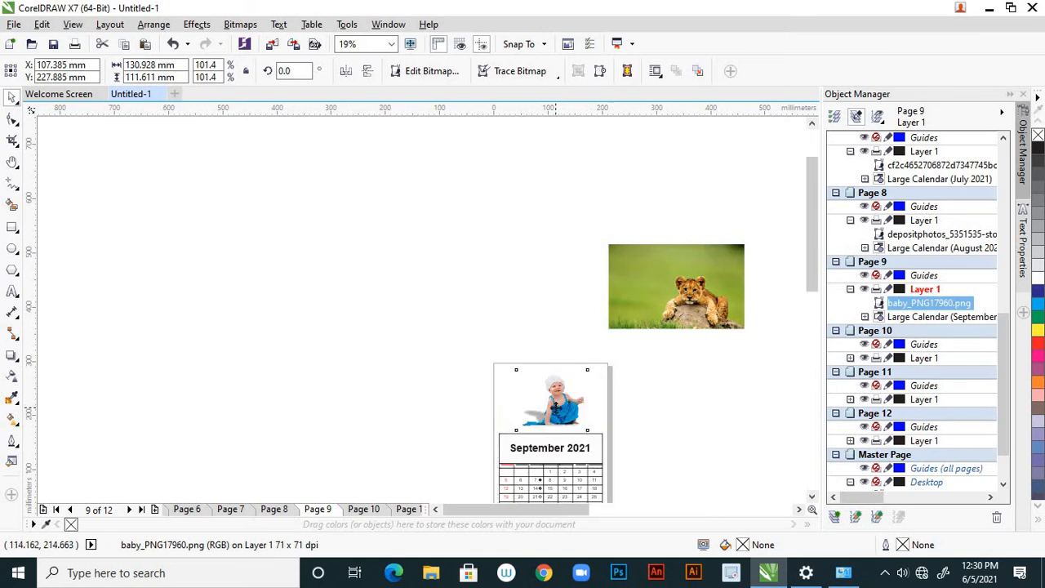
Stretch the baby picture above the September 2021 grid to about 151.1 x 116.7 mm, shift it slightly on the page, and deselect it
{"action": "key", "text": "shift+F2"}
{"action": "left_click_drag", "start_coordinate": [385, 377], "coordinate": [349, 377]}
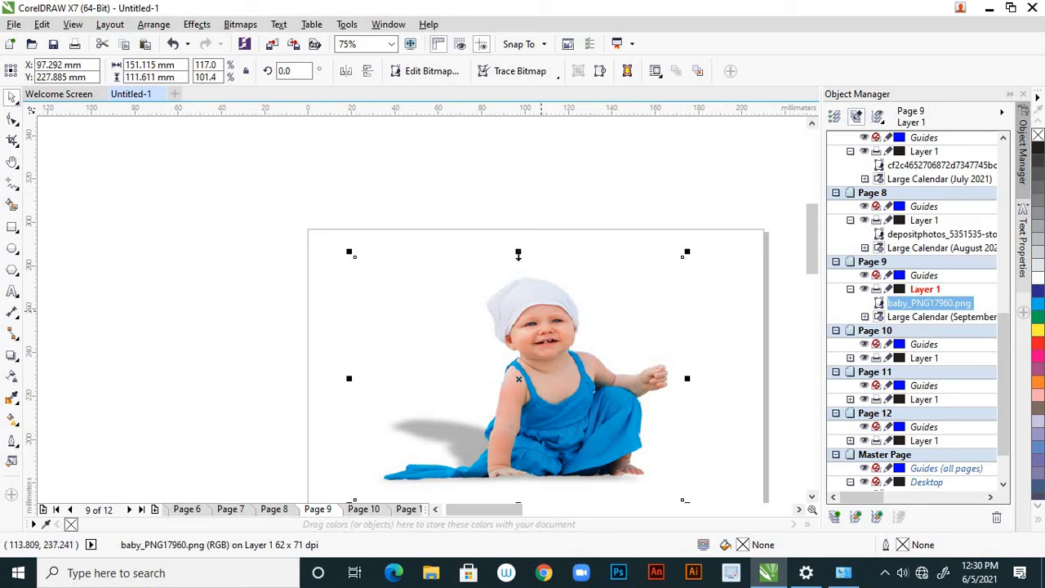
{"action": "left_click_drag", "start_coordinate": [518, 253], "coordinate": [519, 240]}
{"action": "scroll", "coordinate": [518, 240], "scroll_direction": "down", "scroll_amount": 2}
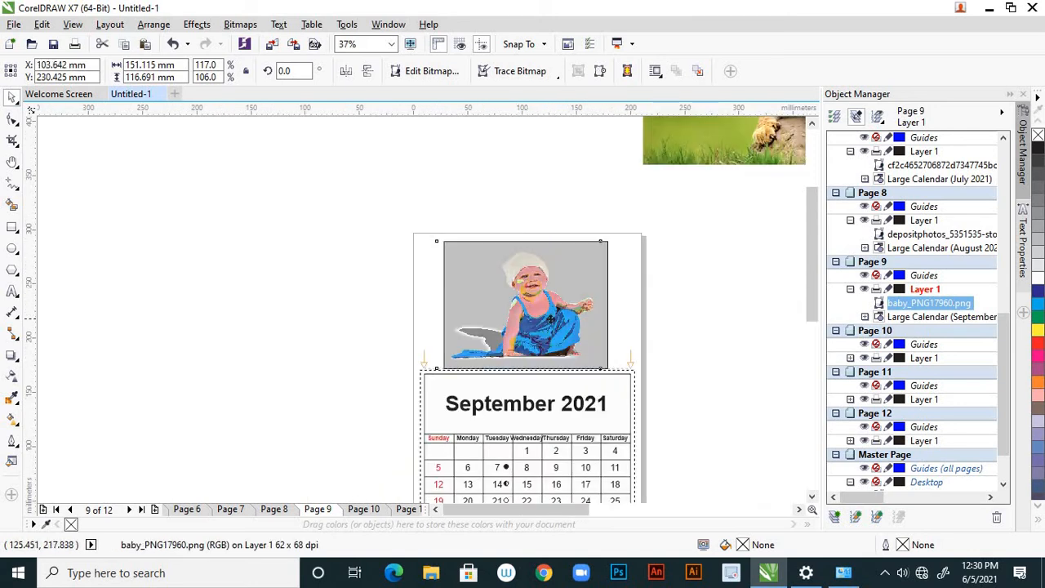
{"action": "left_click_drag", "start_coordinate": [551, 320], "coordinate": [552, 319]}
{"action": "left_click", "coordinate": [618, 361]}
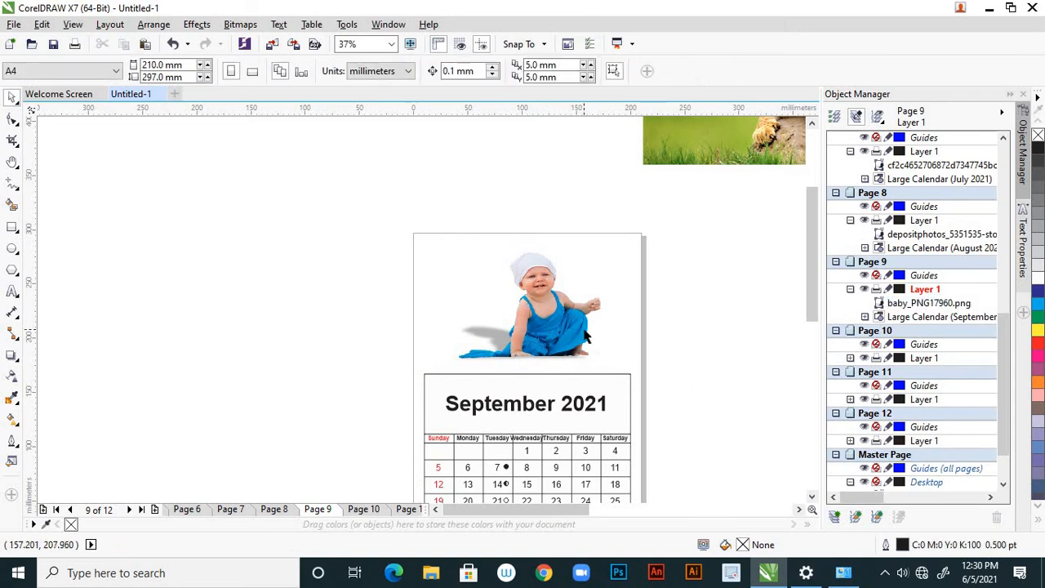
Move the lion cub picture from outside the pages onto the October page, Page 10
{"action": "scroll", "coordinate": [561, 330], "scroll_direction": "down", "scroll_amount": 2}
{"action": "scroll", "coordinate": [367, 288], "scroll_direction": "down", "scroll_amount": 4}
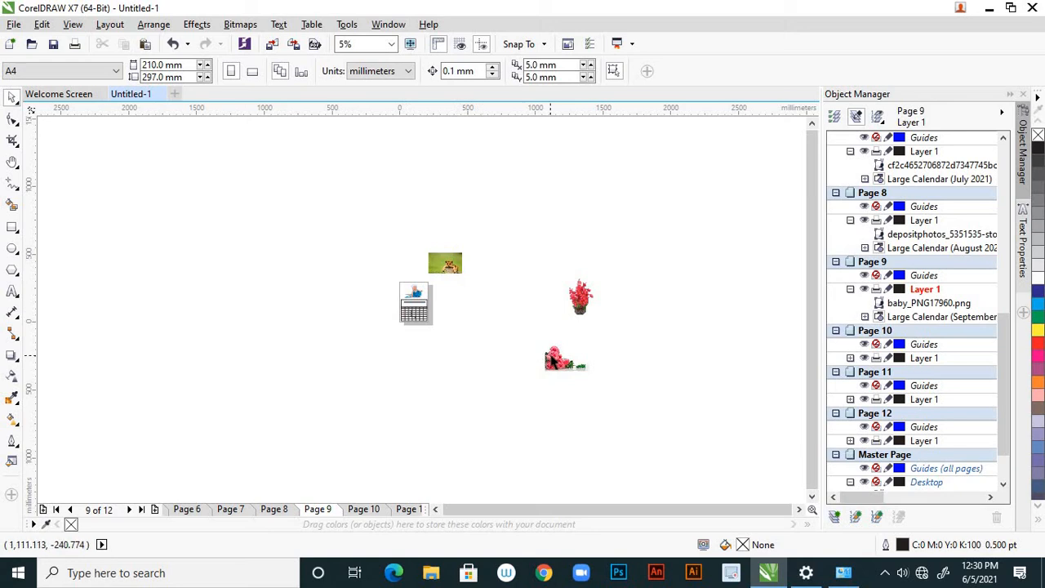
{"action": "left_click", "coordinate": [447, 266]}
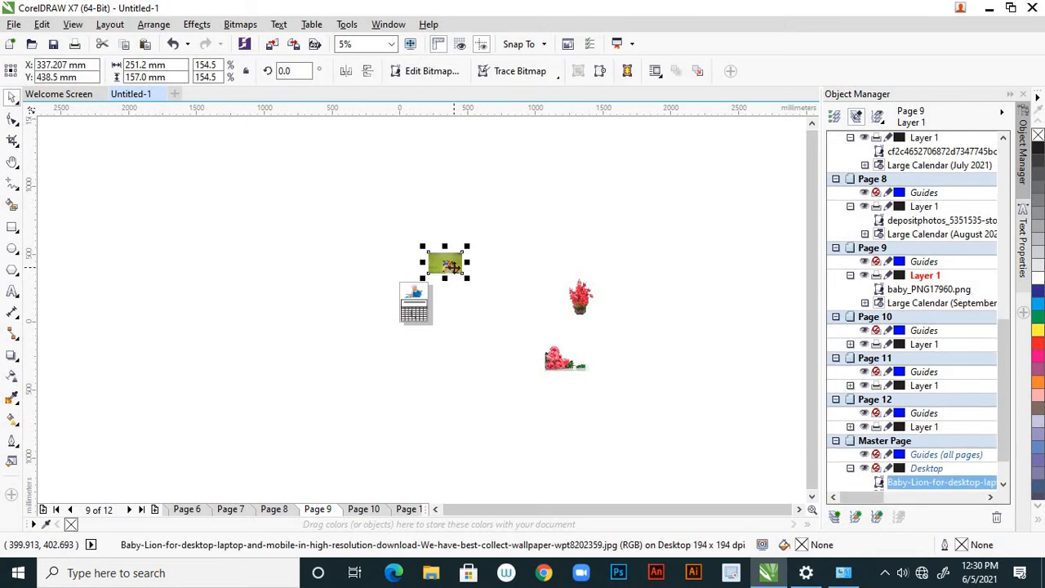
{"action": "scroll", "coordinate": [456, 262], "scroll_direction": "up", "scroll_amount": 1}
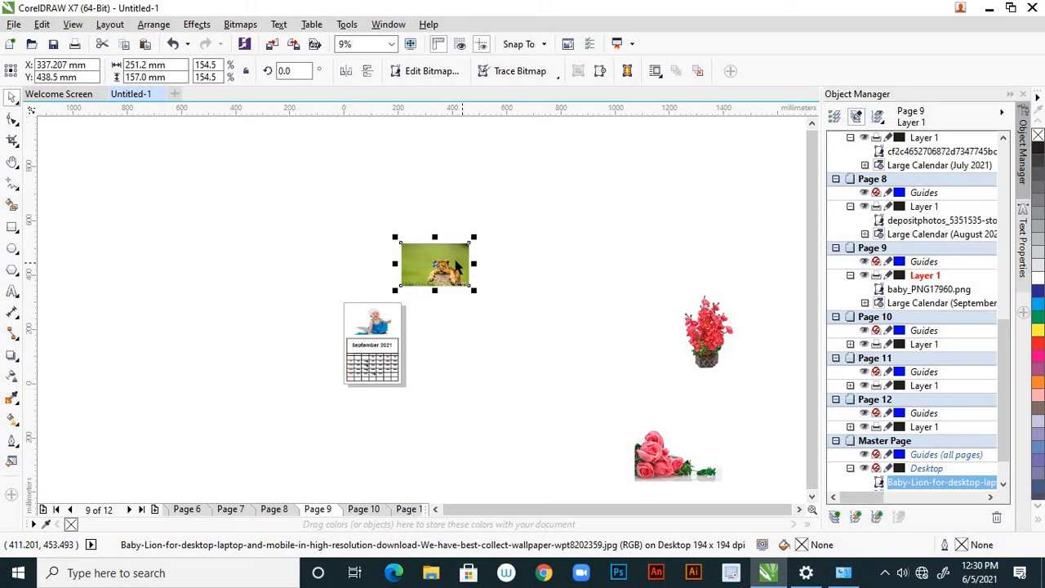
{"action": "key", "text": "Delete"}
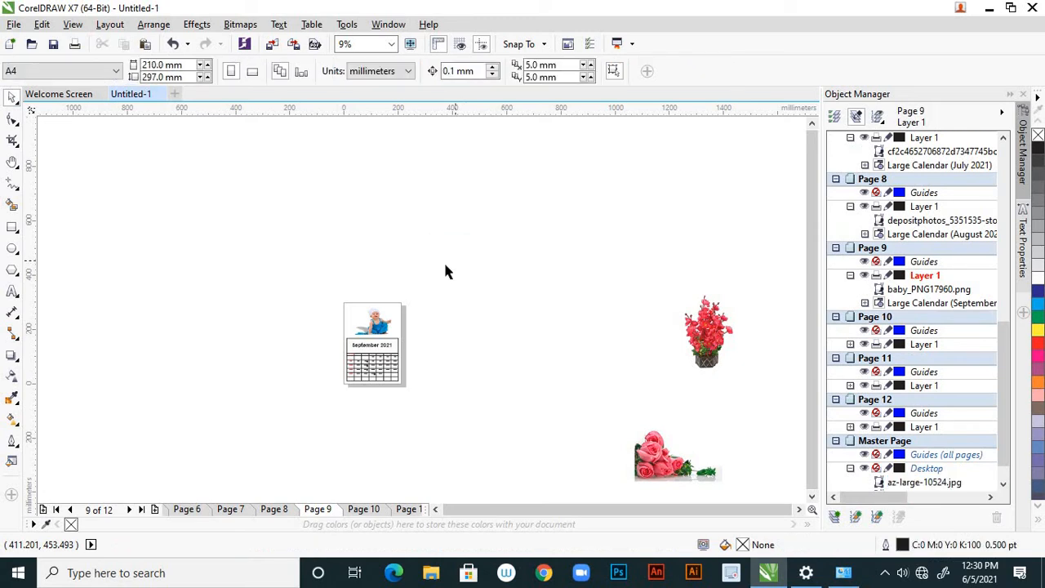
{"action": "left_click", "coordinate": [363, 509]}
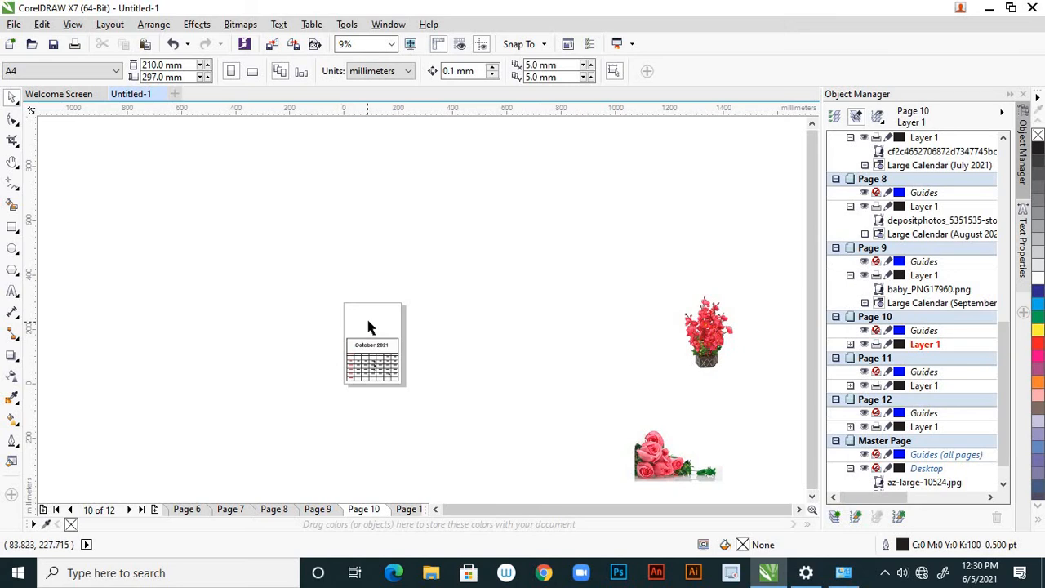
{"action": "scroll", "coordinate": [366, 316], "scroll_direction": "up", "scroll_amount": 2}
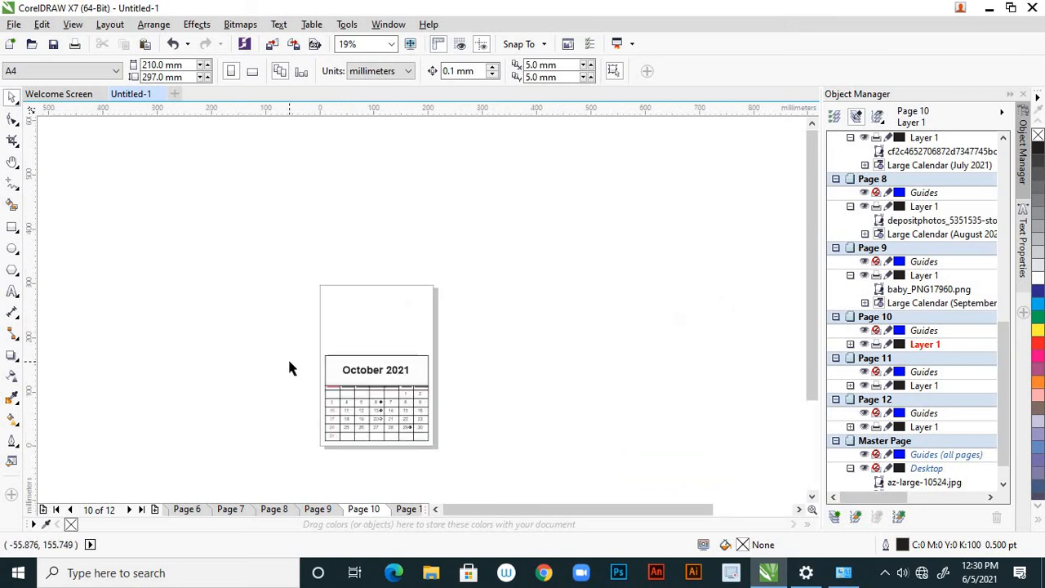
{"action": "key", "text": "ctrl+v"}
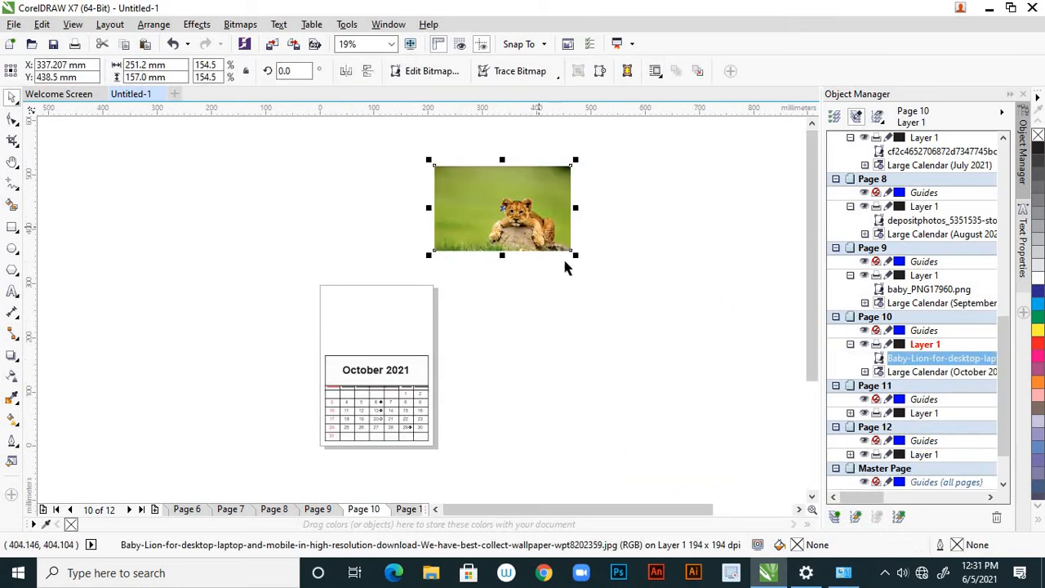
Place the lion cub picture in the blank area above the October 2021 grid and scale it to about 178.4 x 111.5 mm
{"action": "left_click_drag", "start_coordinate": [576, 257], "coordinate": [389, 316]}
{"action": "scroll", "coordinate": [383, 319], "scroll_direction": "up", "scroll_amount": 1}
{"action": "left_click", "coordinate": [551, 318]}
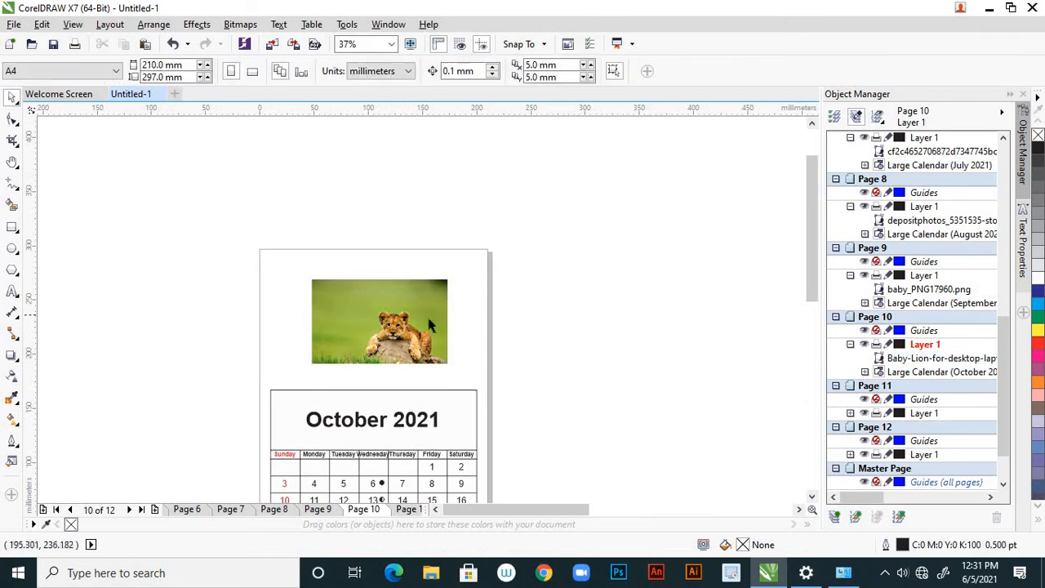
{"action": "left_click", "coordinate": [406, 315]}
{"action": "left_click_drag", "start_coordinate": [454, 272], "coordinate": [480, 255]}
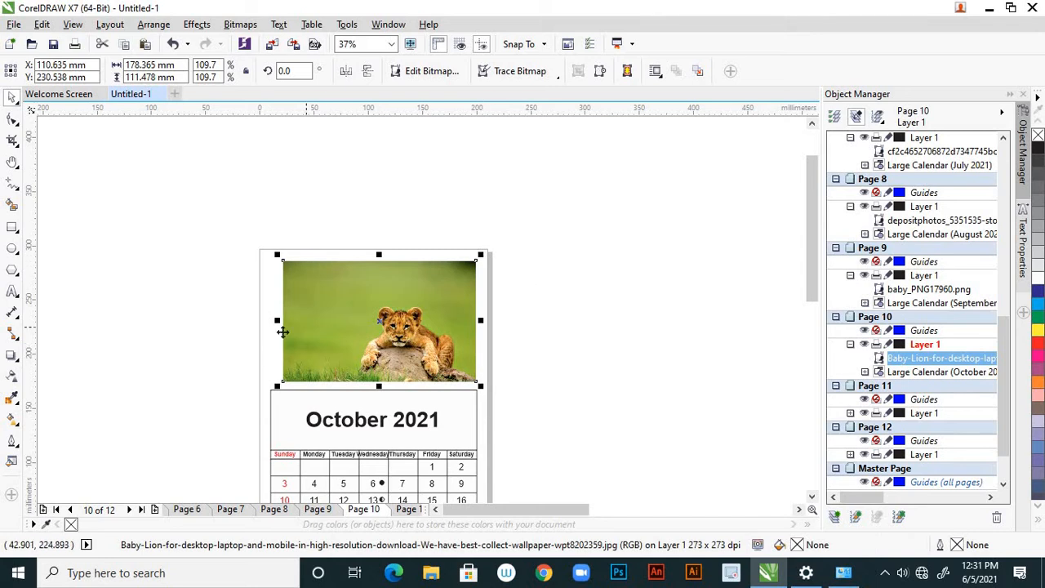
Extend the lion cub picture's left edge to make it about 188.5 mm wide and its top edge to make it about 113.2 mm high
{"action": "left_click_drag", "start_coordinate": [277, 323], "coordinate": [268, 322]}
{"action": "scroll", "coordinate": [288, 300], "scroll_direction": "up", "scroll_amount": 2}
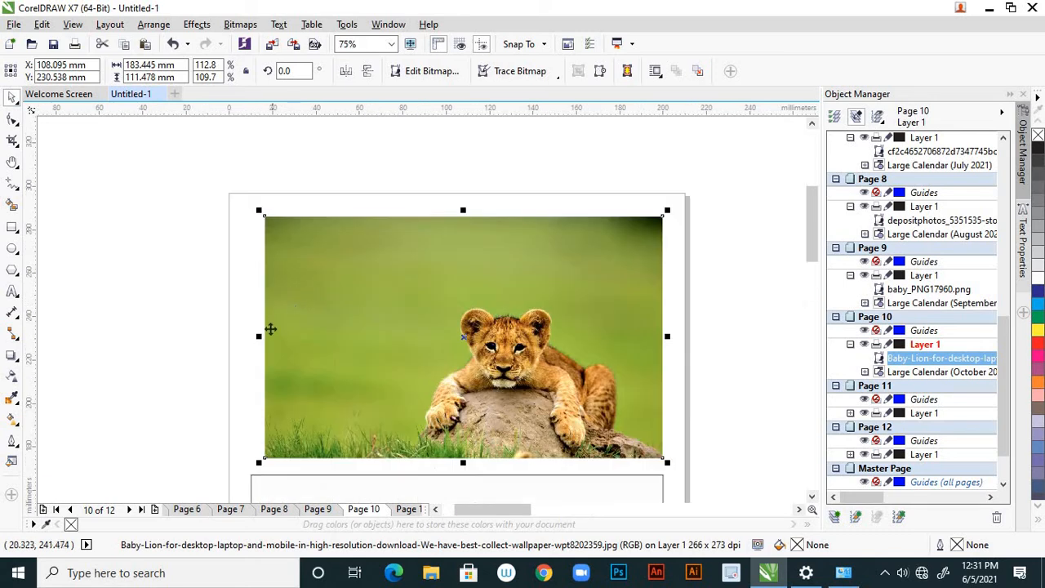
{"action": "left_click_drag", "start_coordinate": [260, 336], "coordinate": [250, 336]}
{"action": "scroll", "coordinate": [331, 346], "scroll_direction": "down", "scroll_amount": 2}
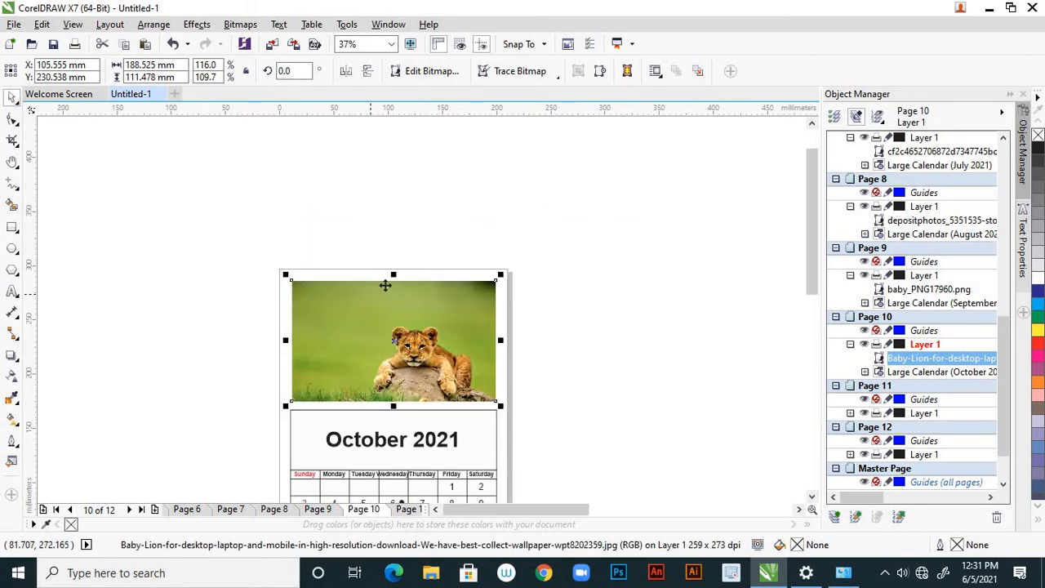
{"action": "scroll", "coordinate": [385, 285], "scroll_direction": "up", "scroll_amount": 2}
{"action": "scroll", "coordinate": [397, 275], "scroll_direction": "up", "scroll_amount": 2}
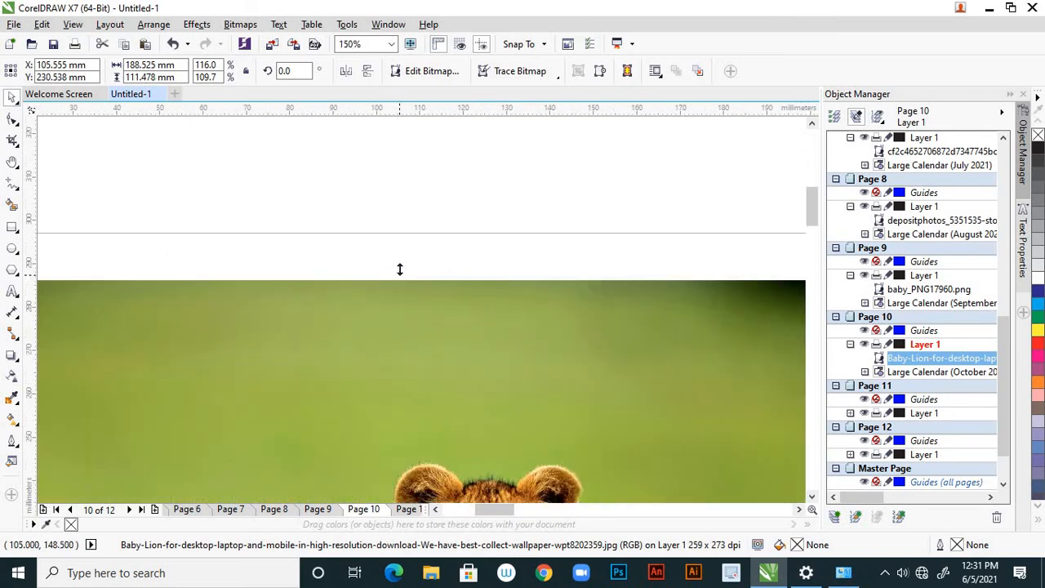
{"action": "left_click_drag", "start_coordinate": [400, 269], "coordinate": [400, 262]}
{"action": "scroll", "coordinate": [401, 270], "scroll_direction": "down", "scroll_amount": 2}
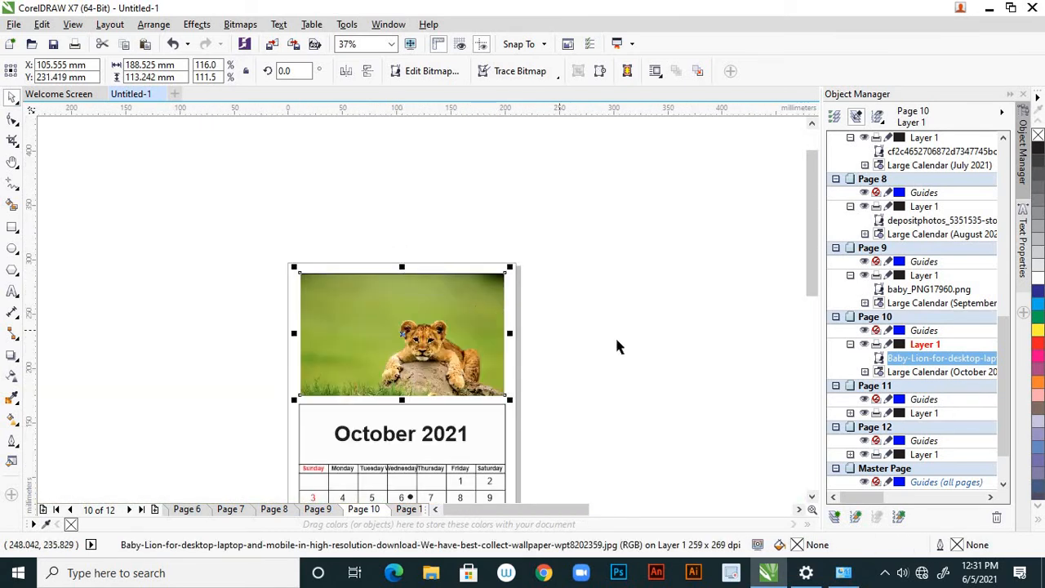
{"action": "left_click", "coordinate": [544, 342]}
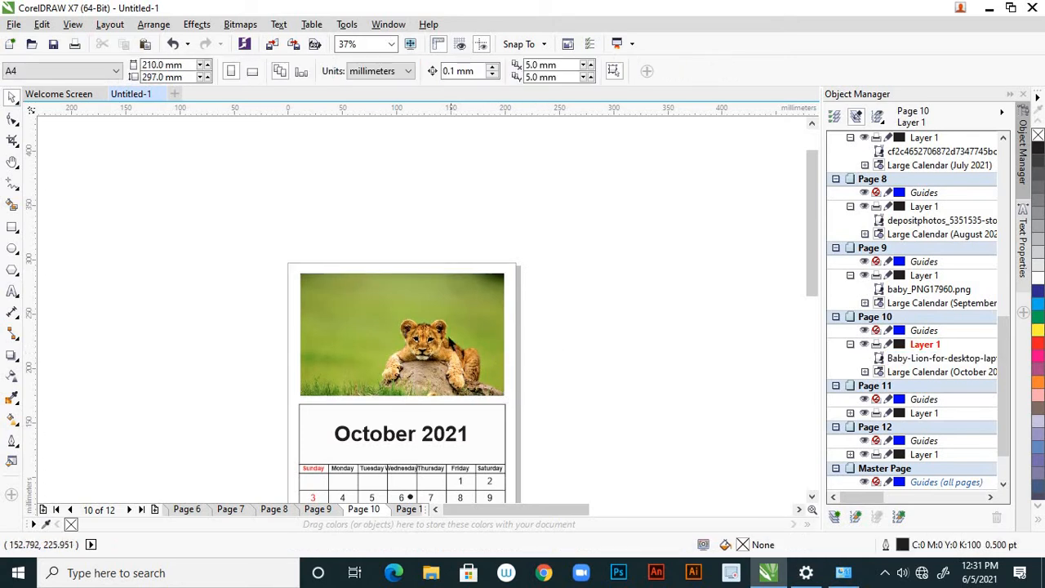
Nudge the lion cub picture about 0.3 mm left and 0.1 mm up to line up with the October grid, and deselect it
{"action": "left_click", "coordinate": [450, 337]}
{"action": "key", "text": "Left"}
{"action": "key", "text": "Left"}
{"action": "key", "text": "Left"}
{"action": "key", "text": "Left"}
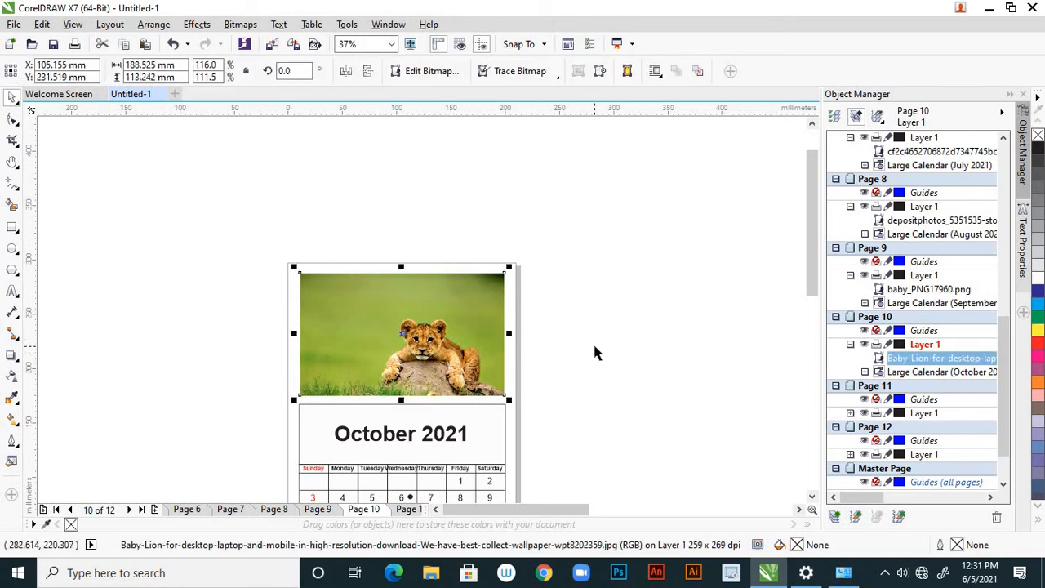
{"action": "left_click", "coordinate": [594, 352]}
Page through the August to December pages to check which months still need a picture, ending on Page 10
{"action": "scroll", "coordinate": [554, 337], "scroll_direction": "down", "scroll_amount": 5}
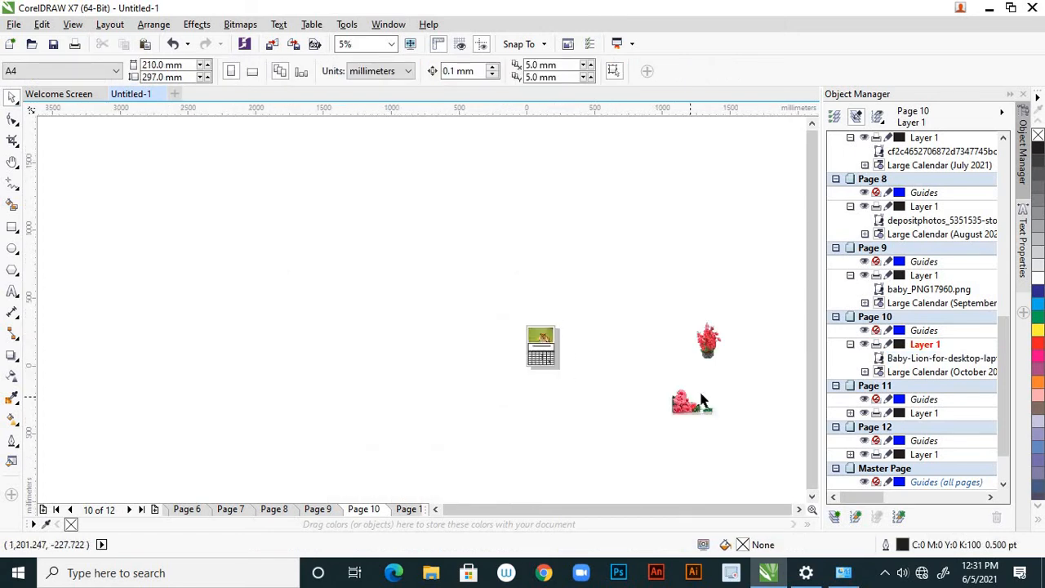
{"action": "scroll", "coordinate": [701, 397], "scroll_direction": "up", "scroll_amount": 2}
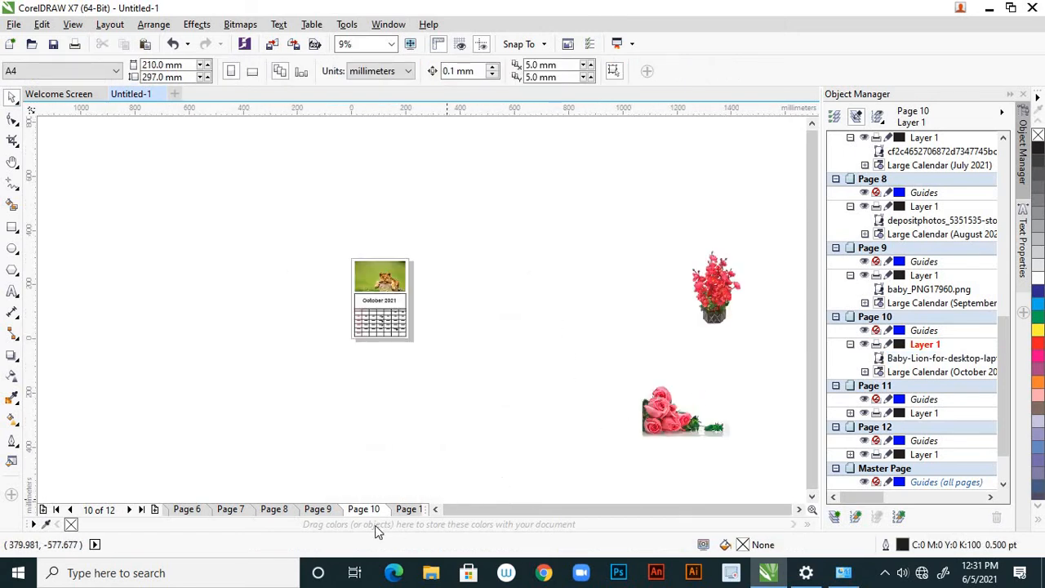
{"action": "left_click", "coordinate": [71, 510]}
{"action": "left_click", "coordinate": [71, 510]}
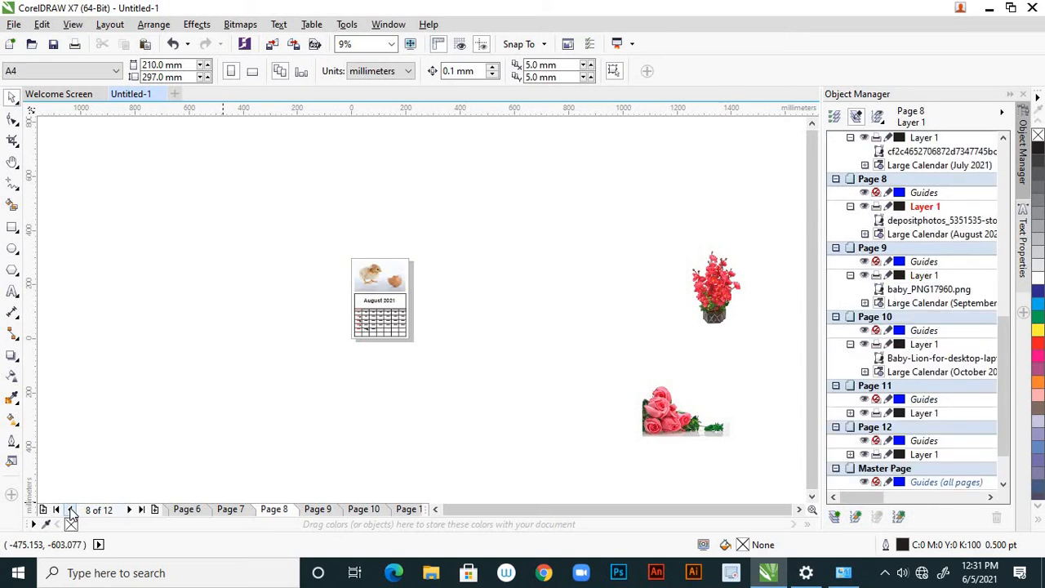
{"action": "left_click", "coordinate": [132, 510]}
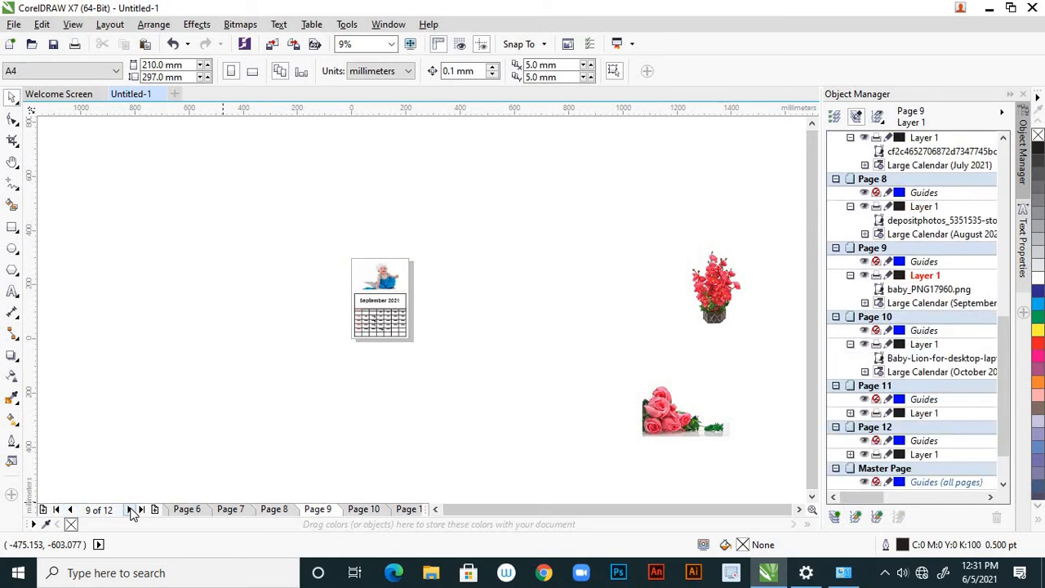
{"action": "left_click", "coordinate": [131, 510]}
{"action": "left_click", "coordinate": [131, 510]}
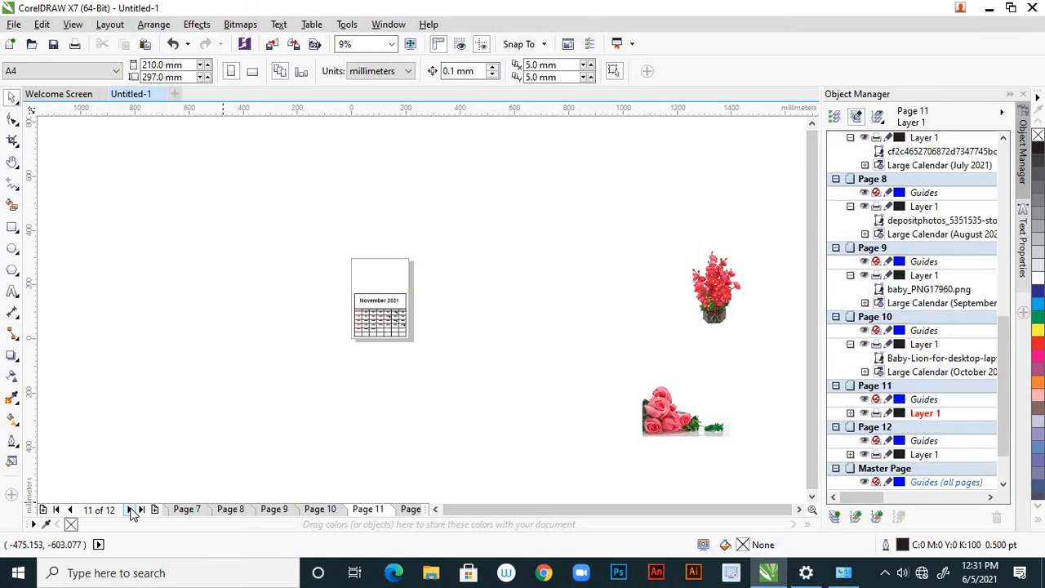
{"action": "left_click", "coordinate": [132, 510]}
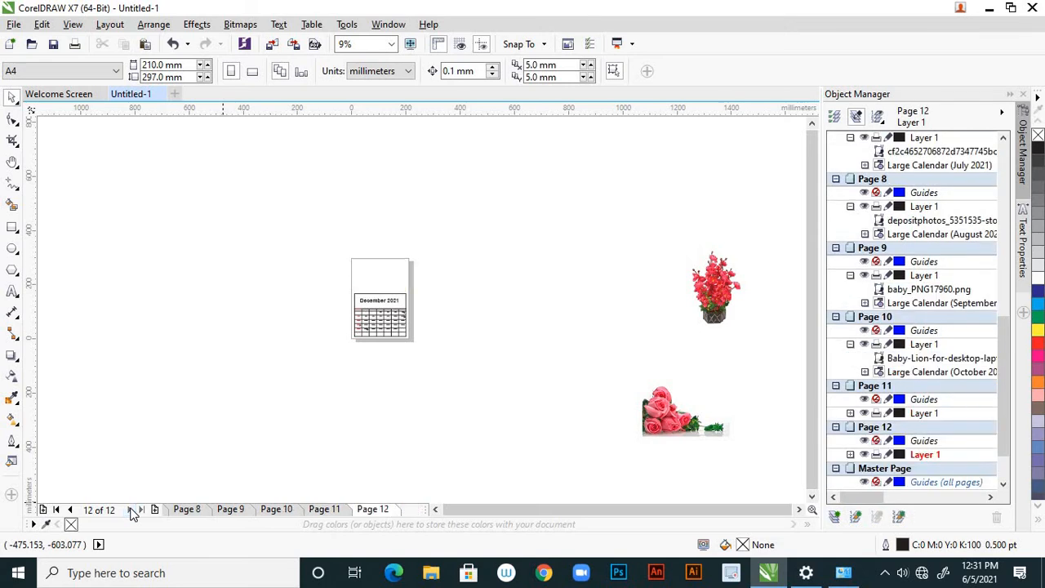
{"action": "left_click", "coordinate": [280, 510]}
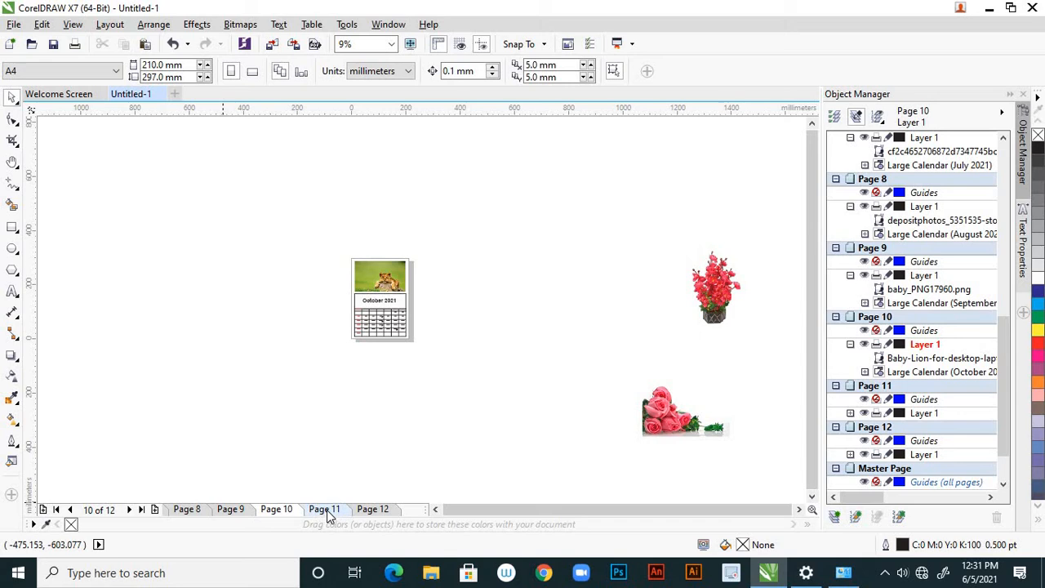
Move the pink roses picture from outside the pages onto the November page, Page 11
{"action": "left_click", "coordinate": [679, 409]}
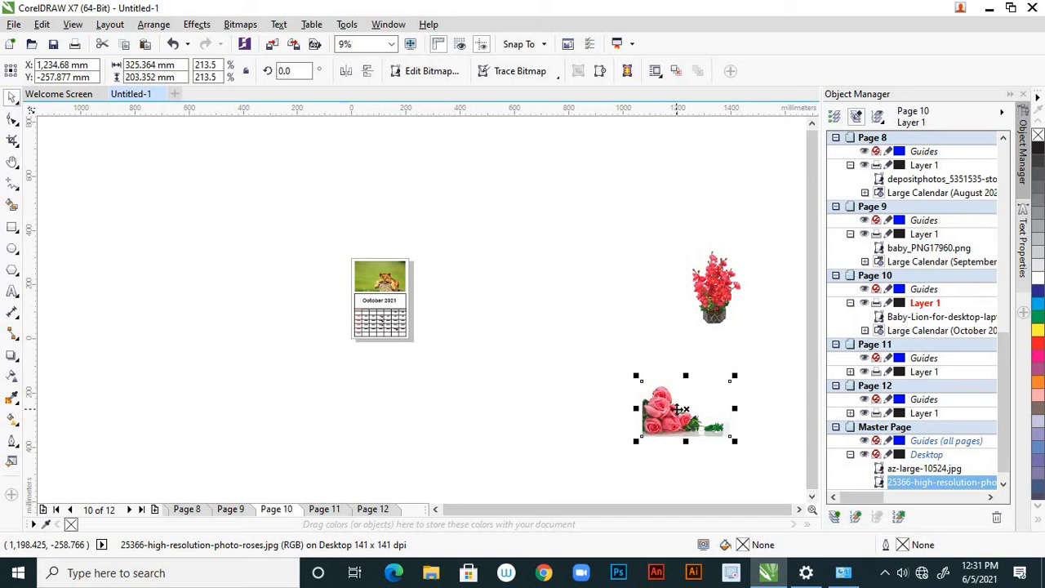
{"action": "key", "text": "Delete"}
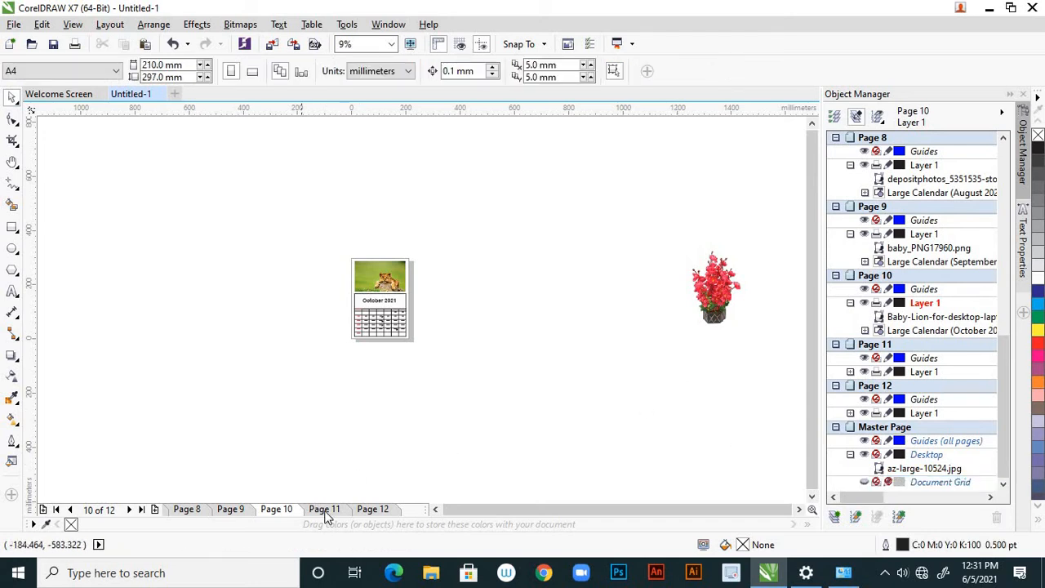
{"action": "left_click", "coordinate": [324, 508]}
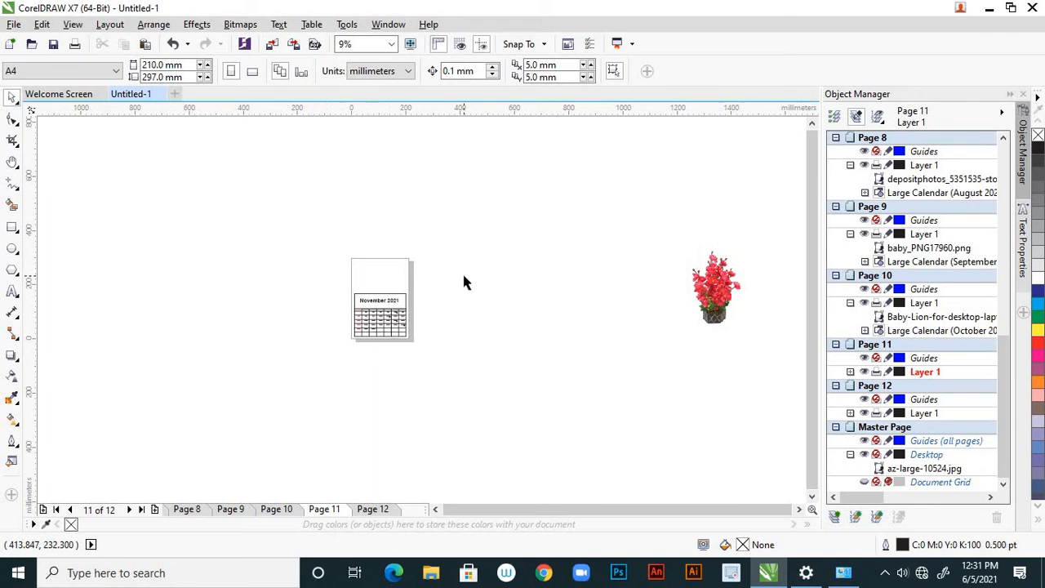
{"action": "key", "text": "ctrl+v"}
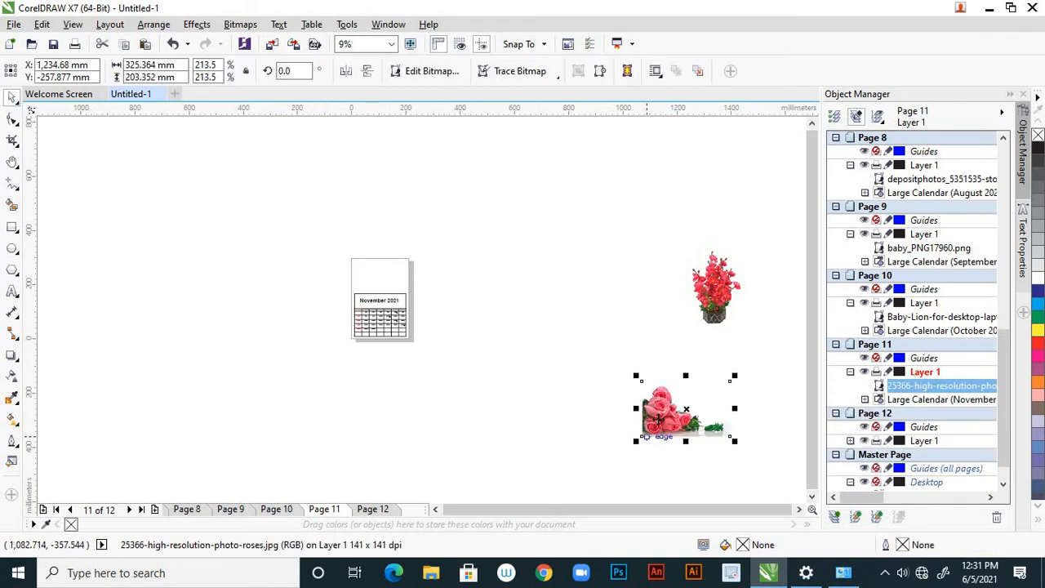
Place the roses picture in the blank area above the November 2021 grid and scale it down to about 190 x 118.8 mm
{"action": "left_click_drag", "start_coordinate": [652, 416], "coordinate": [504, 313]}
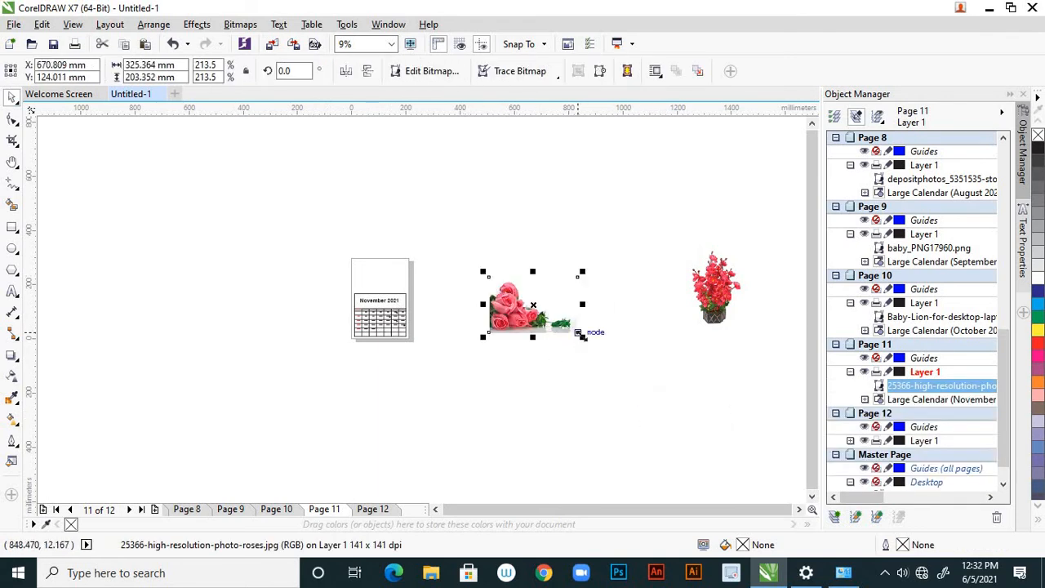
{"action": "left_click_drag", "start_coordinate": [582, 335], "coordinate": [374, 274]}
{"action": "scroll", "coordinate": [369, 275], "scroll_direction": "up", "scroll_amount": 3}
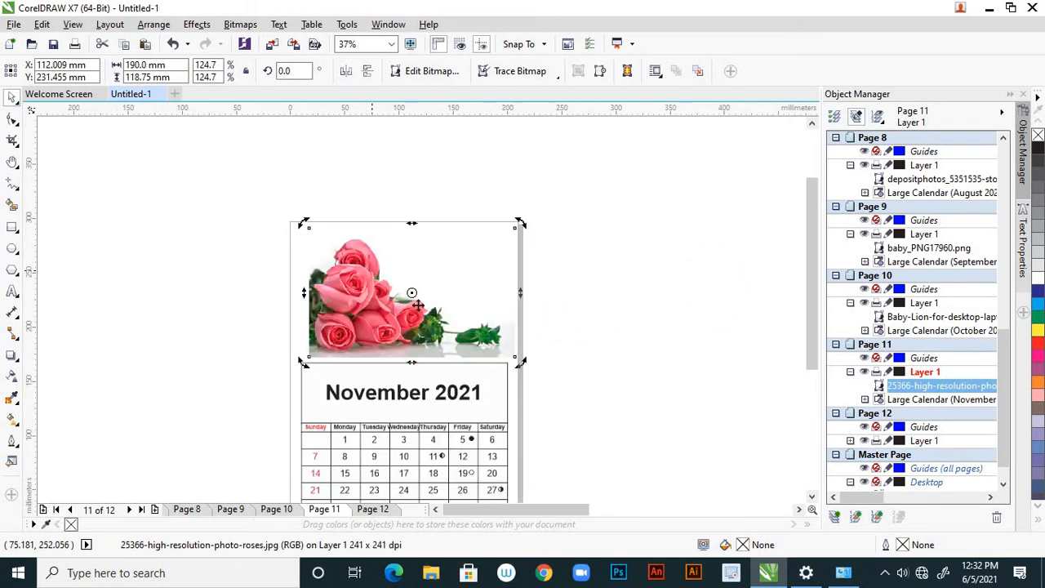
{"action": "scroll", "coordinate": [364, 276], "scroll_direction": "up", "scroll_amount": 2}
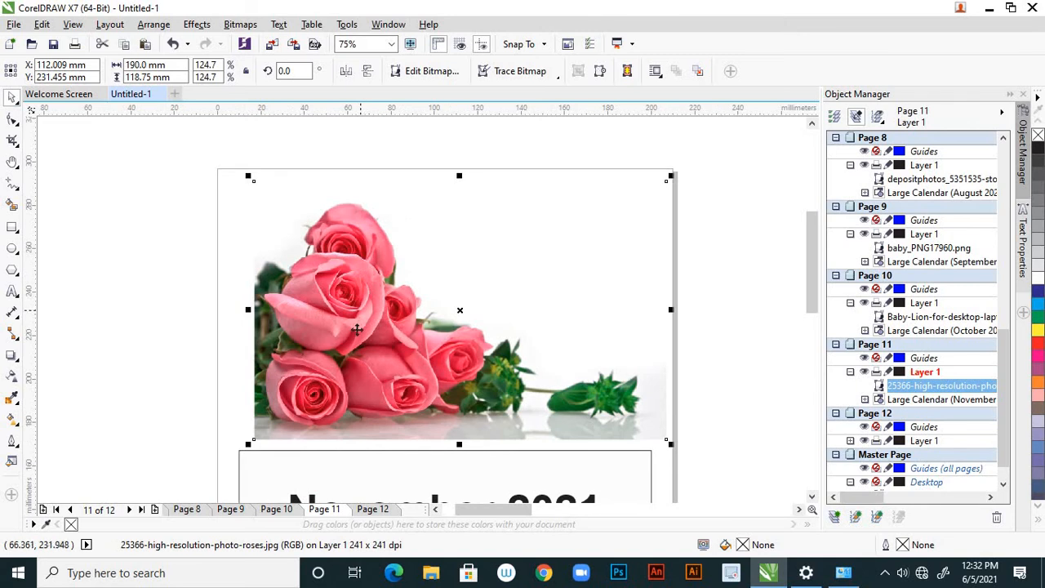
Shift the roses picture about 6.4 mm left to line up with the November grid and extend its left edge to about 190.9 mm total width
{"action": "left_click_drag", "start_coordinate": [352, 329], "coordinate": [343, 329]}
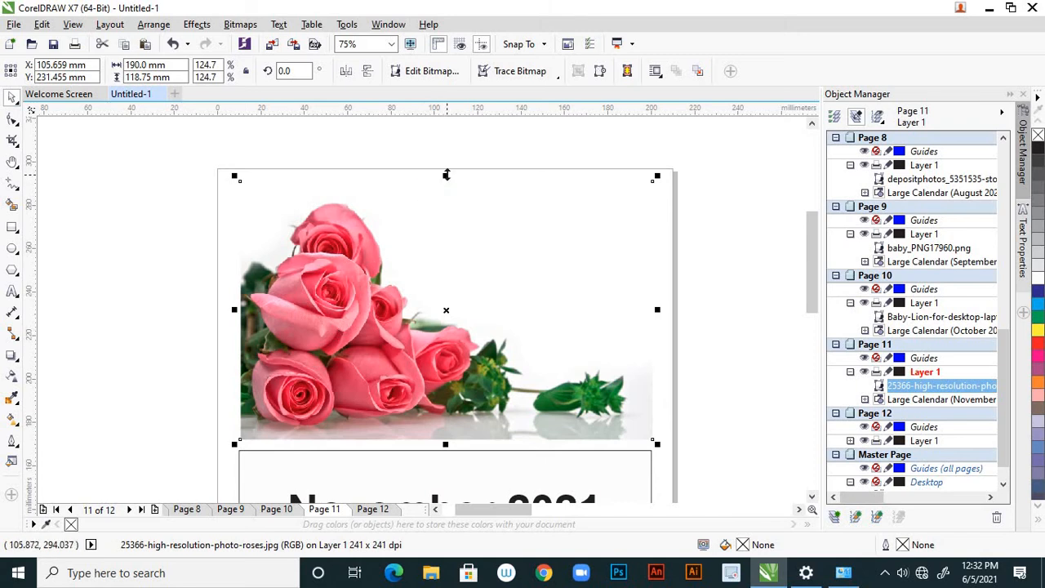
{"action": "left_click_drag", "start_coordinate": [446, 175], "coordinate": [447, 180]}
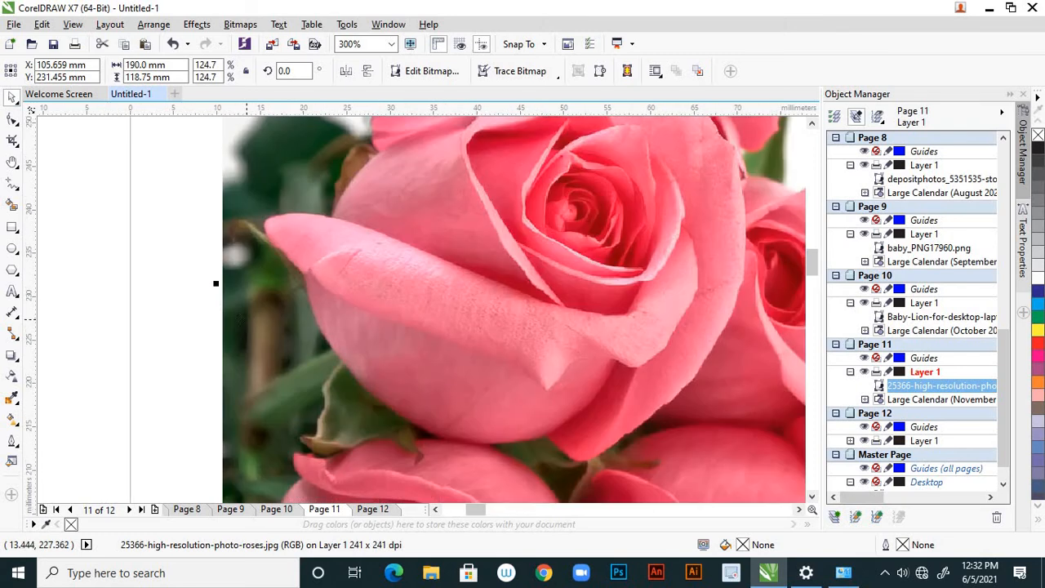
{"action": "scroll", "coordinate": [216, 285], "scroll_direction": "up", "scroll_amount": 2}
{"action": "left_click_drag", "start_coordinate": [210, 282], "coordinate": [208, 283]}
{"action": "scroll", "coordinate": [303, 308], "scroll_direction": "down", "scroll_amount": 2}
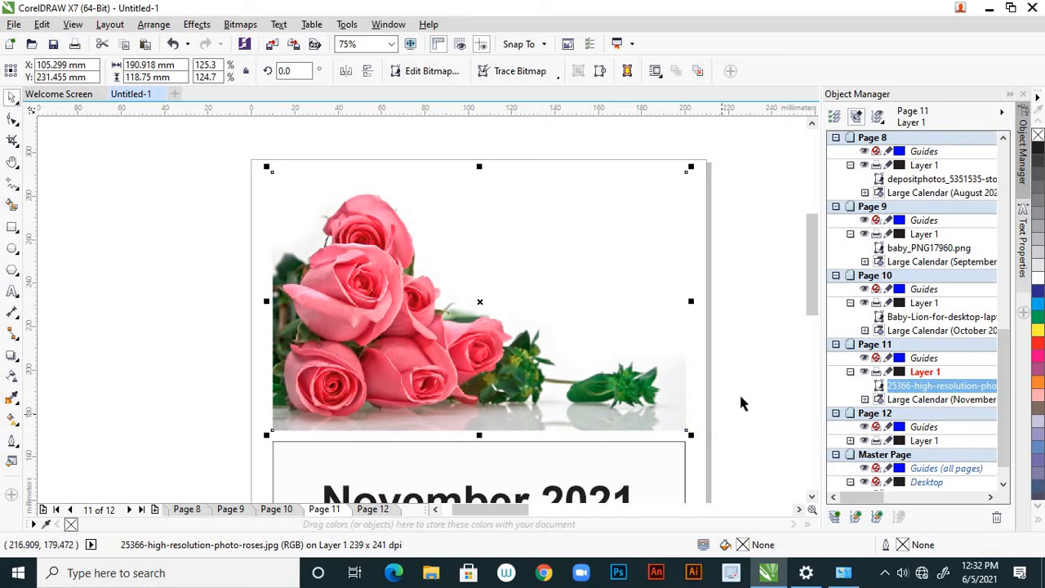
Move the red potted-flowers picture from outside the pages onto the December page, Page 12
{"action": "key", "text": "Escape"}
{"action": "scroll", "coordinate": [503, 327], "scroll_direction": "down", "scroll_amount": 4}
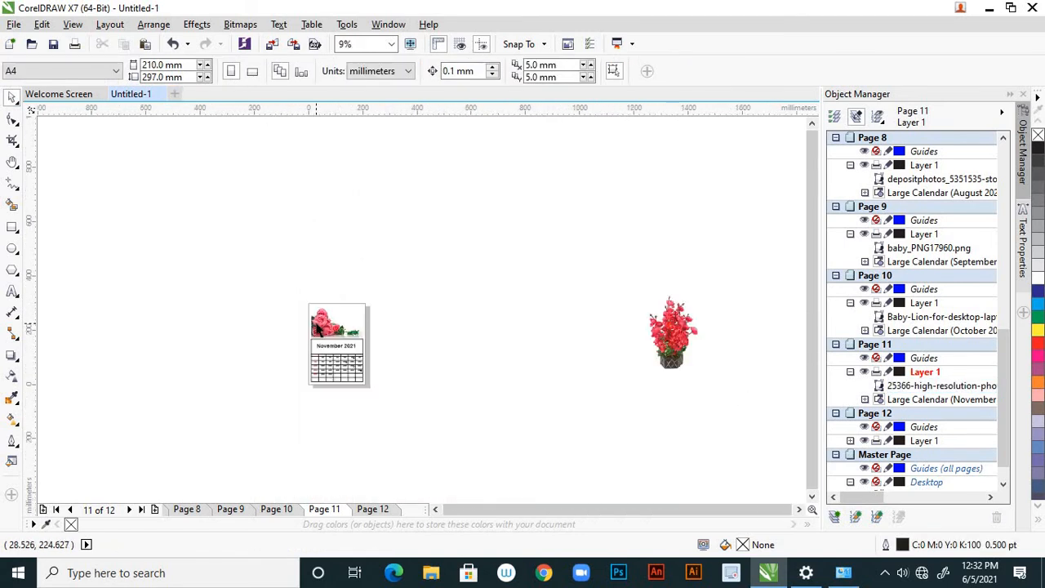
{"action": "scroll", "coordinate": [503, 327], "scroll_direction": "up", "scroll_amount": 2}
{"action": "left_click", "coordinate": [482, 333]}
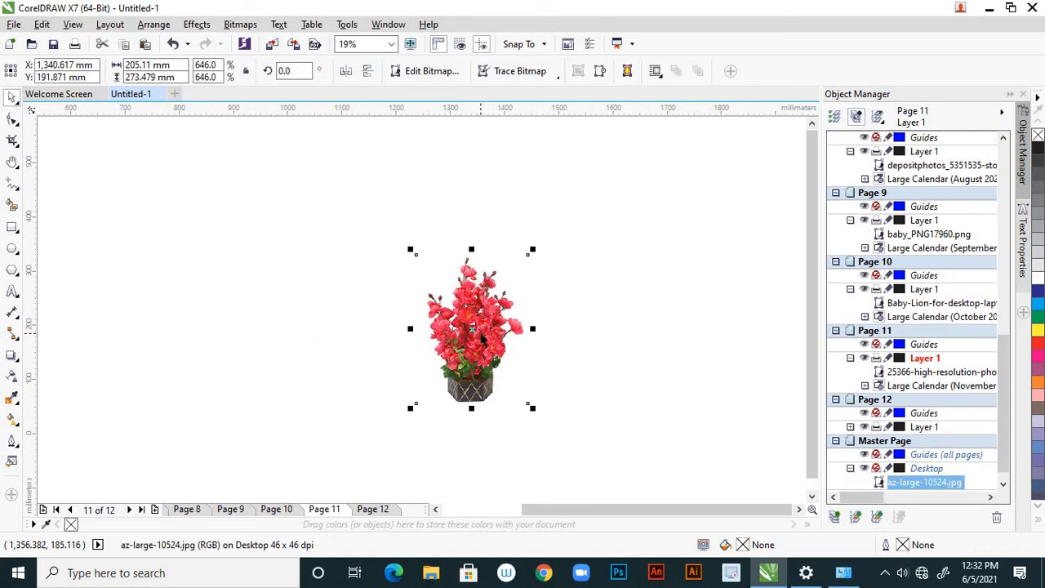
{"action": "key", "text": "Delete"}
{"action": "scroll", "coordinate": [441, 472], "scroll_direction": "down", "scroll_amount": 1}
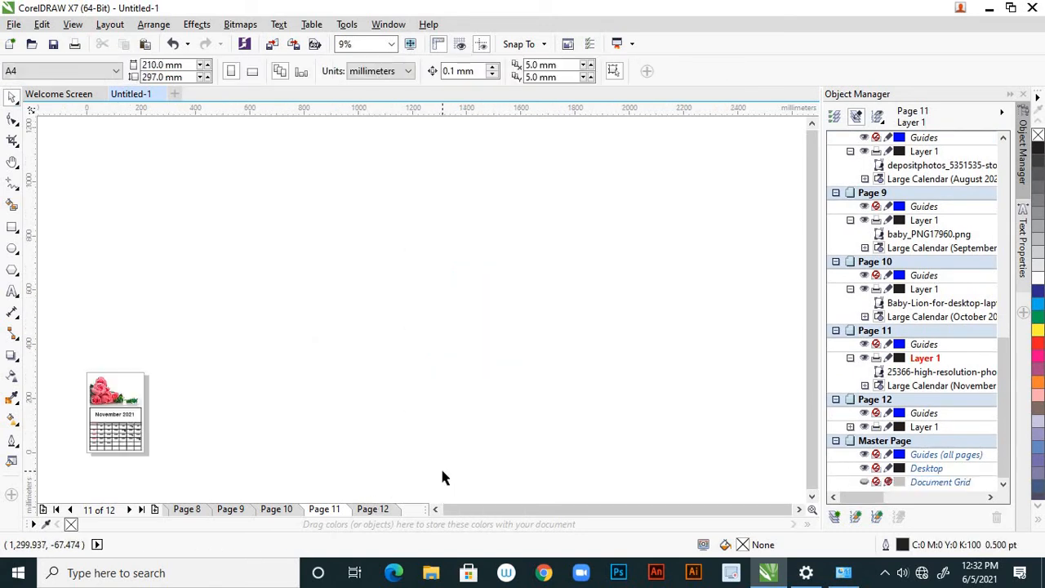
{"action": "left_click", "coordinate": [373, 509]}
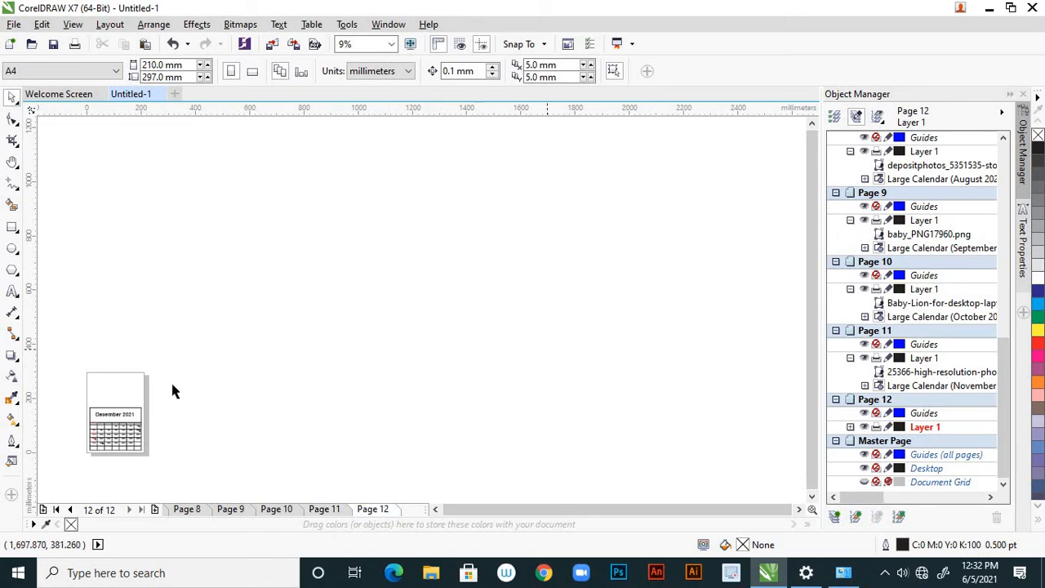
{"action": "key", "text": "ctrl+v"}
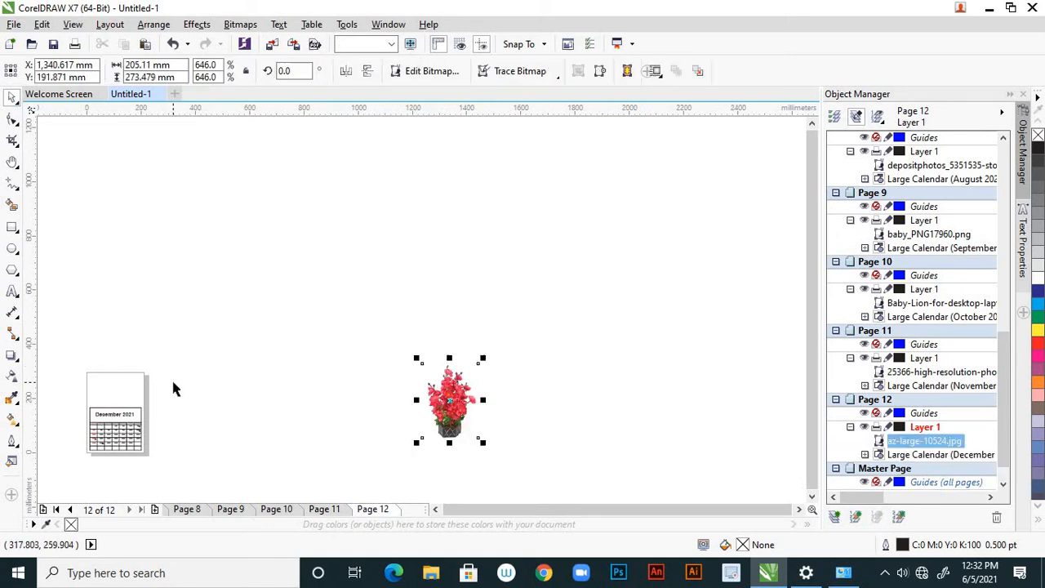
Scale the potted-flowers picture down to about 119 x 158.7 mm and place it above the December 2021 grid
{"action": "left_click_drag", "start_coordinate": [466, 392], "coordinate": [194, 359]}
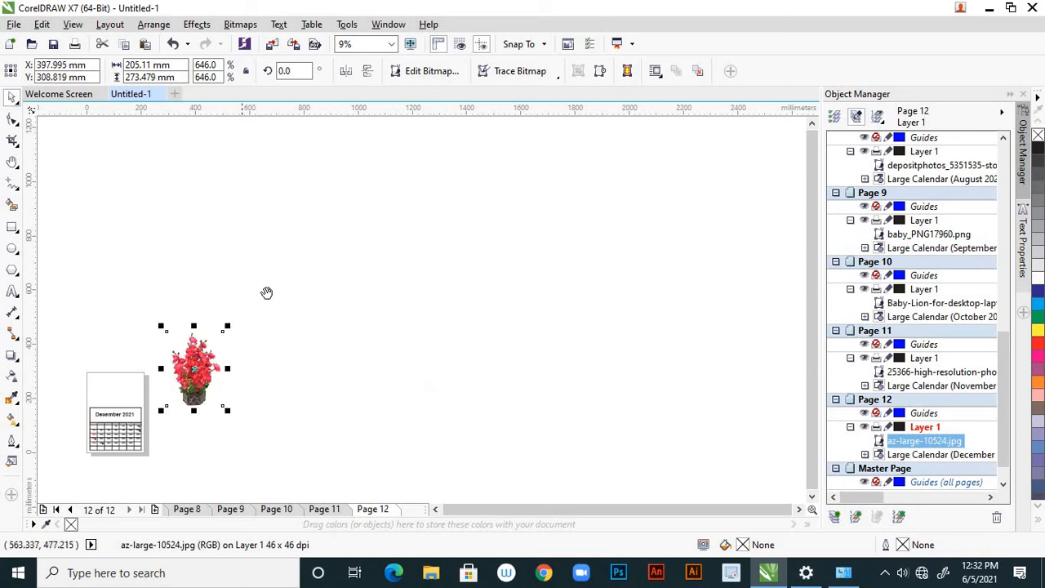
{"action": "key", "text": "h"}
{"action": "left_click_drag", "start_coordinate": [269, 291], "coordinate": [571, 267]}
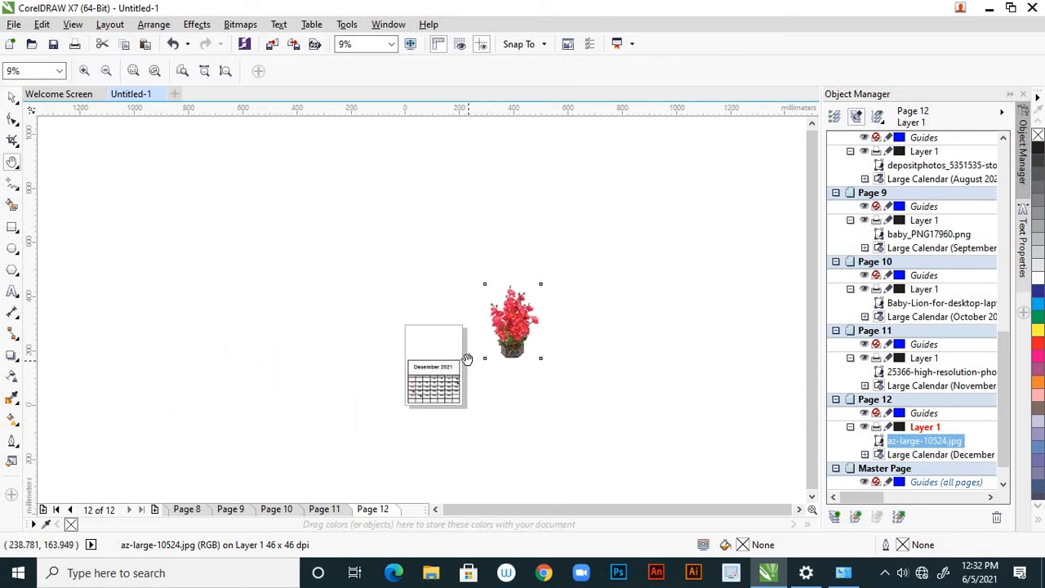
{"action": "scroll", "coordinate": [471, 357], "scroll_direction": "up", "scroll_amount": 2}
{"action": "left_click", "coordinate": [10, 99]}
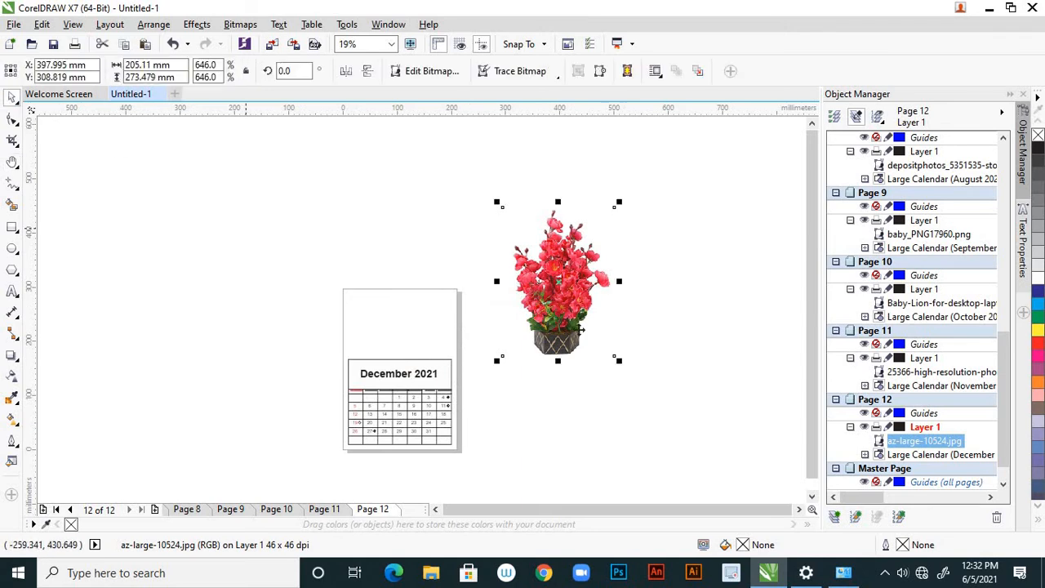
{"action": "left_click_drag", "start_coordinate": [618, 360], "coordinate": [595, 330]}
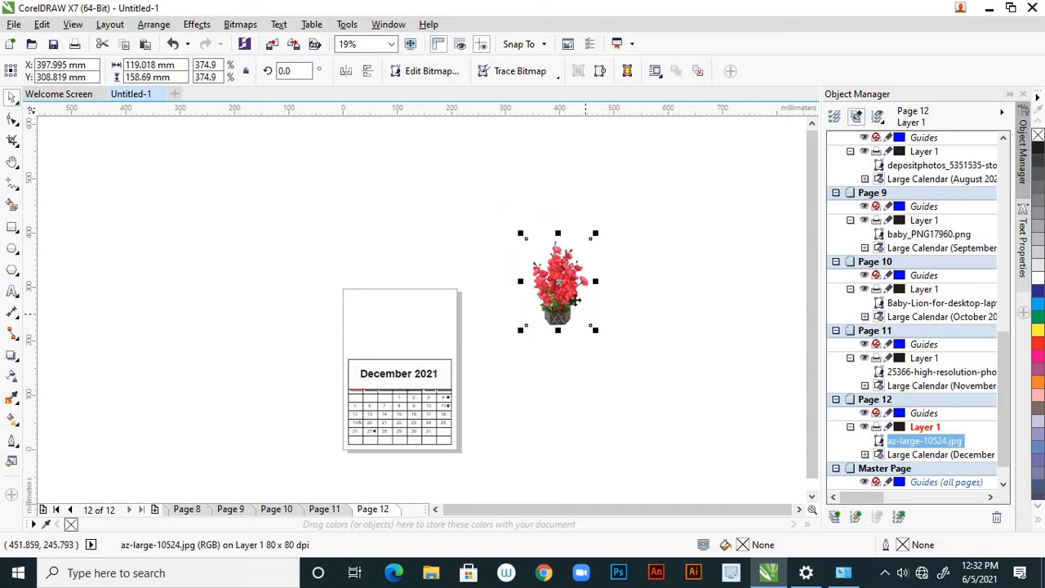
{"action": "left_click_drag", "start_coordinate": [552, 296], "coordinate": [399, 329]}
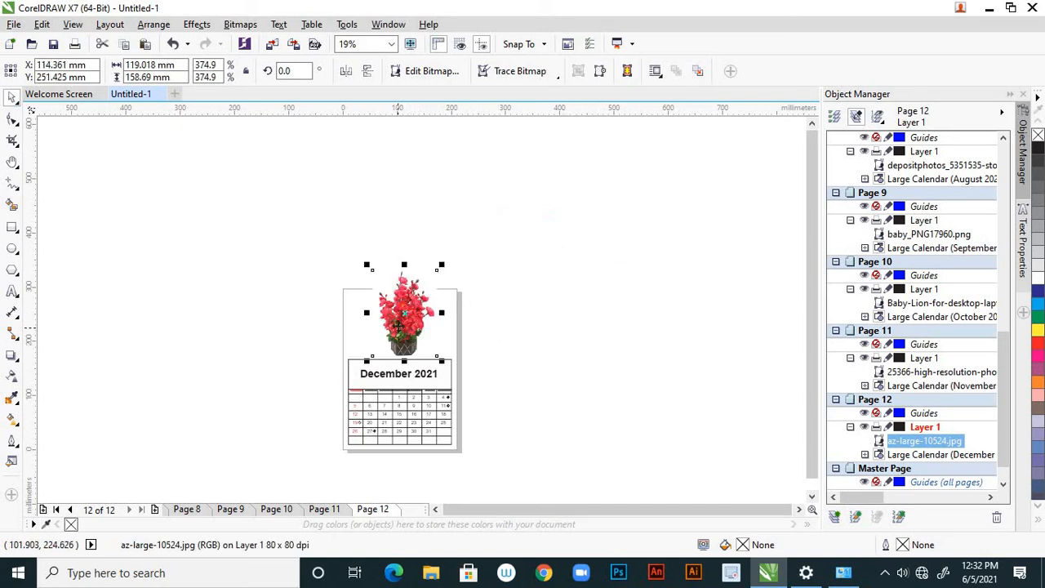
Scale the potted-flowers picture down further to about 79.9 x 106.5 mm within the blank area and nudge it up about 1.3 mm
{"action": "scroll", "coordinate": [398, 328], "scroll_direction": "up", "scroll_amount": 2}
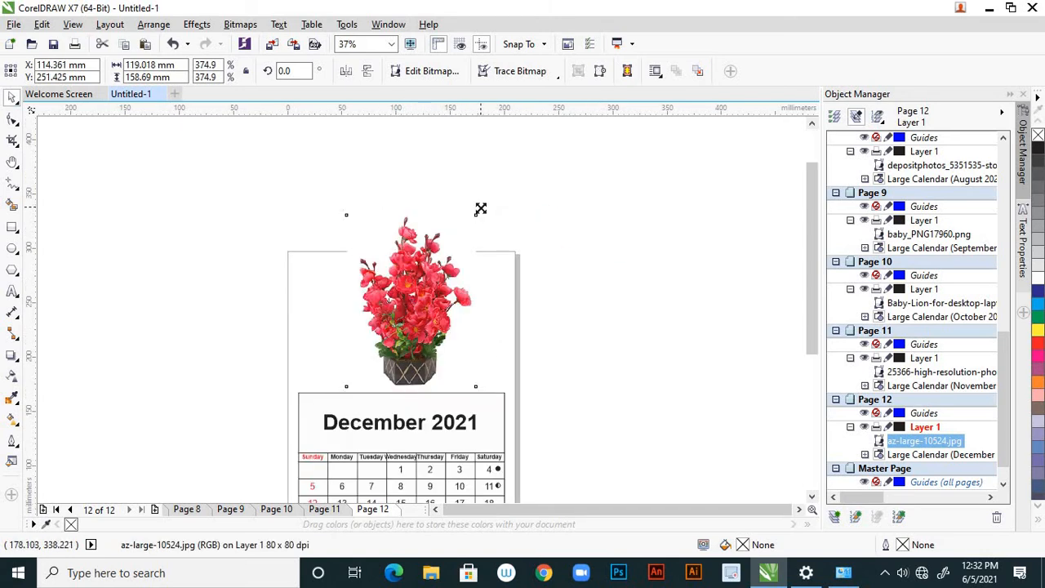
{"action": "left_click_drag", "start_coordinate": [479, 209], "coordinate": [468, 225]}
{"action": "left_click_drag", "start_coordinate": [420, 269], "coordinate": [417, 279]}
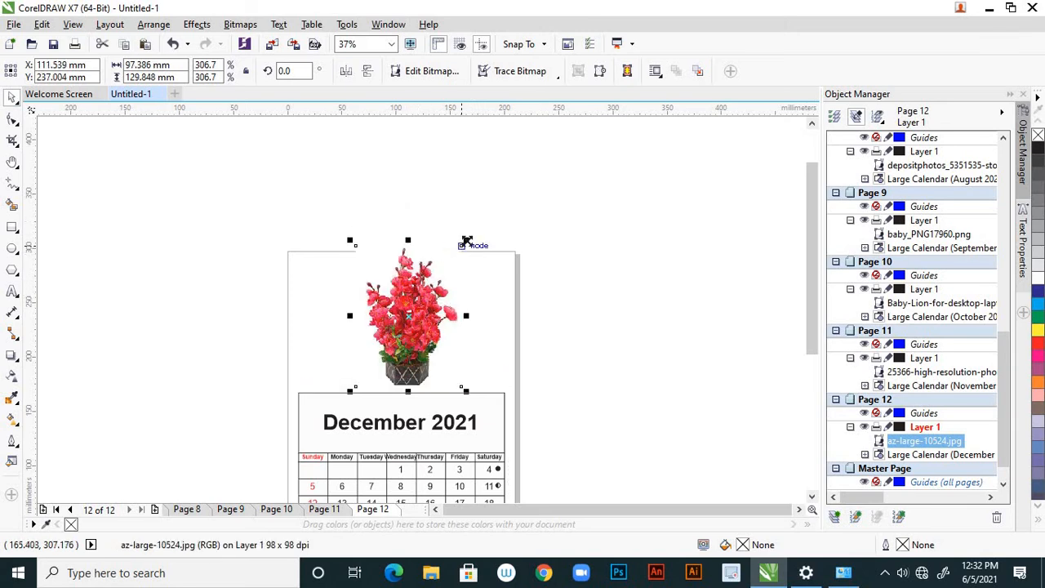
{"action": "left_click_drag", "start_coordinate": [466, 241], "coordinate": [443, 266]}
{"action": "left_click_drag", "start_coordinate": [408, 302], "coordinate": [408, 314]}
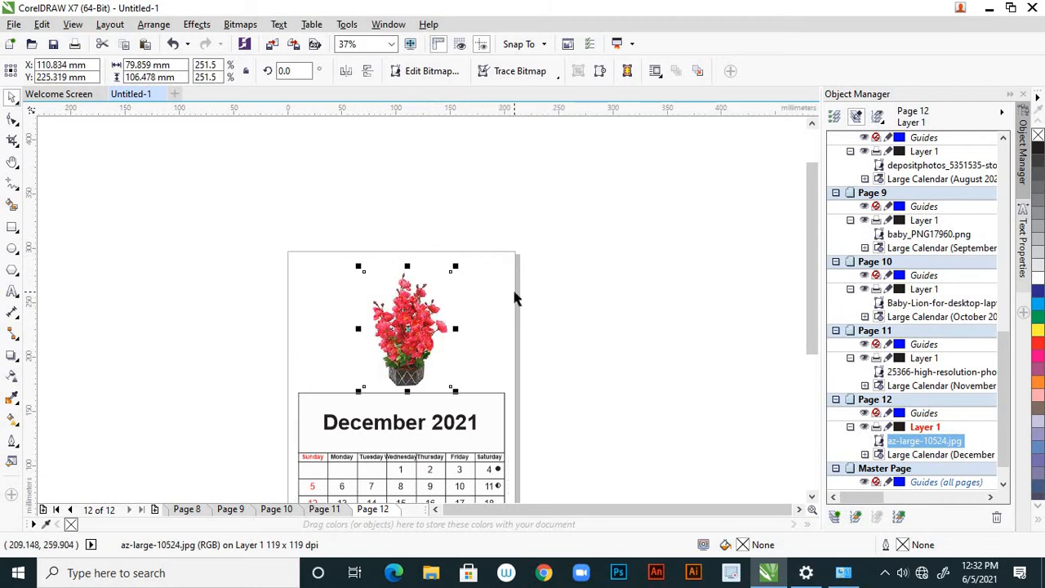
{"action": "key", "text": "Up"}
{"action": "key", "text": "Up"}
{"action": "key", "text": "Up"}
{"action": "key", "text": "Up"}
{"action": "key", "text": "Up"}
{"action": "key", "text": "Up"}
{"action": "key", "text": "Up"}
{"action": "key", "text": "Up"}
{"action": "key", "text": "Up"}
{"action": "key", "text": "Up"}
{"action": "key", "text": "Up"}
{"action": "key", "text": "Up"}
{"action": "key", "text": "Up"}
{"action": "key", "text": "Up"}
{"action": "key", "text": "Up"}
{"action": "key", "text": "Up"}
{"action": "key", "text": "Up"}
{"action": "key", "text": "Up"}
{"action": "key", "text": "Up"}
{"action": "key", "text": "Up"}
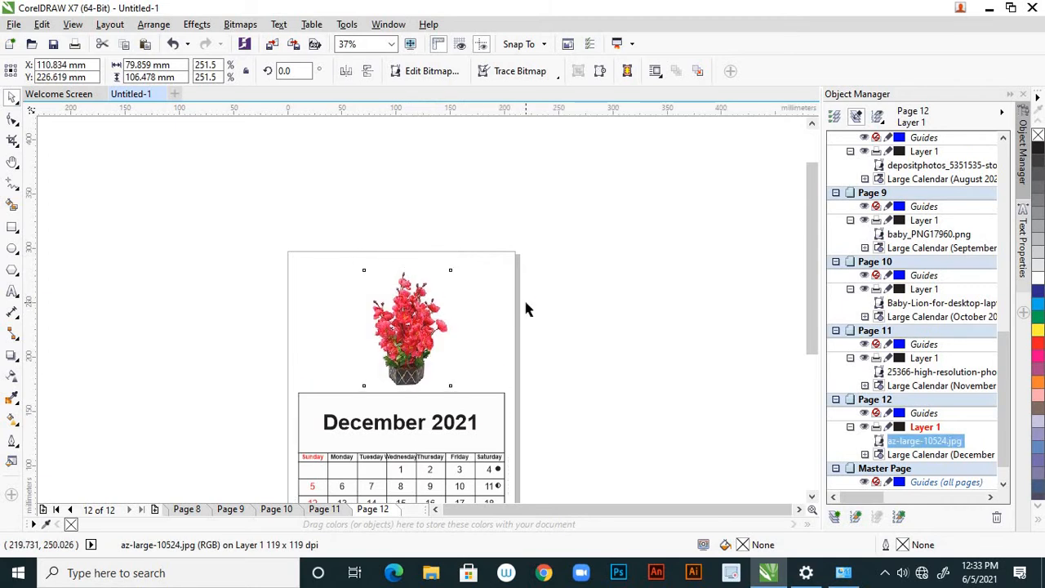
{"action": "left_click", "coordinate": [571, 303]}
Save the drawing to the Desktop as a CDR file named "calender design"
{"action": "scroll", "coordinate": [532, 253], "scroll_direction": "down", "scroll_amount": 3}
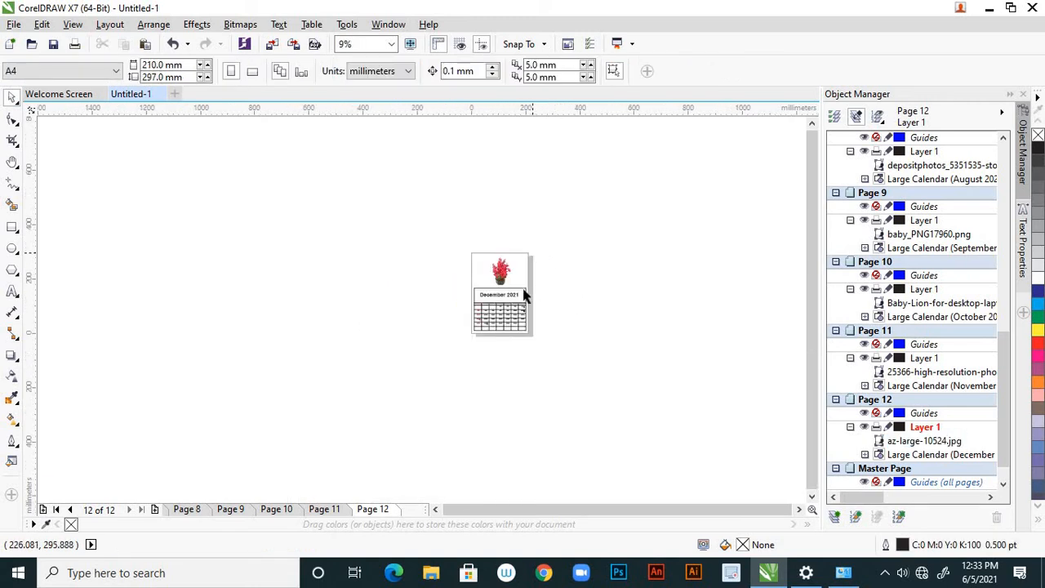
{"action": "scroll", "coordinate": [527, 317], "scroll_direction": "up", "scroll_amount": 2}
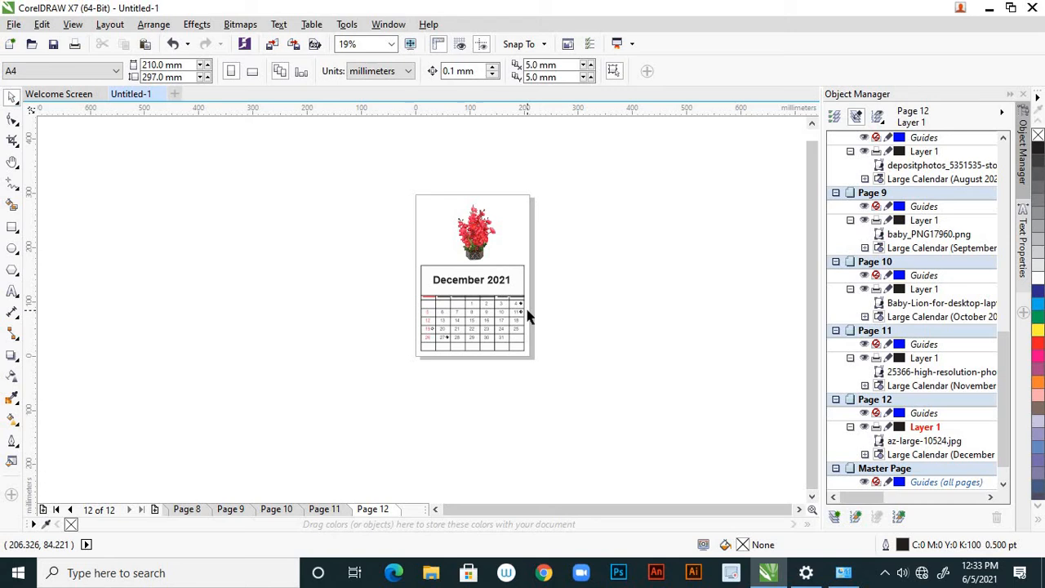
{"action": "key", "text": "ctrl+s"}
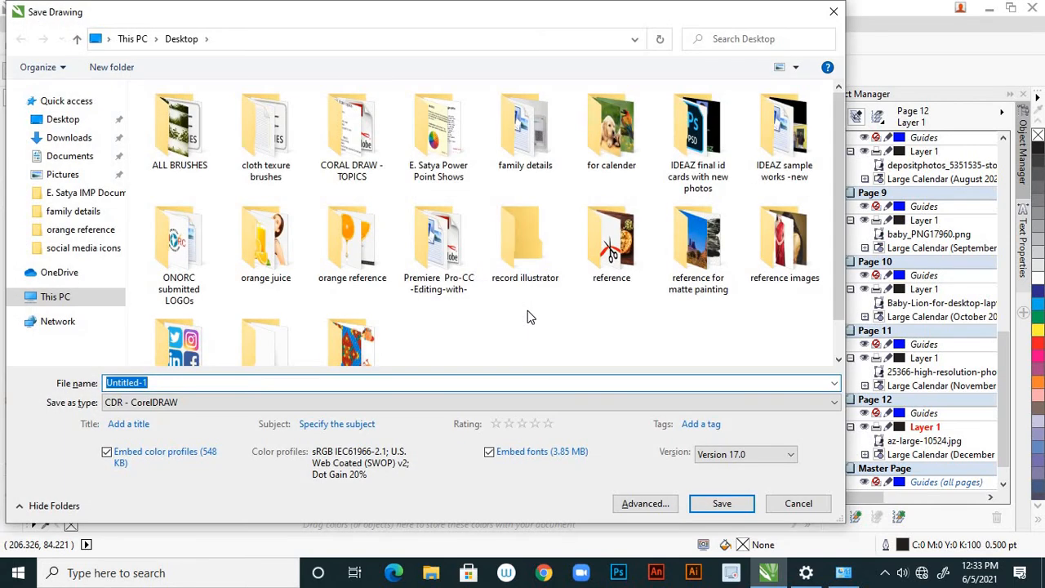
{"action": "left_click", "coordinate": [73, 119]}
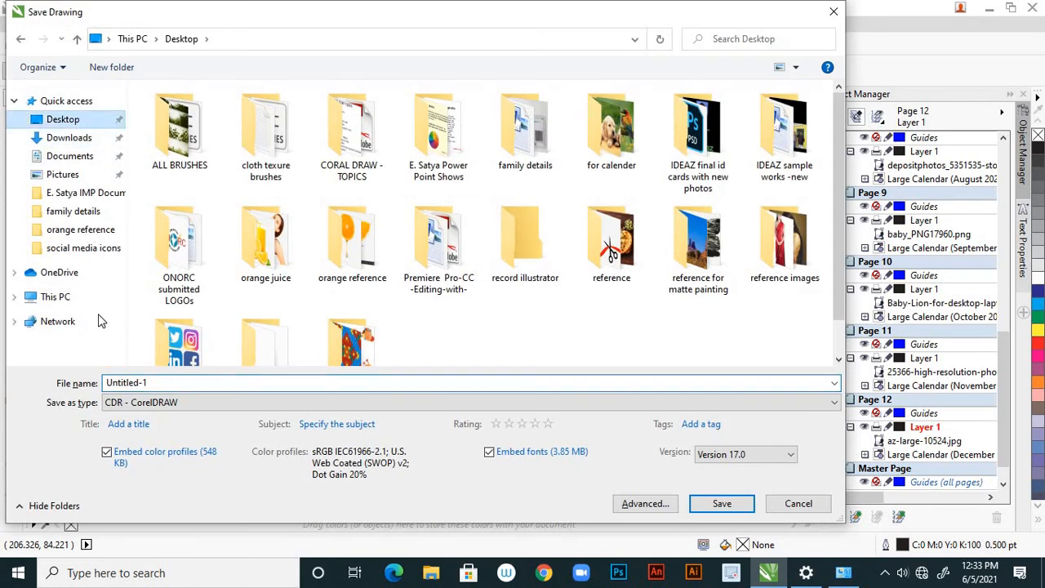
{"action": "left_click", "coordinate": [155, 384]}
{"action": "double_click", "coordinate": [154, 384]}
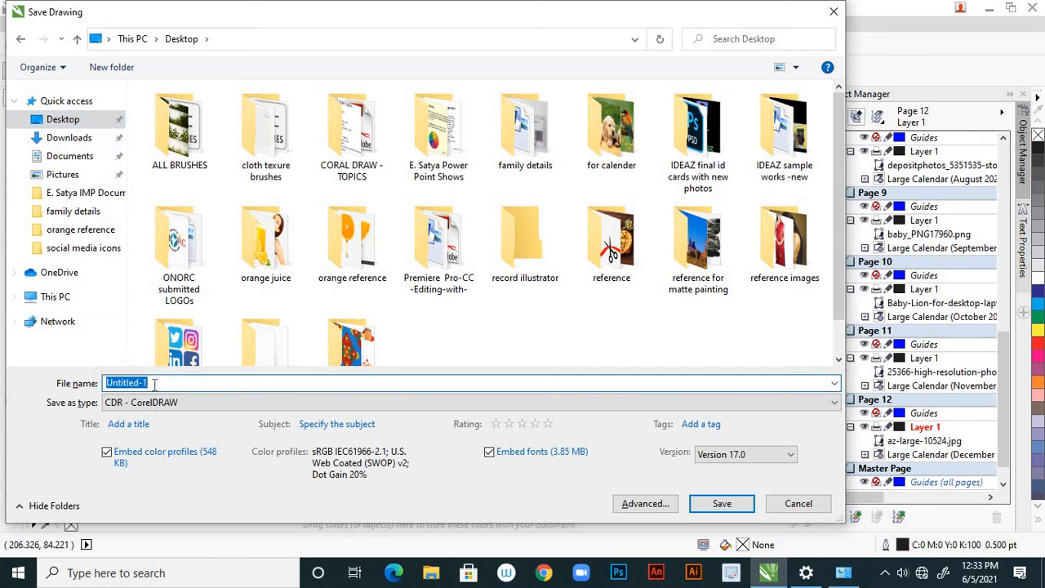
{"action": "type", "text": "calender design"}
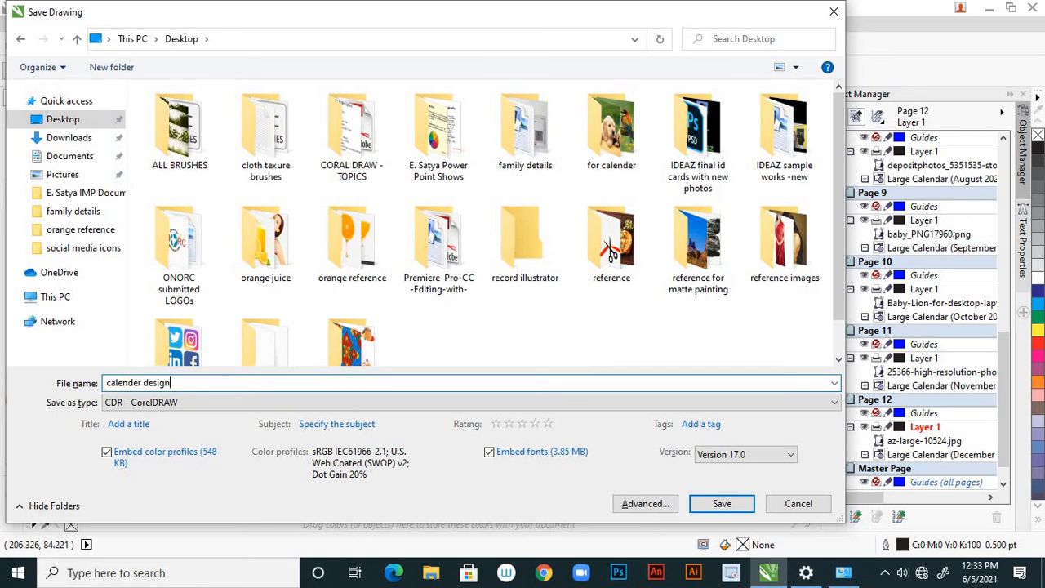
{"action": "left_click", "coordinate": [720, 504]}
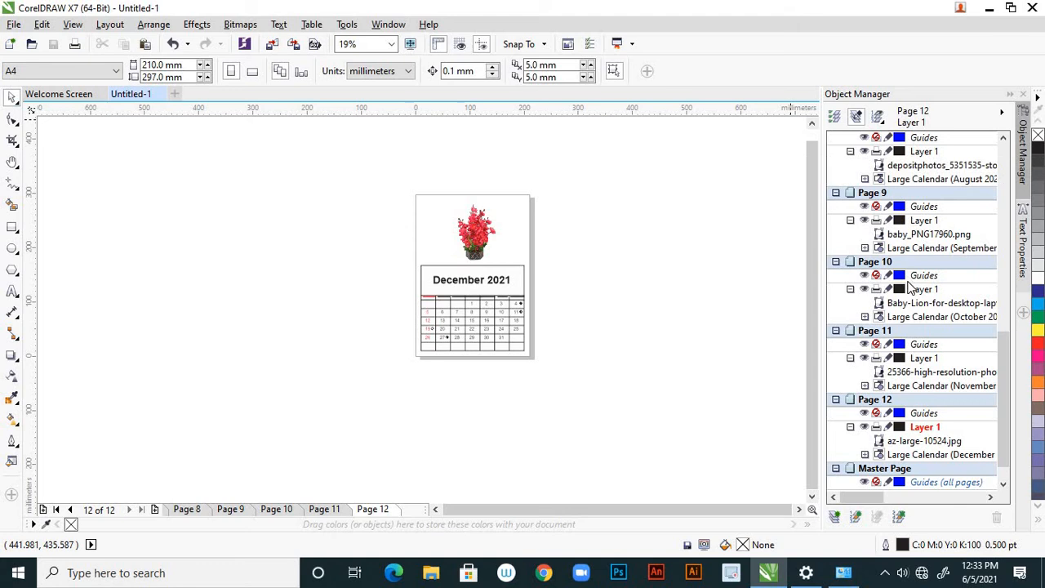
Page back from December to January to review the picture on each month's page, and examine the January page closely
{"action": "scroll", "coordinate": [908, 286], "scroll_direction": "down", "scroll_amount": 1}
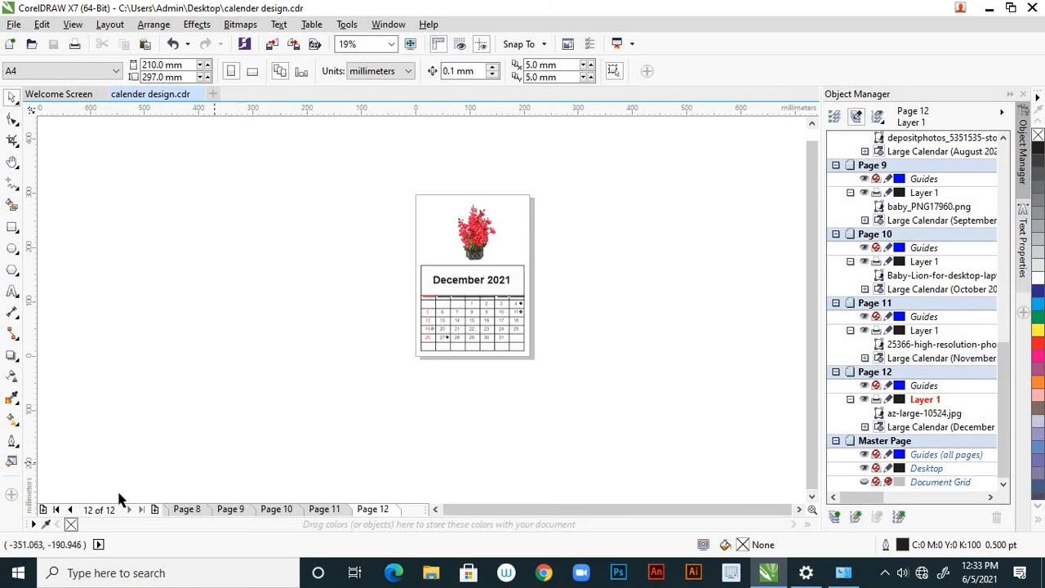
{"action": "left_click", "coordinate": [71, 509]}
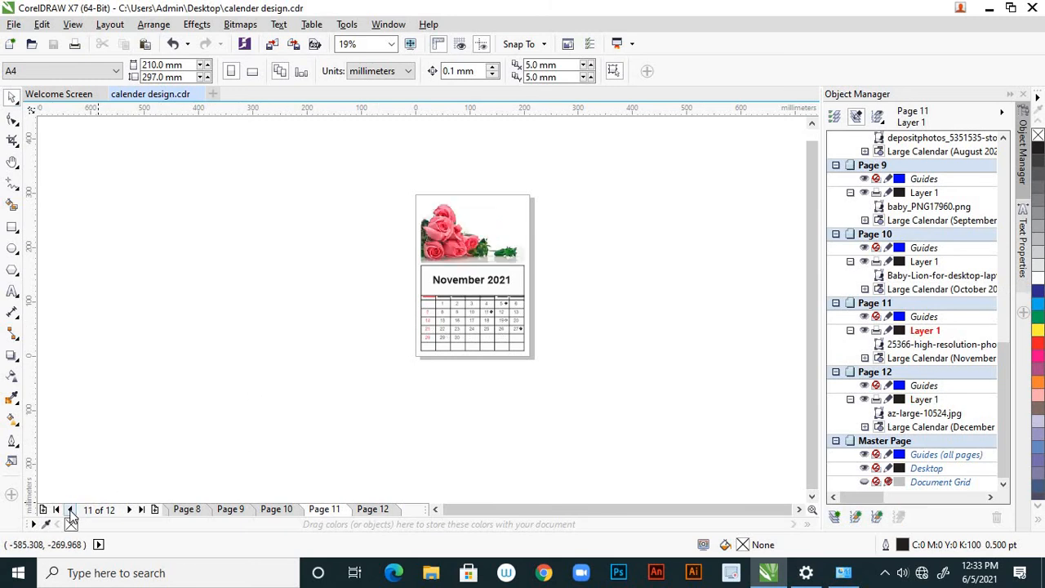
{"action": "left_click", "coordinate": [71, 510]}
{"action": "left_click", "coordinate": [71, 509]}
{"action": "left_click", "coordinate": [71, 509]}
{"action": "left_click", "coordinate": [71, 509]}
{"action": "left_click", "coordinate": [71, 509]}
{"action": "left_click", "coordinate": [71, 509]}
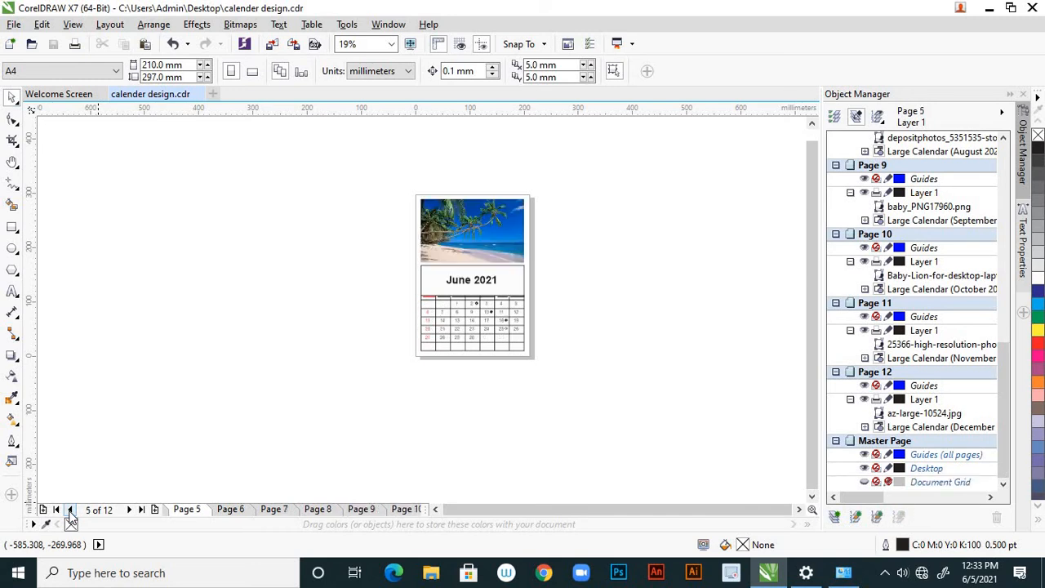
{"action": "left_click", "coordinate": [71, 509]}
{"action": "left_click", "coordinate": [71, 509]}
{"action": "left_click", "coordinate": [71, 509]}
{"action": "left_click", "coordinate": [71, 510]}
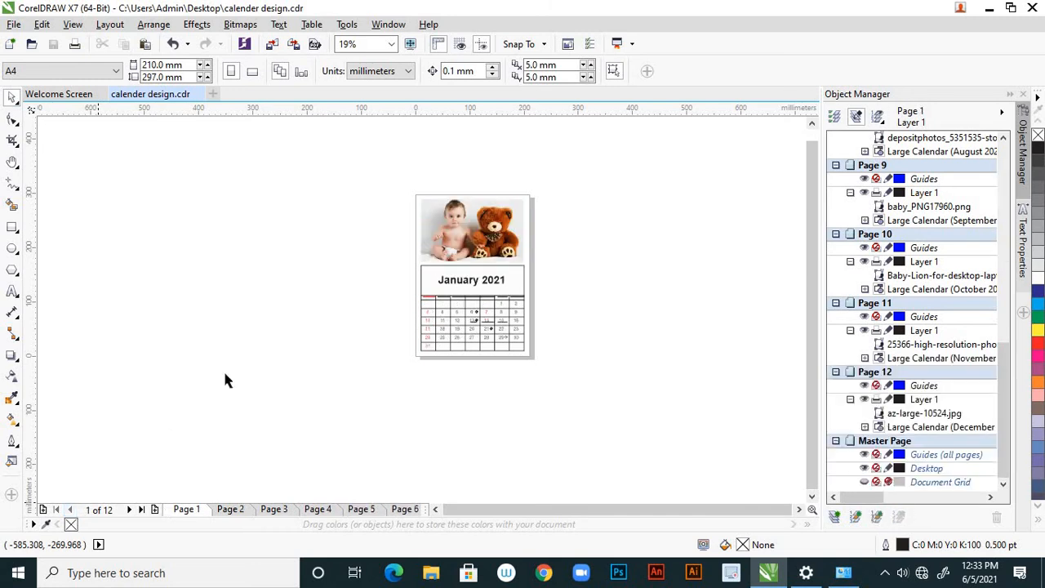
{"action": "scroll", "coordinate": [456, 224], "scroll_direction": "up", "scroll_amount": 2}
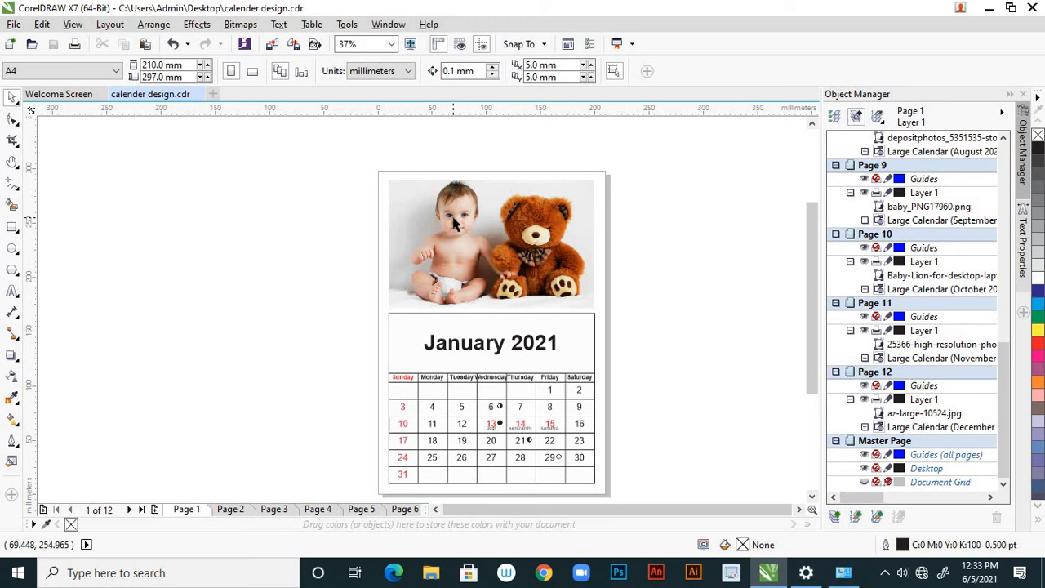
{"action": "scroll", "coordinate": [359, 237], "scroll_direction": "down", "scroll_amount": 2}
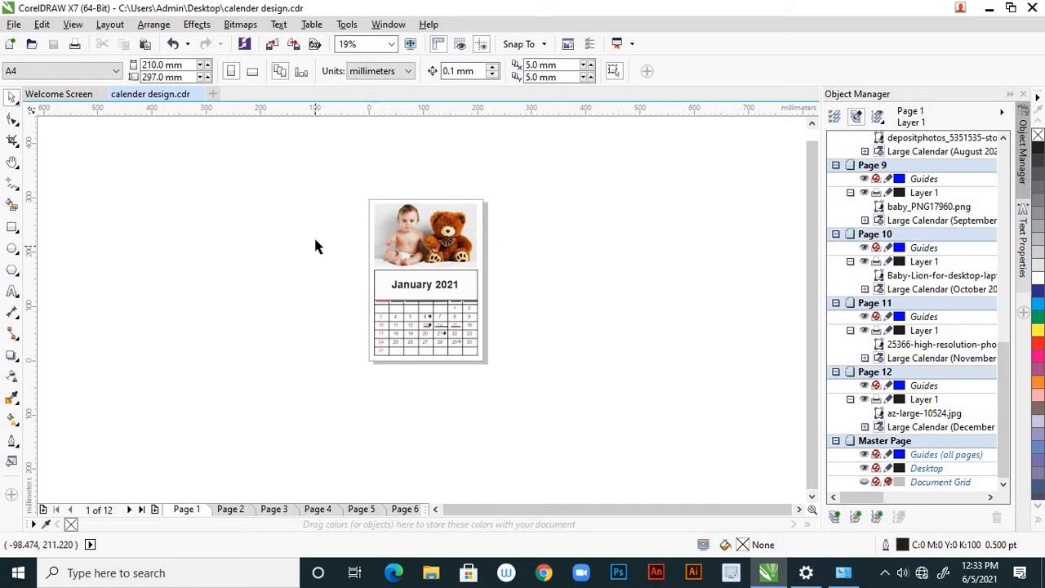
Add a page-sized 210 x 297 mm rectangle around the January page and set its outline width to 10 pt
{"action": "double_click", "coordinate": [12, 228]}
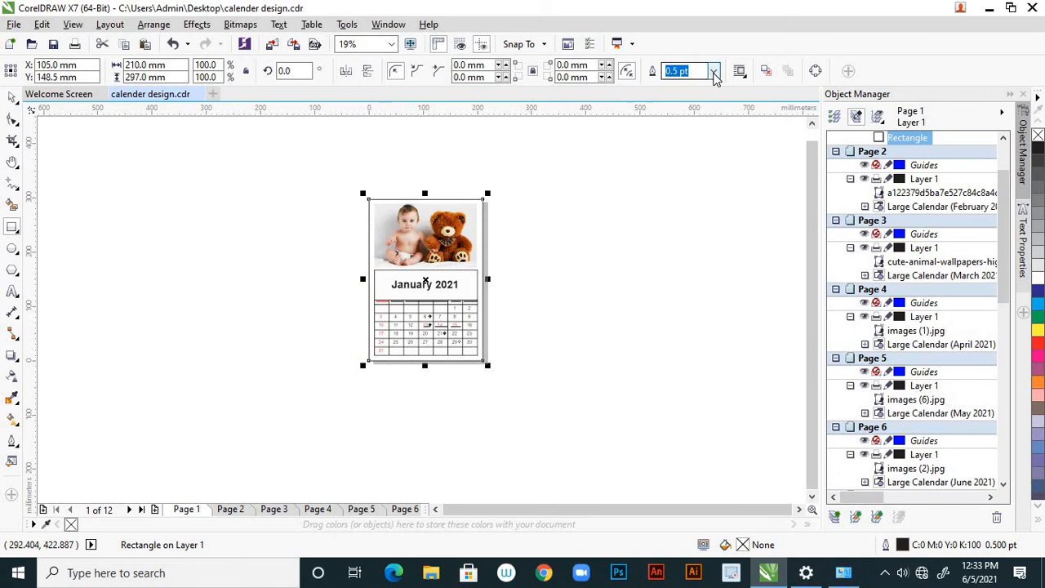
{"action": "left_click", "coordinate": [714, 71]}
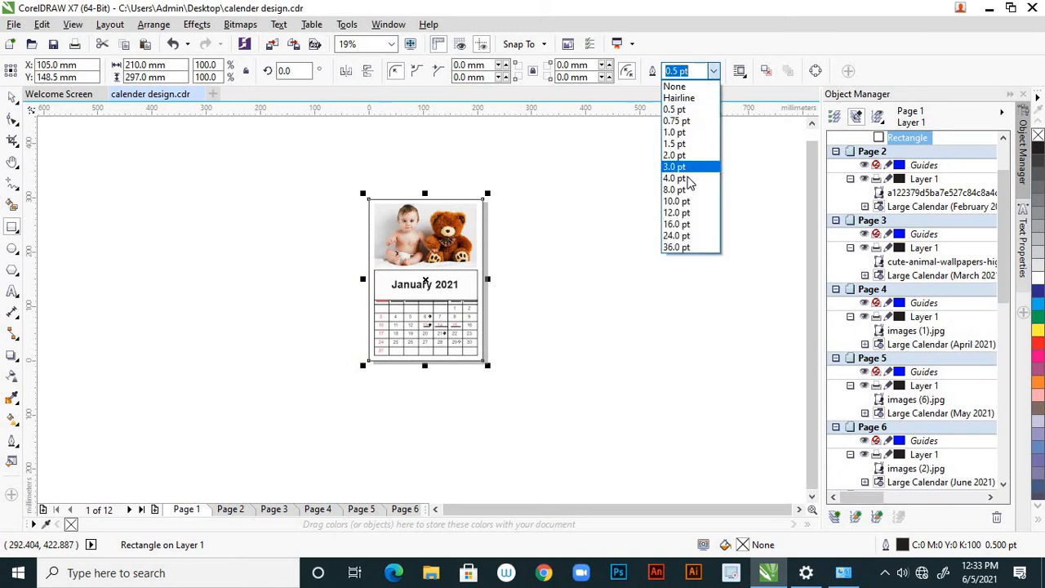
{"action": "left_click", "coordinate": [687, 203]}
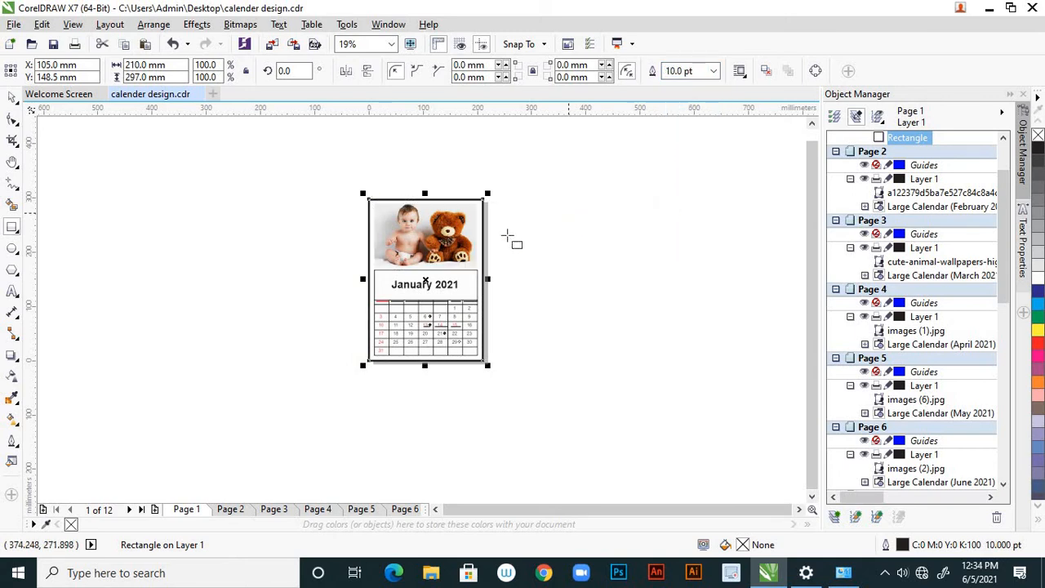
{"action": "scroll", "coordinate": [483, 232], "scroll_direction": "up", "scroll_amount": 2}
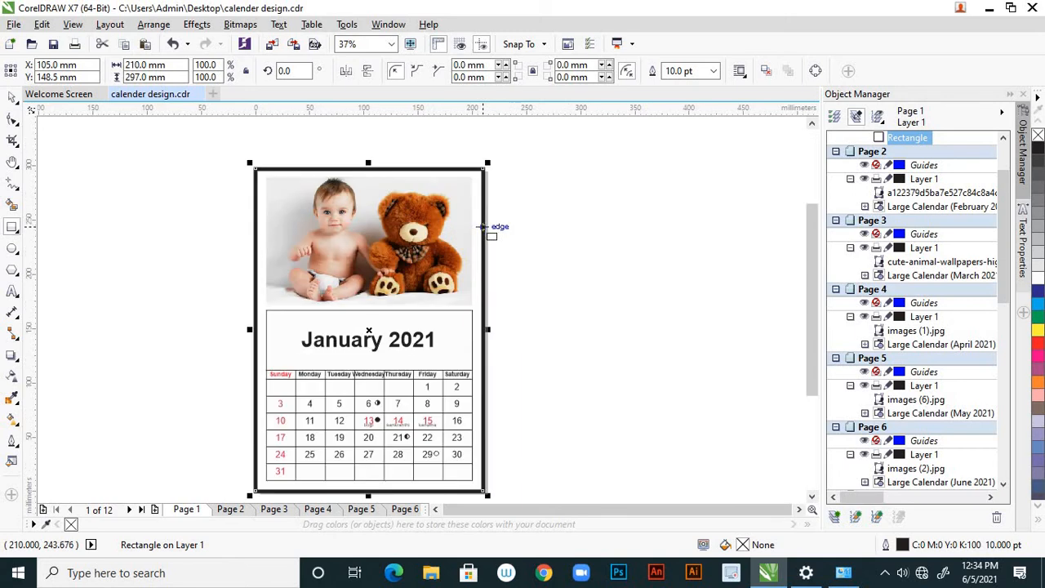
{"action": "scroll", "coordinate": [457, 237], "scroll_direction": "up", "scroll_amount": 2}
{"action": "scroll", "coordinate": [523, 237], "scroll_direction": "down", "scroll_amount": 2}
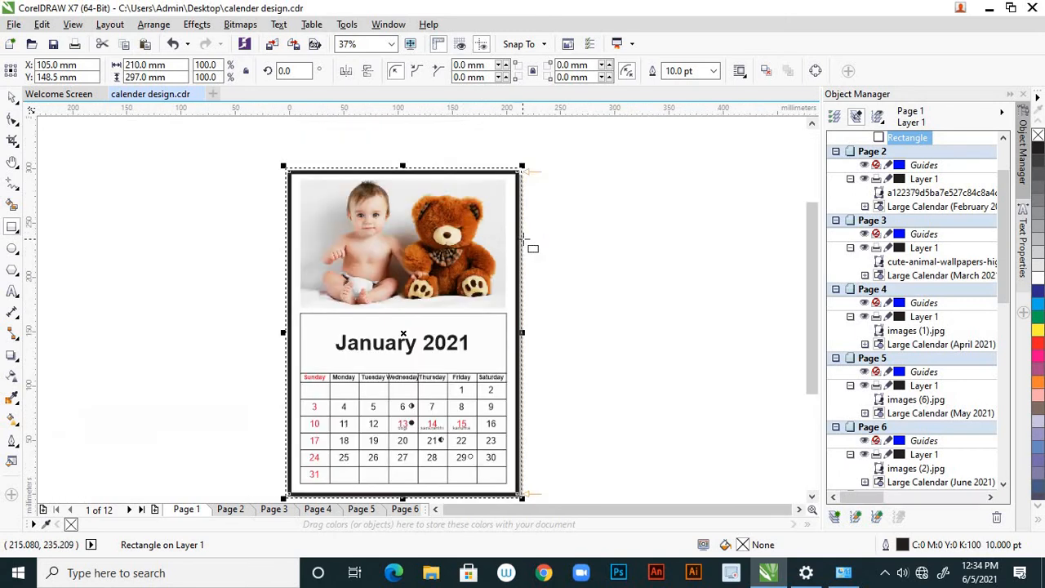
Try a red outline colour on the January page's border rectangle and undo it
{"action": "left_click", "coordinate": [12, 98]}
{"action": "scroll", "coordinate": [567, 277], "scroll_direction": "down", "scroll_amount": 2}
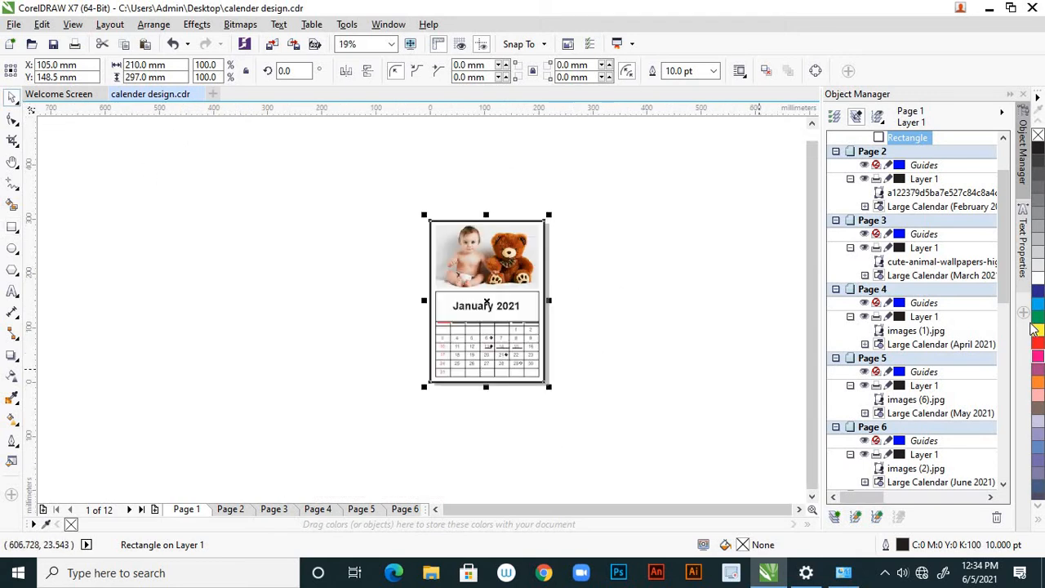
{"action": "right_click", "coordinate": [1038, 347]}
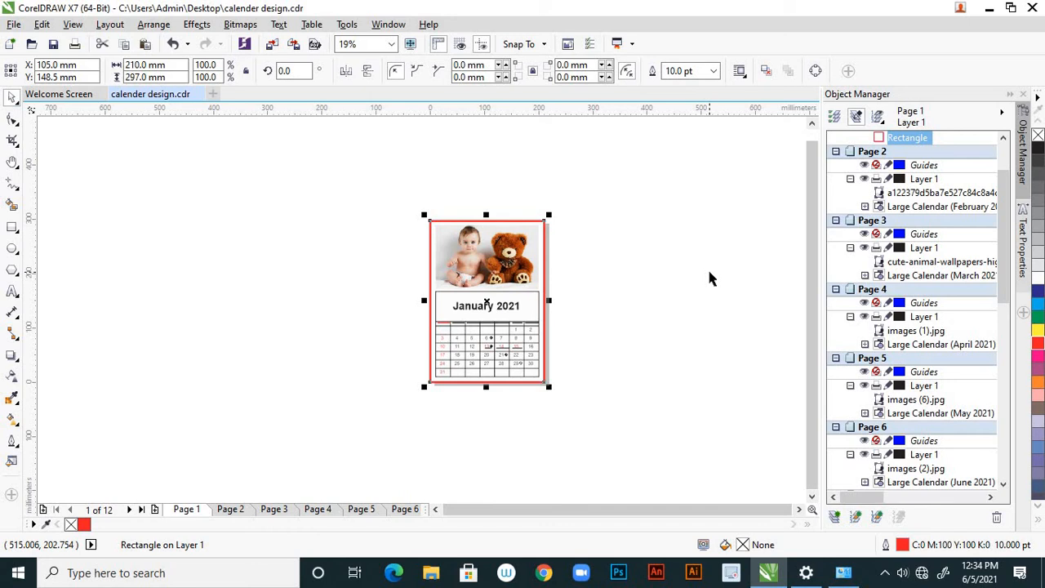
{"action": "key", "text": "ctrl+z"}
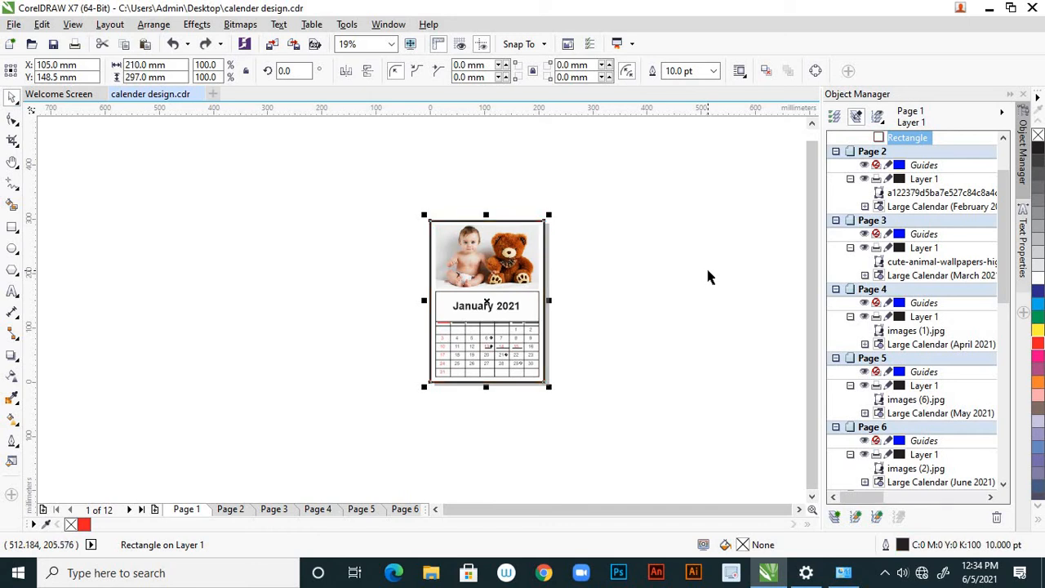
Add a page-sized 210 x 297 mm rectangle with a 10 pt outline around the February page and compare it with January's border
{"action": "left_click", "coordinate": [226, 389]}
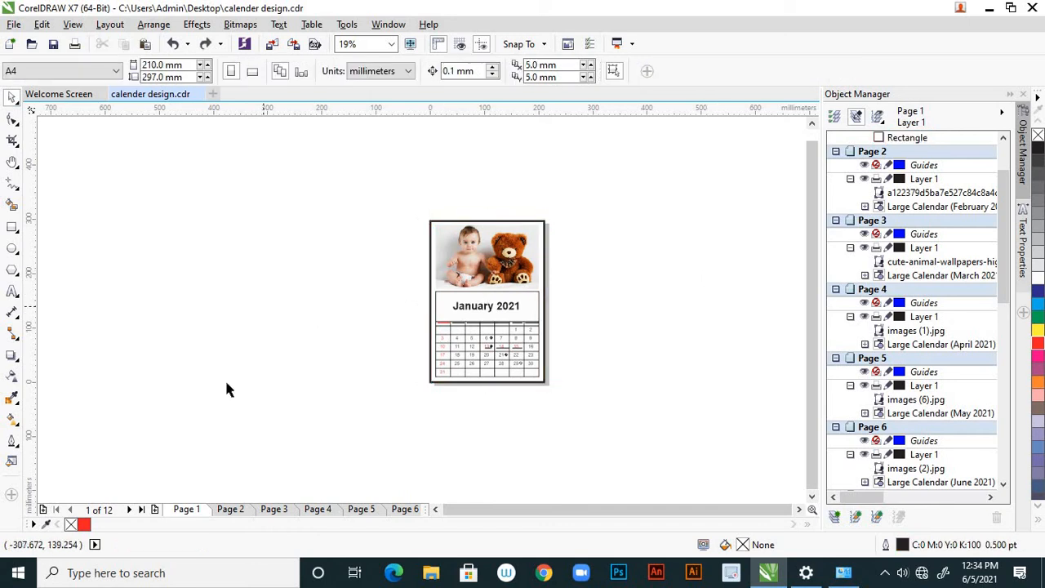
{"action": "left_click", "coordinate": [231, 509]}
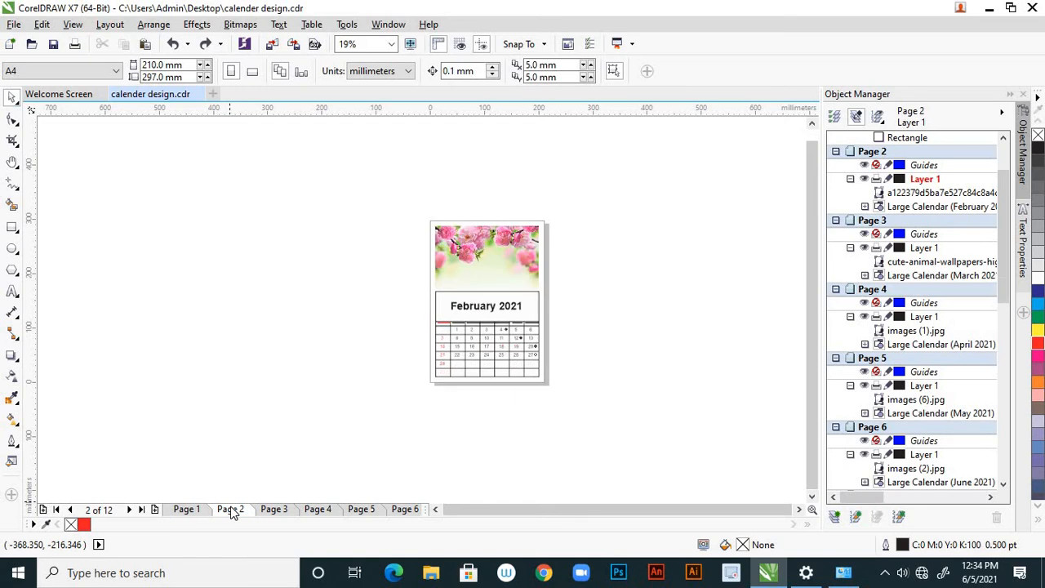
{"action": "double_click", "coordinate": [12, 228]}
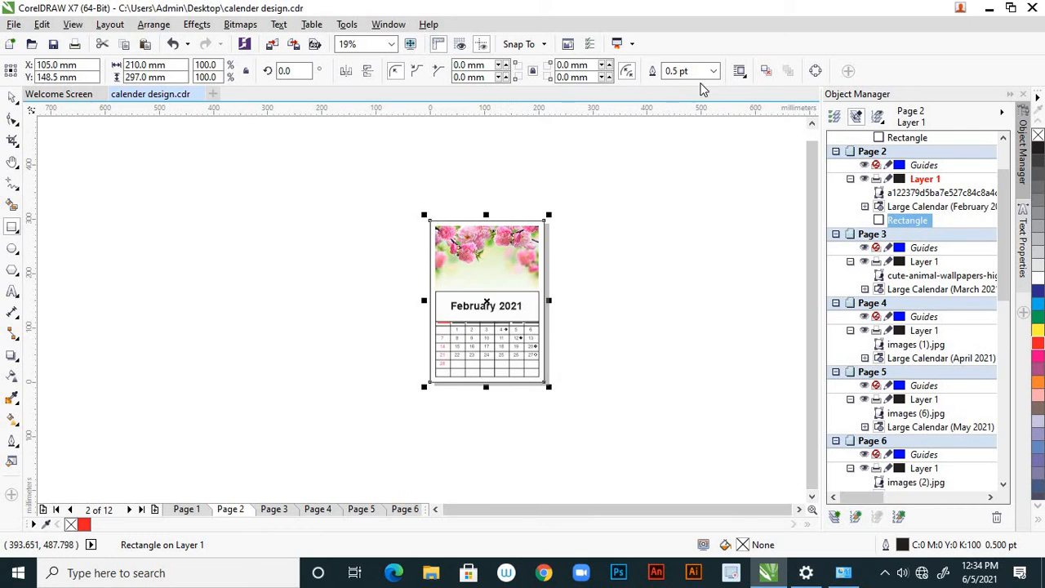
{"action": "left_click", "coordinate": [714, 72]}
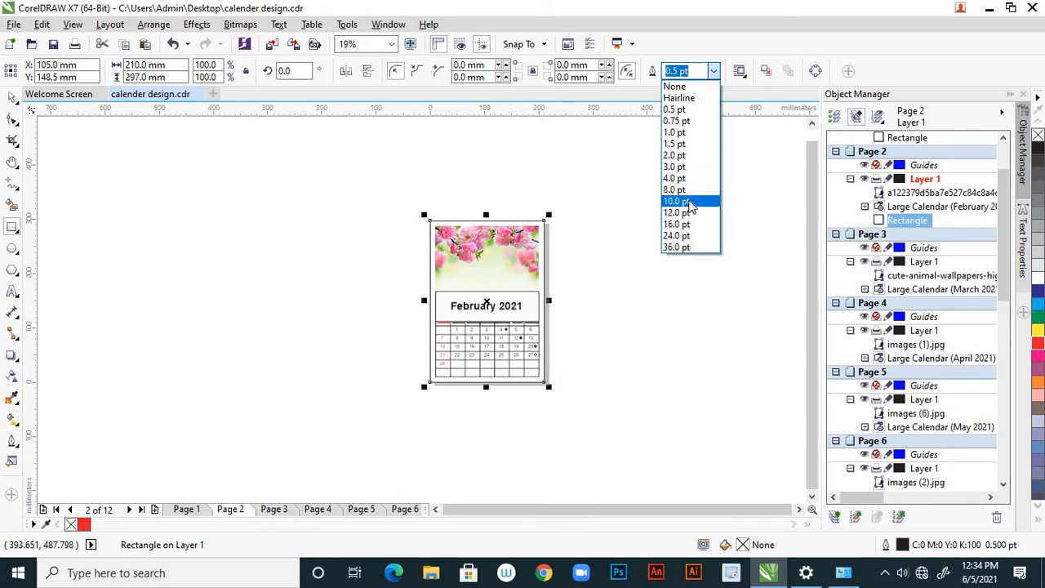
{"action": "left_click", "coordinate": [685, 200]}
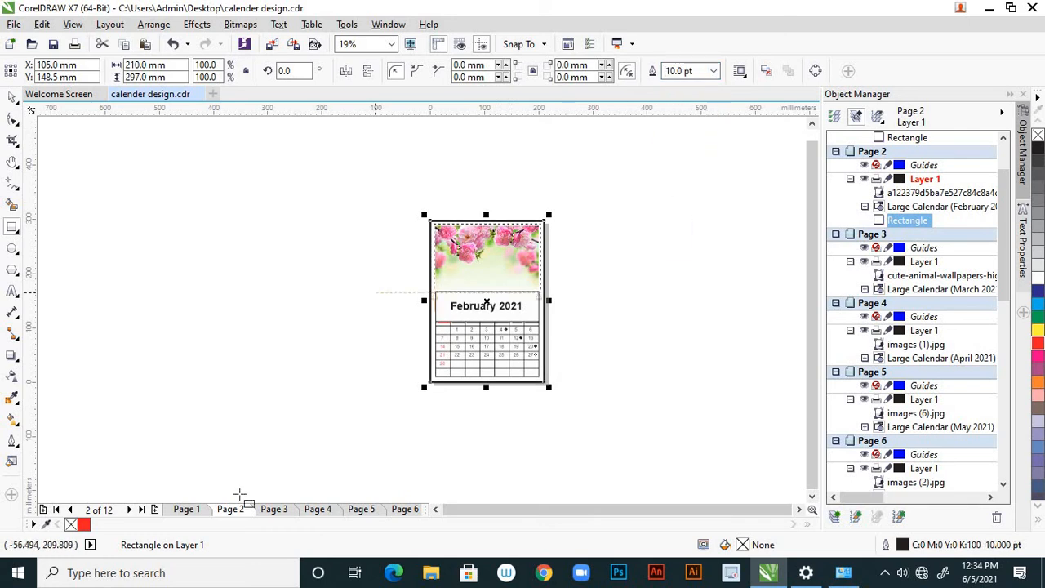
{"action": "left_click", "coordinate": [188, 509]}
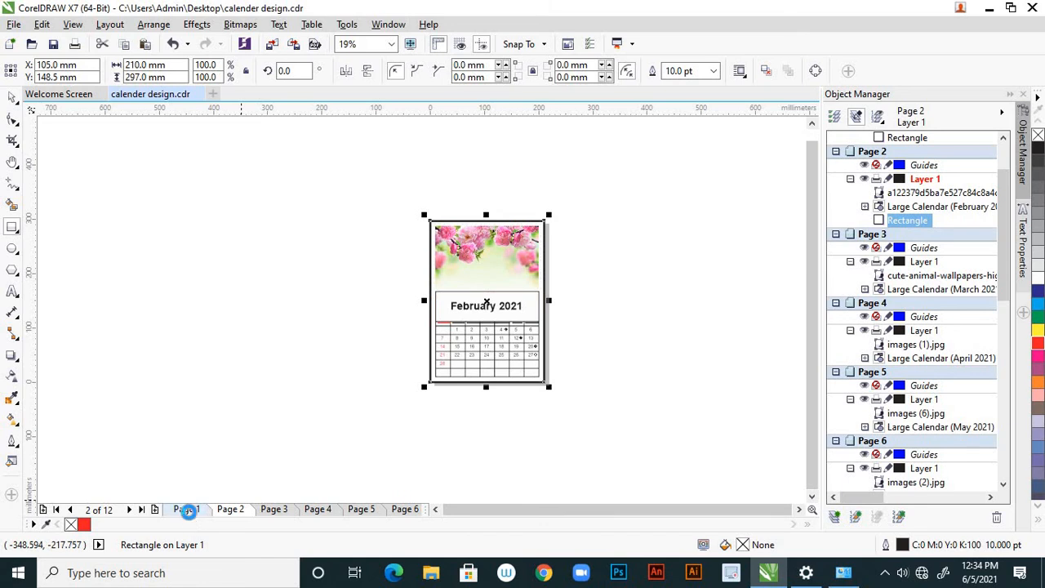
{"action": "left_click", "coordinate": [230, 512]}
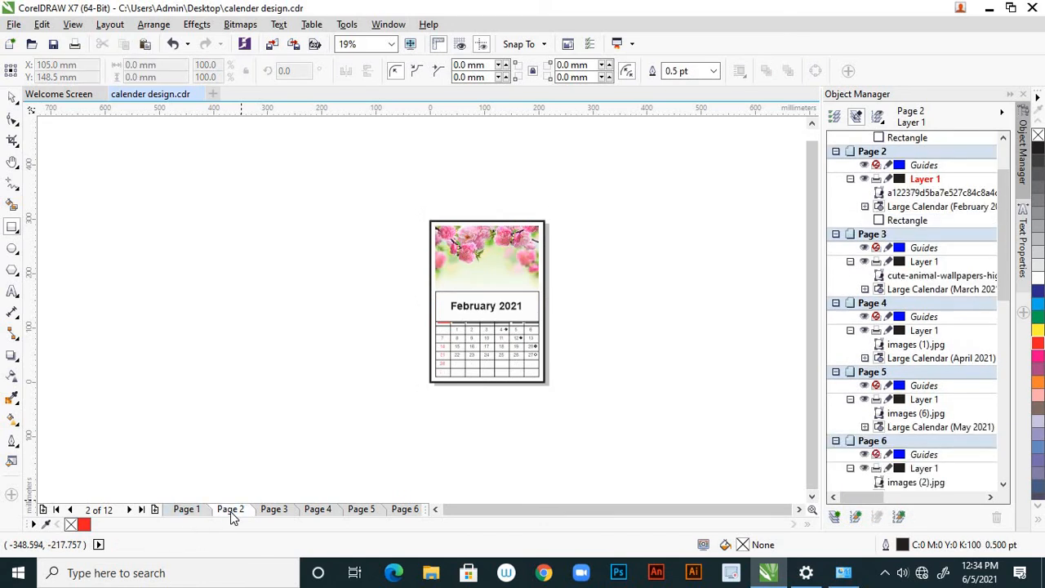
Add a page-sized 210 x 297 mm rectangle around the March page and set its outline width to 10 pt
{"action": "left_click", "coordinate": [275, 512]}
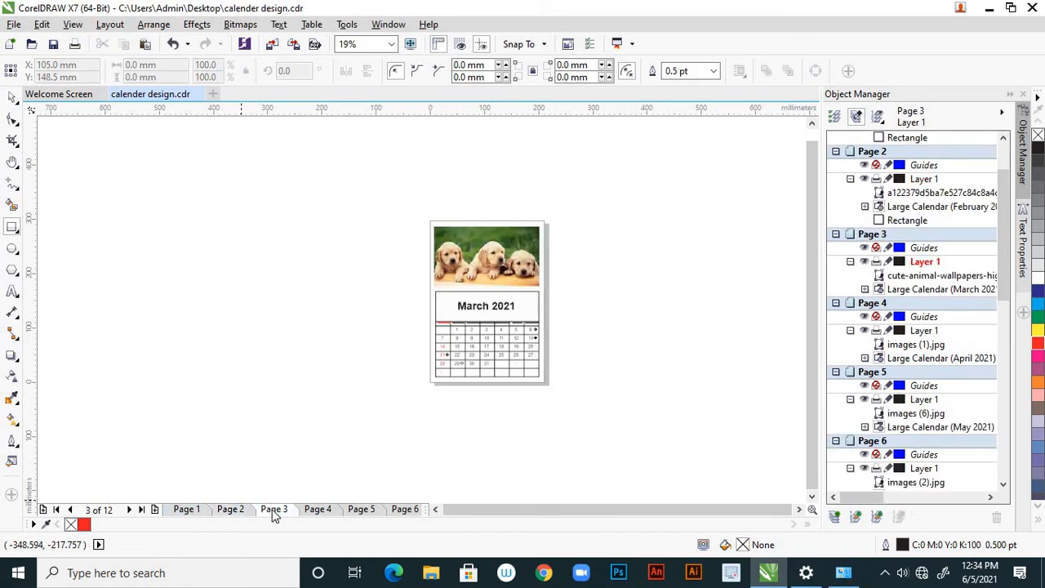
{"action": "double_click", "coordinate": [12, 228]}
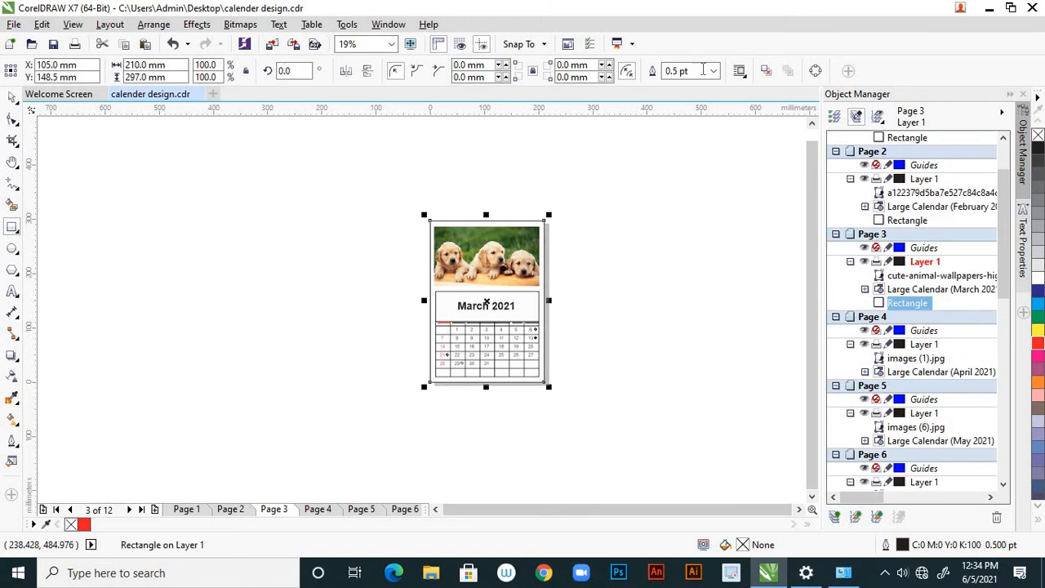
{"action": "left_click", "coordinate": [712, 71]}
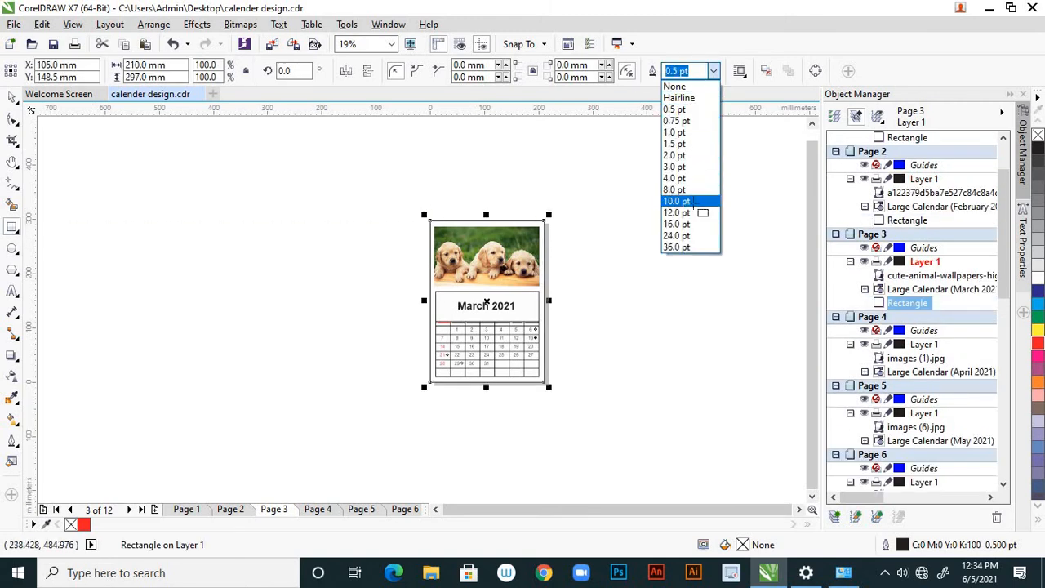
{"action": "left_click", "coordinate": [691, 202]}
Add a page-sized 210 x 297 mm rectangle around the April page and set its outline width to 10 pt
{"action": "left_click", "coordinate": [322, 508]}
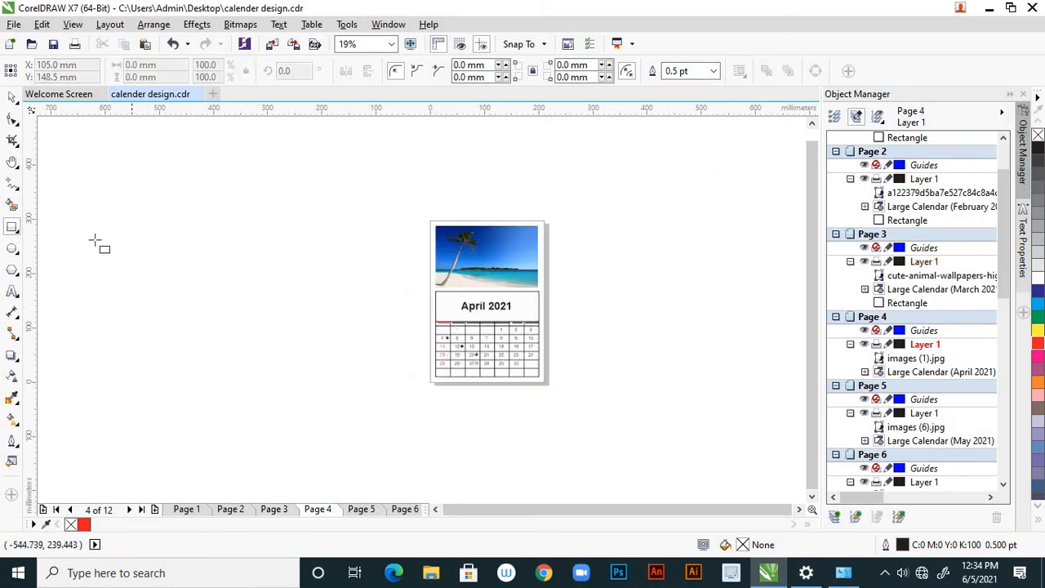
{"action": "double_click", "coordinate": [12, 229]}
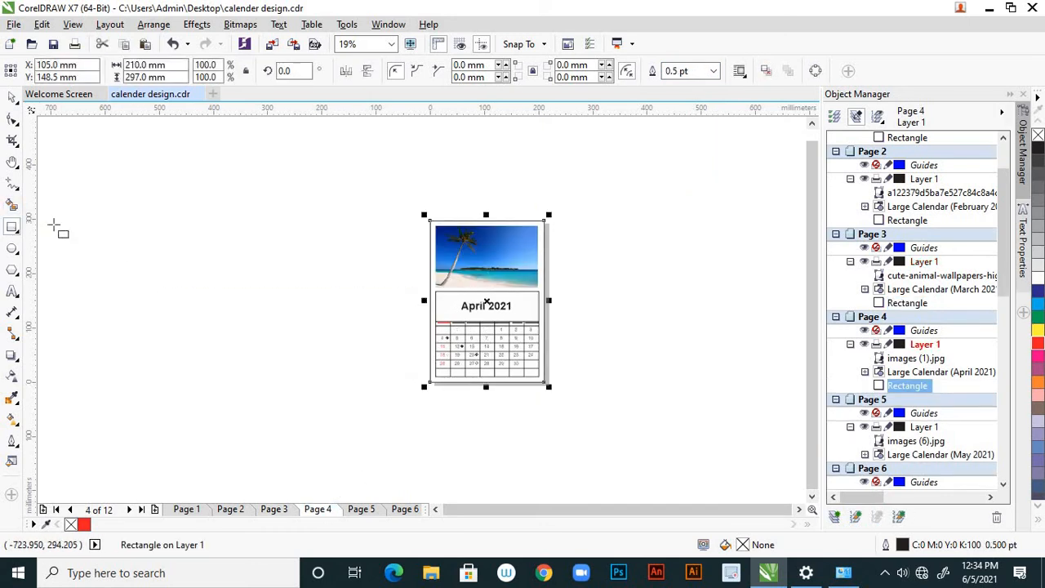
{"action": "left_click", "coordinate": [715, 72]}
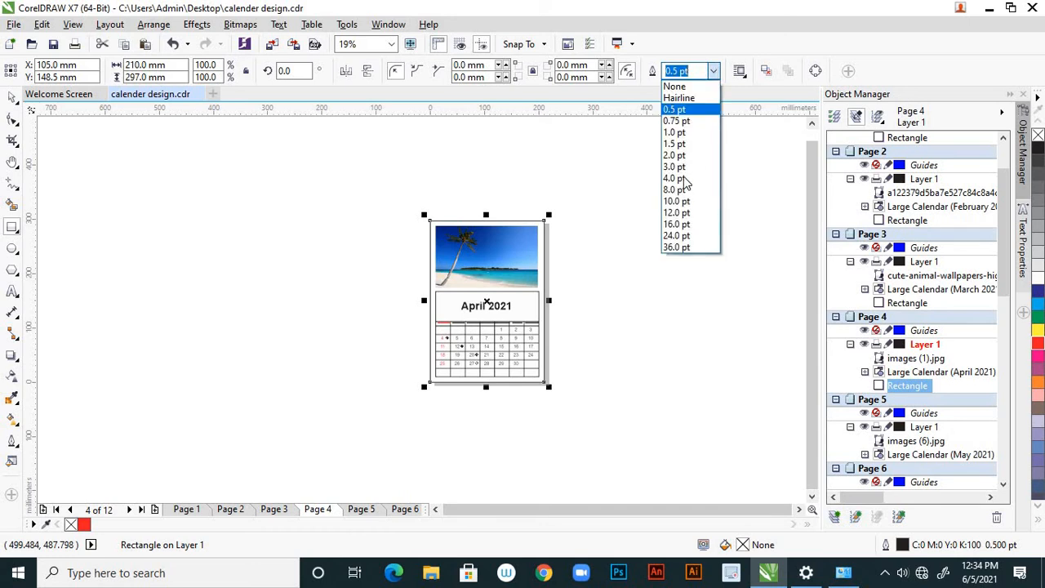
{"action": "left_click", "coordinate": [690, 201]}
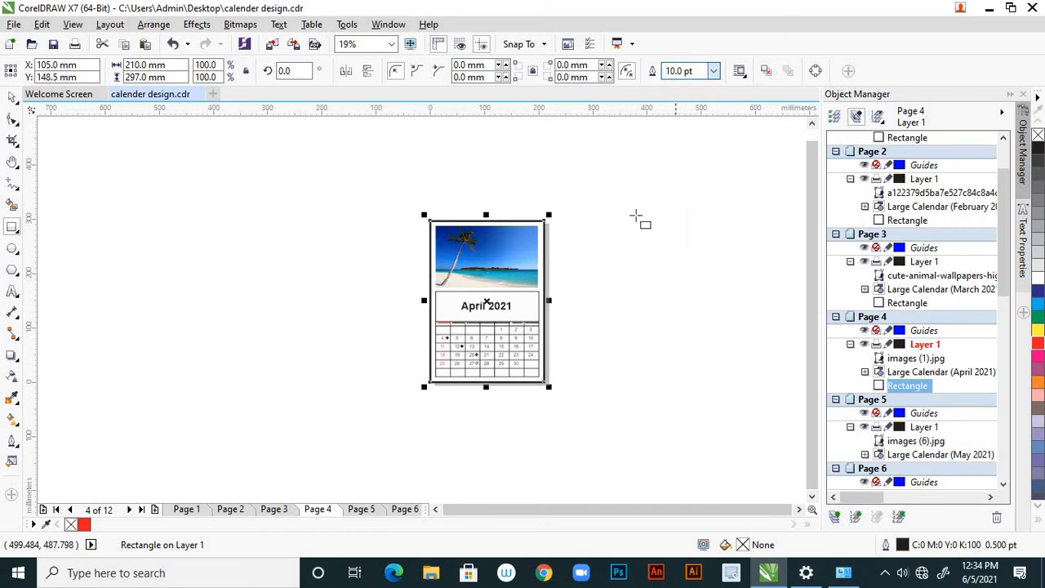
Add a page-sized 210 x 297 mm rectangle around the May page and set its outline width to 10 pt
{"action": "left_click", "coordinate": [360, 508]}
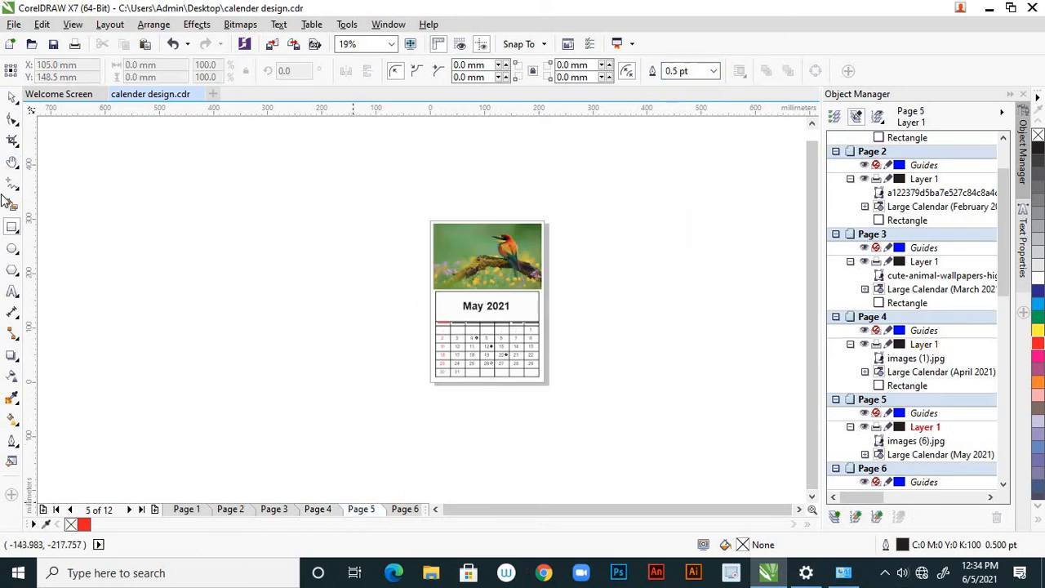
{"action": "double_click", "coordinate": [13, 231]}
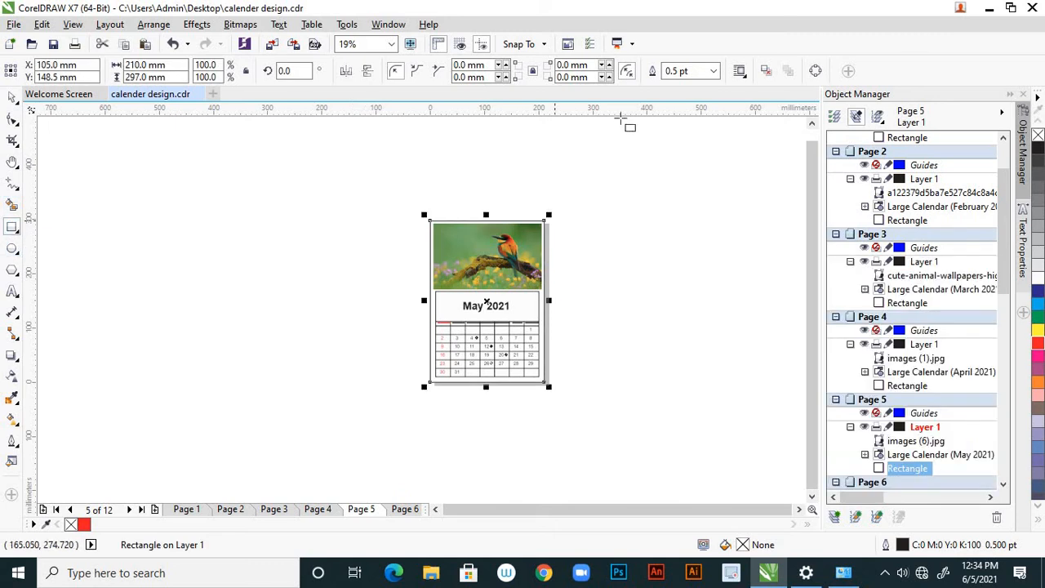
{"action": "left_click", "coordinate": [714, 71]}
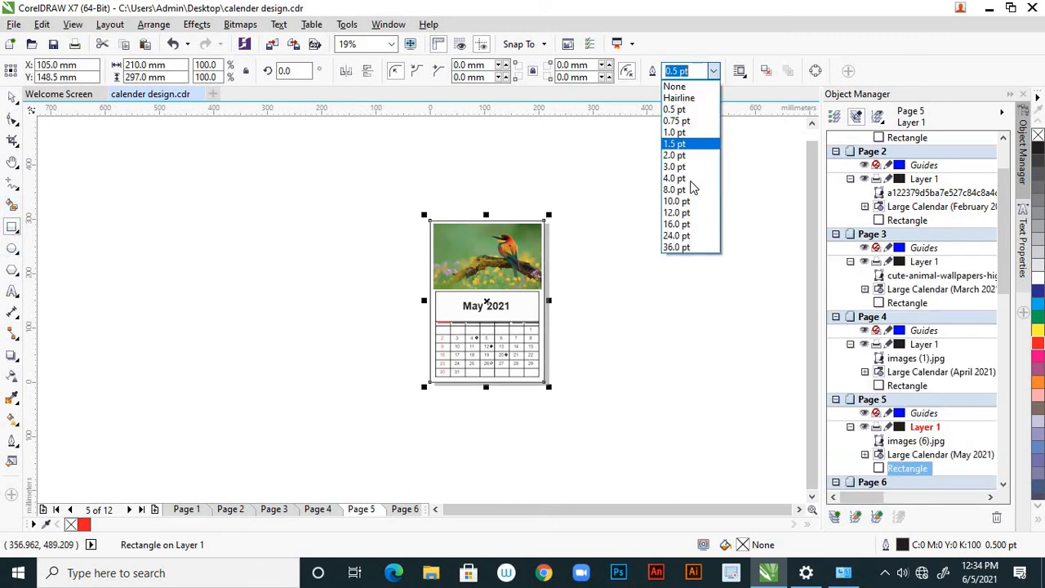
{"action": "left_click", "coordinate": [688, 203]}
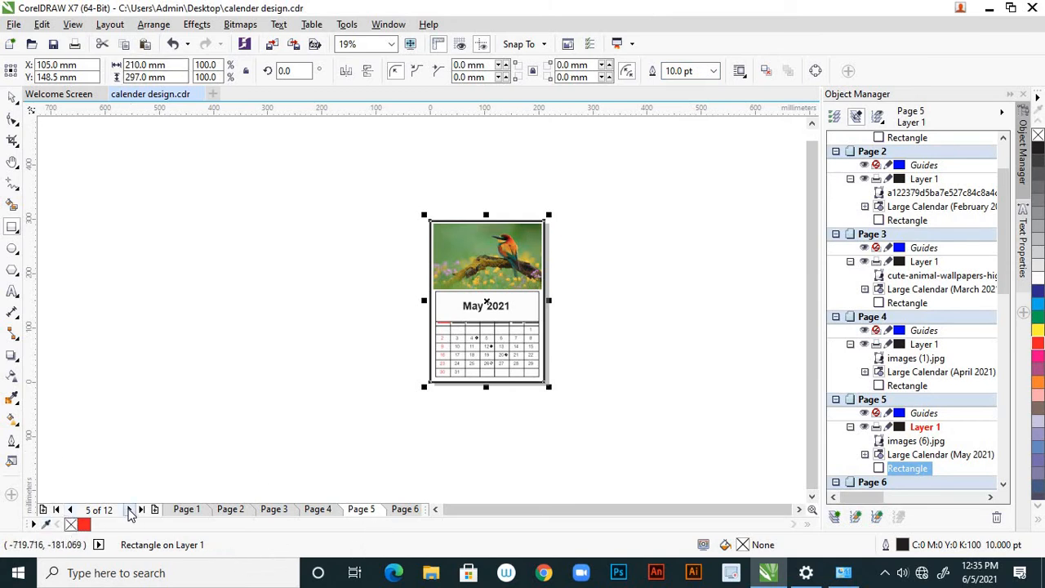
Add a page-sized 210 x 297 mm rectangle around the June page and set its outline width to 10 pt
{"action": "left_click", "coordinate": [131, 509]}
{"action": "left_click", "coordinate": [131, 509]}
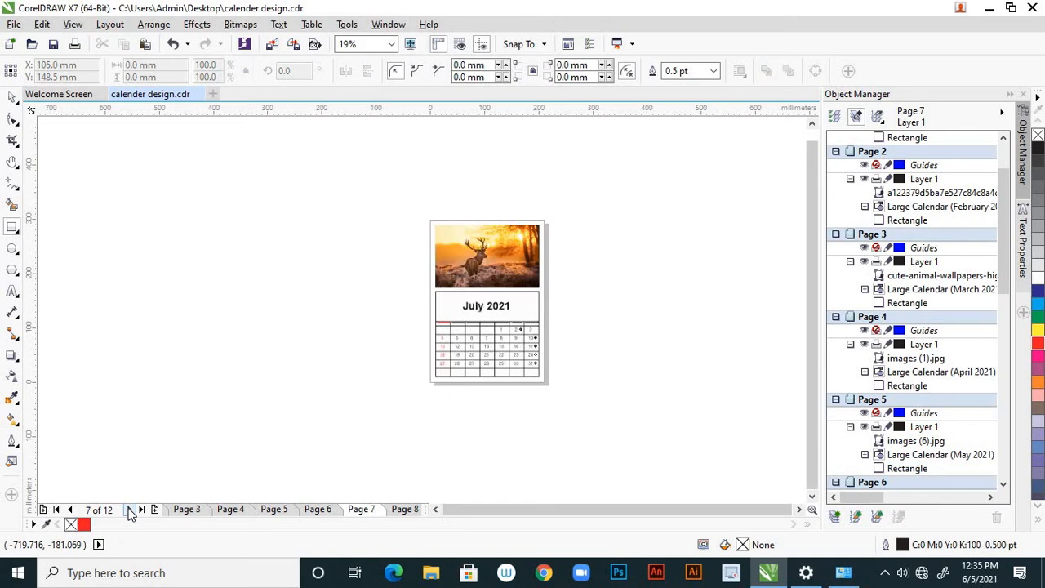
{"action": "left_click", "coordinate": [130, 510]}
{"action": "left_click", "coordinate": [131, 509]}
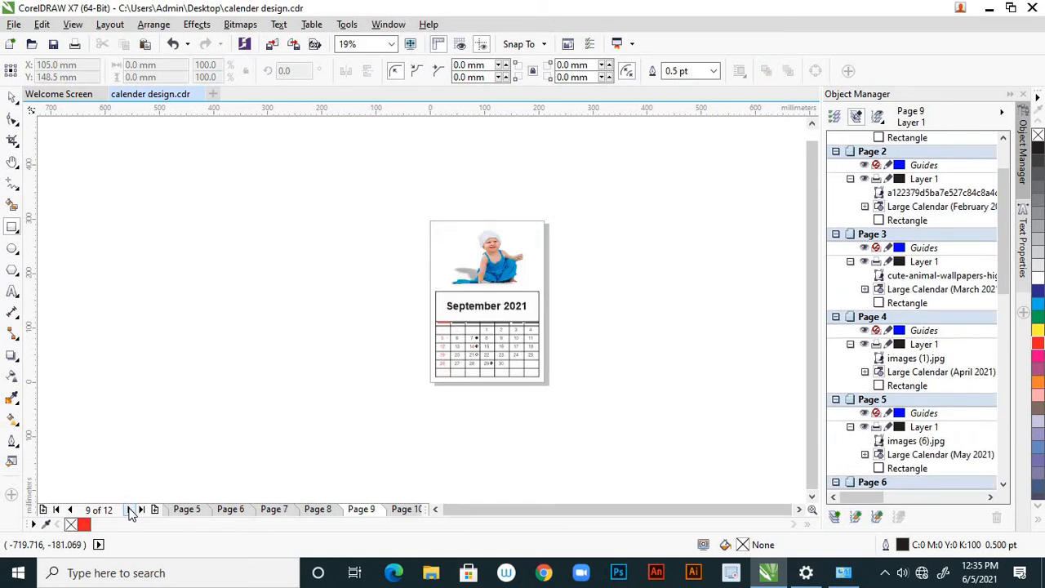
{"action": "left_click", "coordinate": [193, 510]}
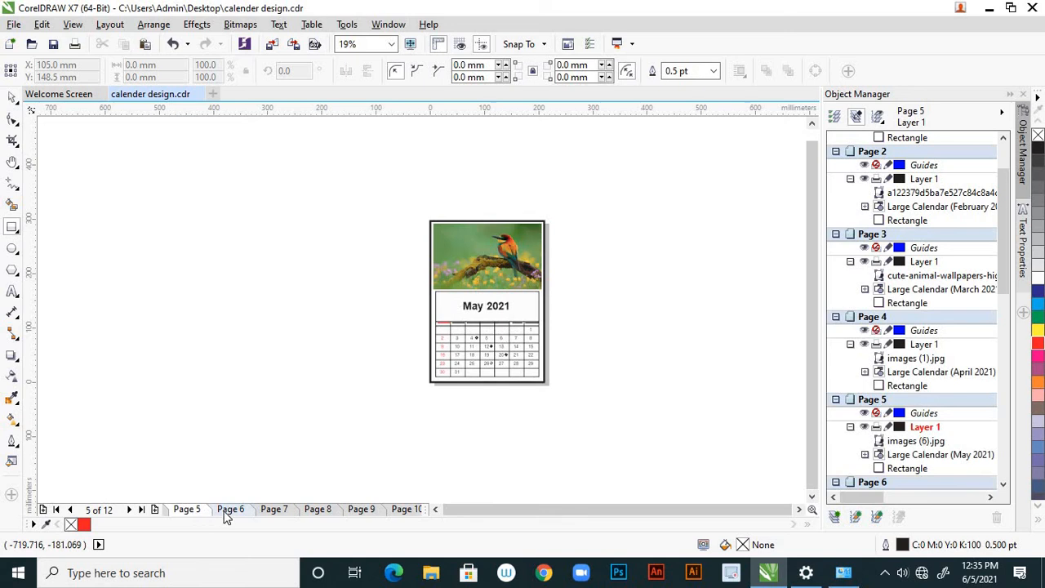
{"action": "left_click", "coordinate": [227, 510]}
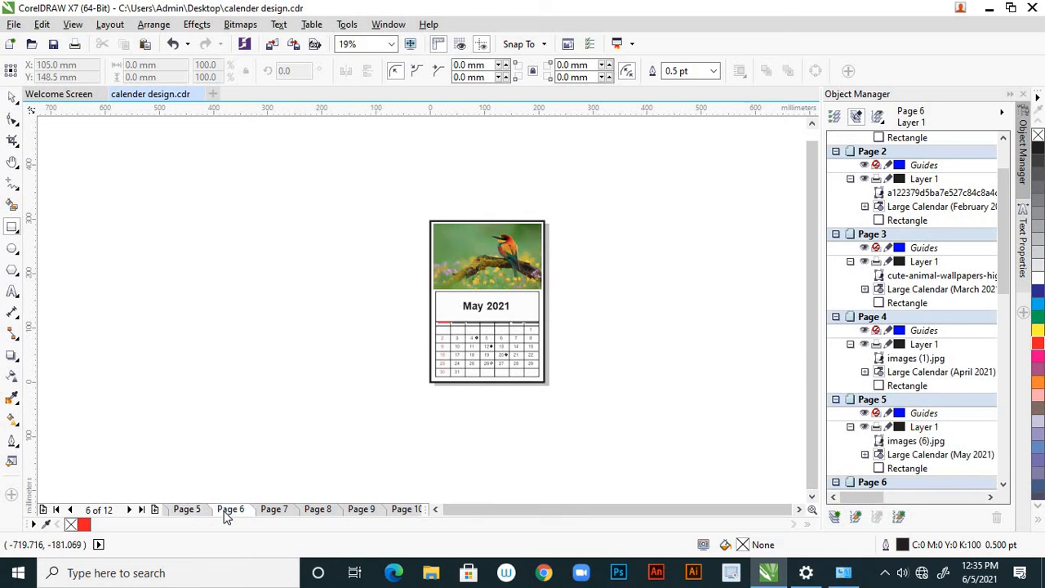
{"action": "double_click", "coordinate": [15, 231]}
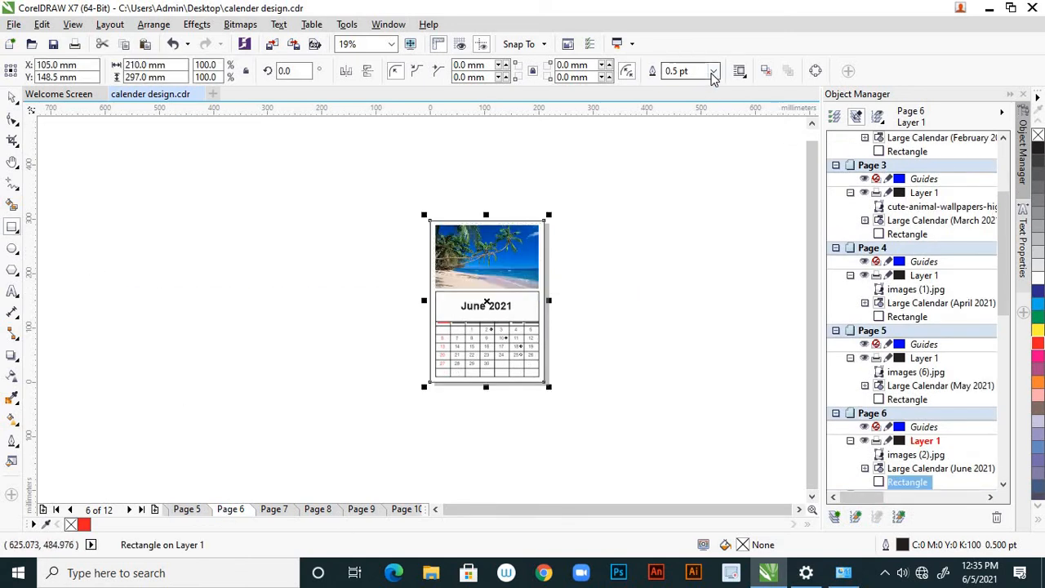
{"action": "left_click", "coordinate": [712, 72]}
{"action": "left_click", "coordinate": [684, 205]}
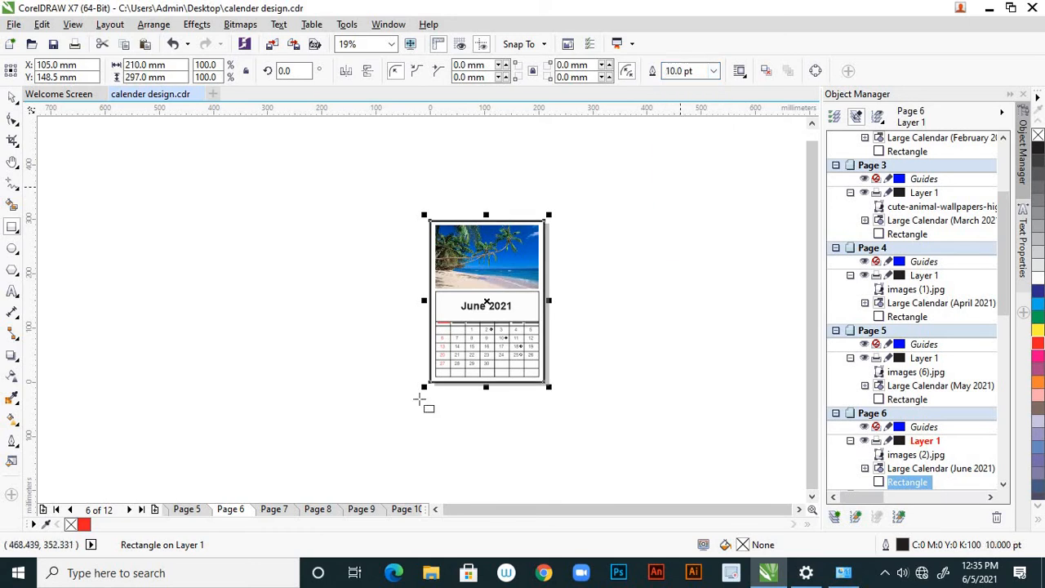
Add a page-sized 210 x 297 mm rectangle around the July page and set its outline width to 10 pt
{"action": "left_click", "coordinate": [285, 510]}
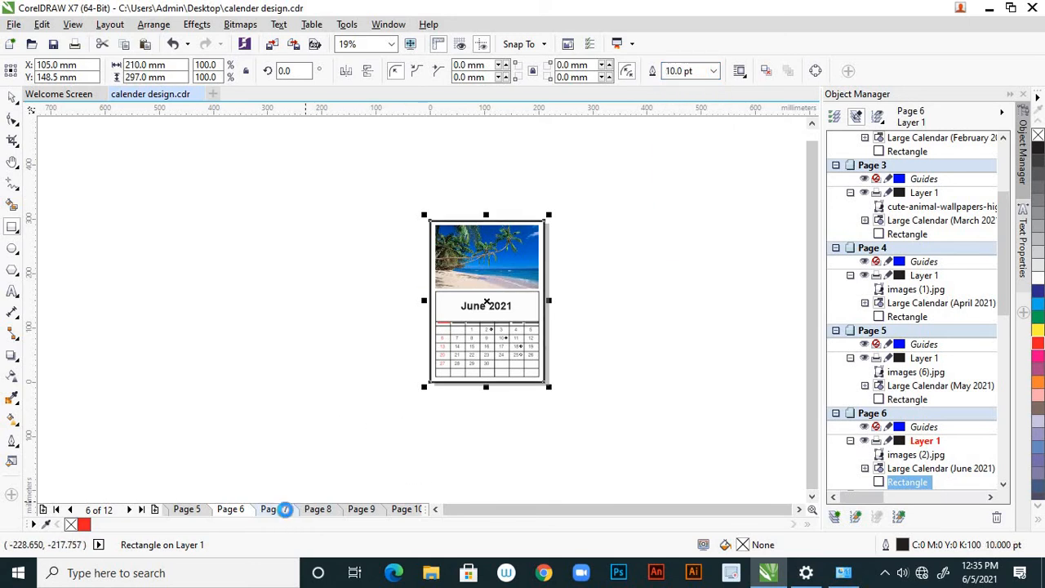
{"action": "double_click", "coordinate": [13, 228]}
{"action": "left_click", "coordinate": [712, 71]}
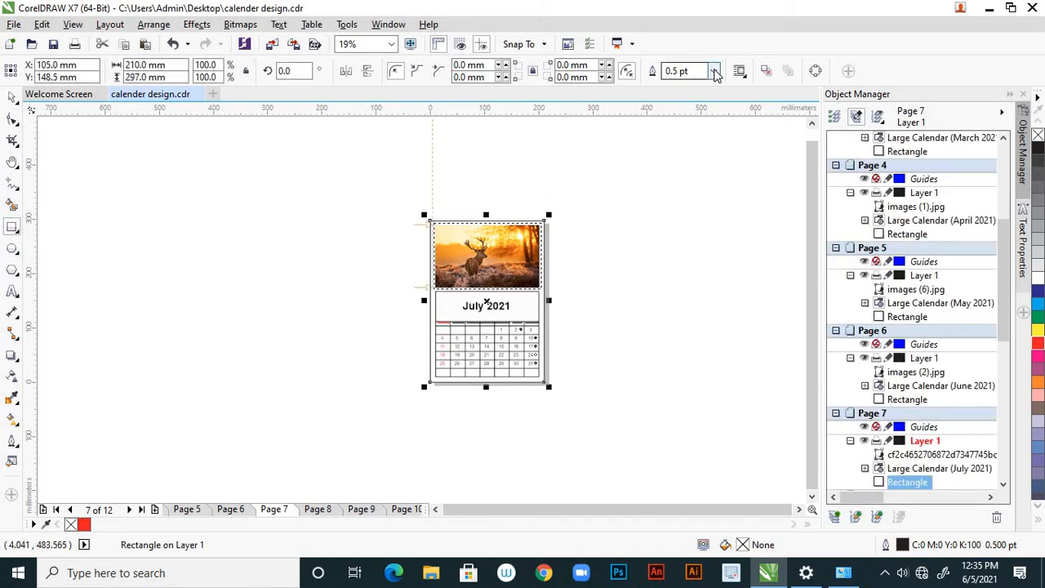
{"action": "left_click", "coordinate": [692, 201]}
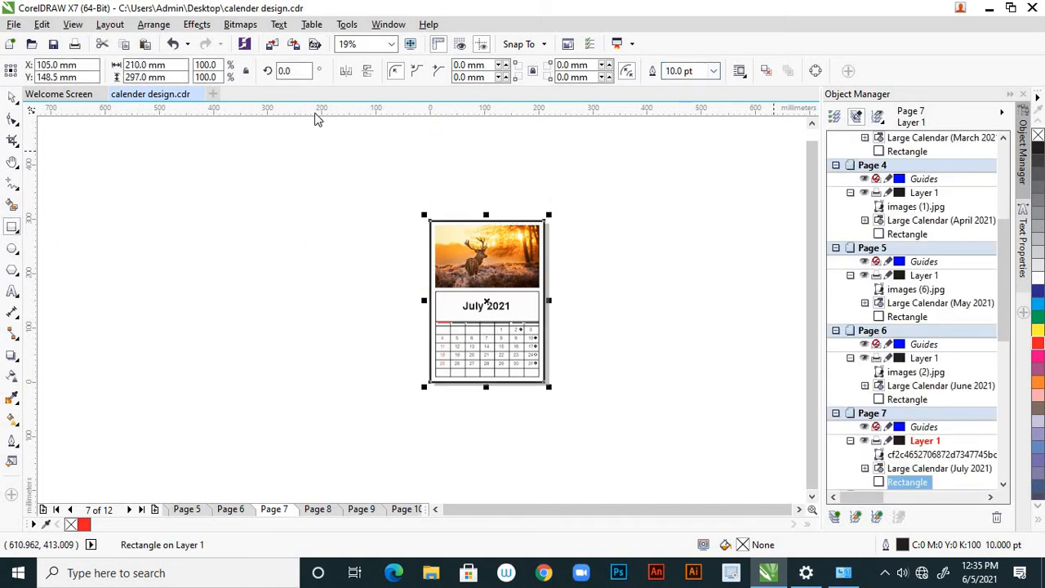
Add a page-sized 210 x 297 mm rectangle around the August page and set its outline width to 10 pt
{"action": "left_click", "coordinate": [318, 508]}
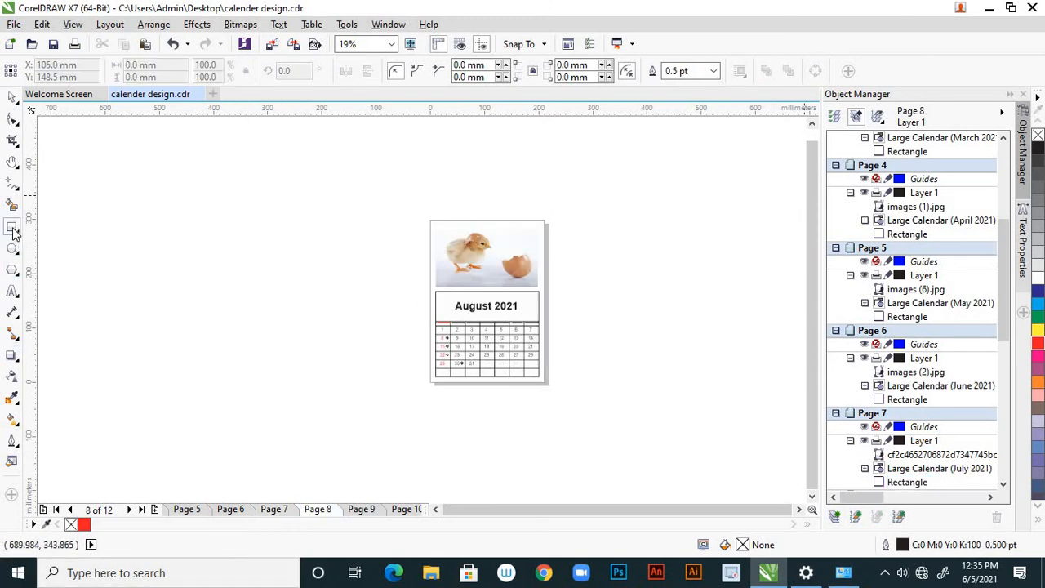
{"action": "double_click", "coordinate": [13, 230]}
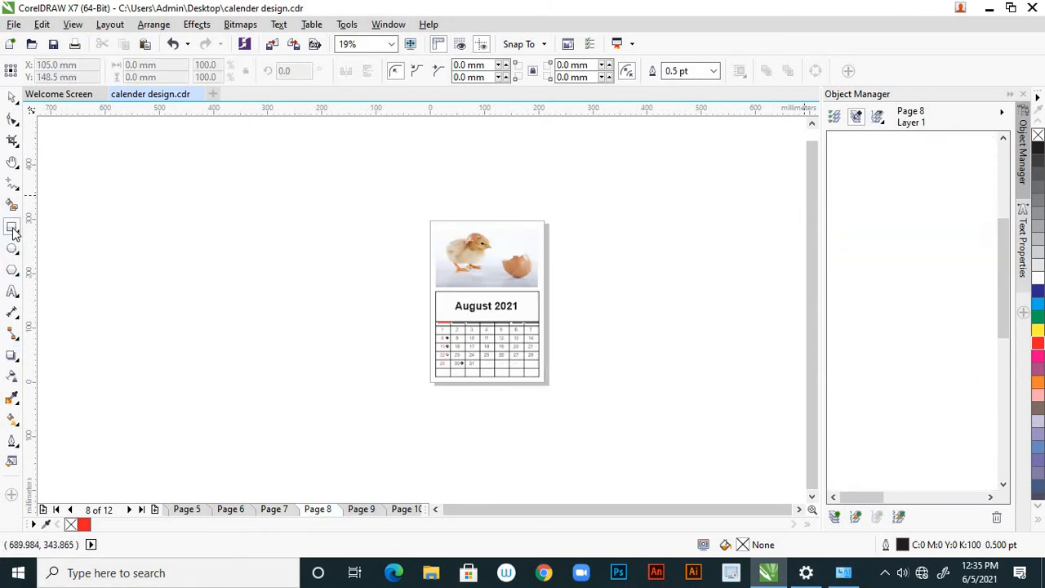
{"action": "left_click", "coordinate": [713, 71]}
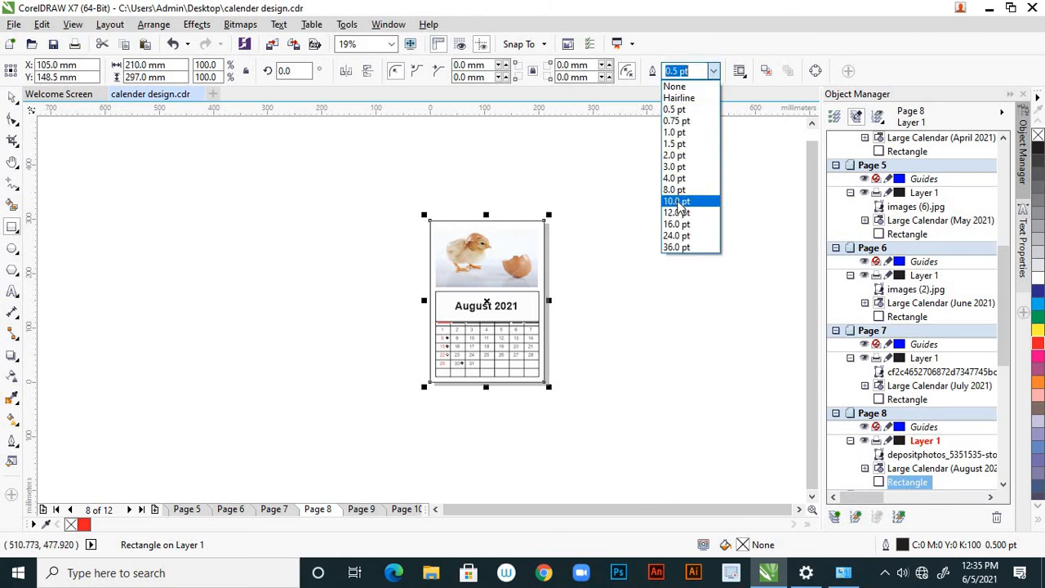
{"action": "left_click", "coordinate": [676, 201]}
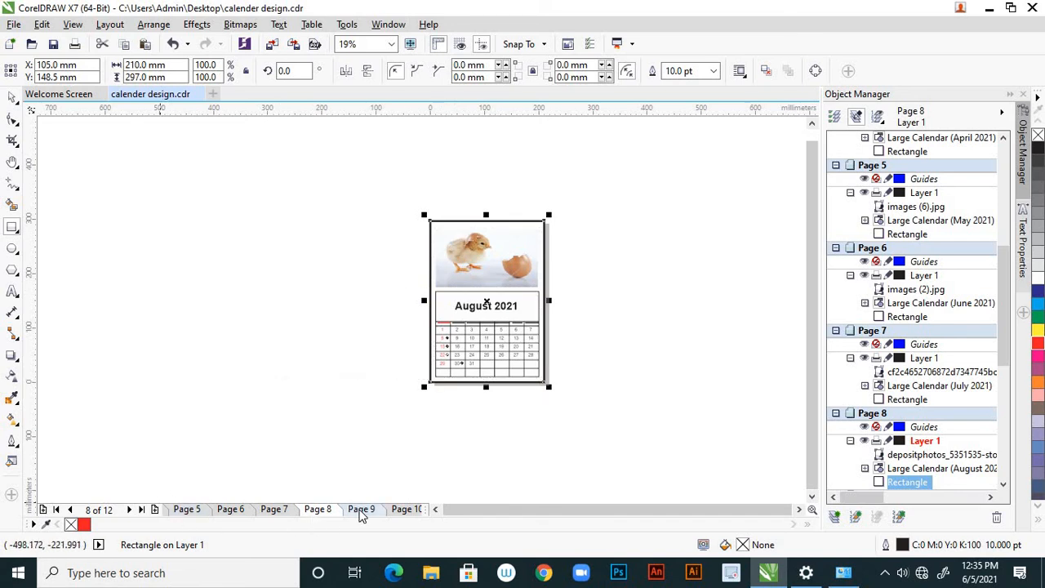
Add a page-sized 210 x 297 mm rectangle around the September page and set its outline width to 10 pt
{"action": "left_click", "coordinate": [360, 509]}
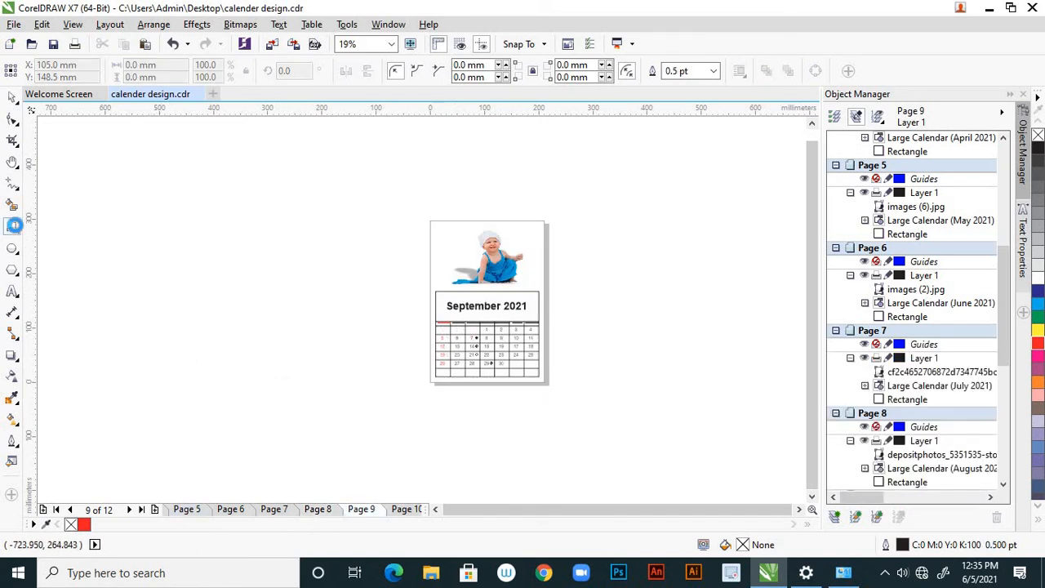
{"action": "double_click", "coordinate": [12, 226]}
{"action": "left_click", "coordinate": [713, 71]}
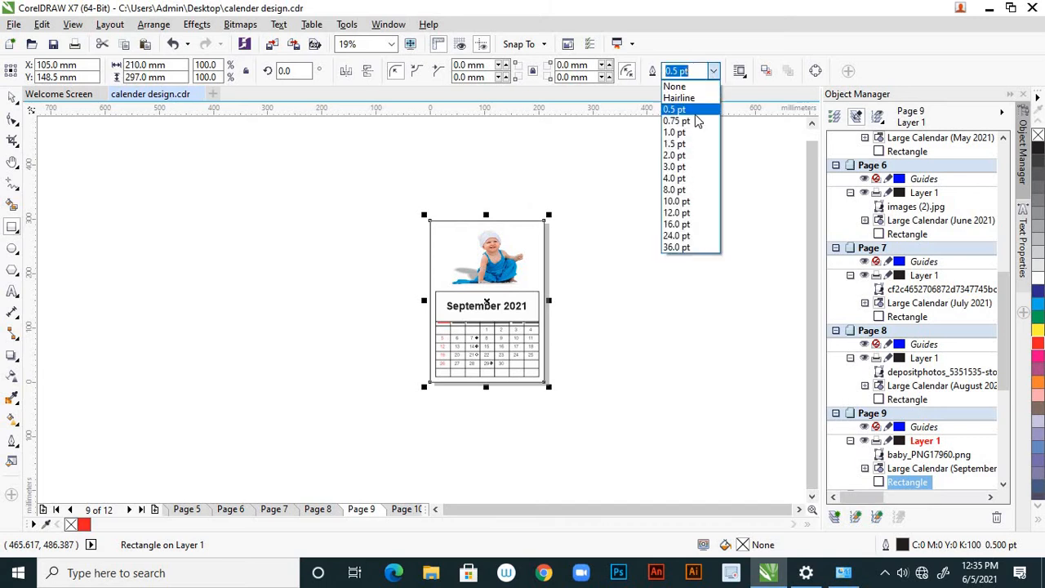
{"action": "left_click", "coordinate": [684, 201]}
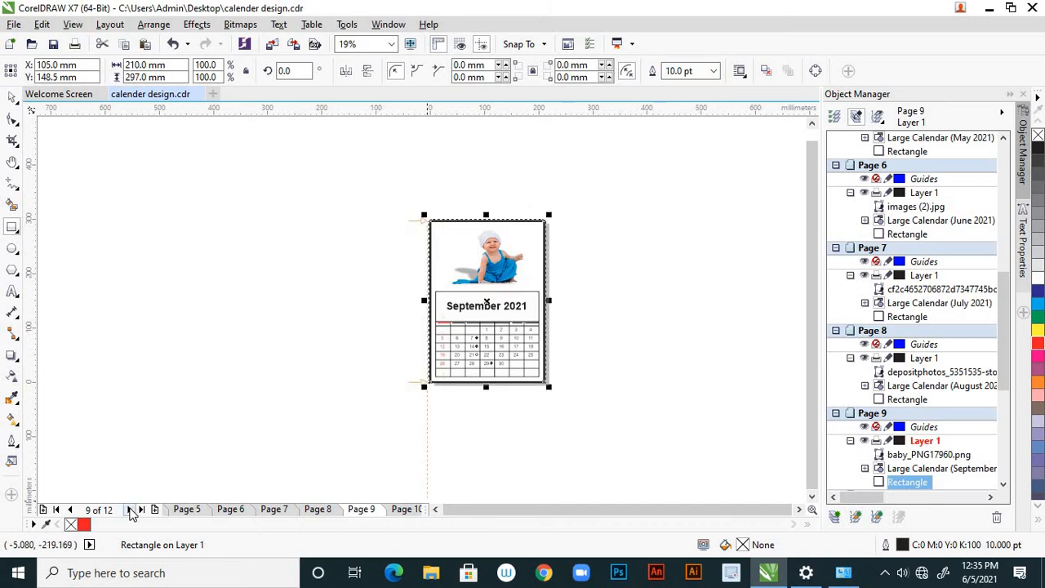
Add a page-sized 210 x 297 mm rectangle around the October page and set its outline width to 10 pt
{"action": "left_click", "coordinate": [131, 509]}
{"action": "left_click", "coordinate": [131, 510]}
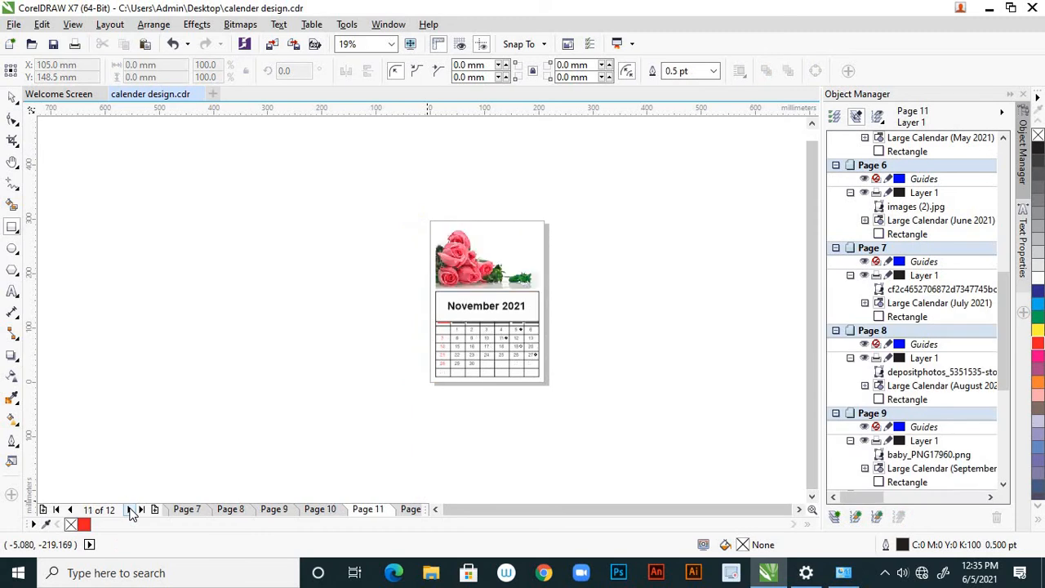
{"action": "left_click", "coordinate": [131, 510]}
{"action": "left_click", "coordinate": [230, 512]}
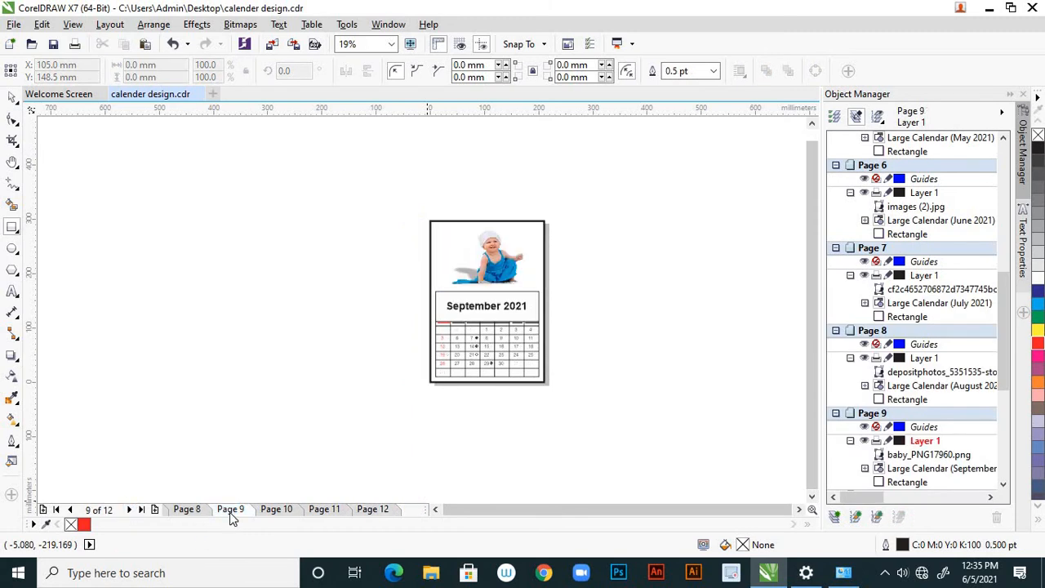
{"action": "left_click", "coordinate": [193, 512]}
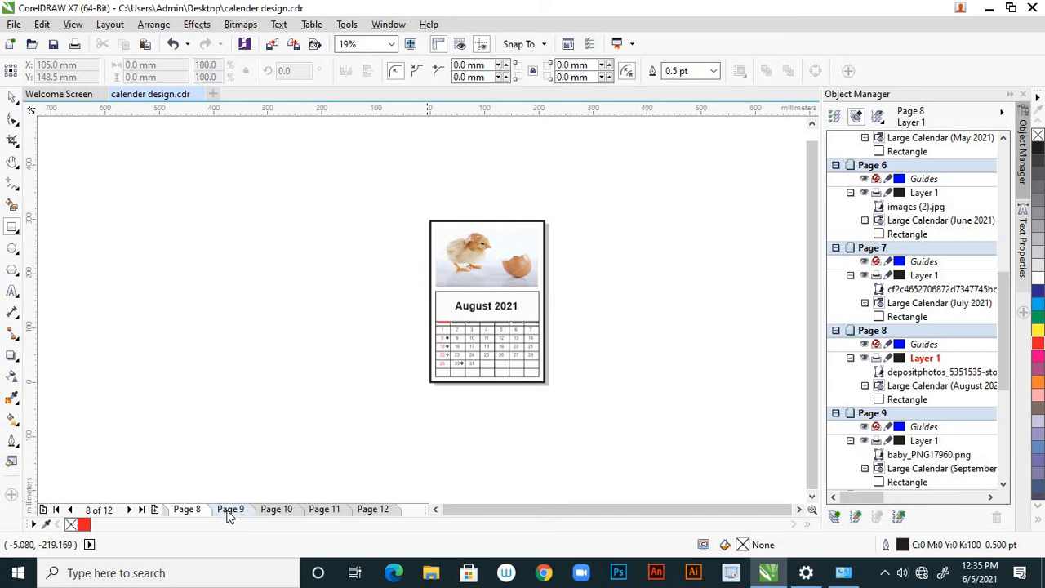
{"action": "left_click", "coordinate": [230, 512]}
{"action": "left_click", "coordinate": [274, 513]}
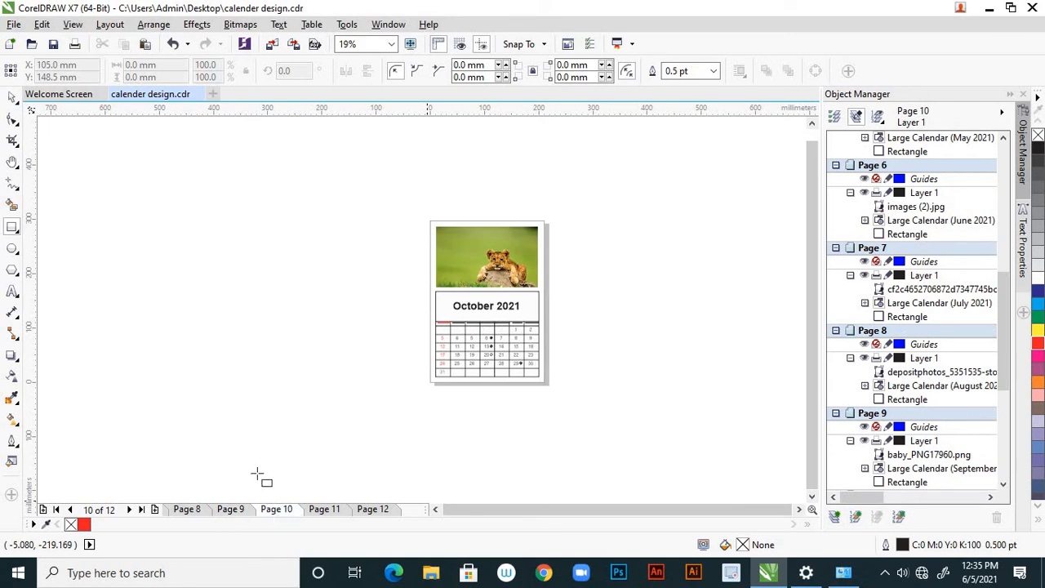
{"action": "double_click", "coordinate": [13, 228]}
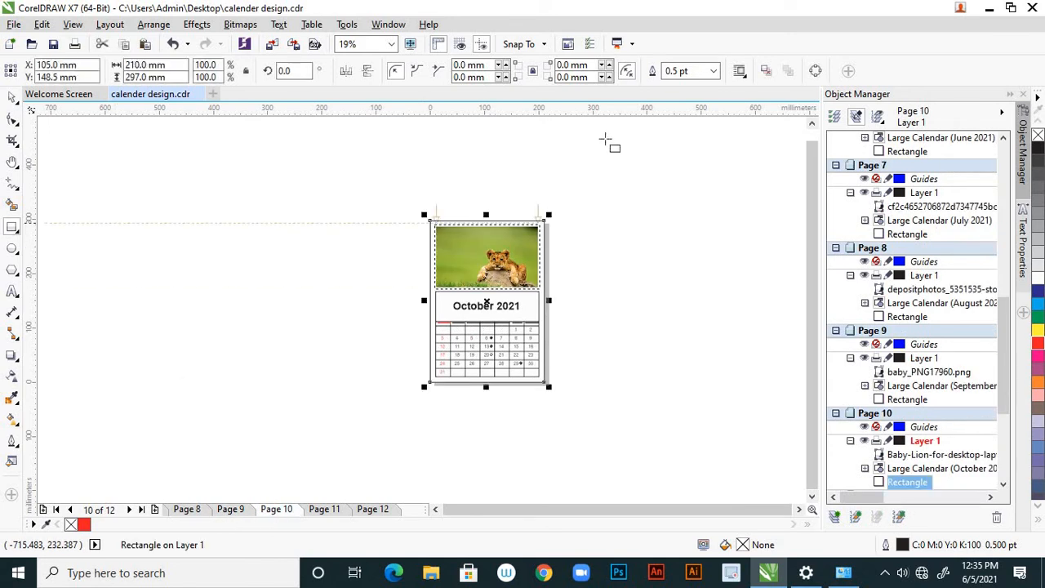
{"action": "left_click", "coordinate": [713, 71]}
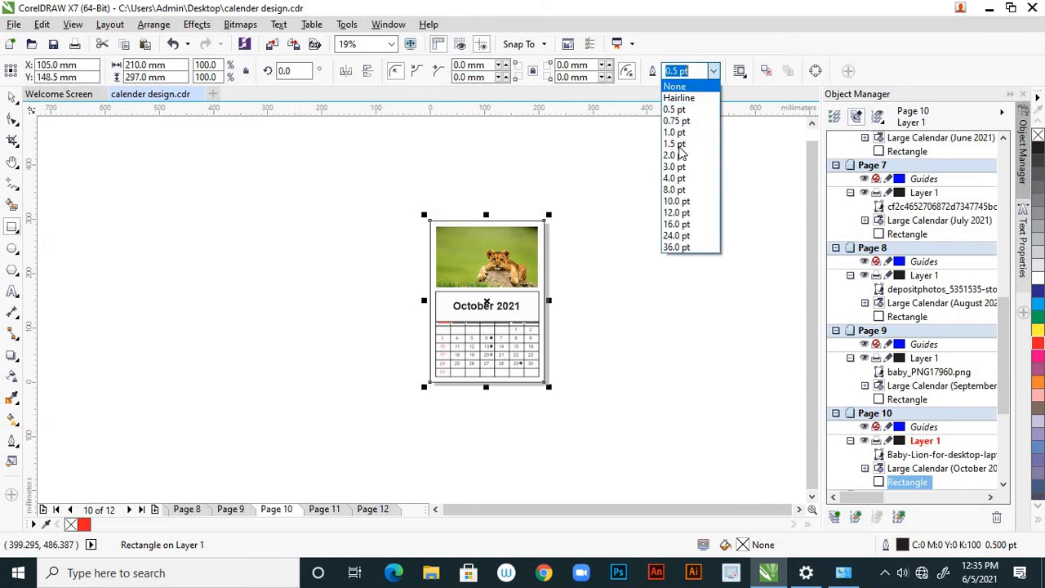
{"action": "left_click", "coordinate": [676, 201]}
Add a page-sized 210 x 297 mm rectangle around the November page and deselect it
{"action": "left_click", "coordinate": [337, 509]}
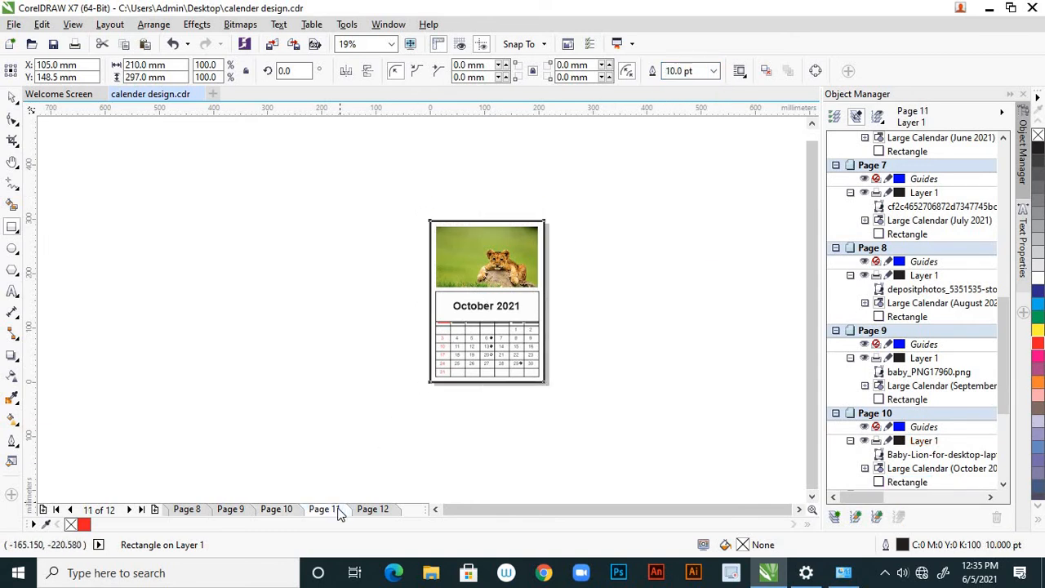
{"action": "double_click", "coordinate": [12, 228]}
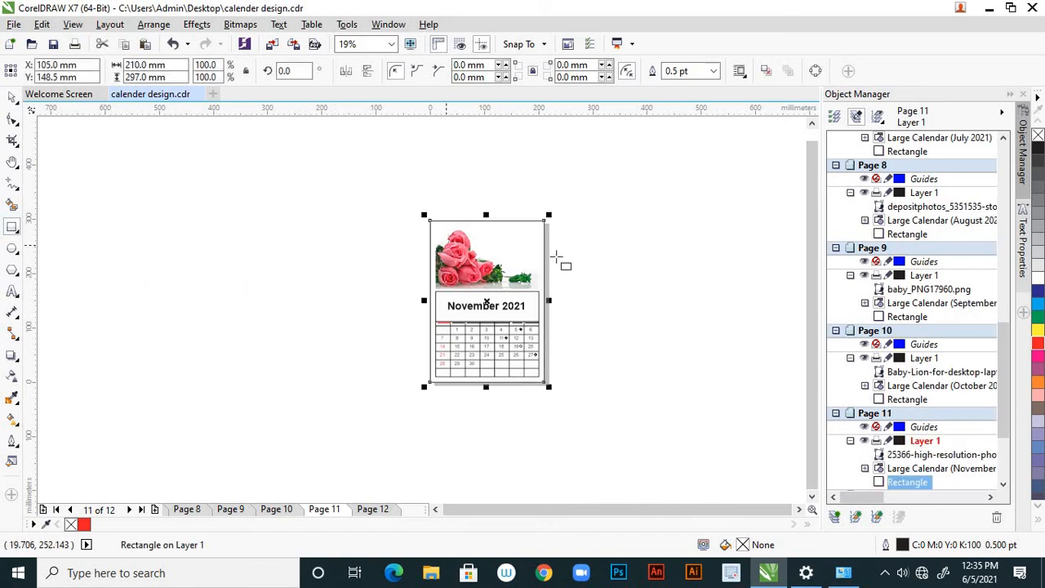
{"action": "left_click", "coordinate": [714, 72]}
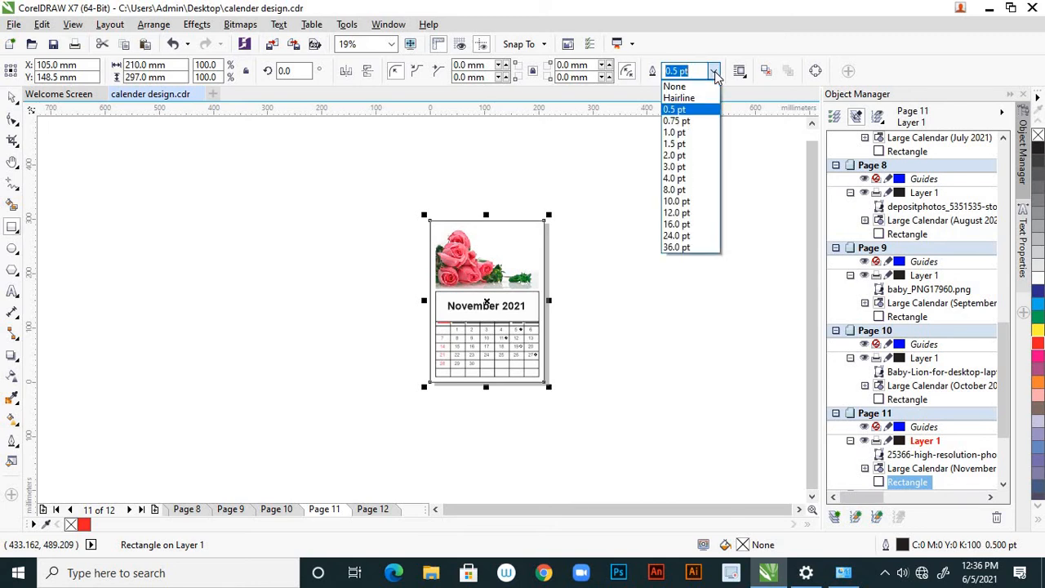
{"action": "left_click", "coordinate": [12, 99]}
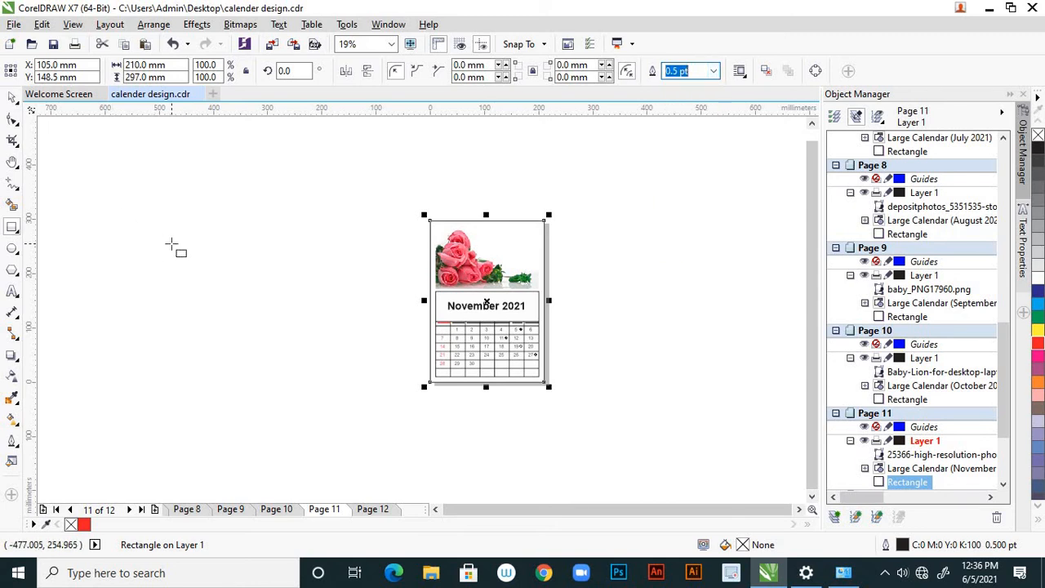
{"action": "left_click", "coordinate": [170, 243]}
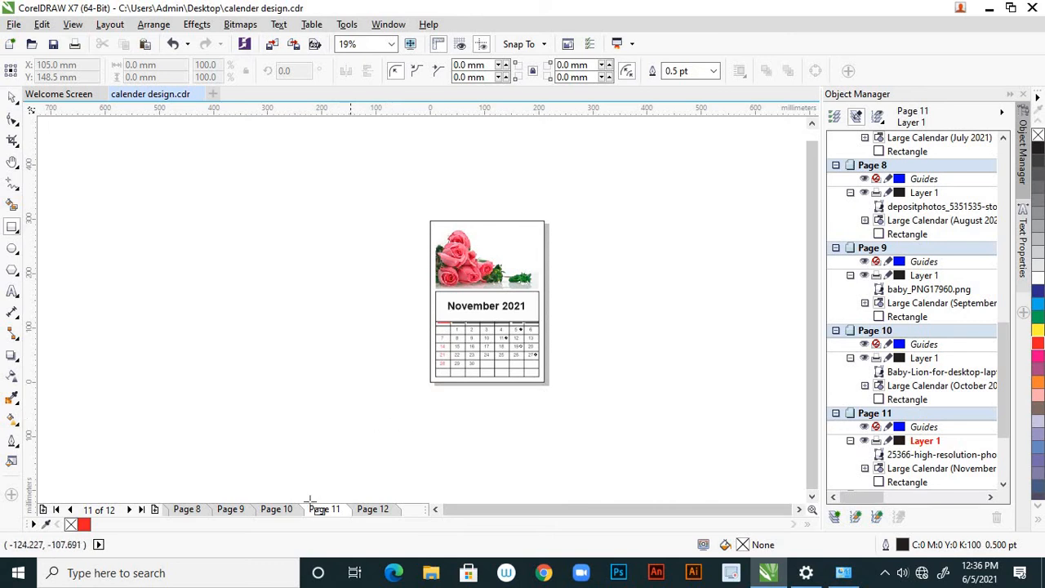
Compare the page borders on the August, September, October and November pages
{"action": "left_click", "coordinate": [287, 513]}
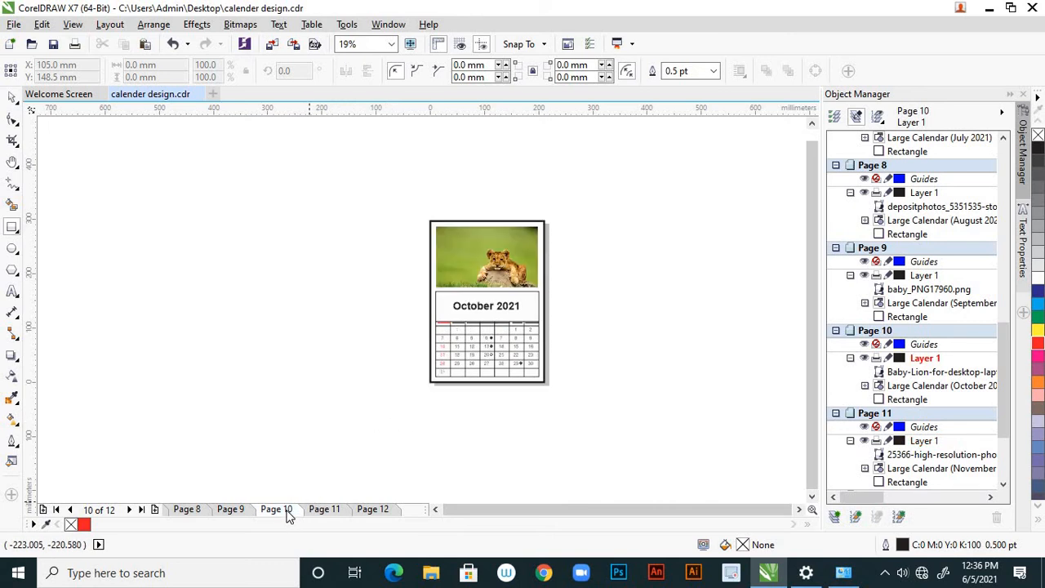
{"action": "left_click", "coordinate": [190, 511]}
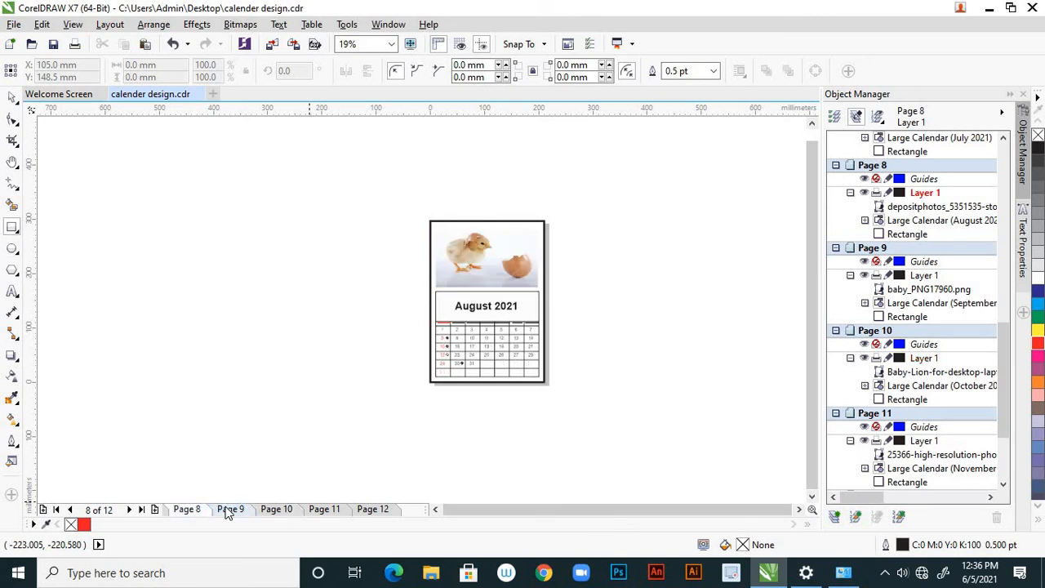
{"action": "left_click", "coordinate": [227, 509]}
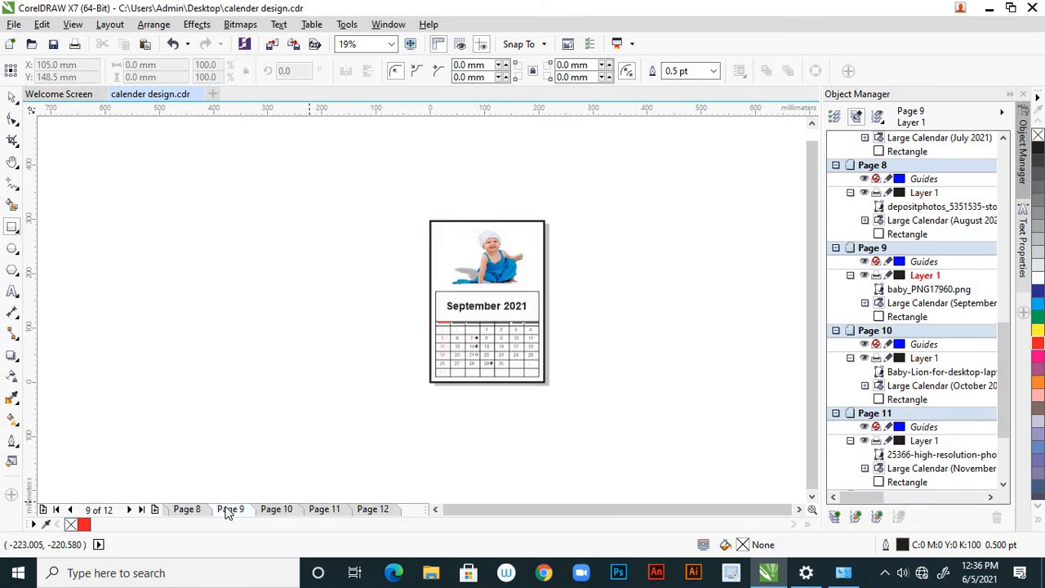
{"action": "left_click", "coordinate": [275, 509]}
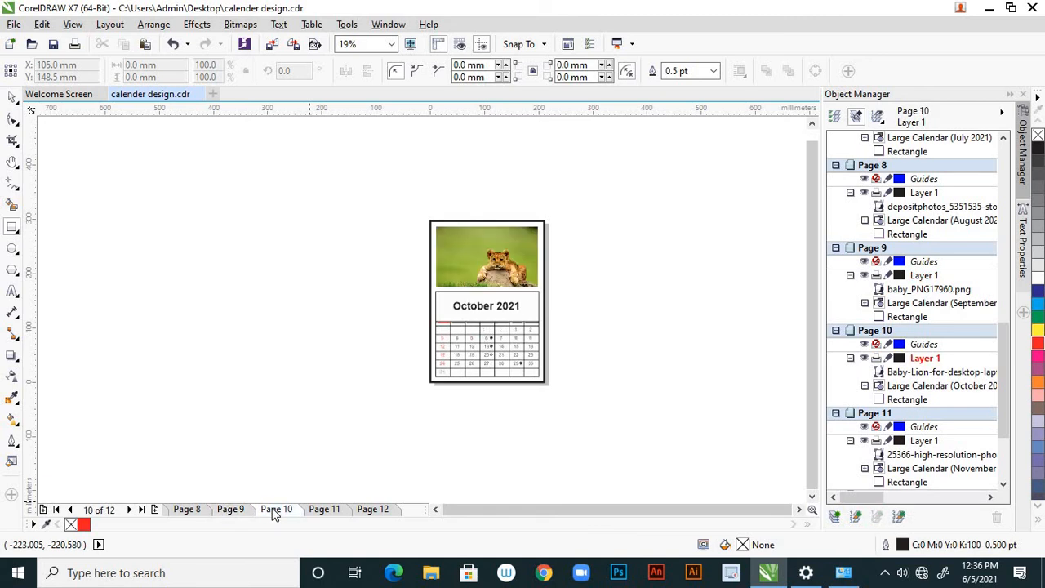
{"action": "left_click", "coordinate": [319, 509]}
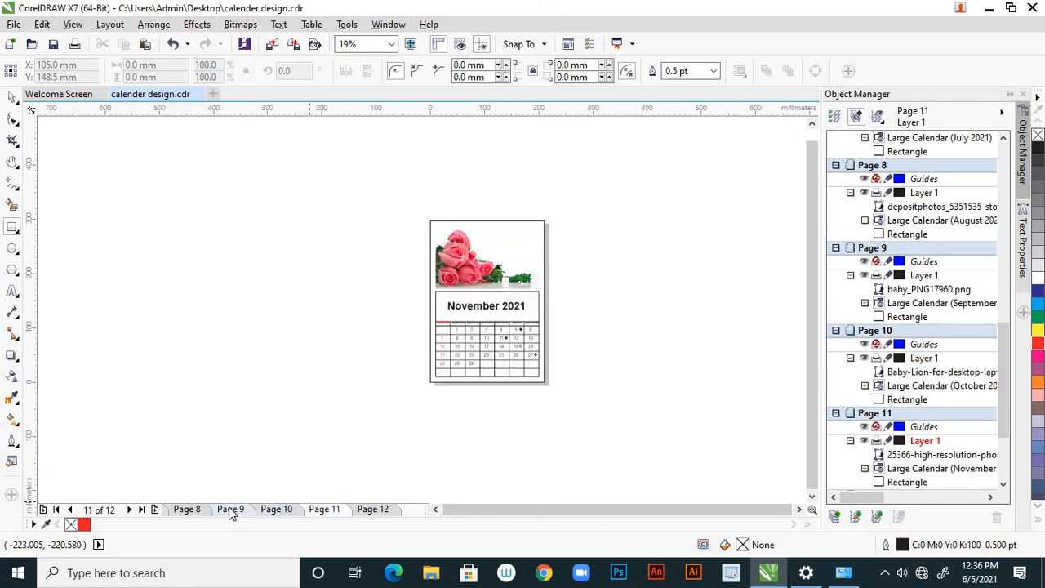
{"action": "left_click", "coordinate": [230, 509]}
{"action": "left_click", "coordinate": [277, 509]}
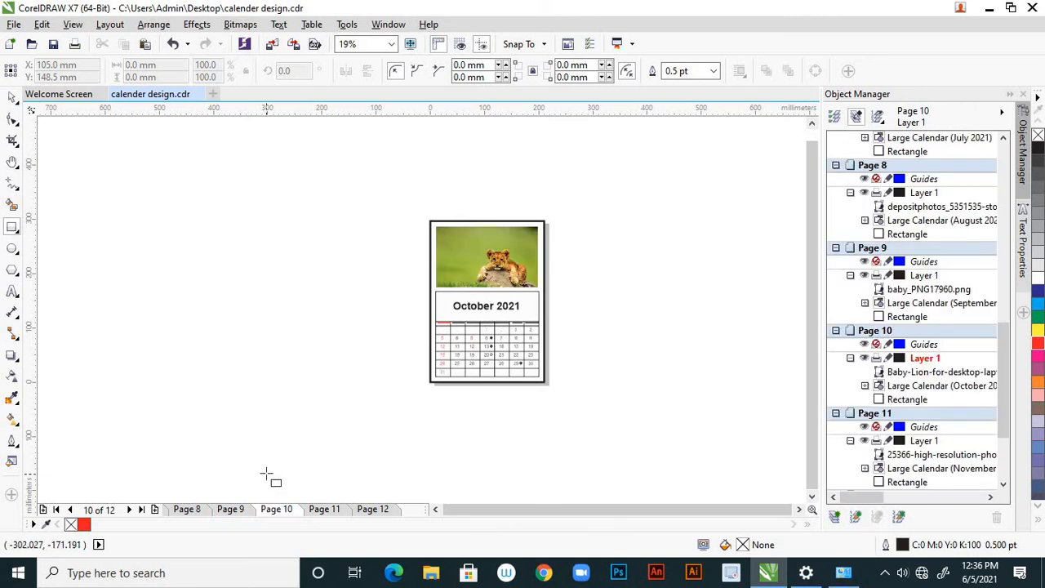
Add a second page-sized 210 x 297 mm rectangle to the November page and set its outline width to 10 pt
{"action": "left_click", "coordinate": [331, 508]}
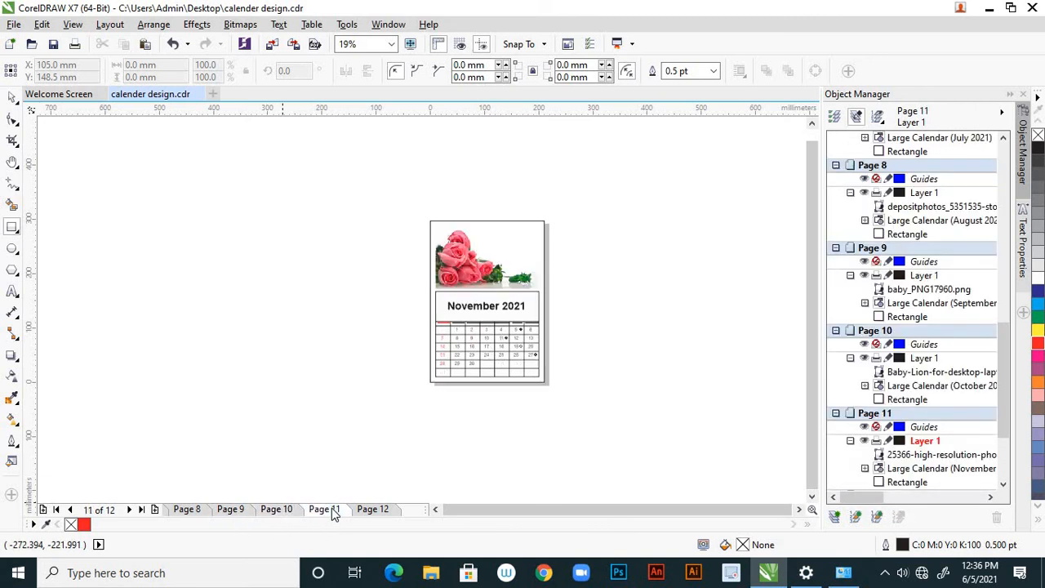
{"action": "double_click", "coordinate": [11, 228]}
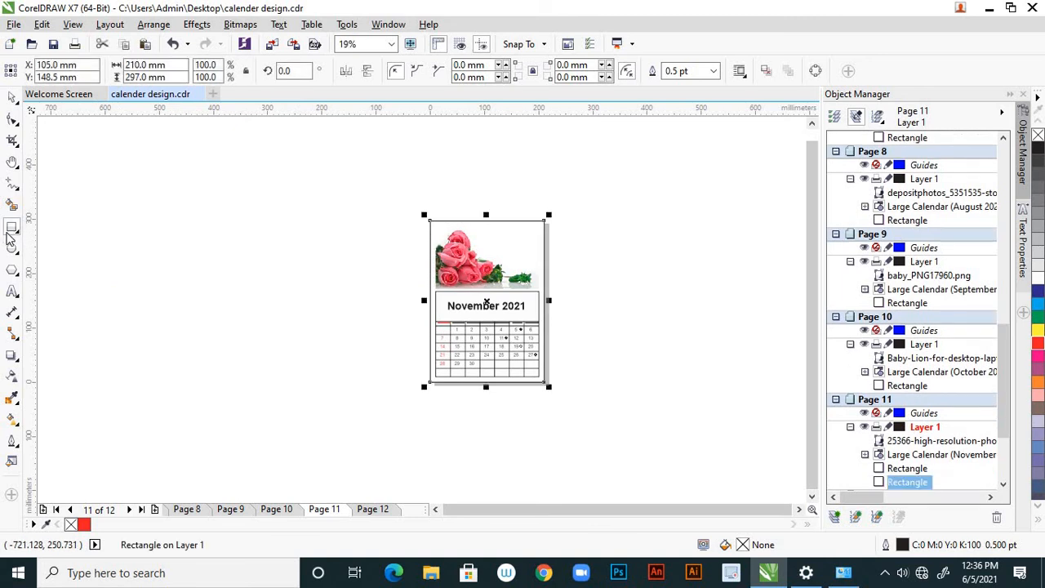
{"action": "left_click", "coordinate": [708, 73]}
{"action": "left_click", "coordinate": [712, 72]}
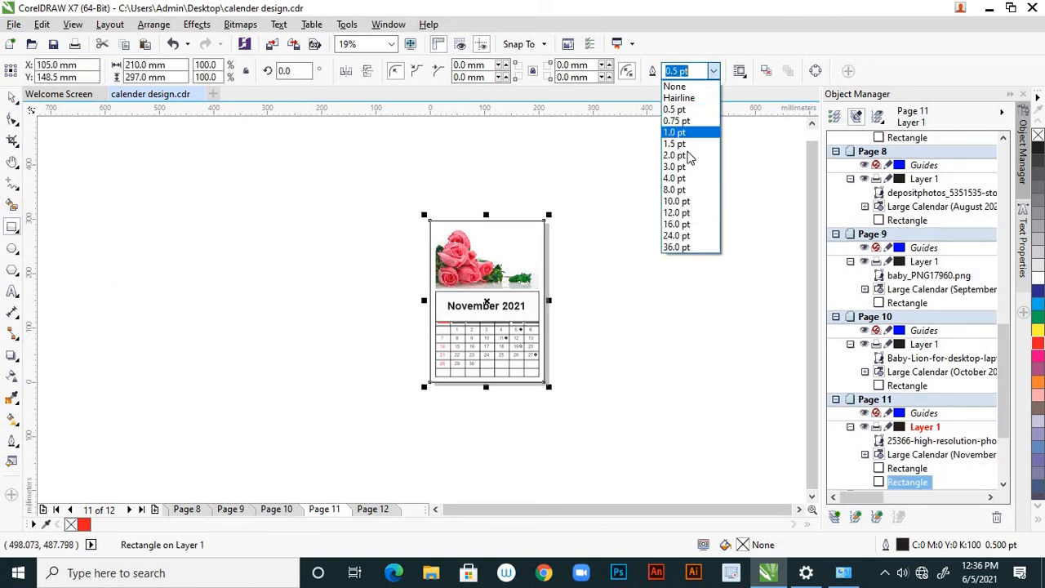
{"action": "left_click", "coordinate": [679, 196]}
Add a page-sized 210 x 297 mm rectangle around the December page, set its outline width to 10 pt and deselect it
{"action": "left_click", "coordinate": [373, 509]}
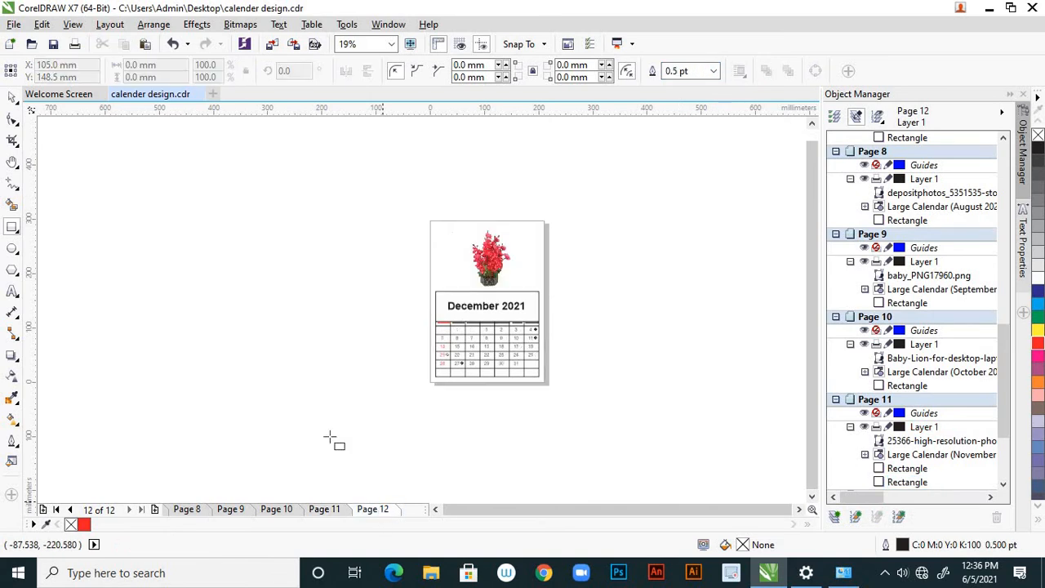
{"action": "double_click", "coordinate": [18, 232]}
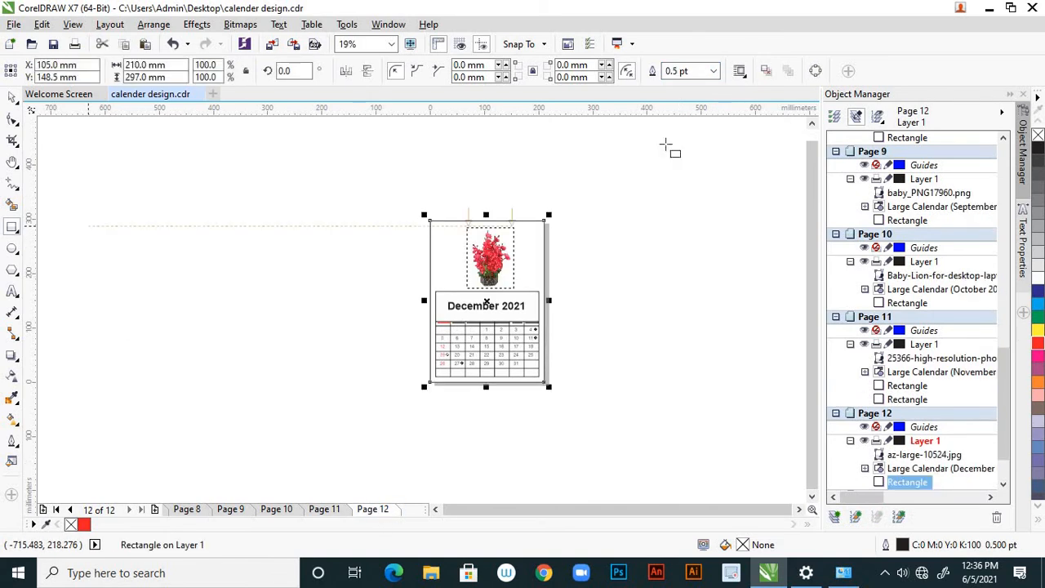
{"action": "left_click", "coordinate": [713, 71]}
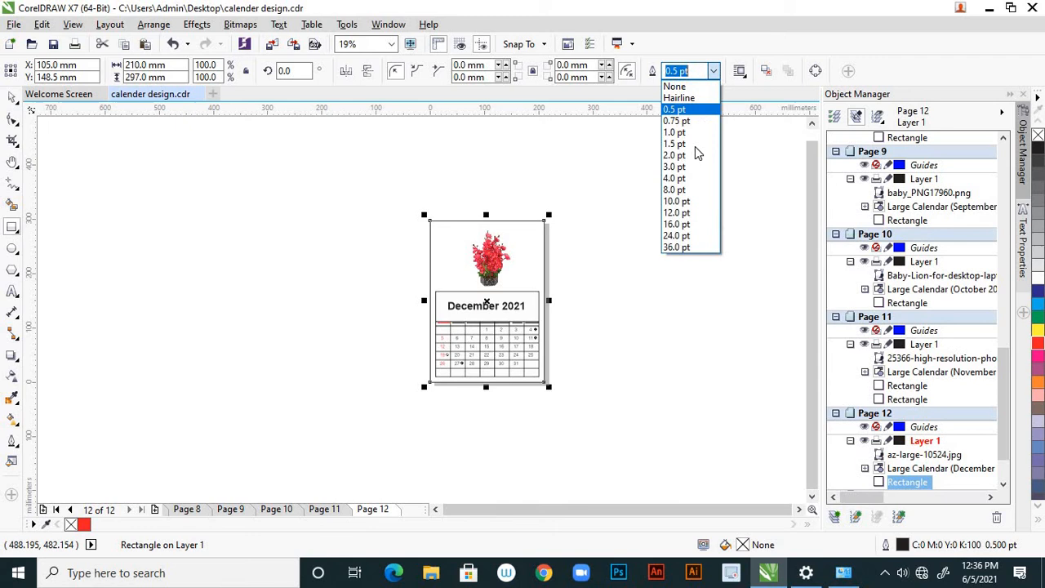
{"action": "left_click", "coordinate": [690, 201]}
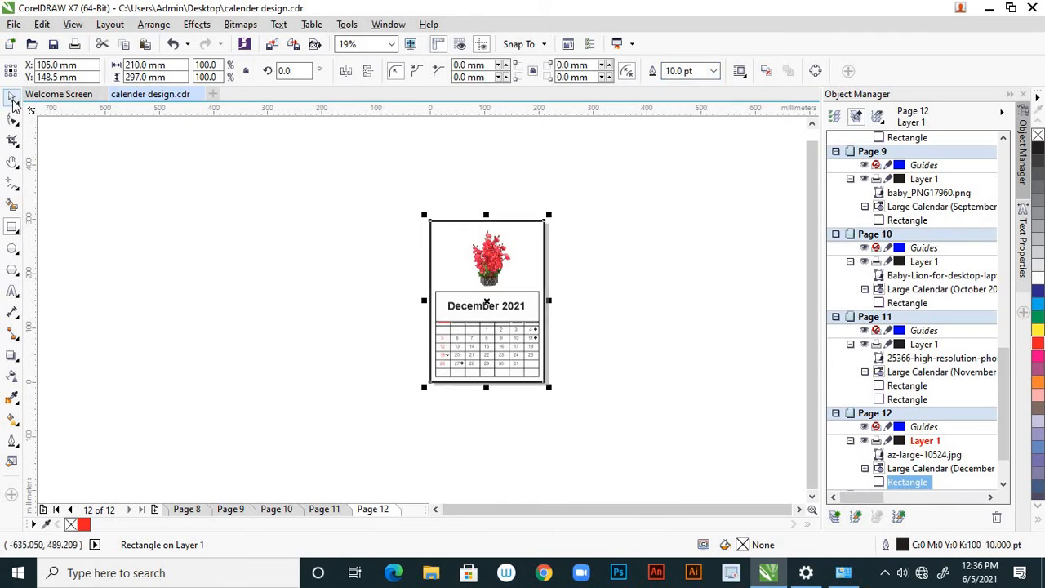
{"action": "left_click", "coordinate": [162, 263]}
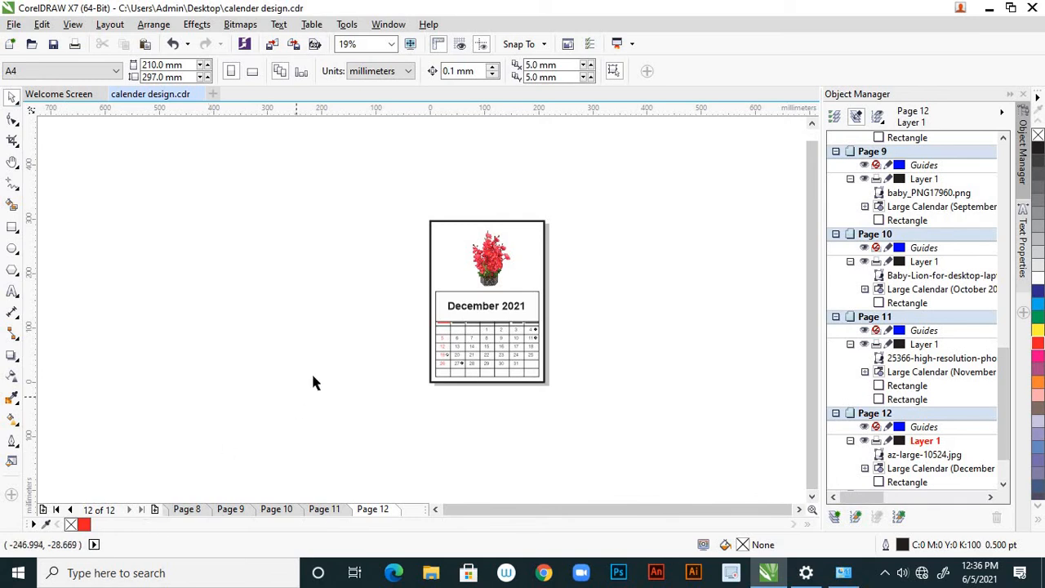
Review the bordered calendar pages from December back to January, and examine the January and March pages up close
{"action": "left_click", "coordinate": [70, 509]}
{"action": "left_click", "coordinate": [70, 509]}
{"action": "left_click", "coordinate": [71, 509]}
{"action": "left_click", "coordinate": [71, 509]}
{"action": "left_click", "coordinate": [70, 509]}
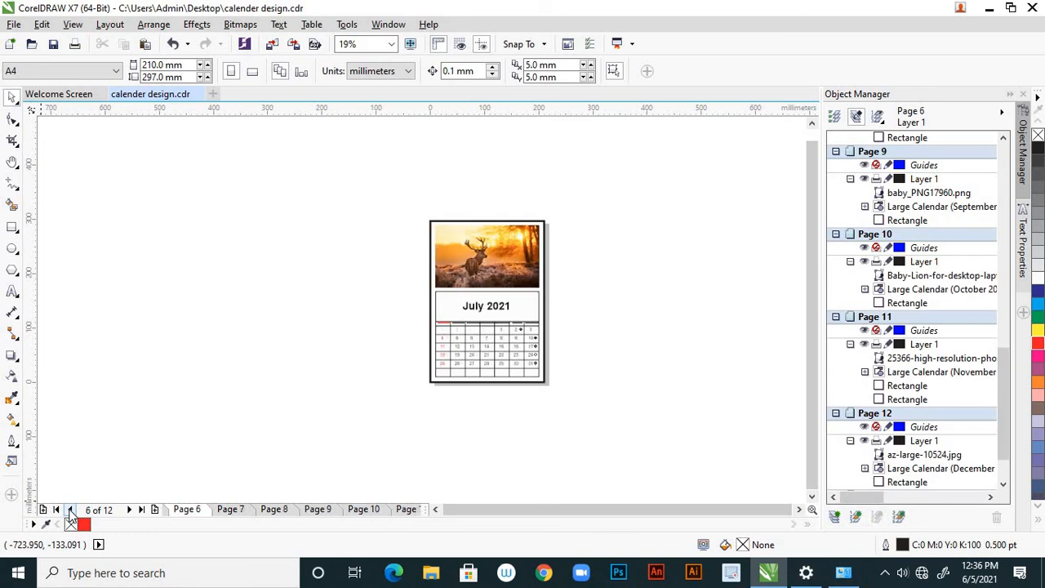
{"action": "left_click", "coordinate": [70, 510]}
{"action": "left_click", "coordinate": [70, 509]}
{"action": "left_click", "coordinate": [70, 509]}
{"action": "left_click", "coordinate": [70, 509]}
{"action": "left_click", "coordinate": [70, 509]}
{"action": "left_click", "coordinate": [70, 510]}
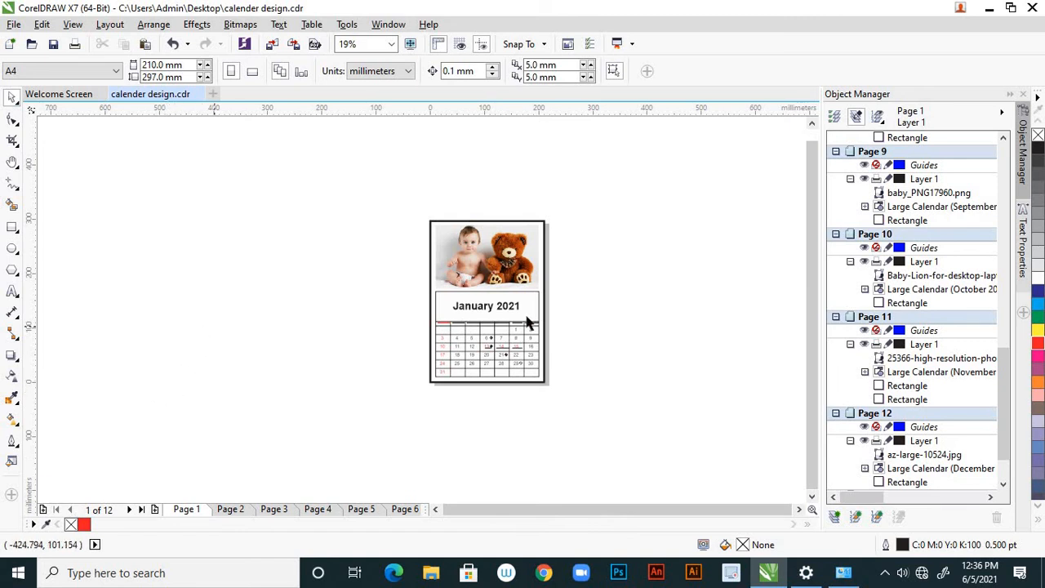
{"action": "scroll", "coordinate": [527, 323], "scroll_direction": "up", "scroll_amount": 4}
{"action": "scroll", "coordinate": [500, 308], "scroll_direction": "down", "scroll_amount": 2}
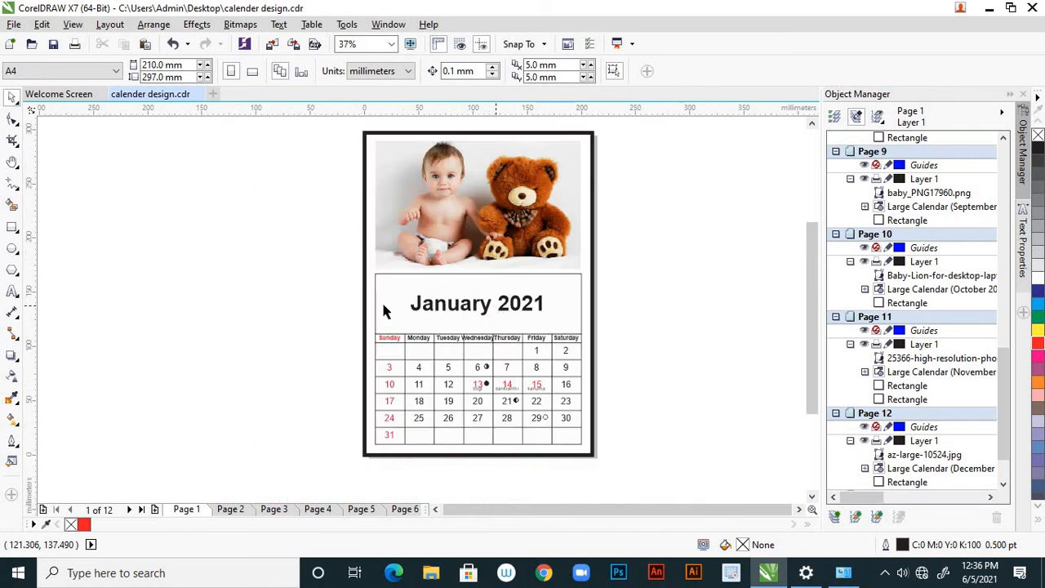
{"action": "left_click", "coordinate": [278, 509]}
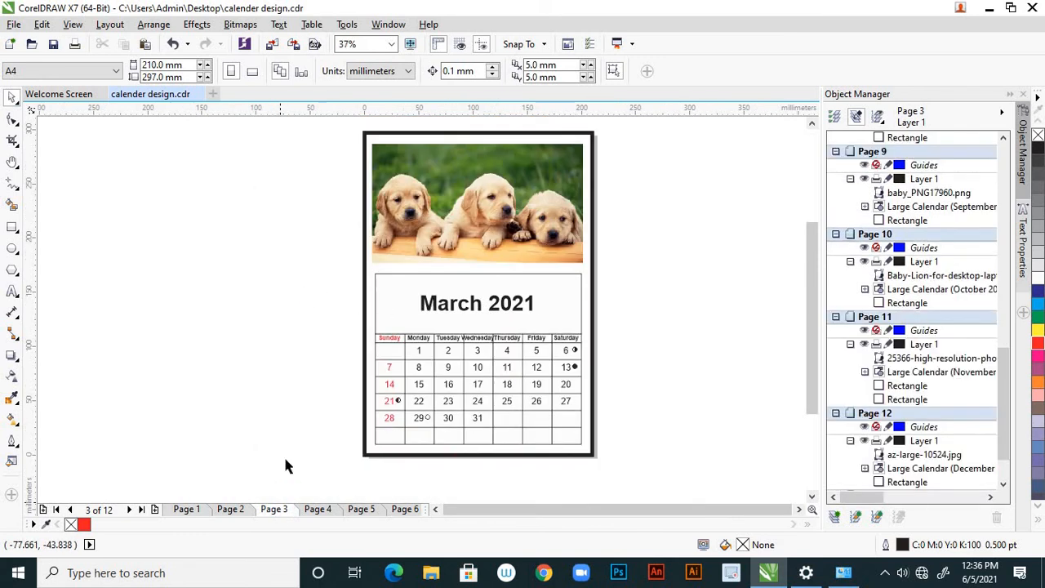
{"action": "left_click", "coordinate": [186, 509]}
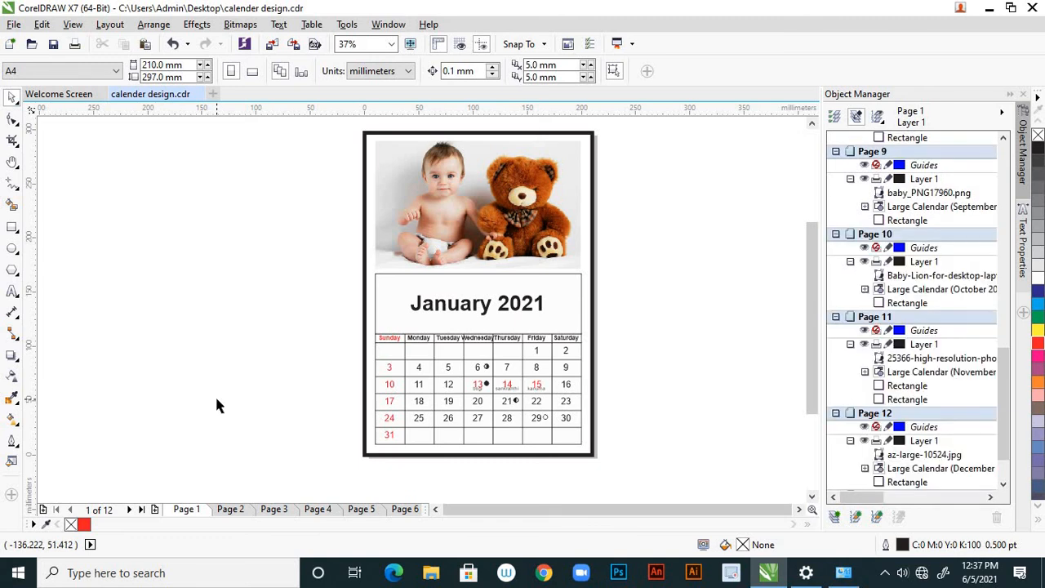
Save the calendar document and export all its pages to the Desktop as a PDF named "calender design"
{"action": "key", "text": "ctrl+s"}
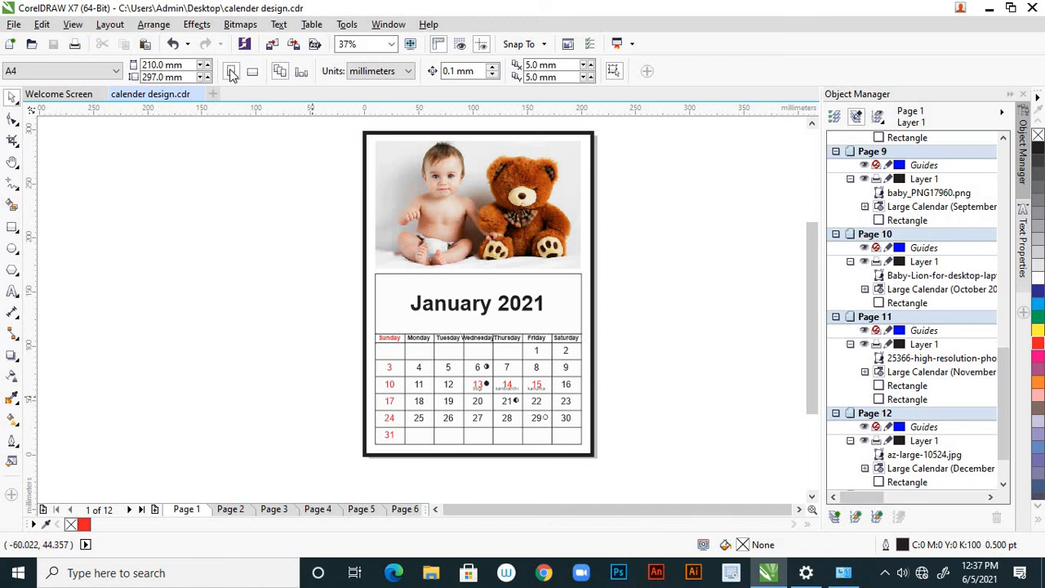
{"action": "left_click", "coordinate": [14, 25]}
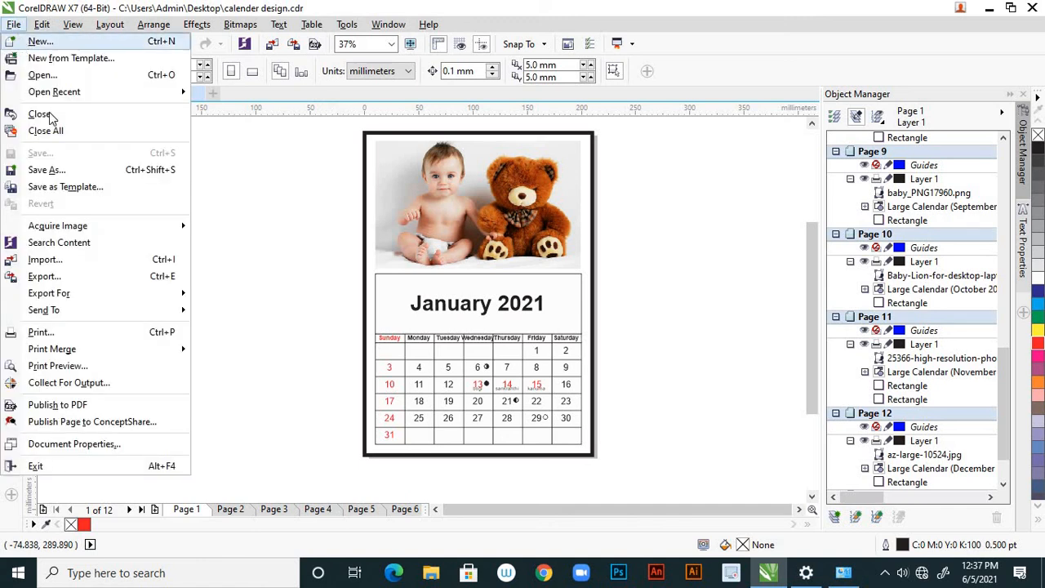
{"action": "mouse_move", "coordinate": [99, 297]}
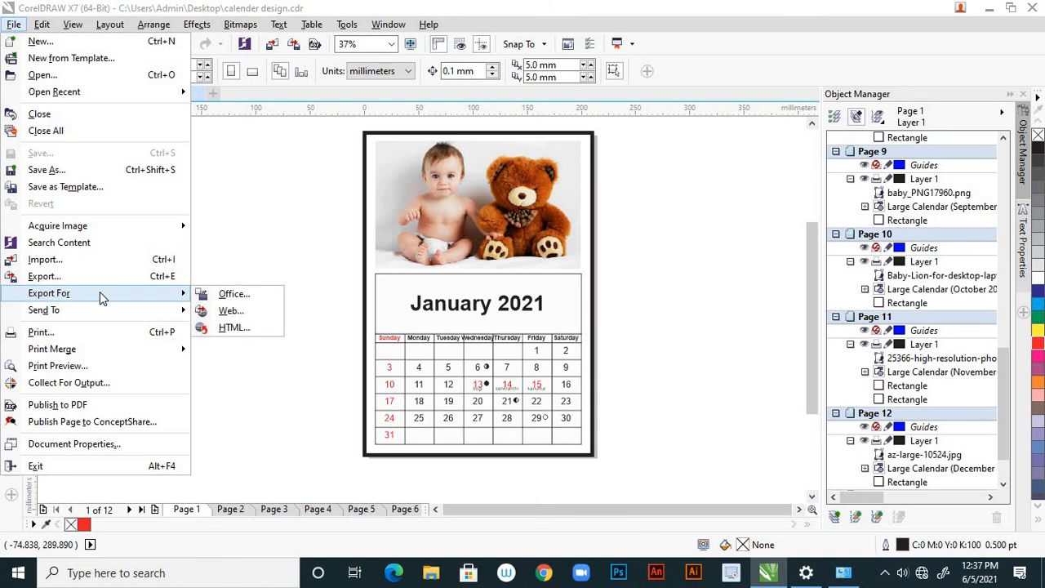
{"action": "left_click", "coordinate": [104, 275]}
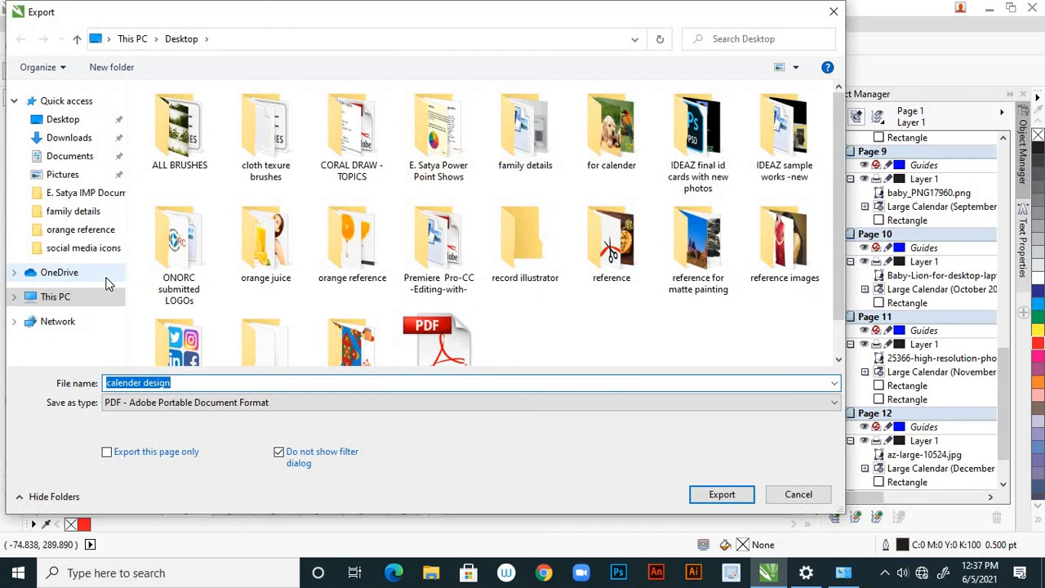
{"action": "left_click", "coordinate": [183, 403]}
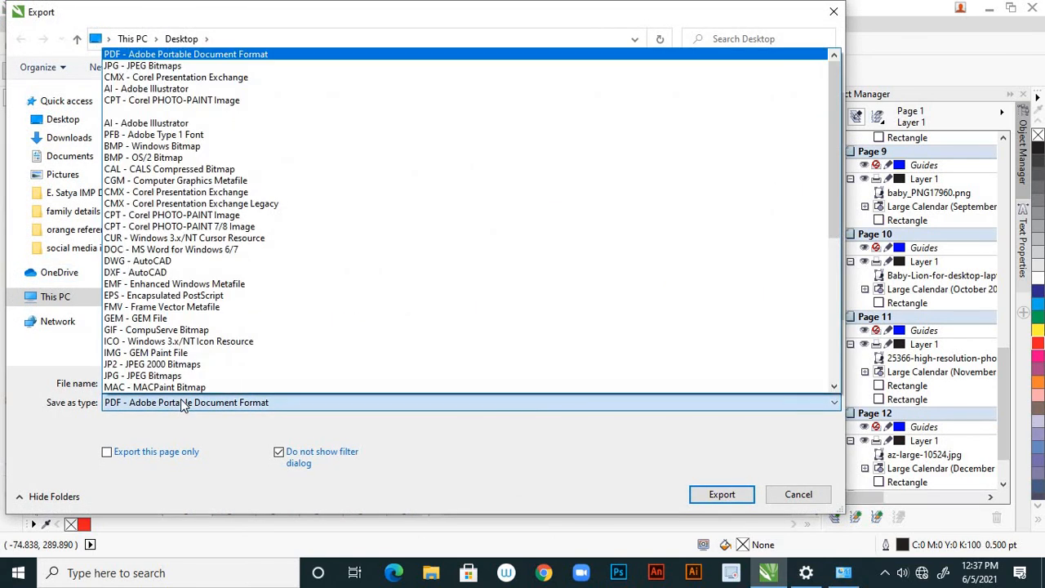
{"action": "left_click", "coordinate": [183, 403]}
{"action": "left_click", "coordinate": [183, 403]}
{"action": "left_click", "coordinate": [160, 406]}
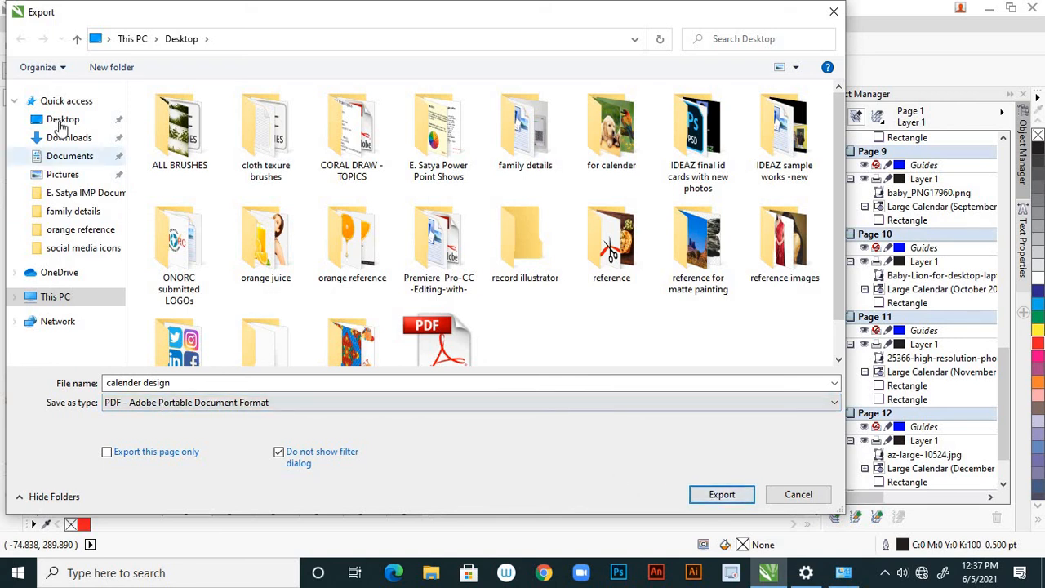
{"action": "left_click", "coordinate": [709, 491]}
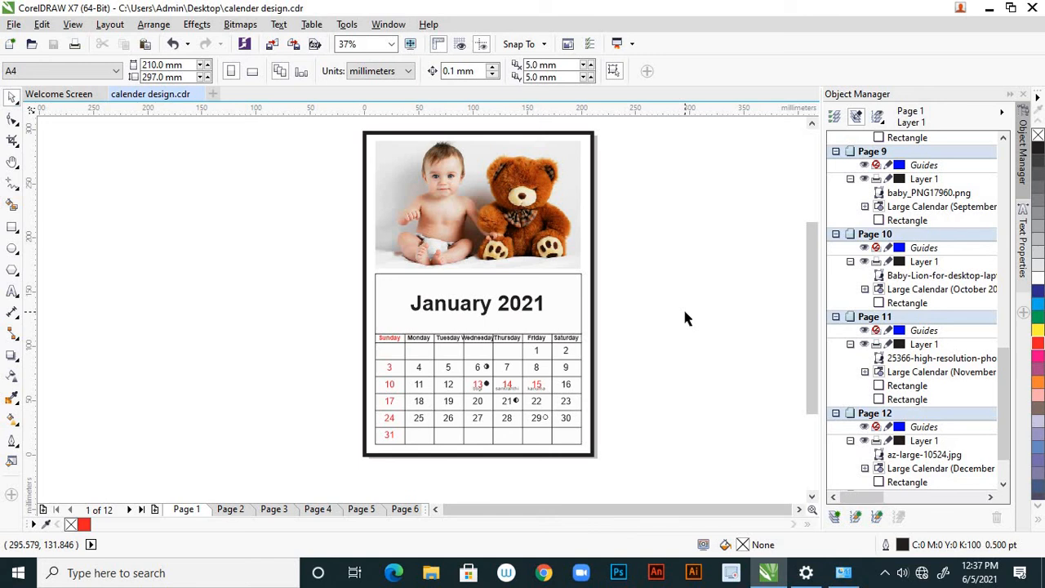
Switch to the desktop, refresh it and open the exported "calender design" PDF in Adobe Reader
{"action": "left_click", "coordinate": [988, 9]}
{"action": "right_click", "coordinate": [518, 104]}
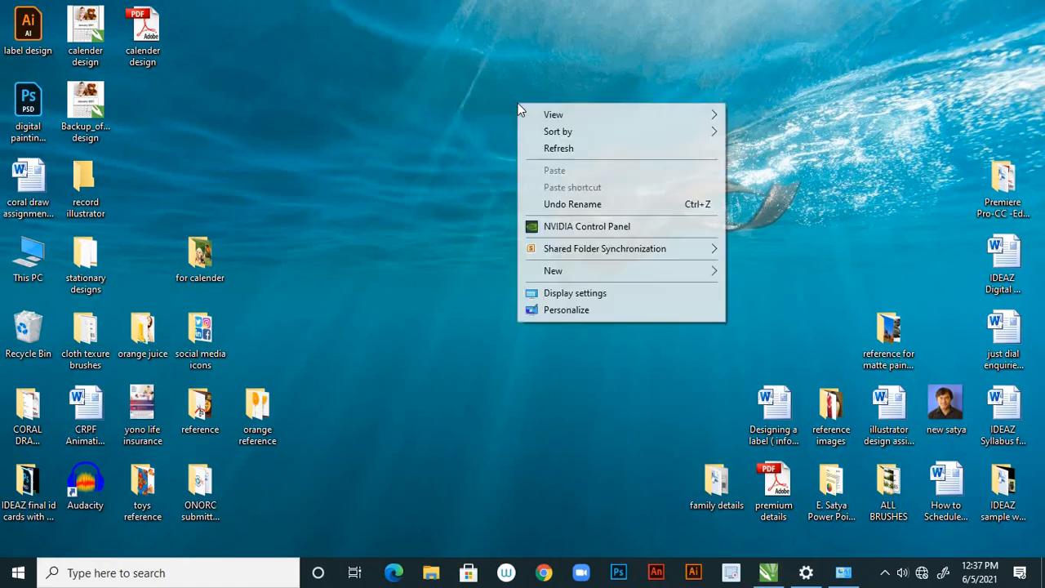
{"action": "left_click", "coordinate": [558, 149]}
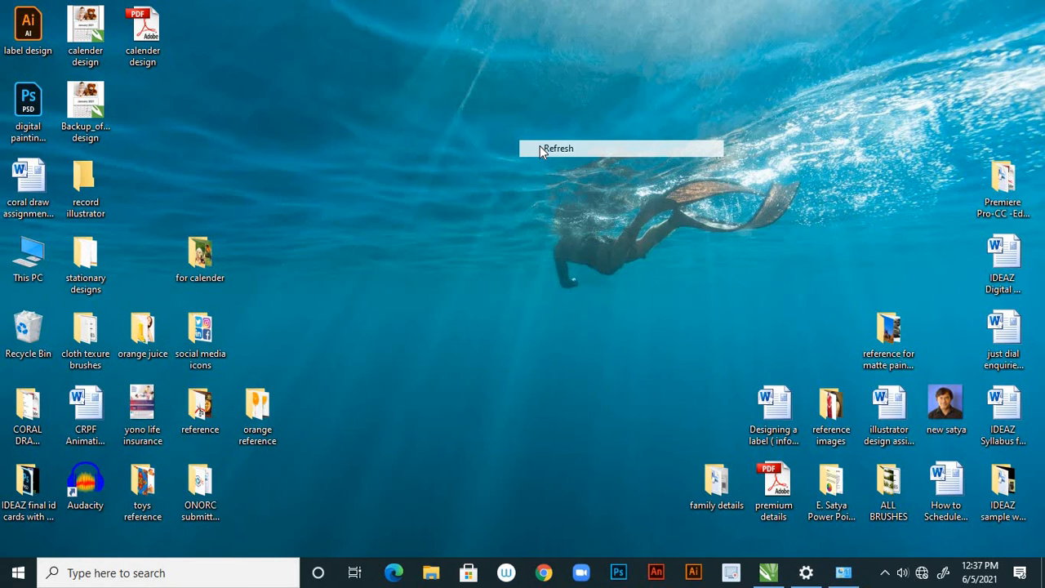
{"action": "double_click", "coordinate": [157, 39]}
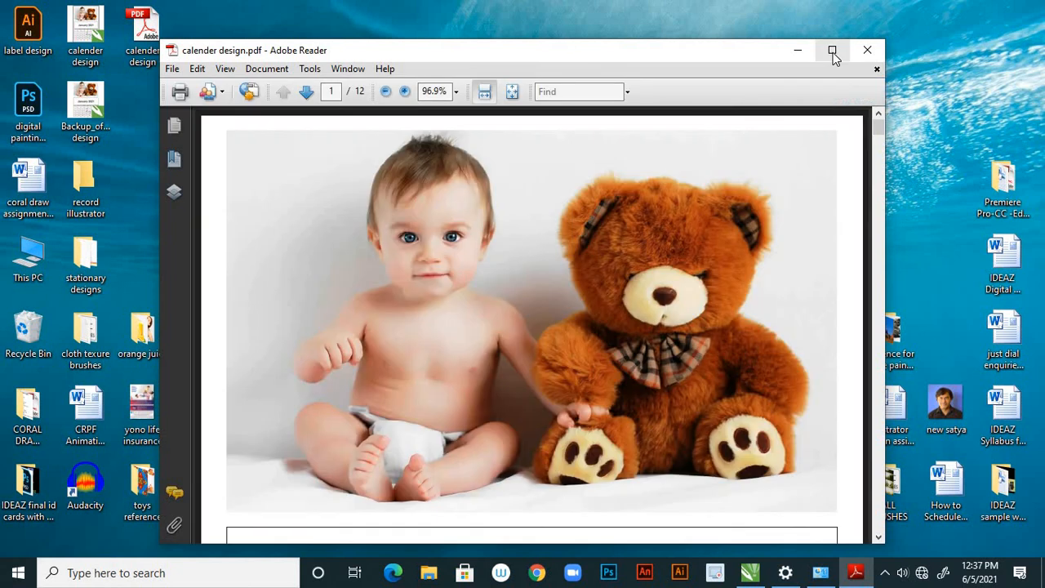
Maximize the PDF window, set the view to 50% and show the page thumbnails
{"action": "left_click", "coordinate": [832, 53]}
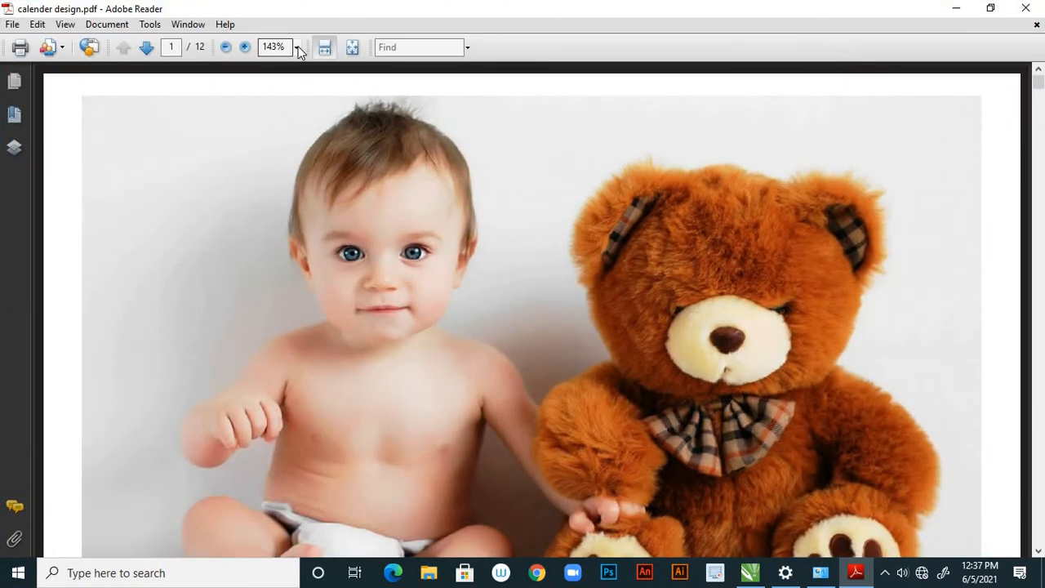
{"action": "left_click", "coordinate": [297, 47]}
{"action": "left_click", "coordinate": [281, 102]}
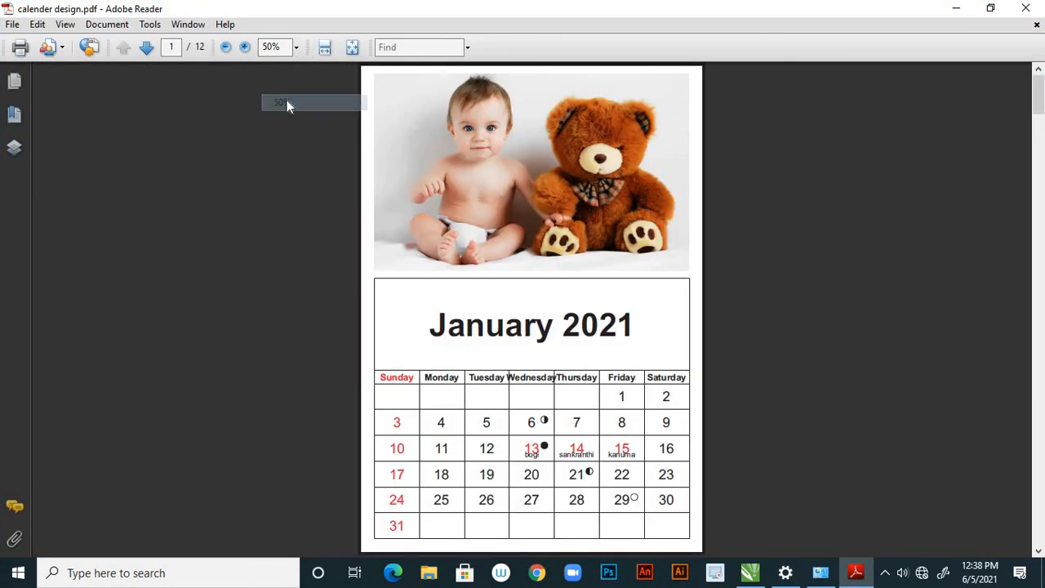
{"action": "left_click", "coordinate": [14, 83]}
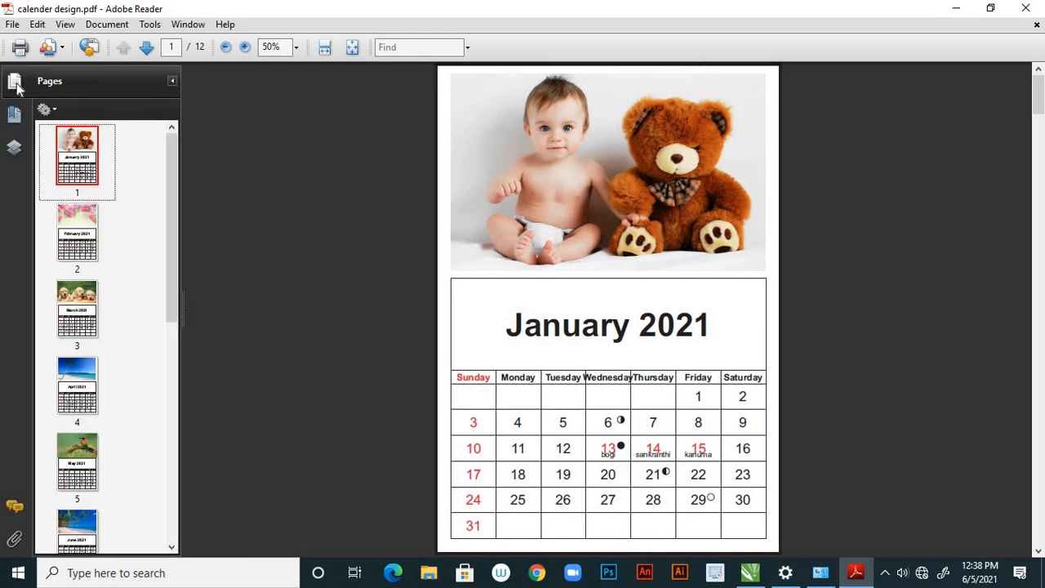
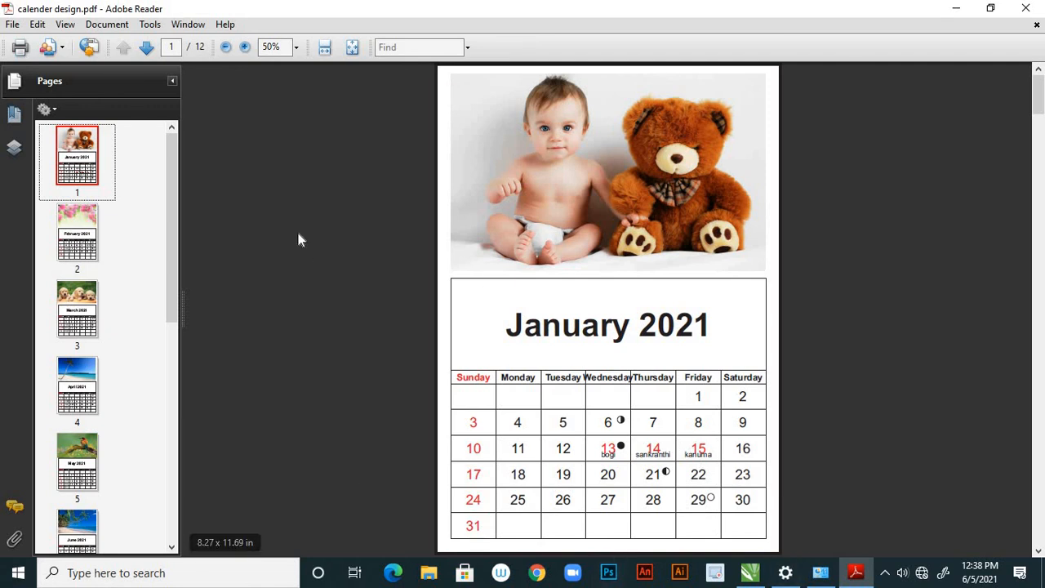
Review the exported PDF's pages in order from February 2021 through December 2021, checking each month's picture and date grid
{"action": "left_click", "coordinate": [90, 234]}
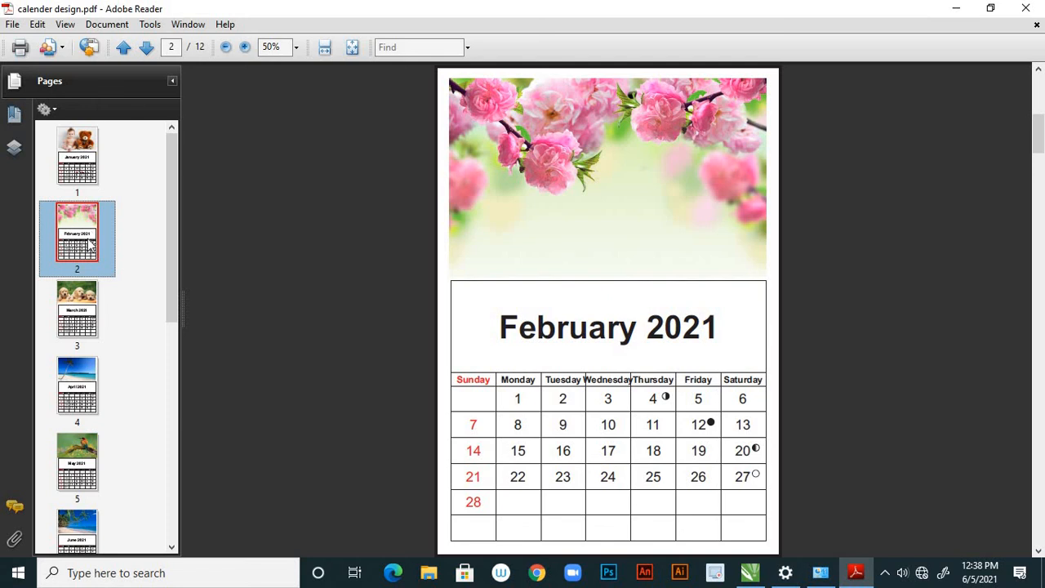
{"action": "left_click", "coordinate": [85, 308]}
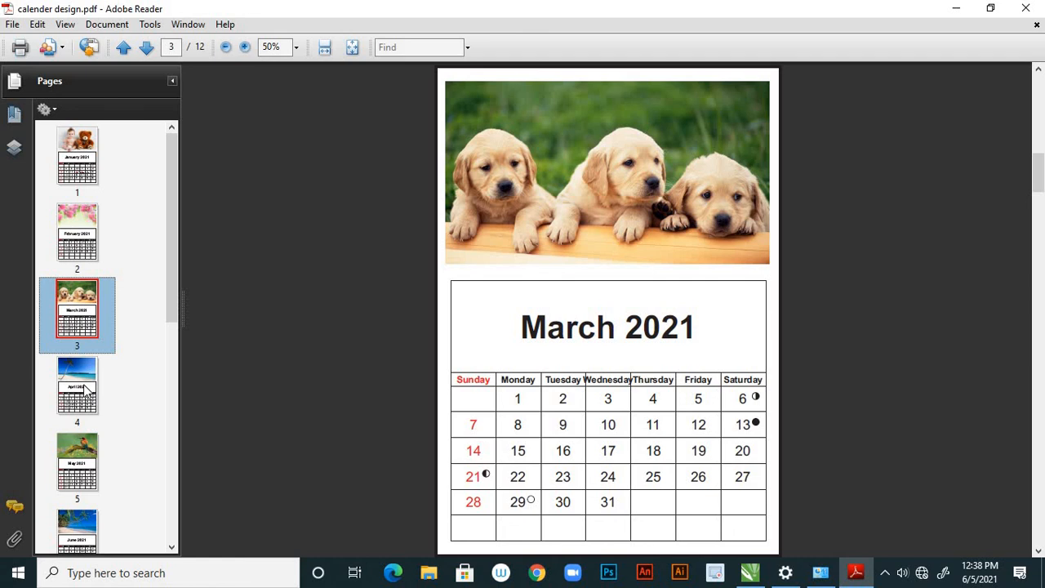
{"action": "left_click", "coordinate": [85, 391]}
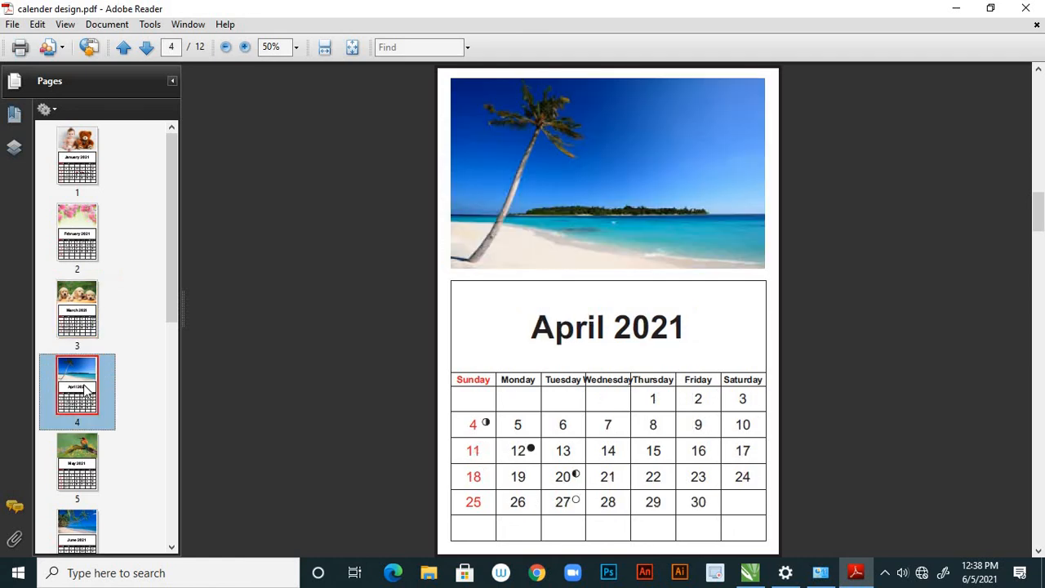
{"action": "left_click", "coordinate": [87, 462]}
{"action": "scroll", "coordinate": [152, 406], "scroll_direction": "down", "scroll_amount": 5}
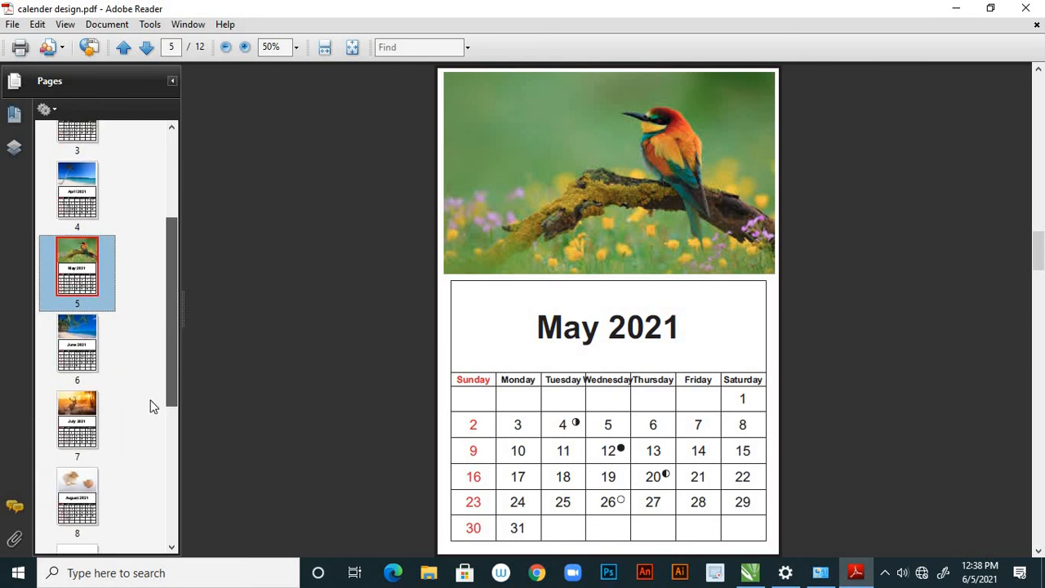
{"action": "left_click", "coordinate": [90, 284]}
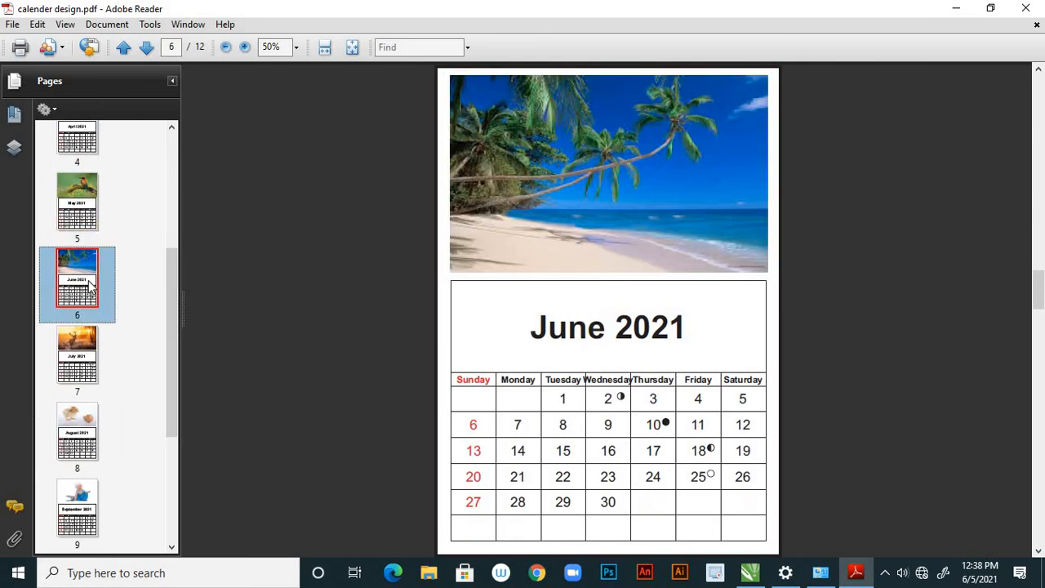
{"action": "left_click", "coordinate": [88, 357]}
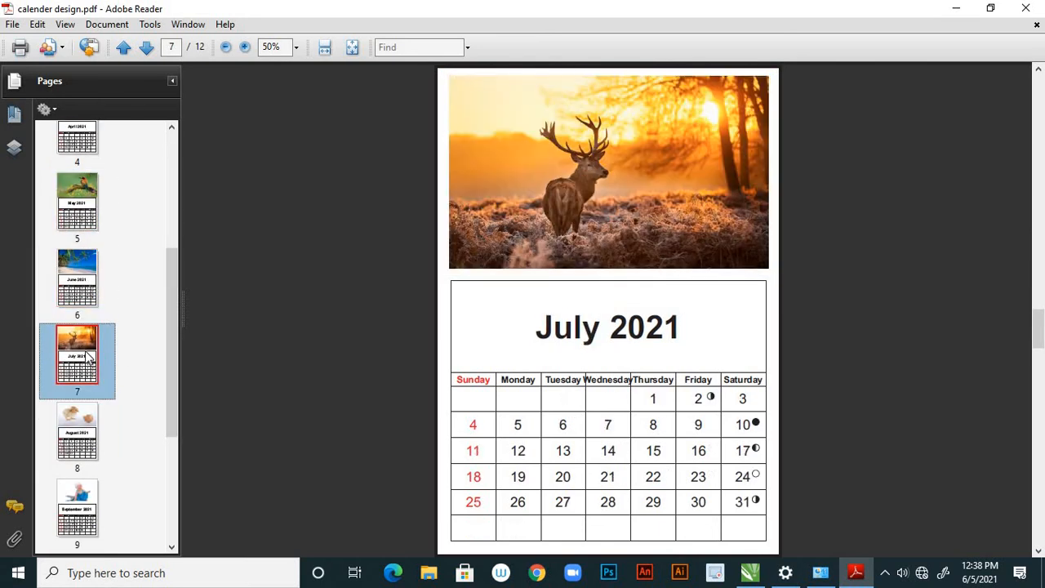
{"action": "left_click", "coordinate": [89, 430]}
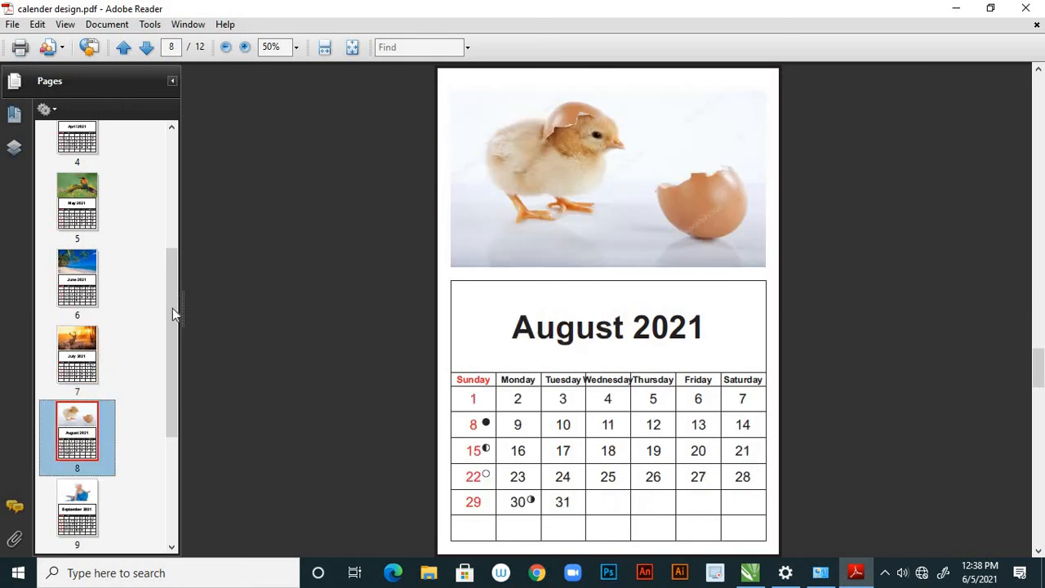
{"action": "left_click_drag", "start_coordinate": [170, 330], "coordinate": [160, 387]}
{"action": "left_click", "coordinate": [77, 328]}
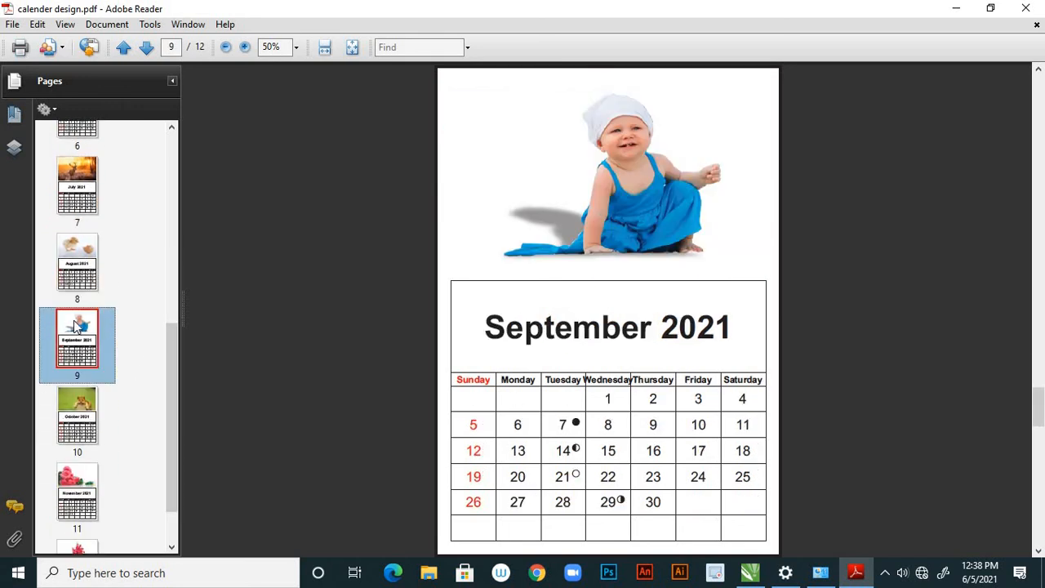
{"action": "left_click", "coordinate": [90, 420]}
{"action": "left_click", "coordinate": [77, 490]}
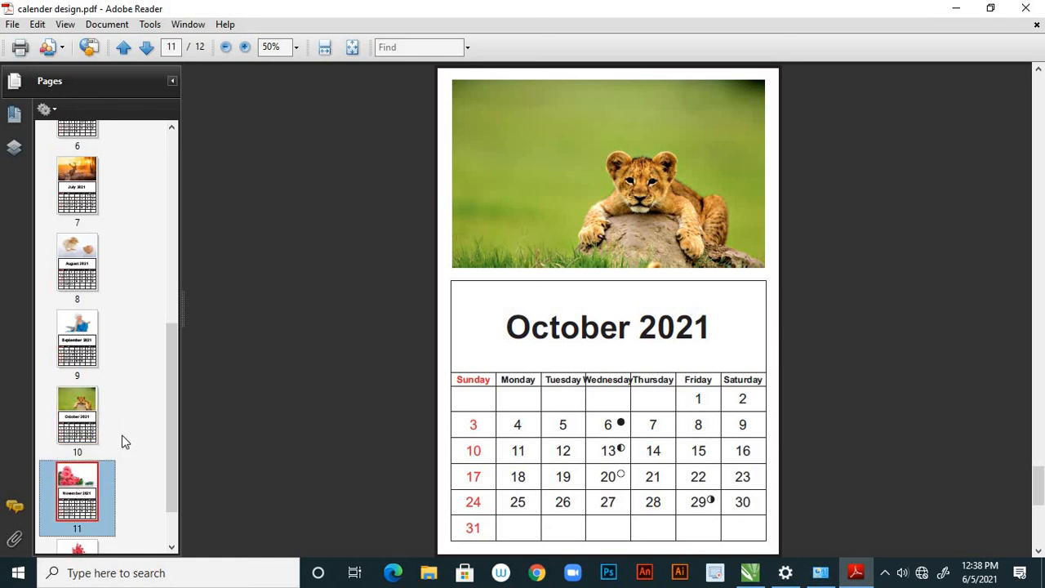
{"action": "left_click_drag", "start_coordinate": [168, 428], "coordinate": [169, 457]}
{"action": "left_click", "coordinate": [88, 506]}
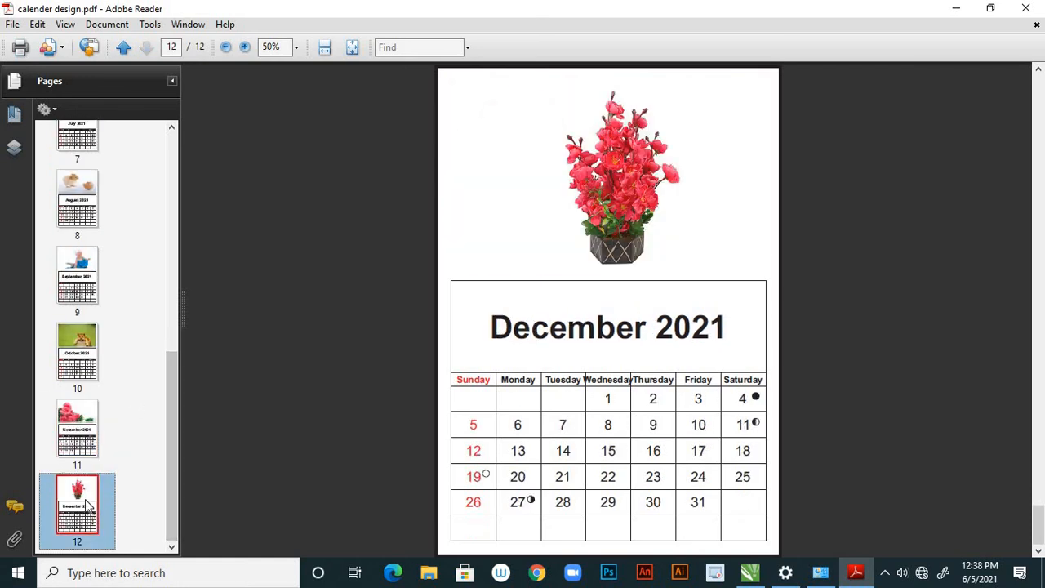
Go back through the August, July and June pages of the PDF and return to the January 2021 page
{"action": "left_click_drag", "start_coordinate": [173, 417], "coordinate": [183, 357]}
{"action": "left_click", "coordinate": [91, 348]}
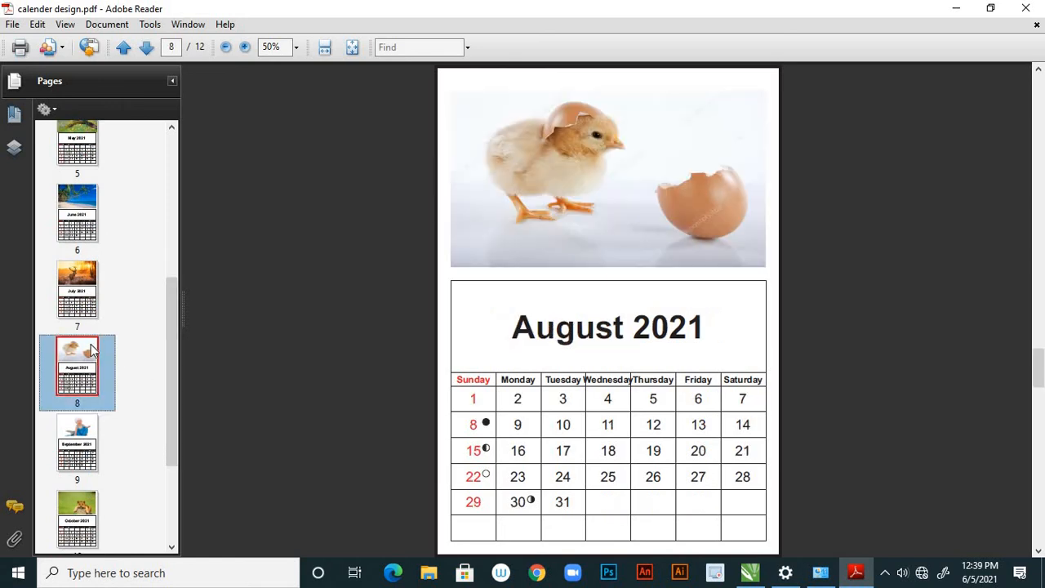
{"action": "left_click", "coordinate": [95, 292]}
{"action": "left_click", "coordinate": [90, 236]}
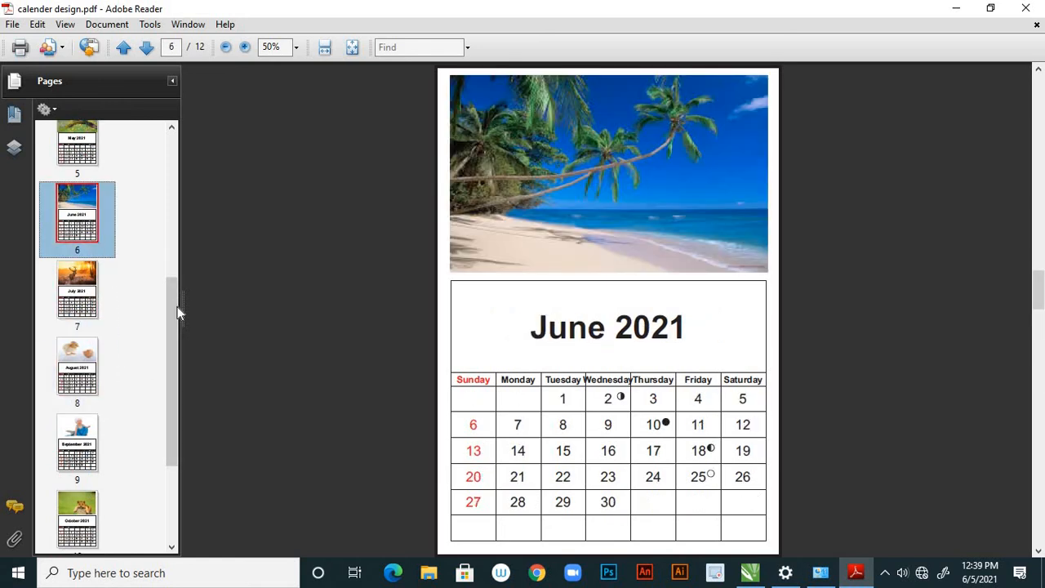
{"action": "left_click_drag", "start_coordinate": [172, 289], "coordinate": [179, 261]}
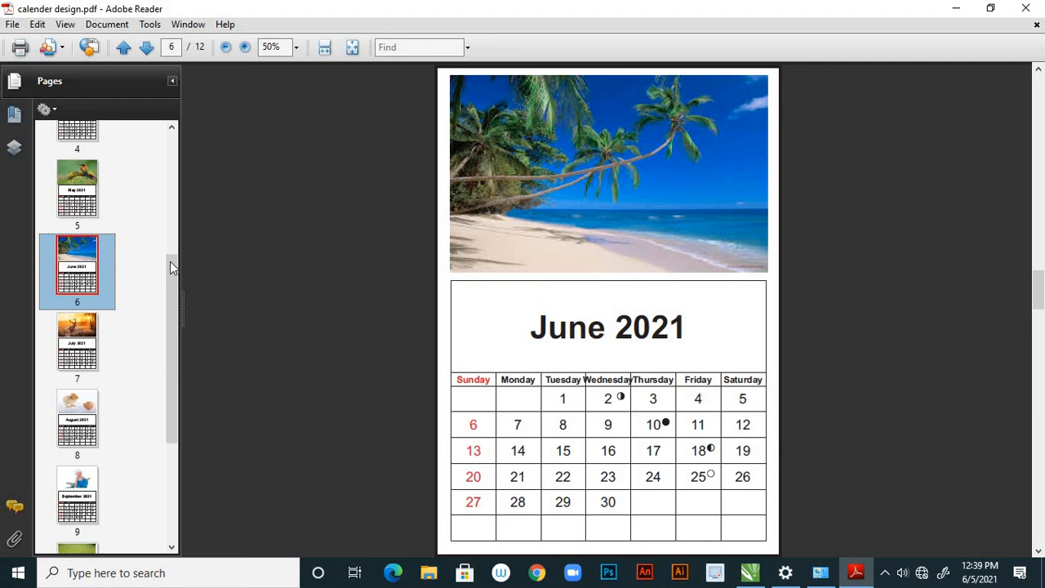
{"action": "left_click_drag", "start_coordinate": [170, 261], "coordinate": [173, 186]}
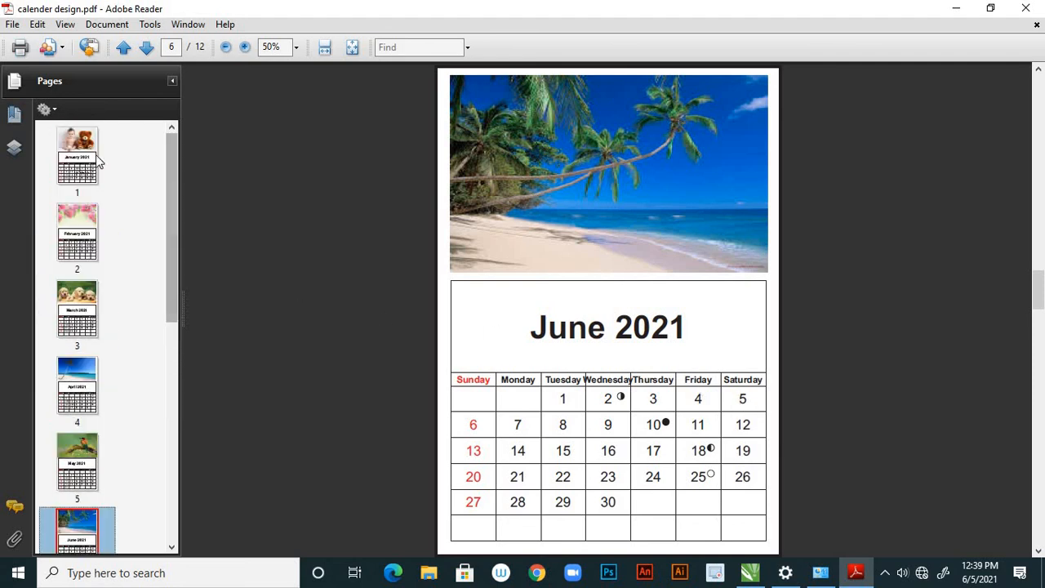
{"action": "left_click", "coordinate": [95, 155]}
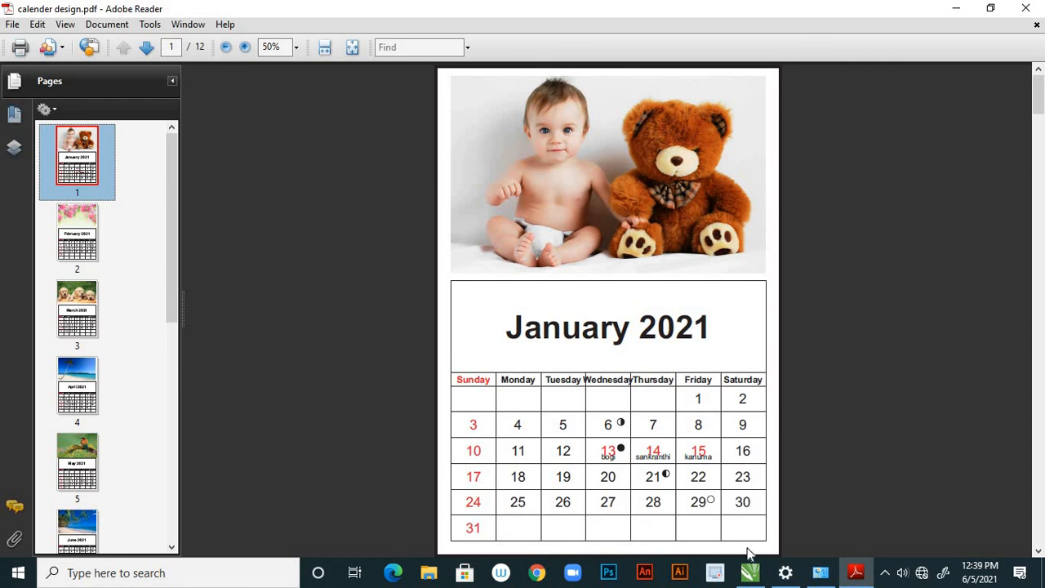
Switch back to the calendar document in CorelDRAW and view its bordered January page
{"action": "left_click", "coordinate": [749, 572]}
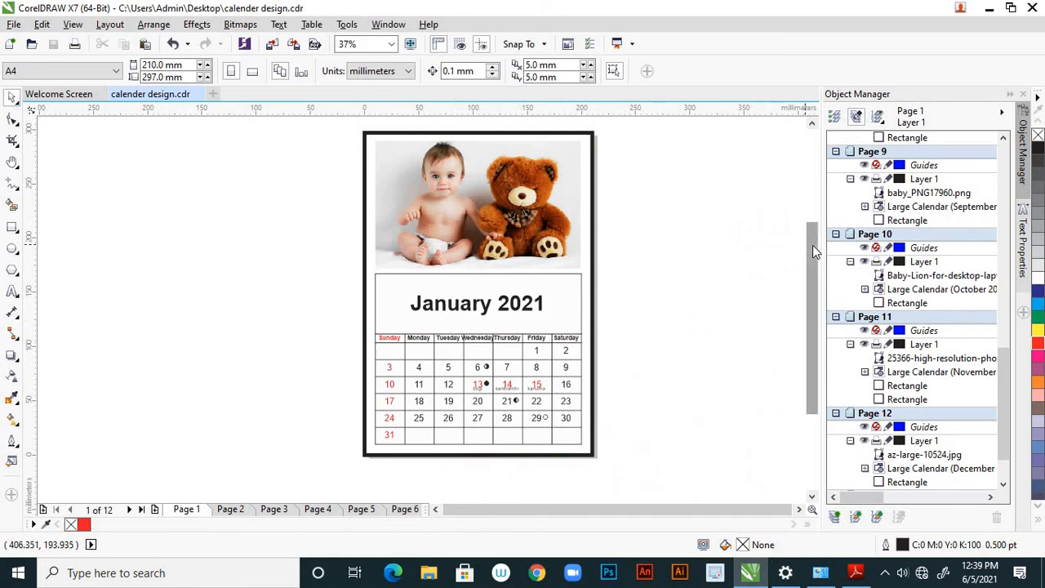
{"action": "scroll", "coordinate": [812, 245], "scroll_direction": "up", "scroll_amount": 2}
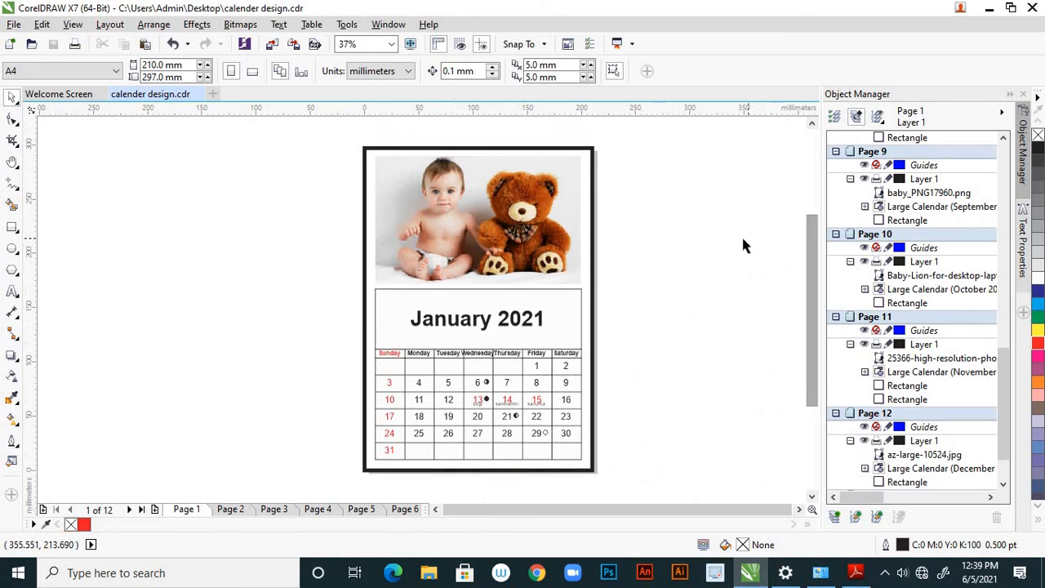